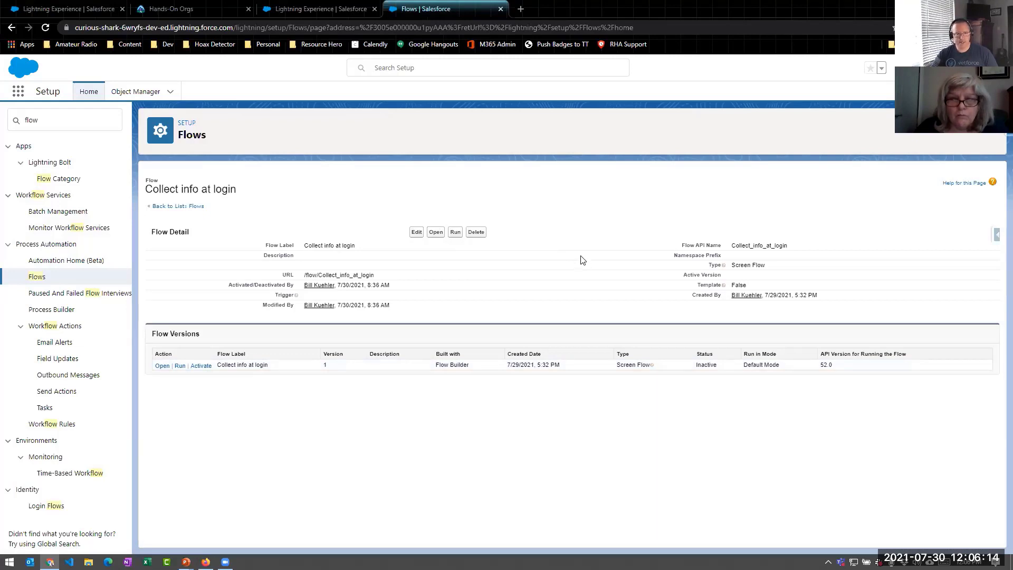
Review the presentation slide on creating the flow and return to the Flows setup page in the browser
key(alt+Tab)
key(alt+Tab)
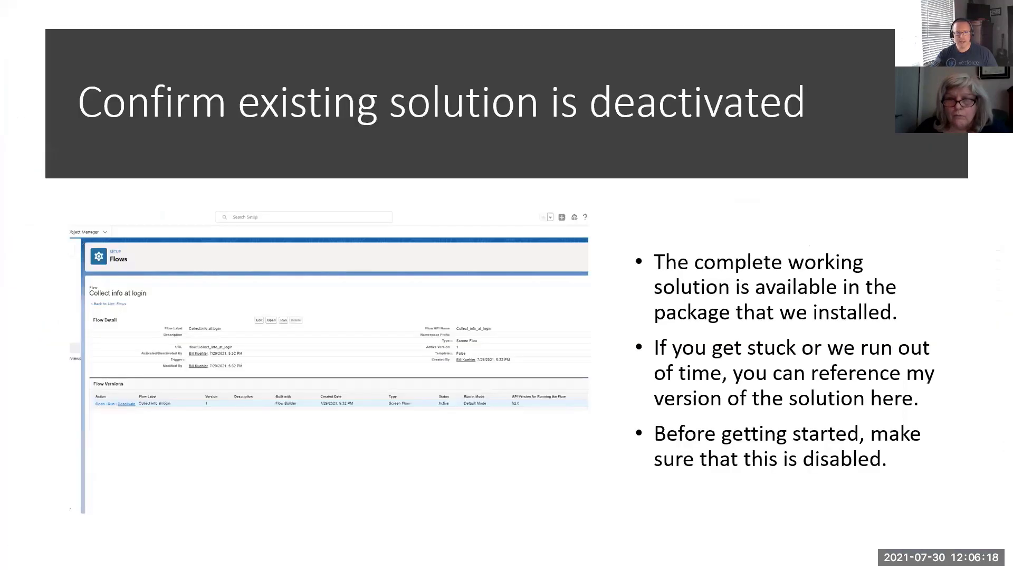
key(Right)
key(Right)
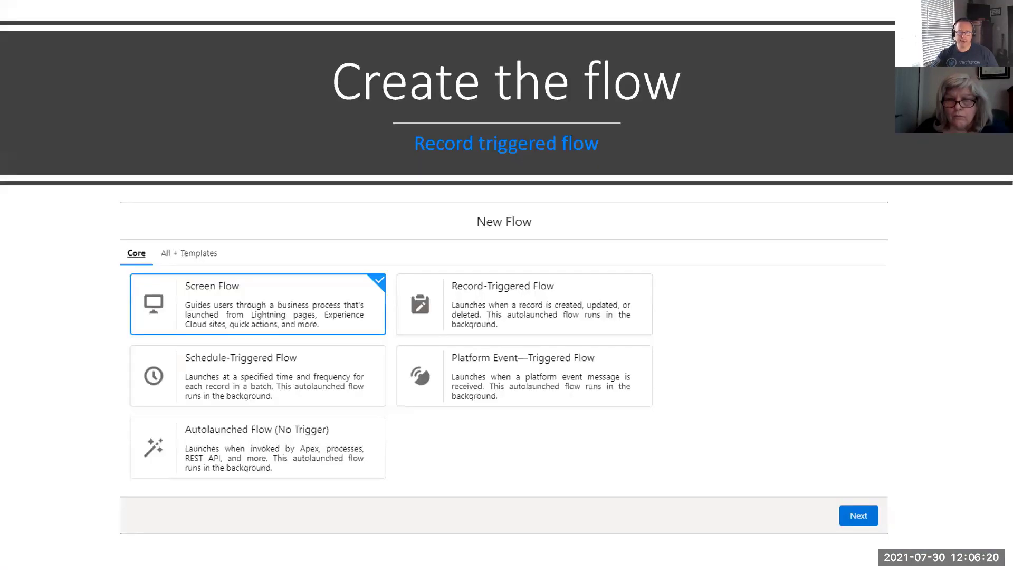
key(alt+Tab)
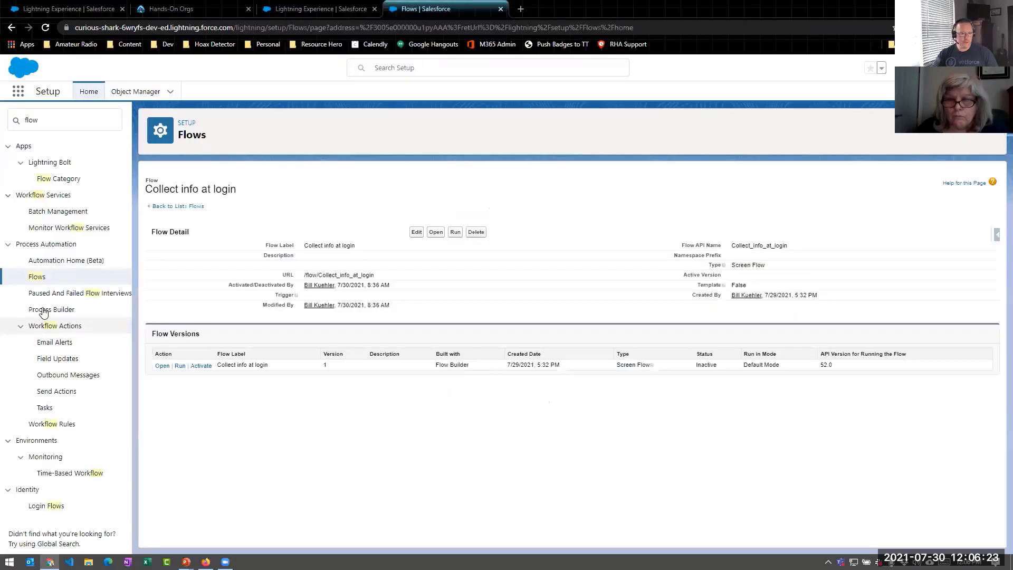
Create a new Screen Flow from the list of all flows, using the Freeform layout
click(41, 278)
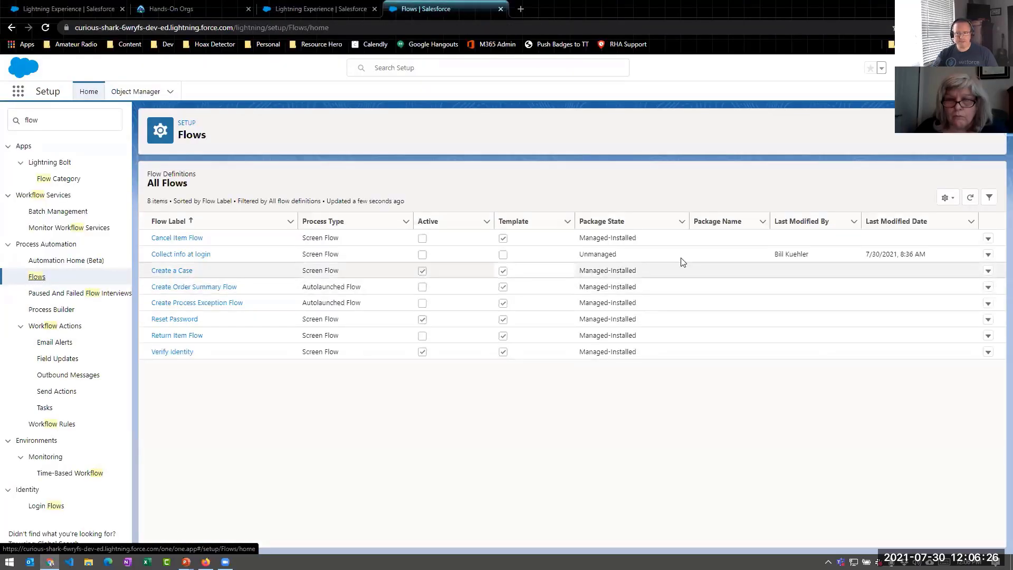
click(960, 138)
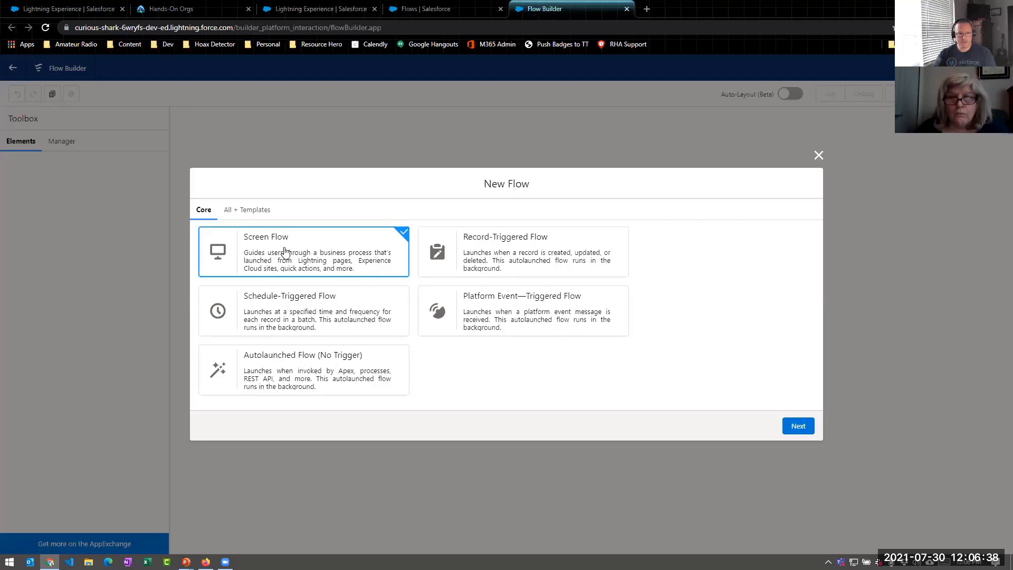
click(797, 426)
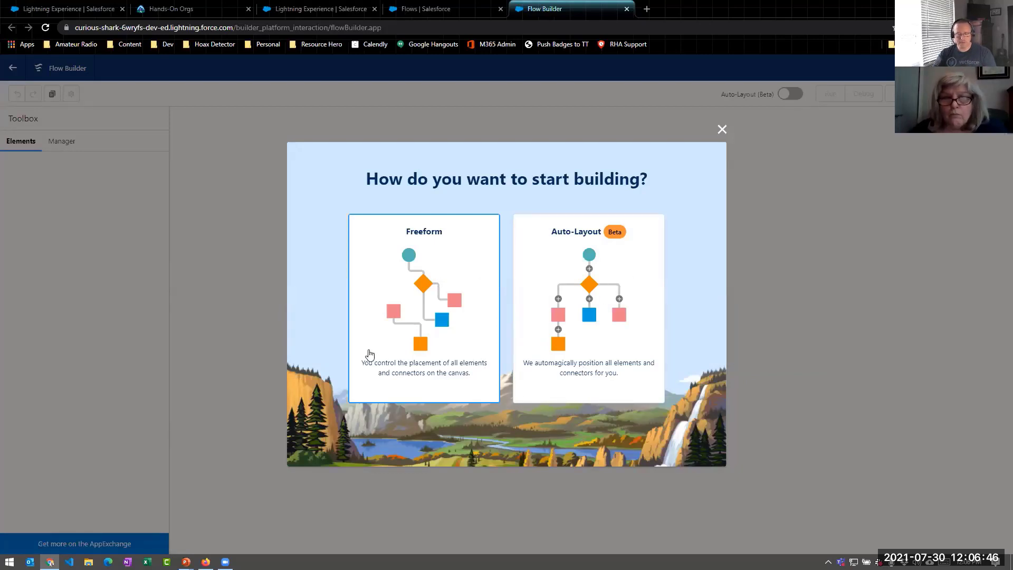
click(396, 301)
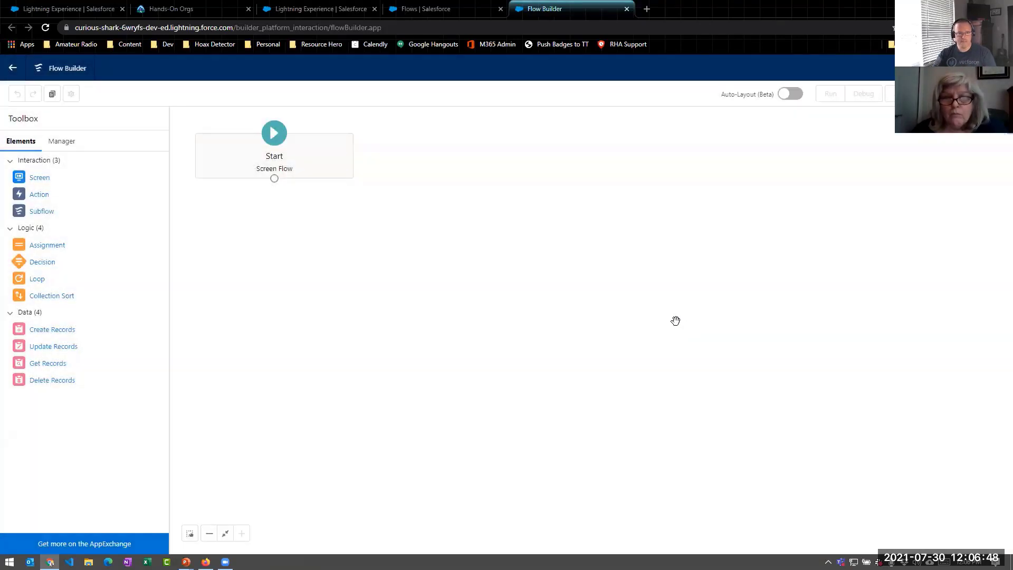
drag(484, 268, 643, 297)
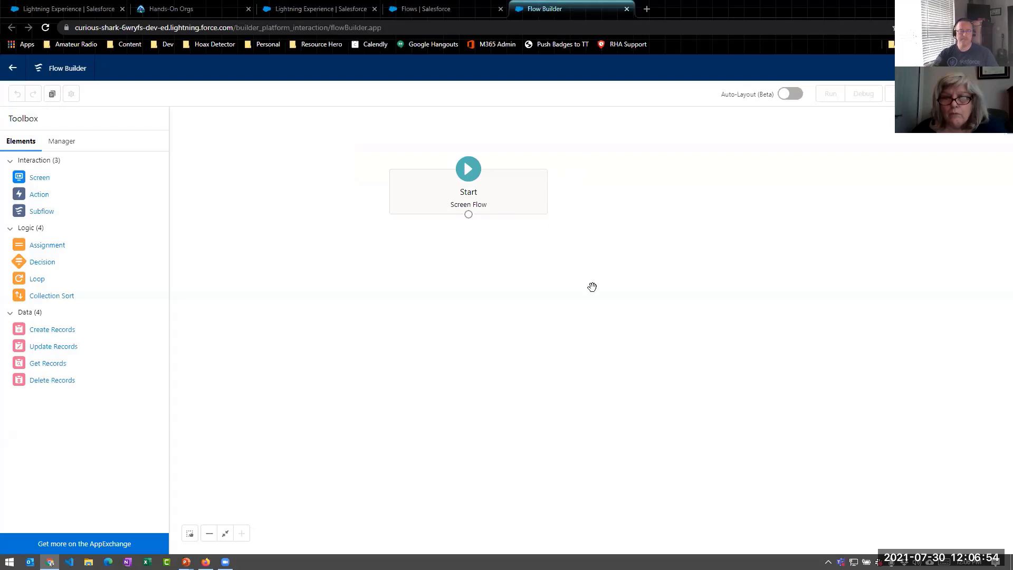
Review the presentation slide on checking for an existing response with Get Records and return to Flow Builder
key(alt+Tab)
key(Right)
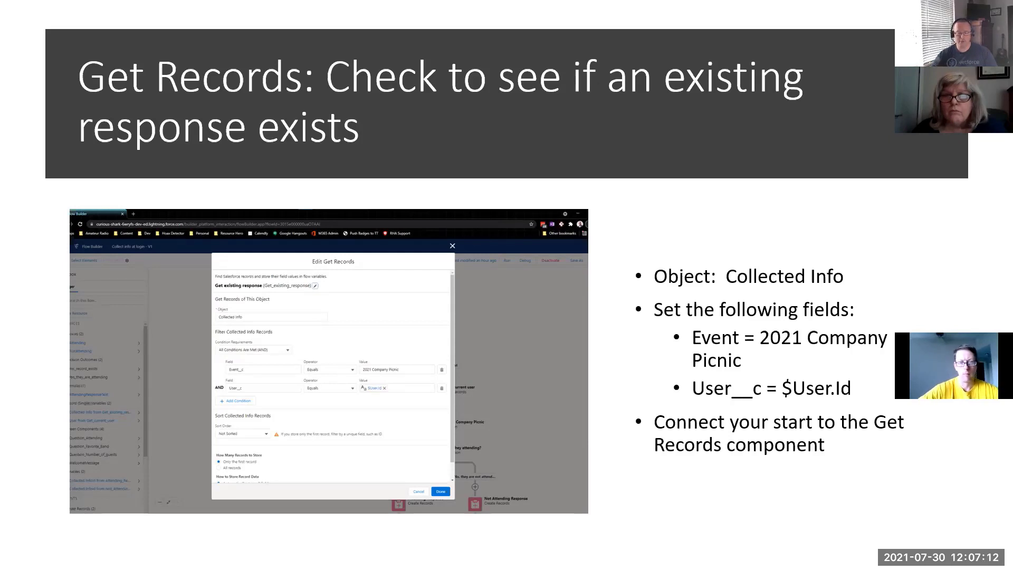
key(alt+Tab)
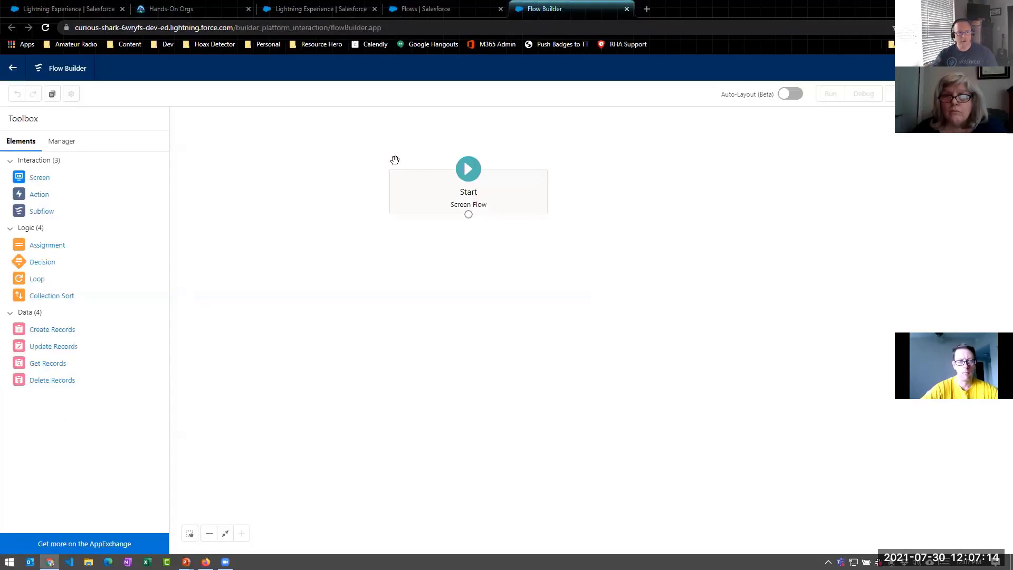
Open the Salesforce Mil Office Hours app from the playground org and examine its Collected Info list
click(317, 9)
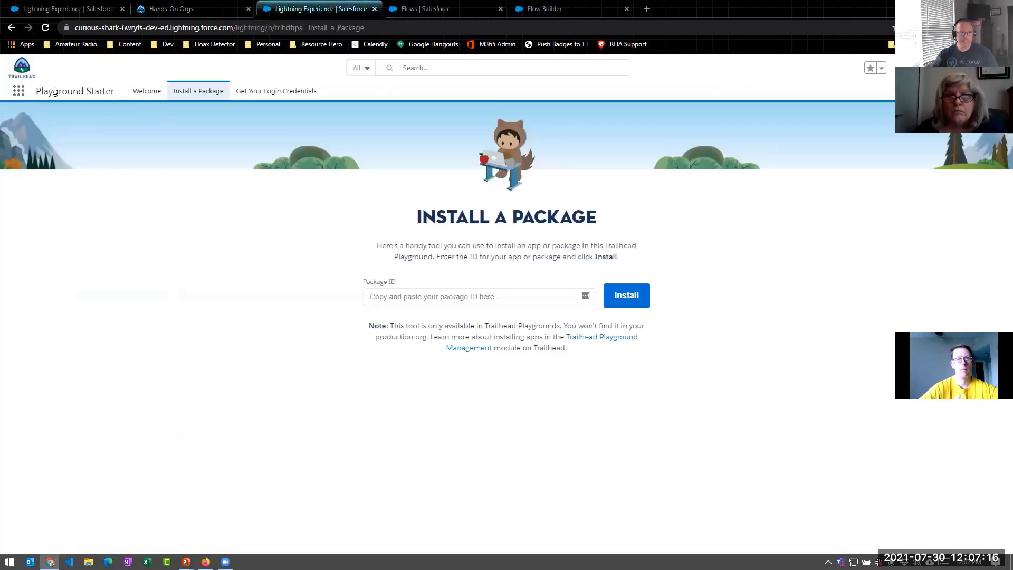
click(19, 93)
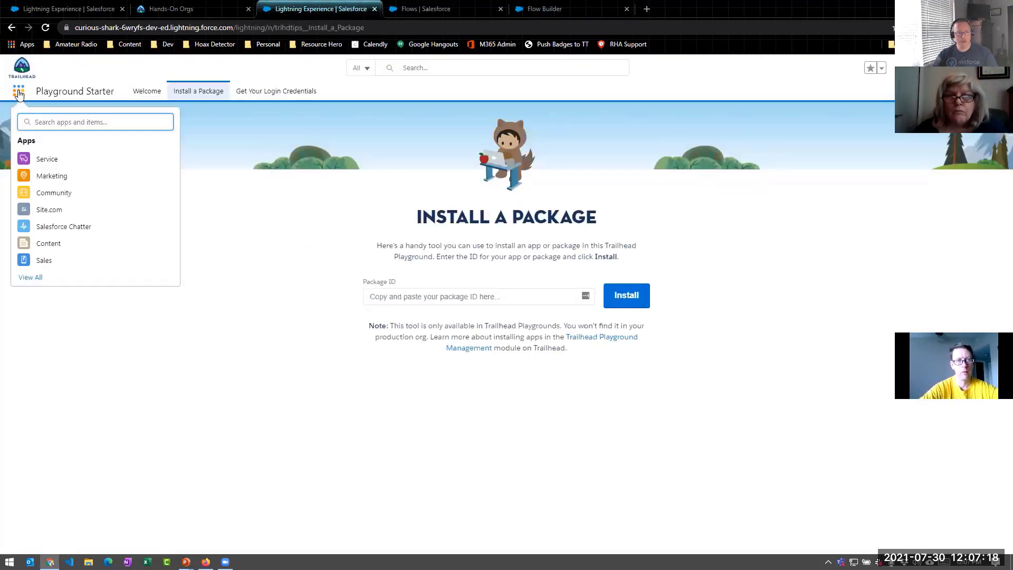
click(30, 278)
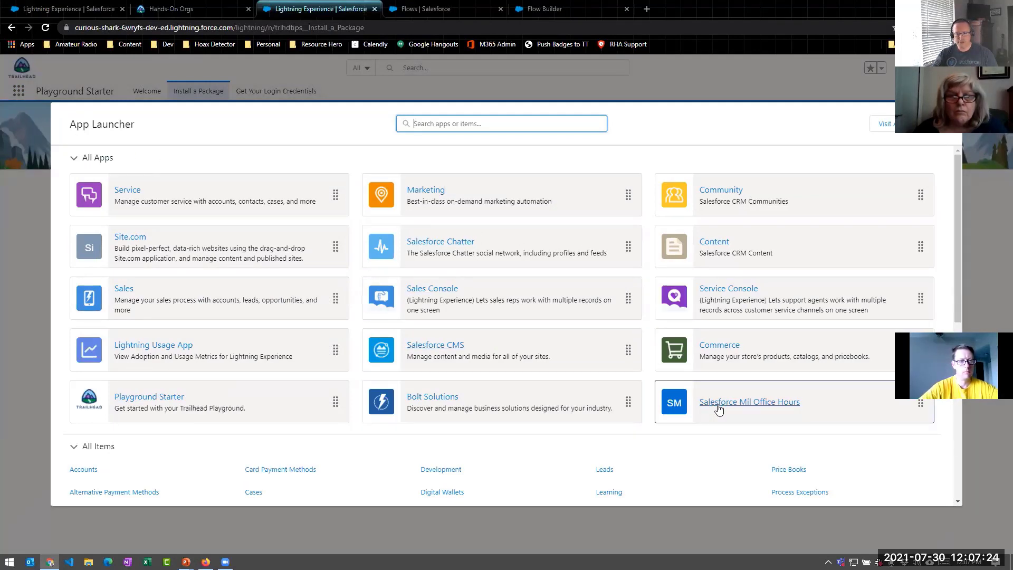
click(786, 402)
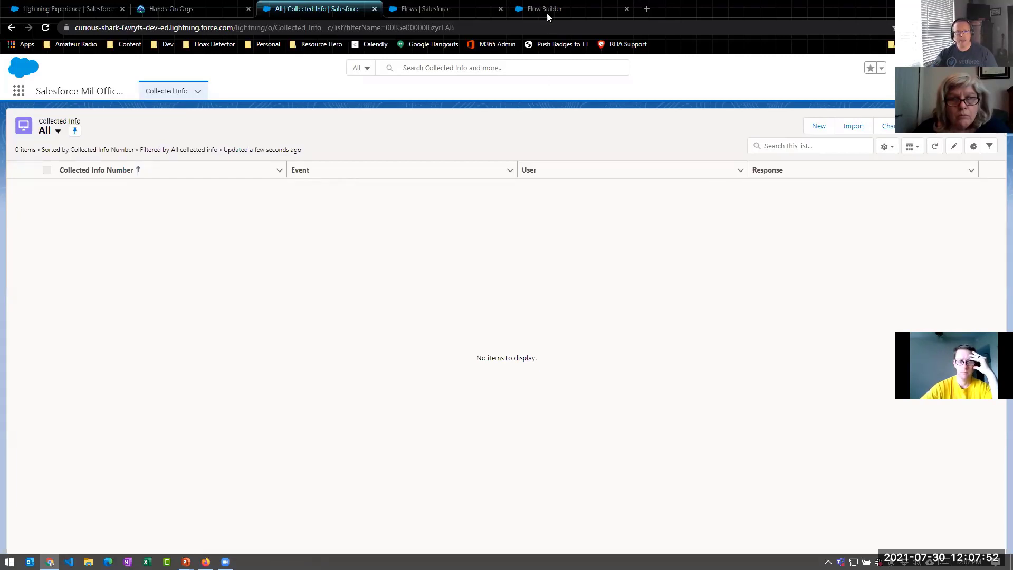
key(alt+Tab)
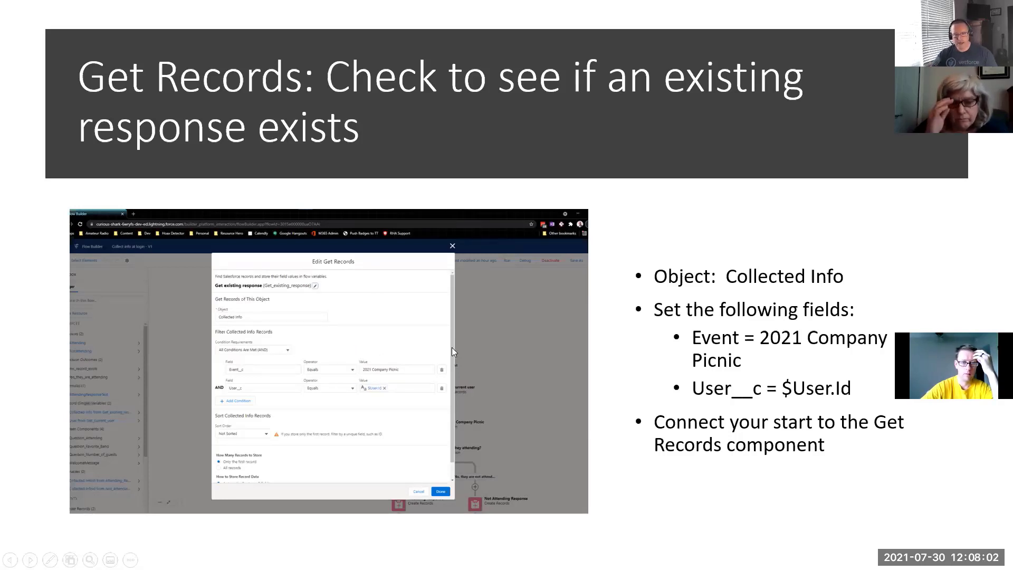
key(alt+Tab)
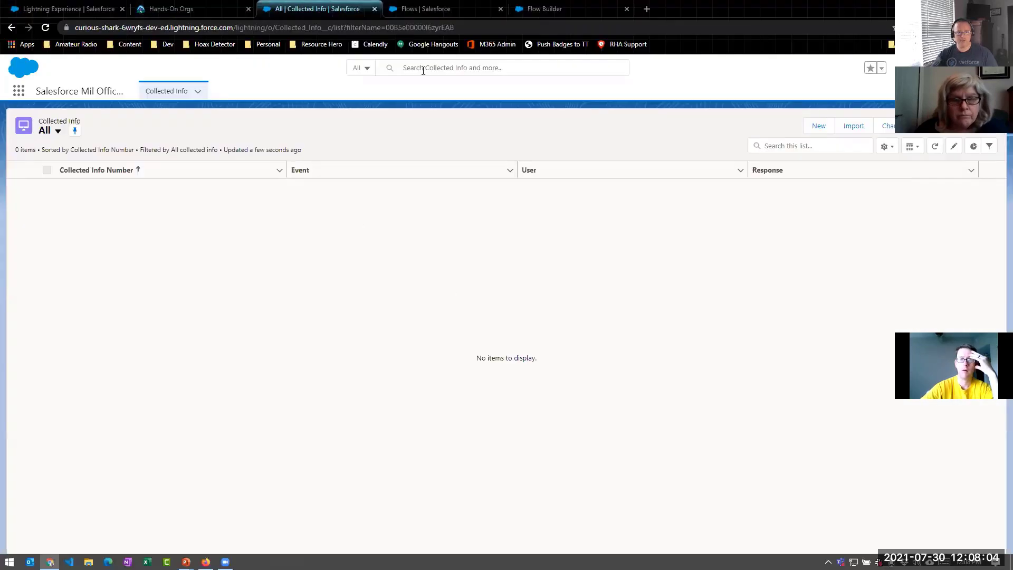
Add a Get Records element below Start in the flow, labelled "Check to see if the user has already response"
click(543, 9)
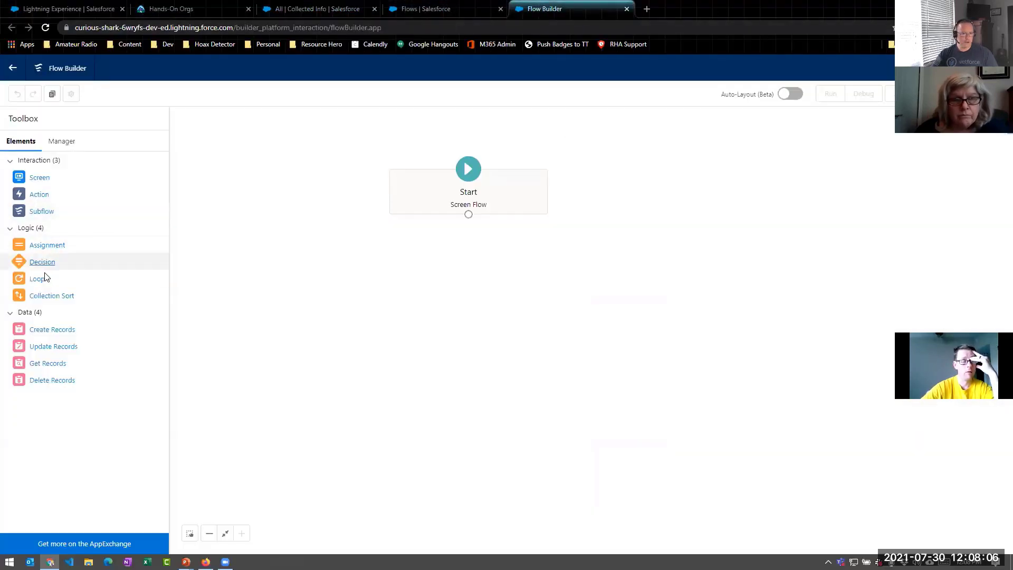
drag(41, 363, 467, 276)
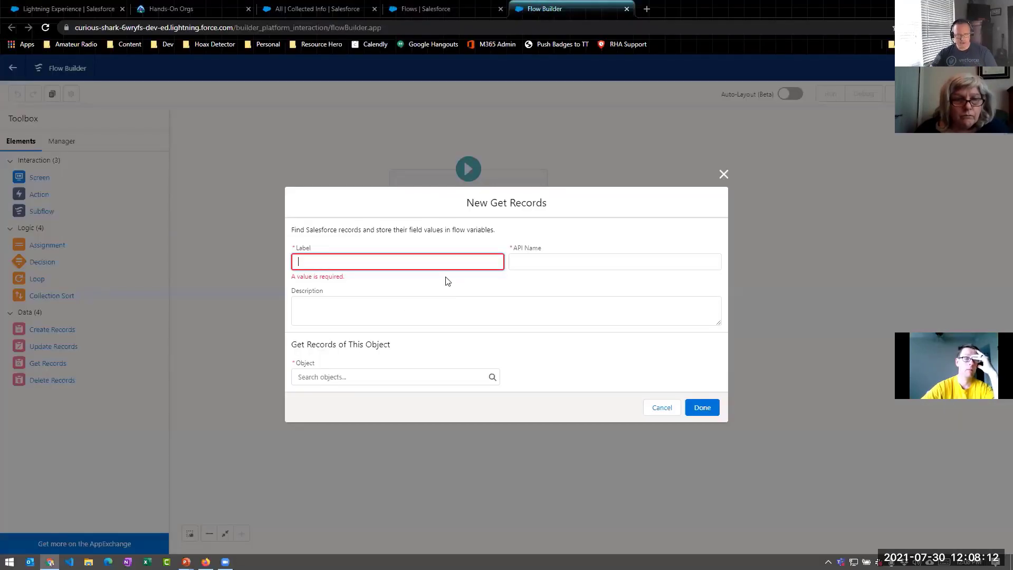
text(Check t)
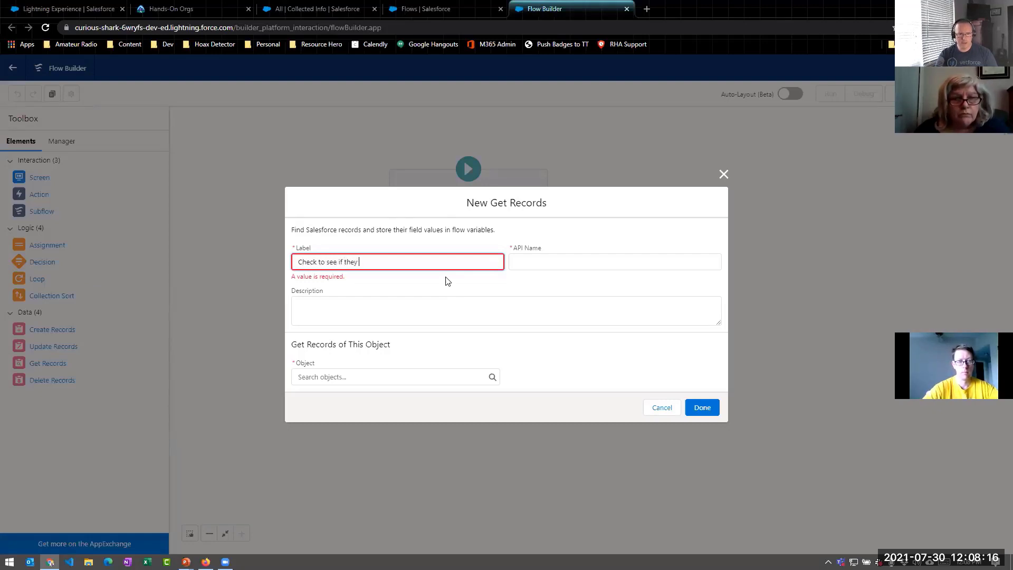
text(o see if the user h)
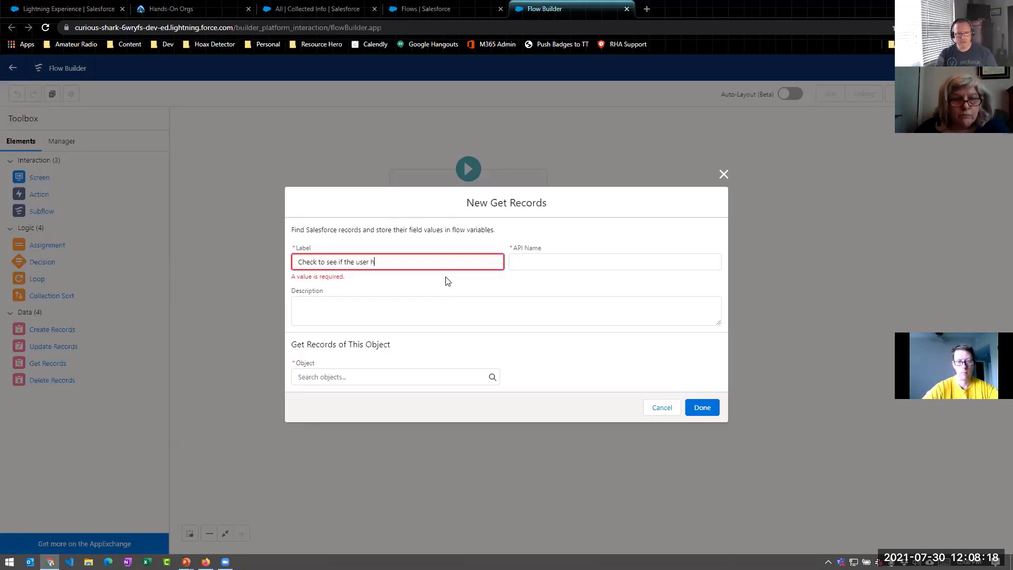
text(as already response)
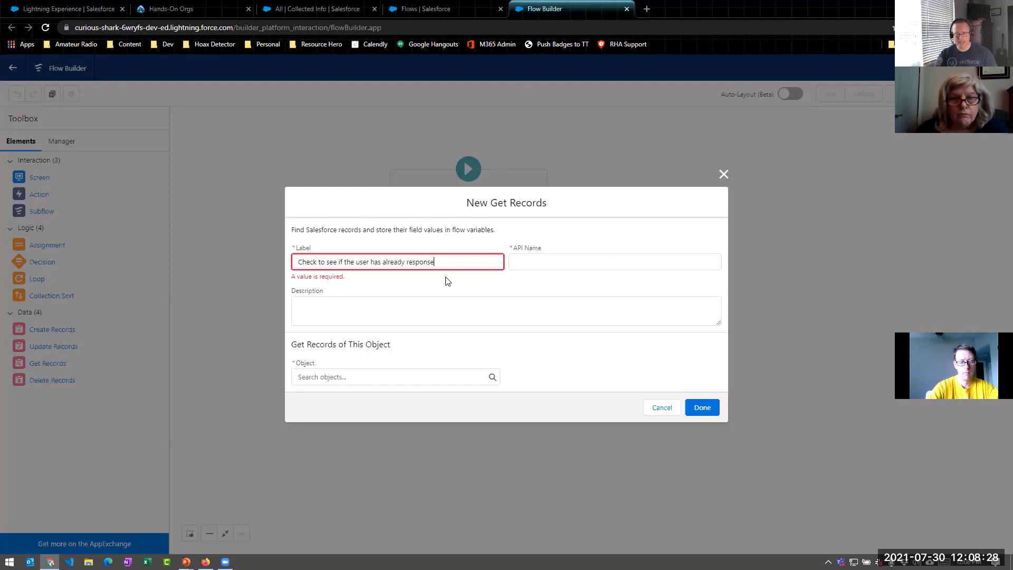
key(Tab)
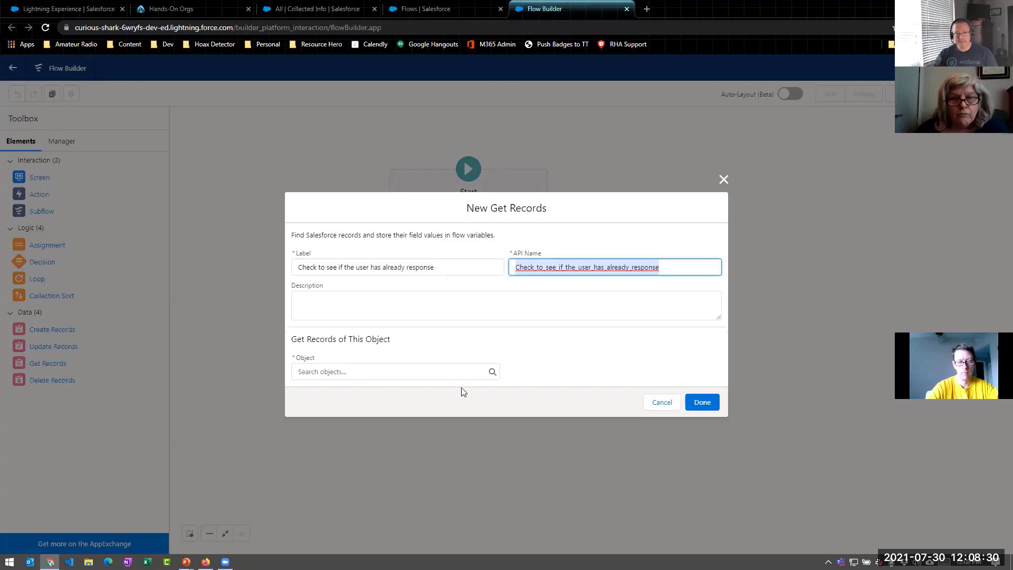
Set the Get Records object to Collected Info and choose User__c as the filter condition's field
click(422, 372)
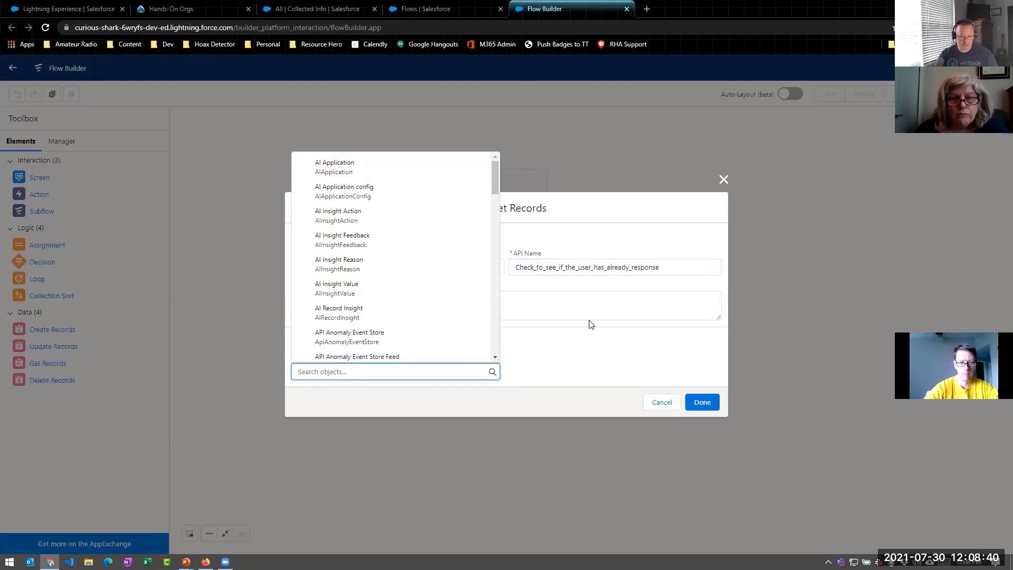
text(coll)
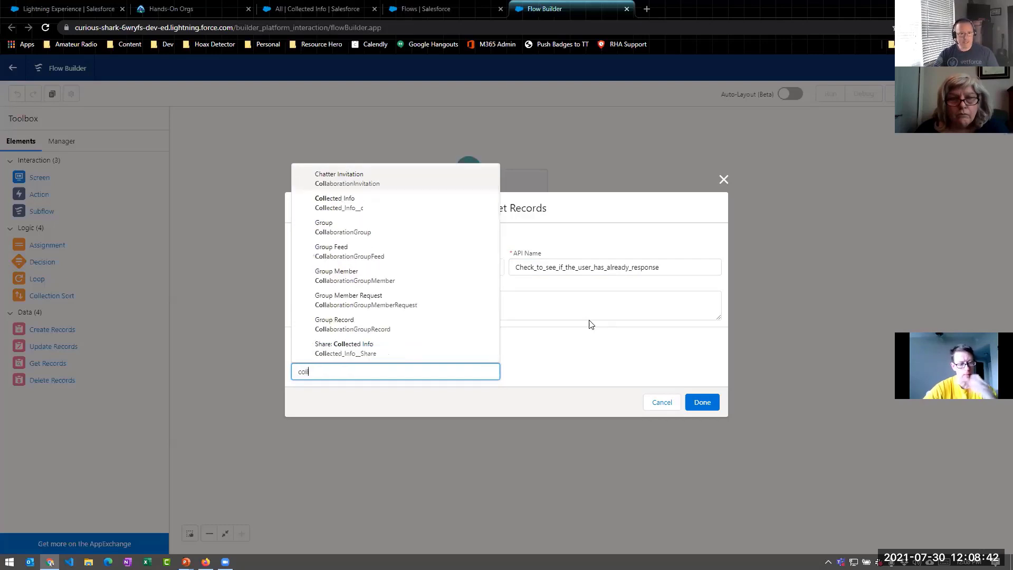
click(368, 204)
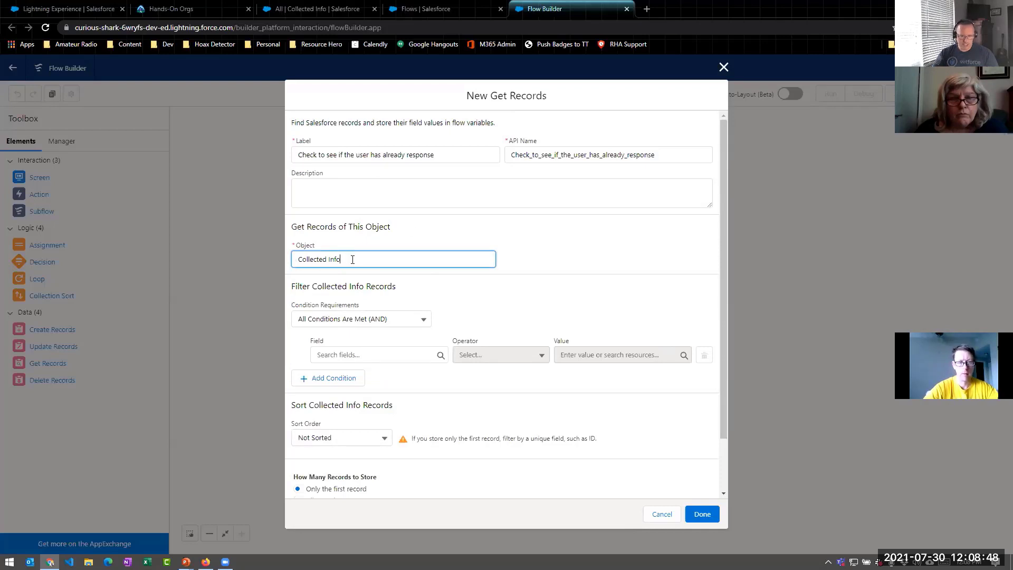
click(375, 353)
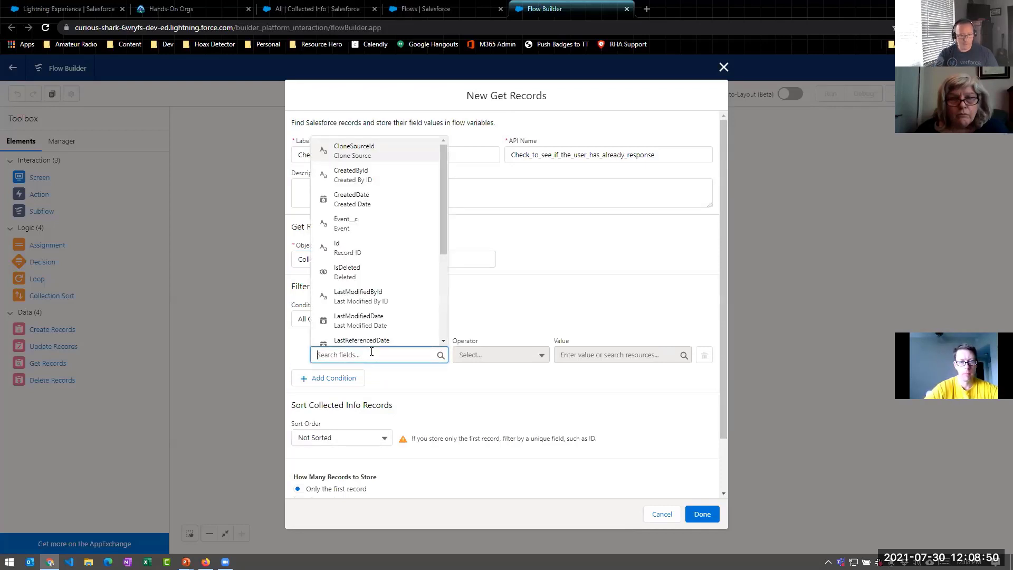
text(user)
click(364, 332)
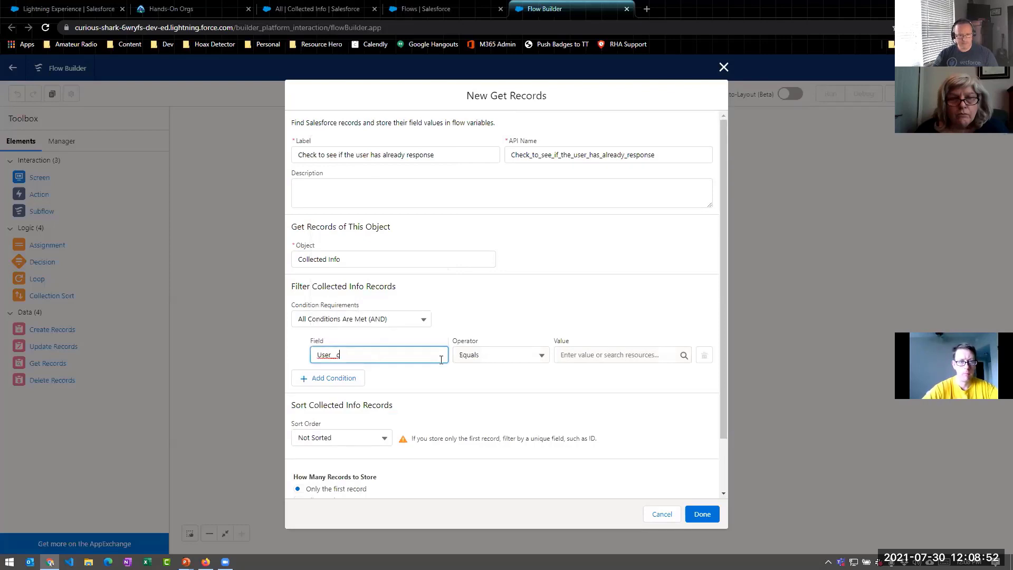
Set the value of the User__c condition to the Id of the $User global variable
click(586, 358)
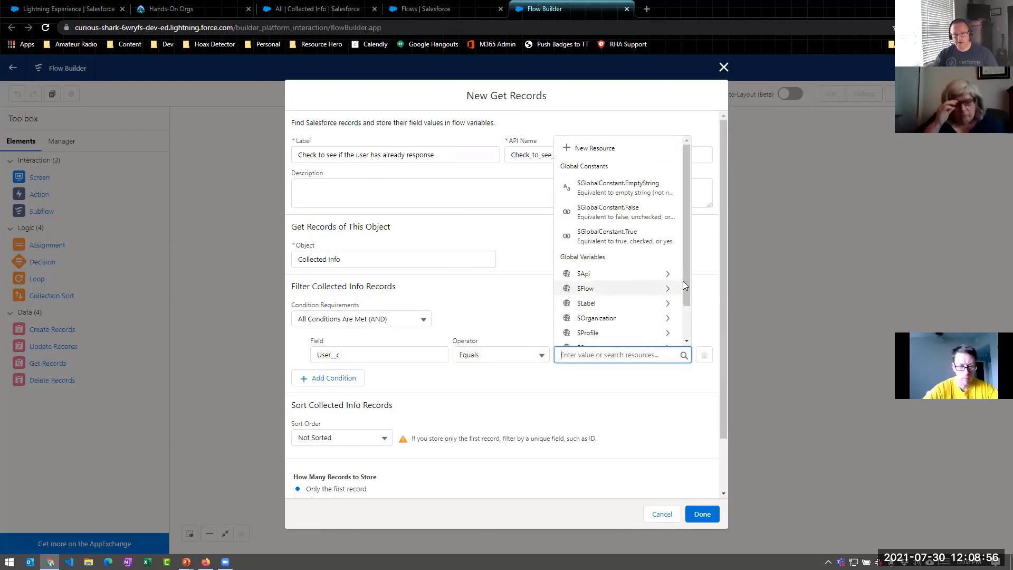
drag(686, 270, 688, 312)
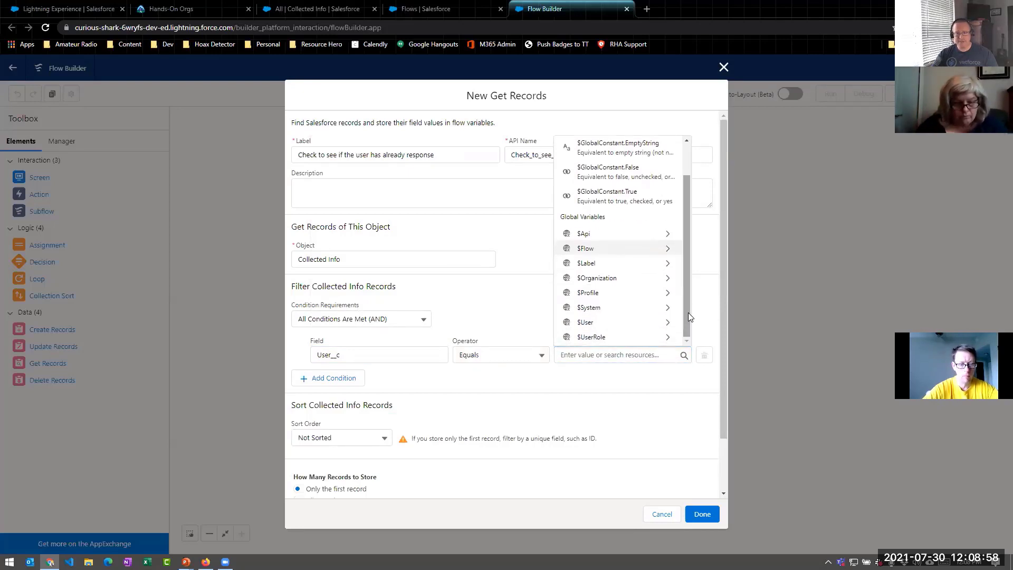
click(609, 324)
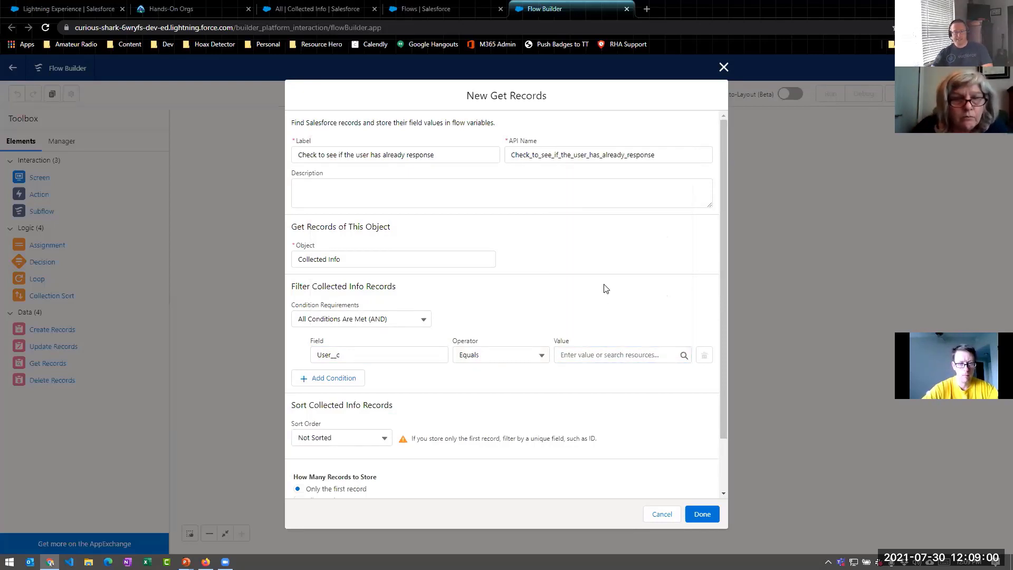
click(582, 355)
scroll(602, 287, down, 1)
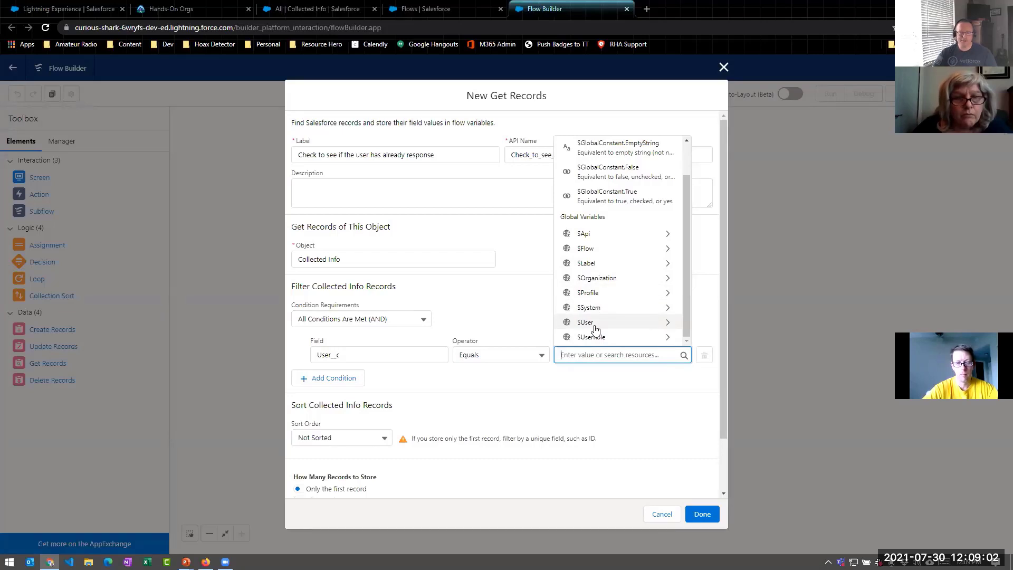
click(597, 324)
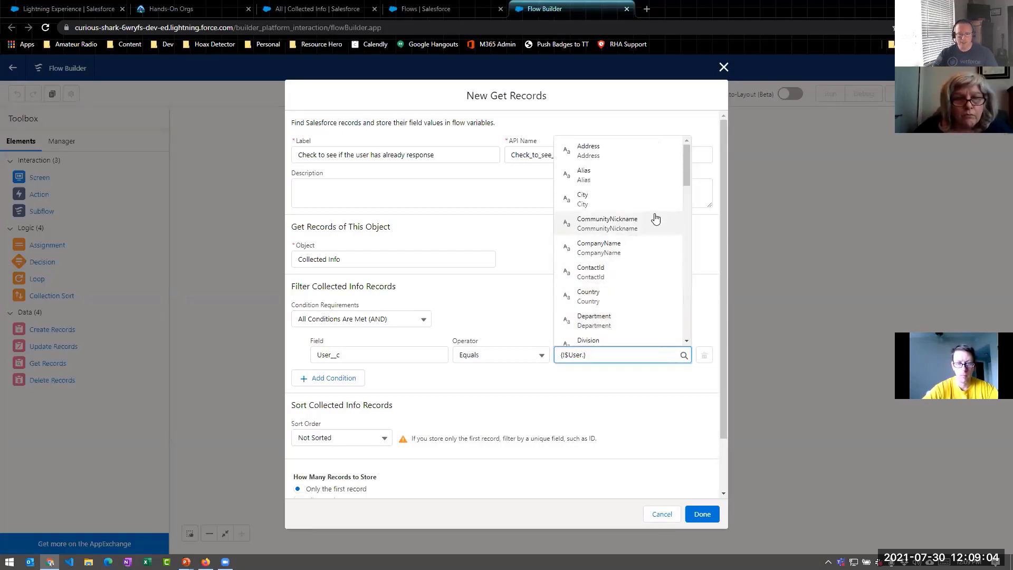
drag(687, 171, 684, 214)
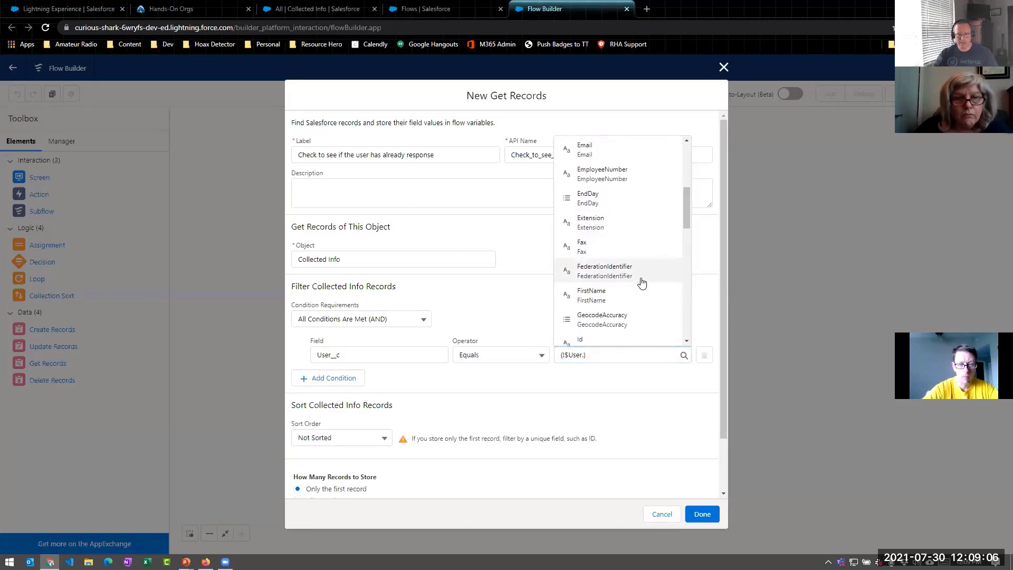
scroll(601, 289, down, 1)
click(597, 292)
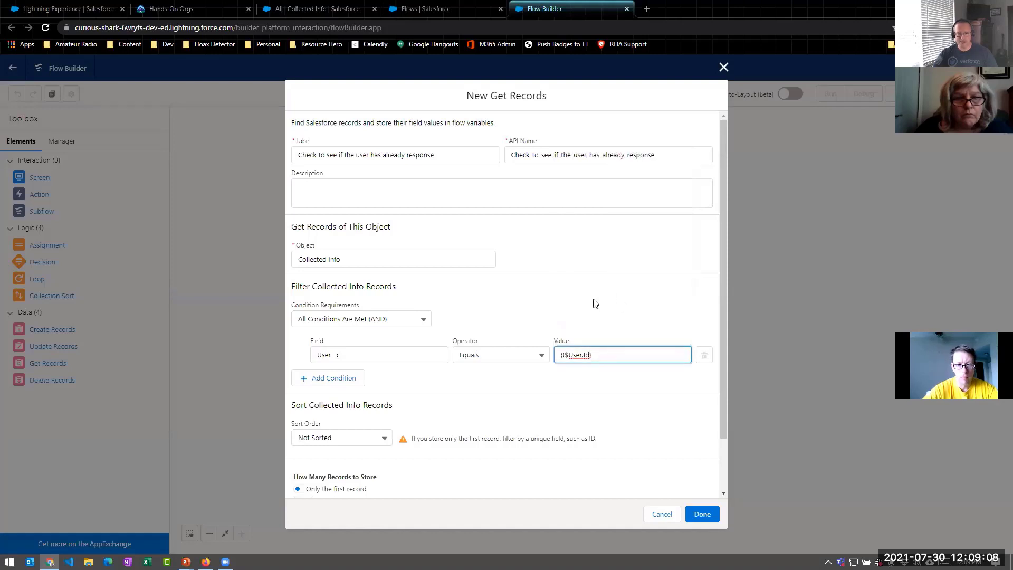
click(595, 303)
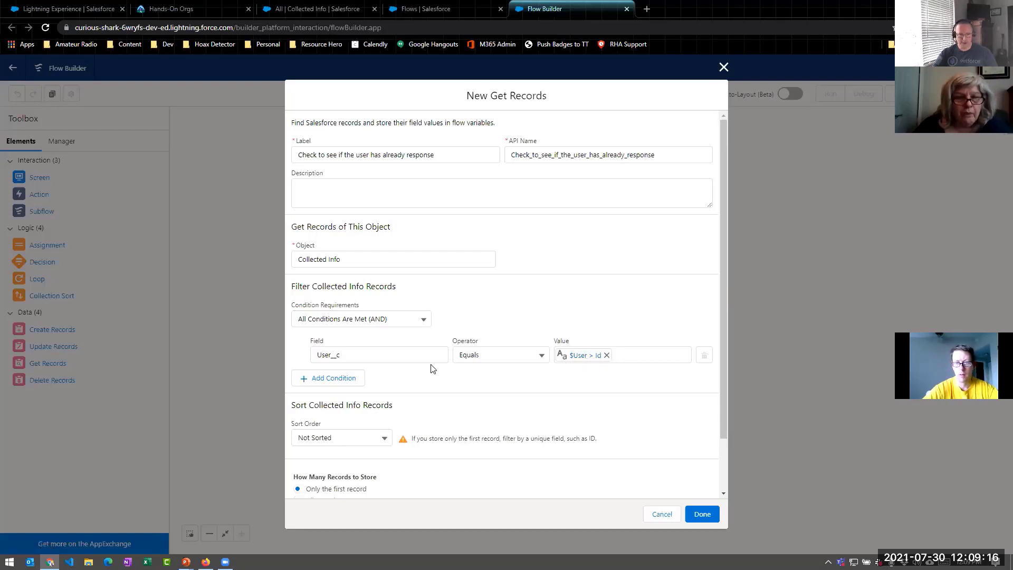
Add a second filter condition to the Get Records element requiring Event__c to equal 2021 Company Picnic
click(336, 379)
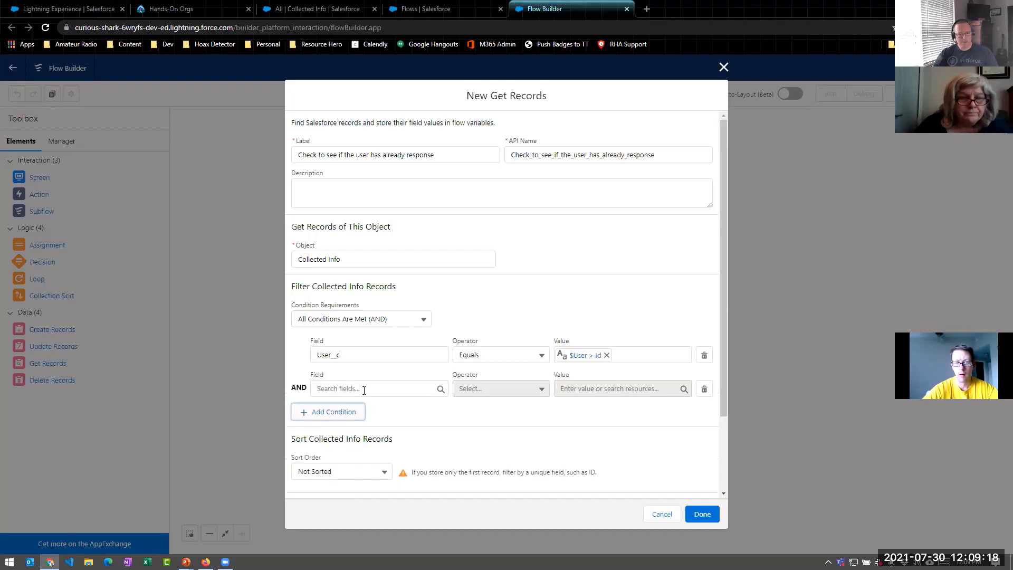
click(364, 389)
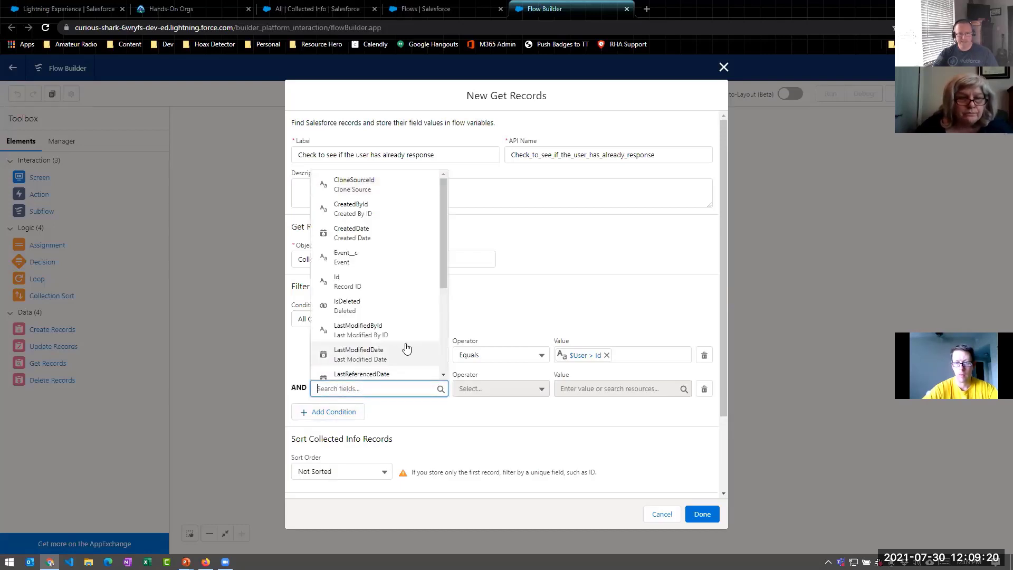
click(368, 261)
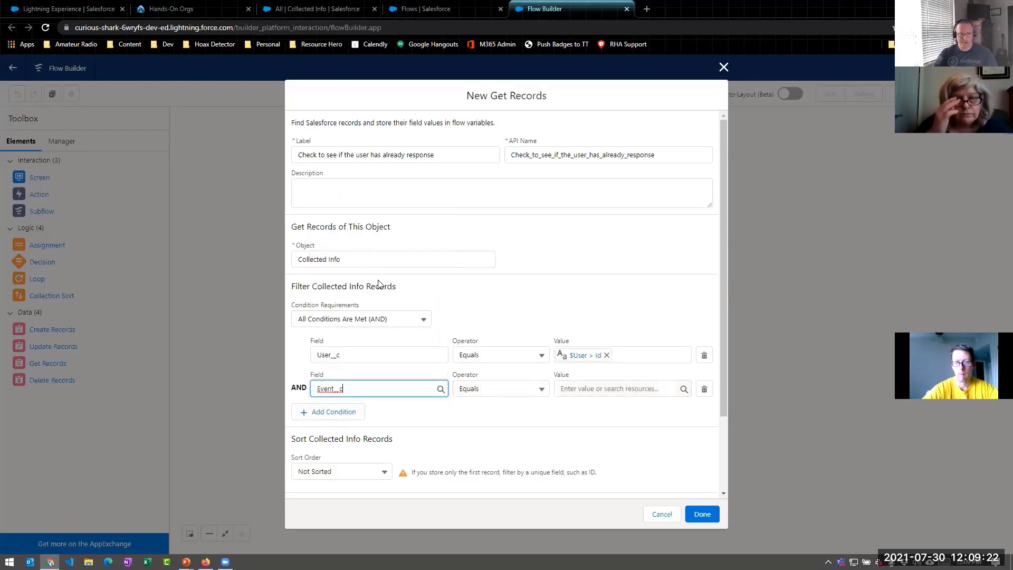
click(589, 389)
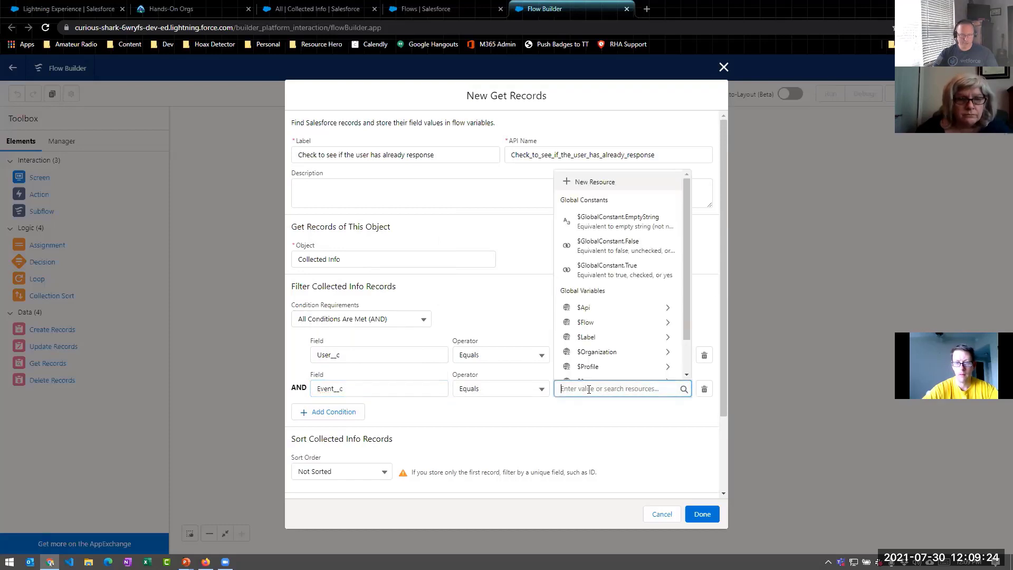
text(2021)
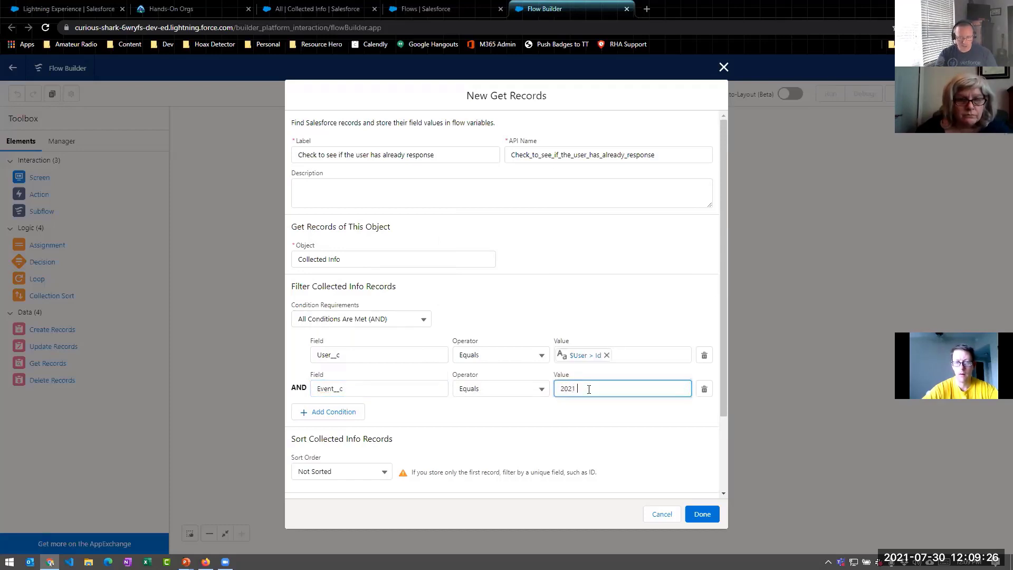
text(Company Picnic)
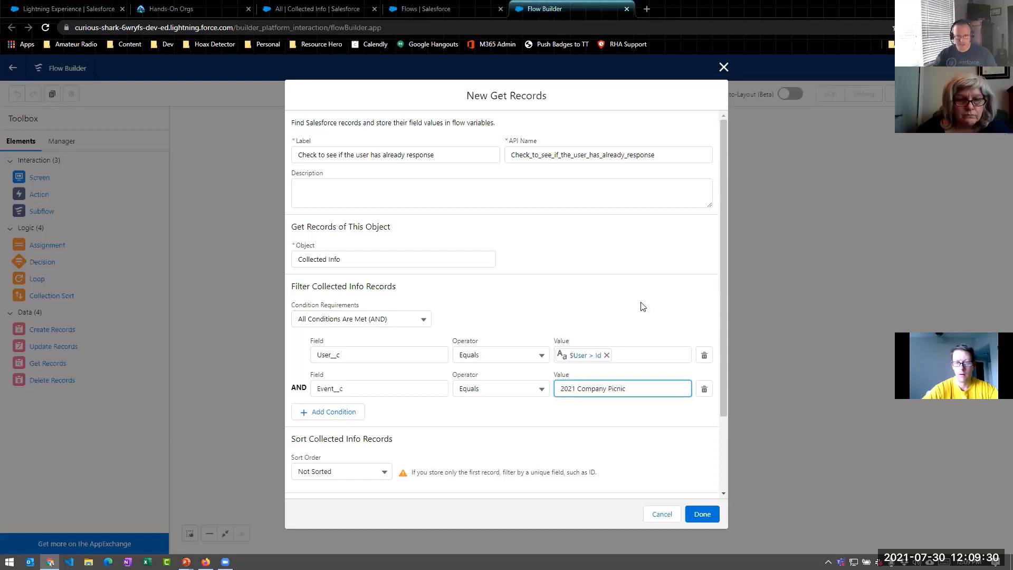
Save the Get Records element after checking it against the presentation slide, and connect Start to it
key(alt+Tab)
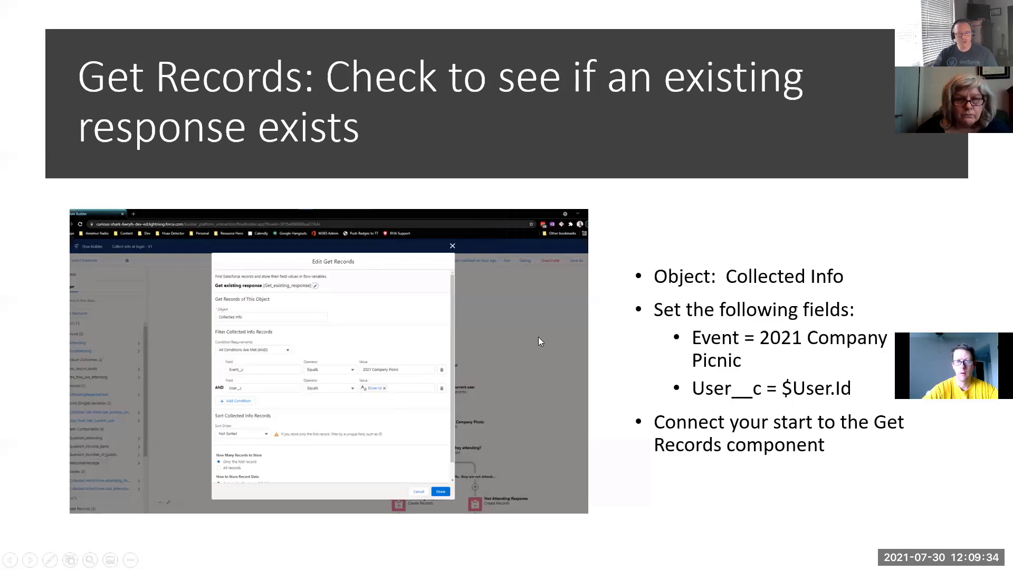
key(alt+Tab)
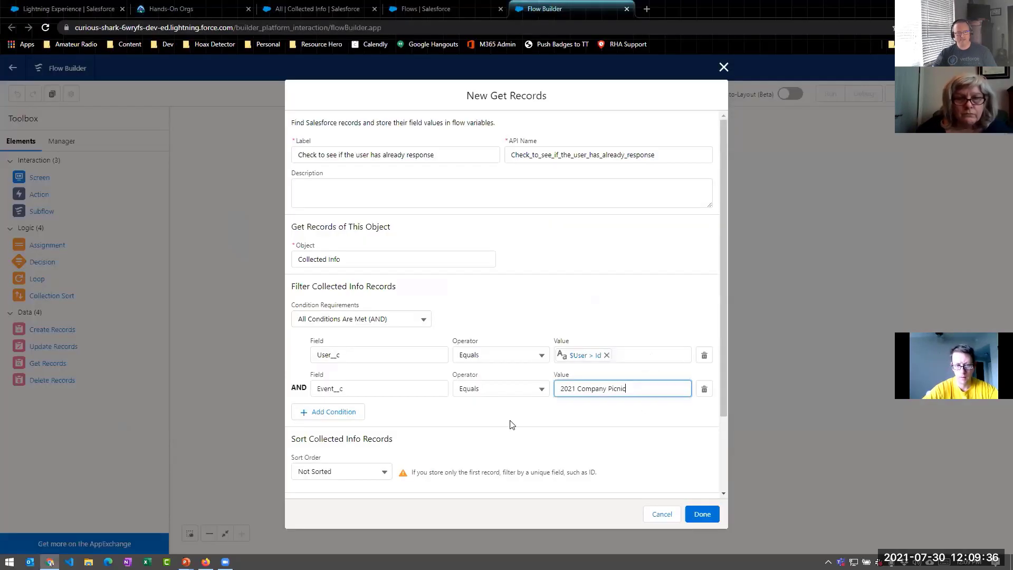
scroll(510, 422, down, 3)
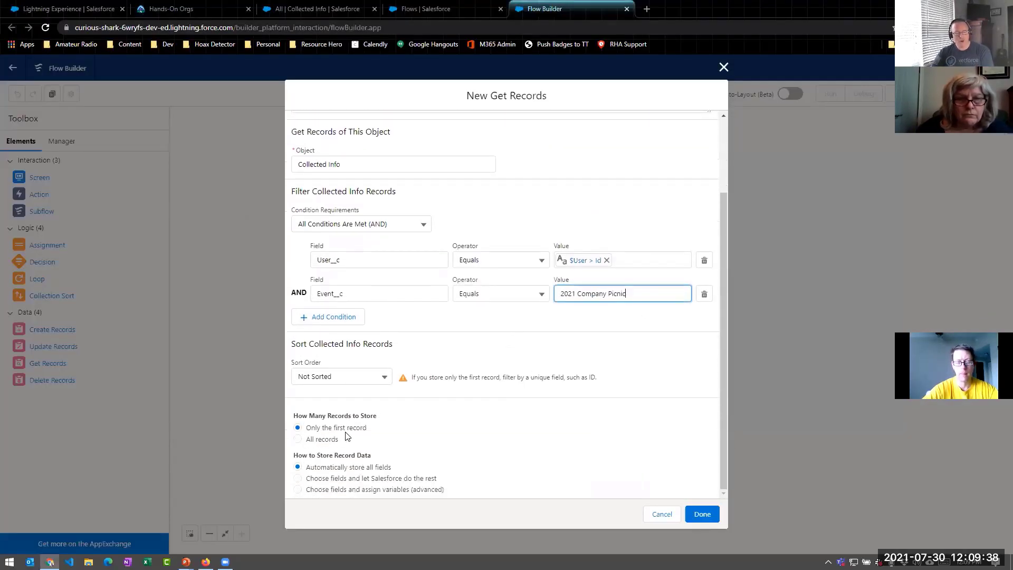
scroll(452, 420, up, 2)
scroll(456, 415, up, 1)
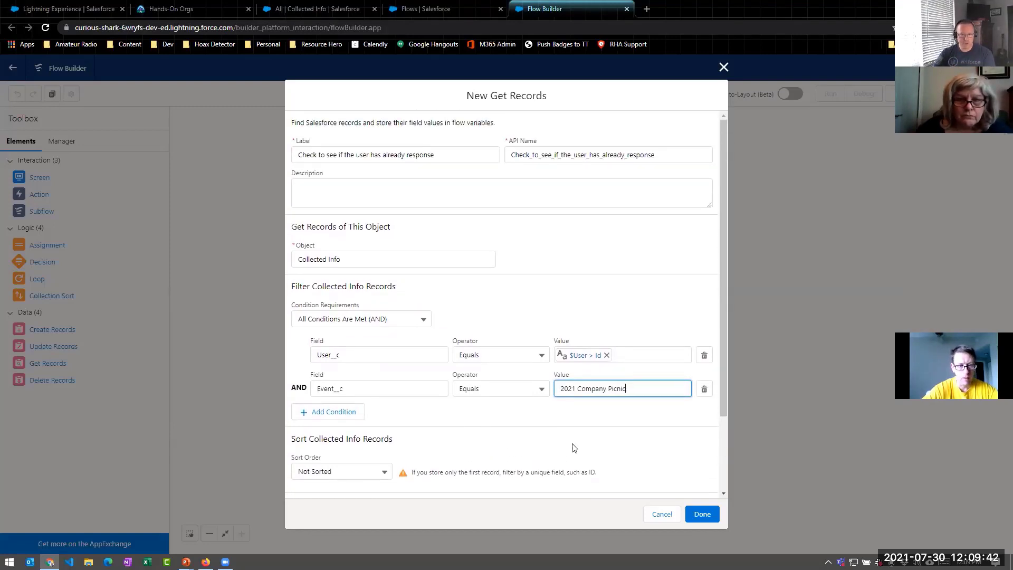
click(700, 514)
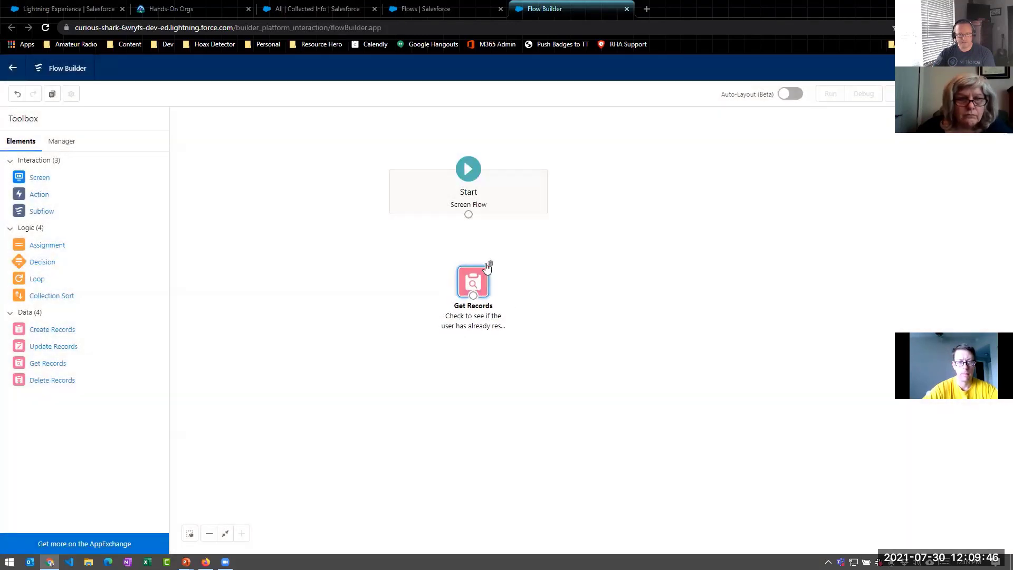
drag(469, 215, 473, 280)
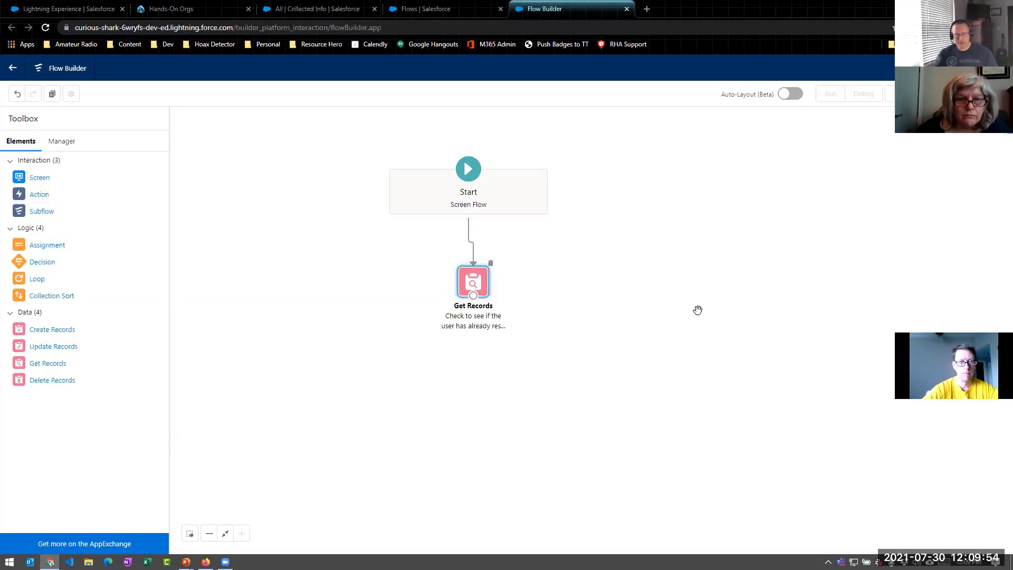
Reopen the Get Records element and review its object and its User__c and Event__c filter conditions
key(alt+Tab)
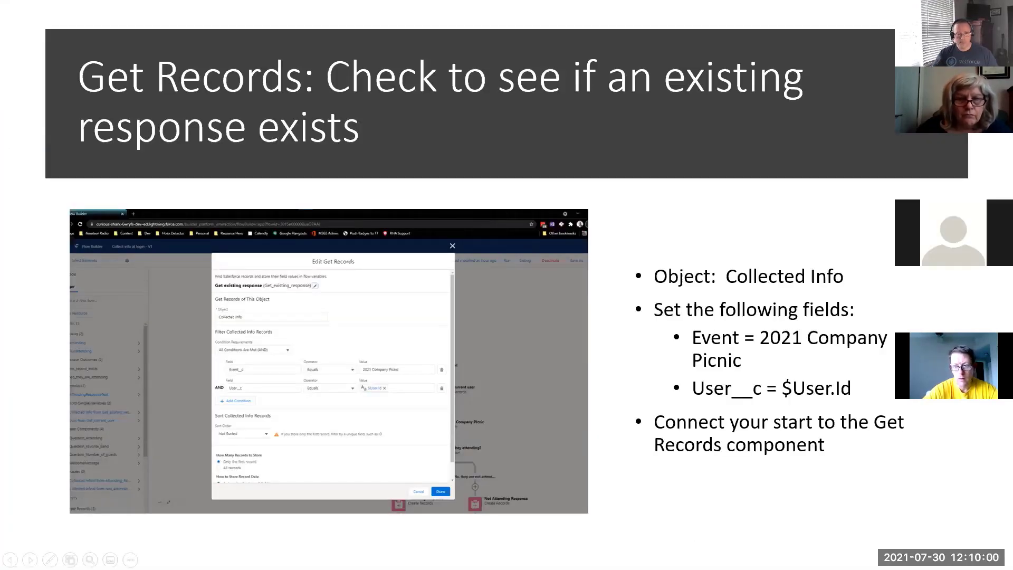
key(alt+Tab)
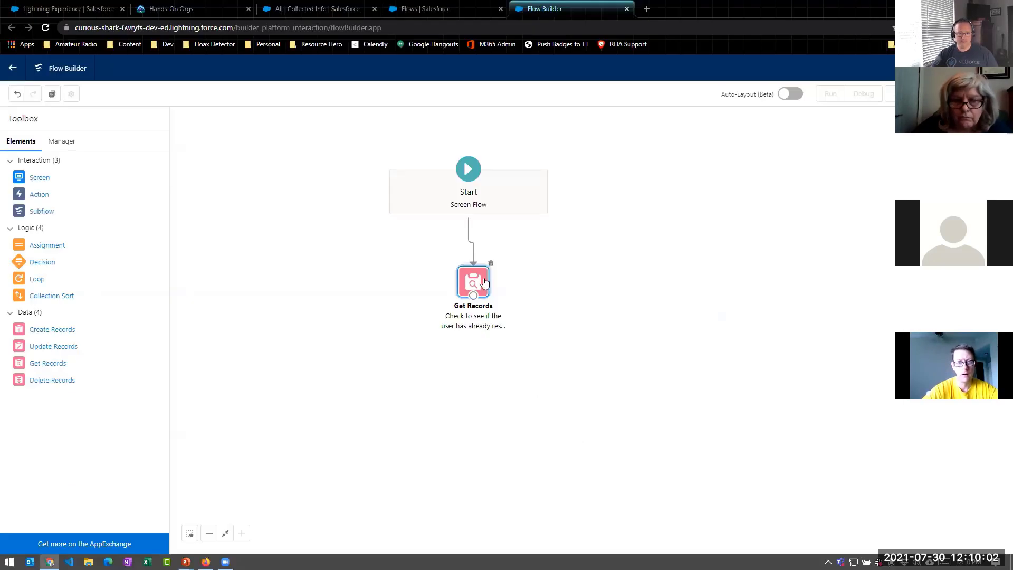
double_click(483, 280)
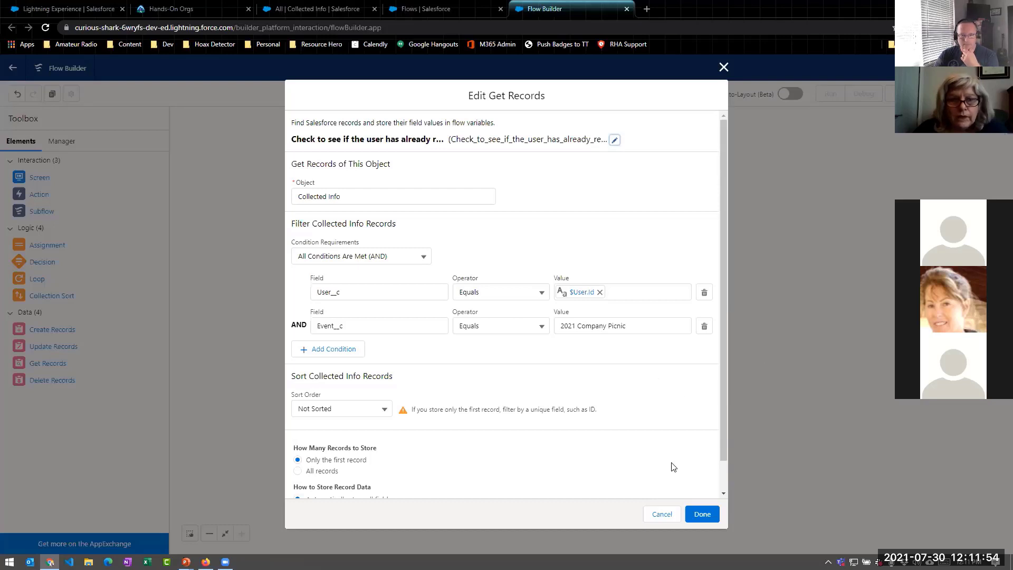
click(701, 514)
double_click(476, 286)
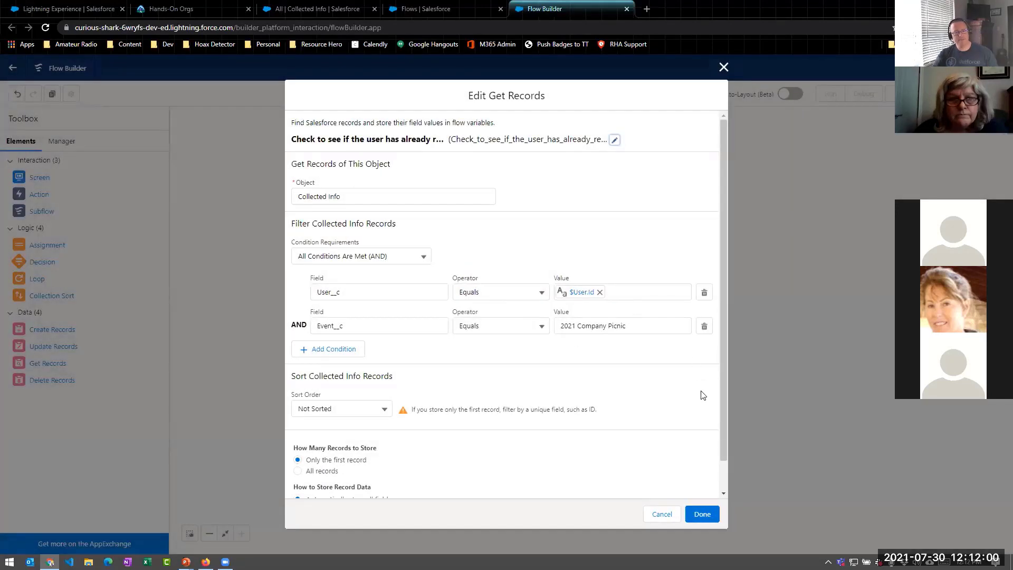
click(650, 324)
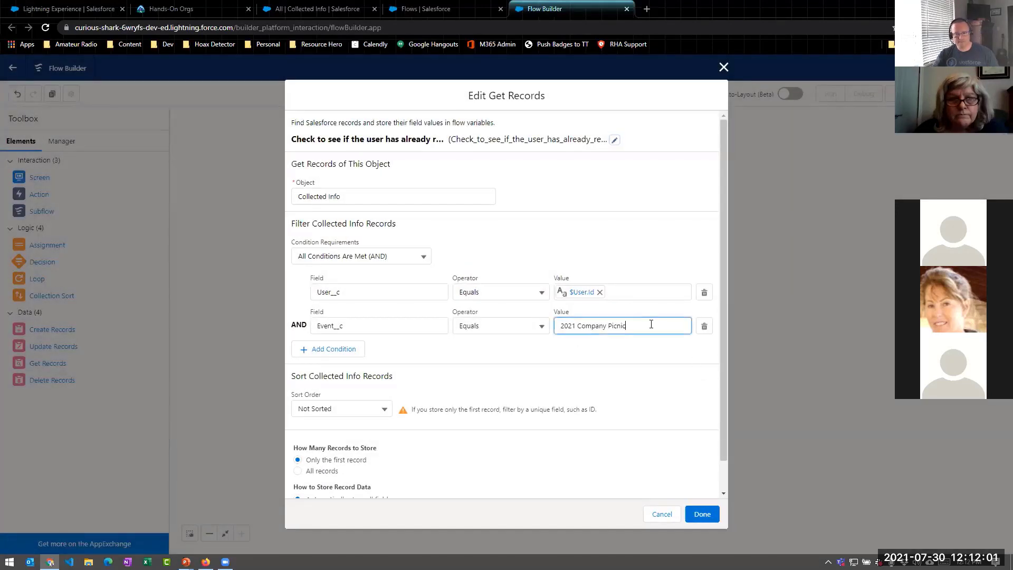
click(625, 360)
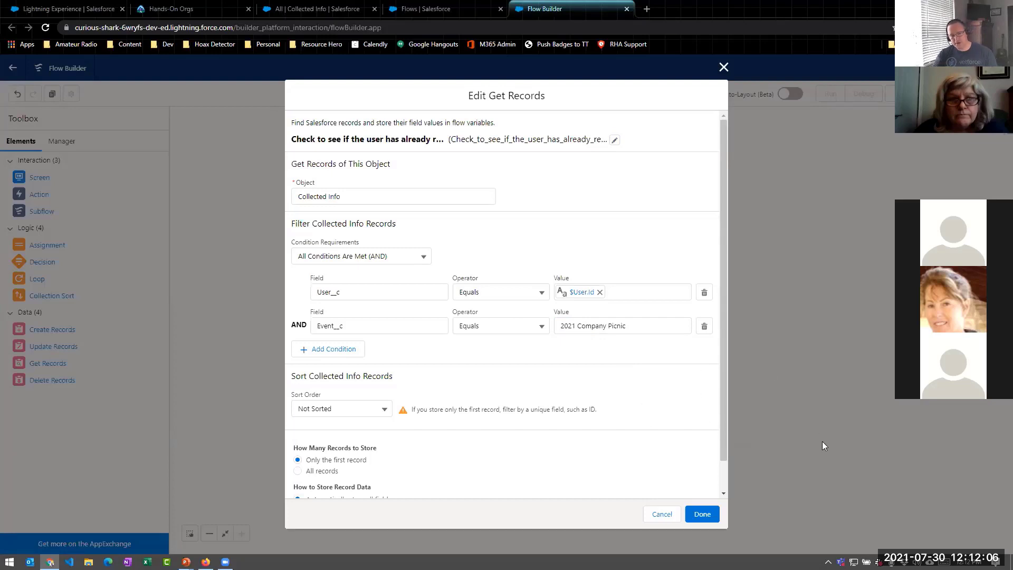
click(703, 514)
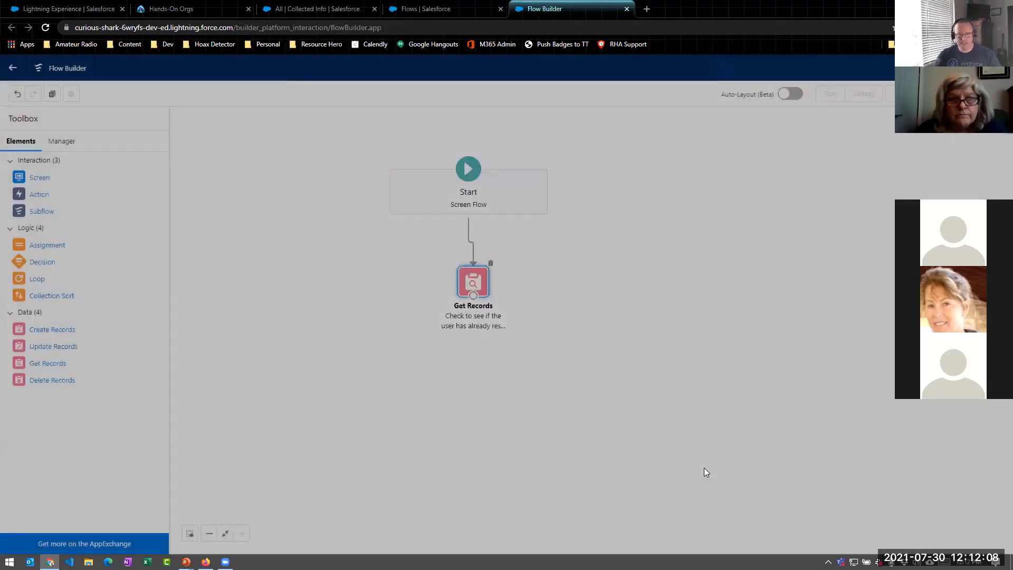
Move the Get Records element straight beneath Start and consult the presentation's slide about the Decision element
drag(483, 290, 477, 271)
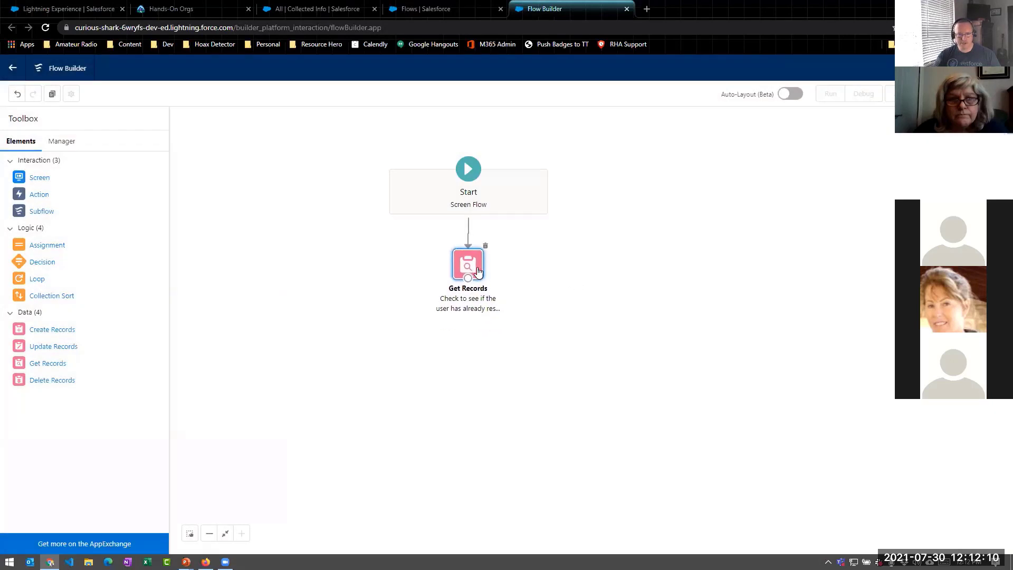
key(alt+Tab)
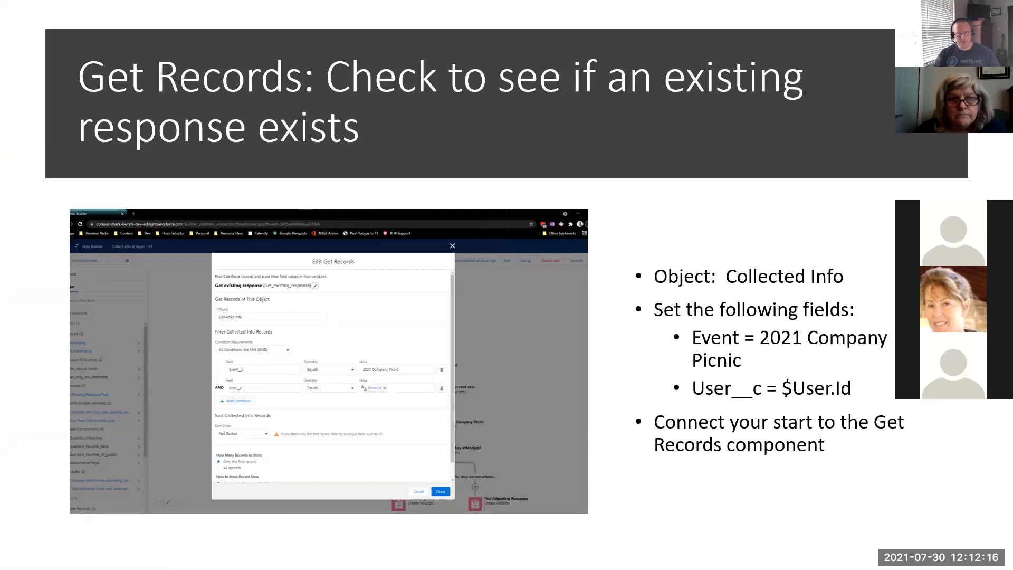
key(Right)
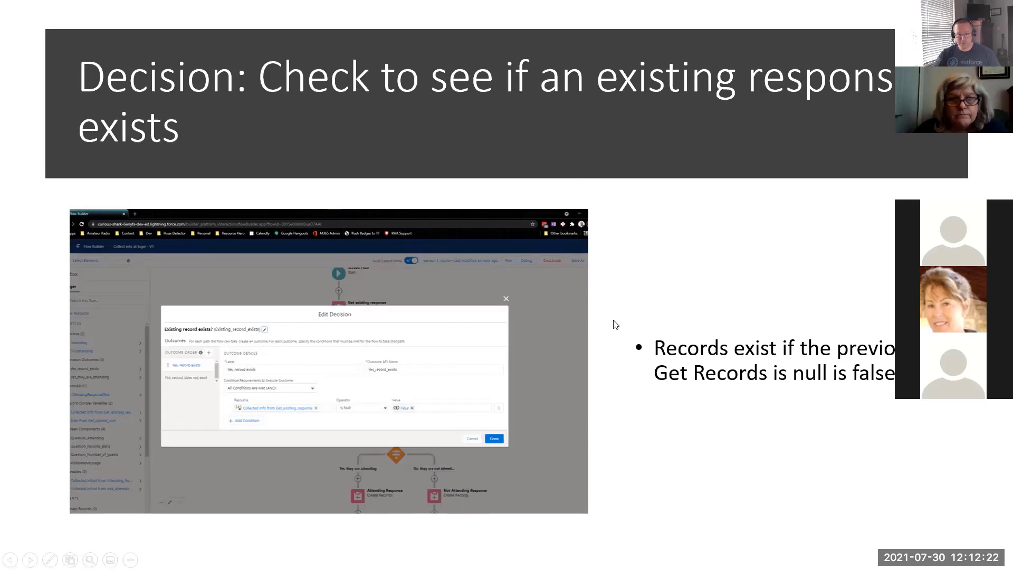
key(alt+Tab)
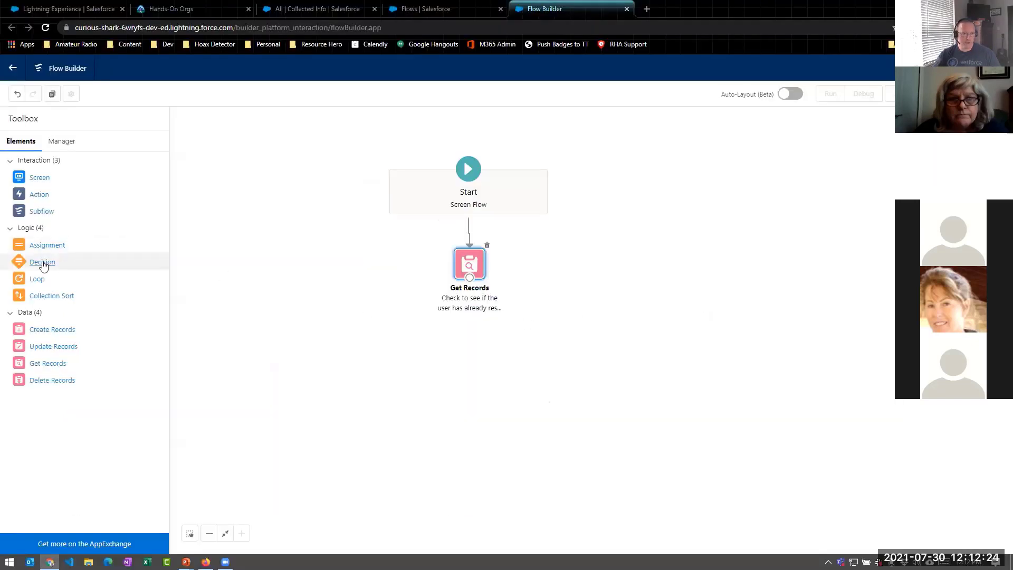
Add a Decision element below Get Records, labelled "Did we find an existing response?"
drag(43, 267, 459, 350)
text(D)
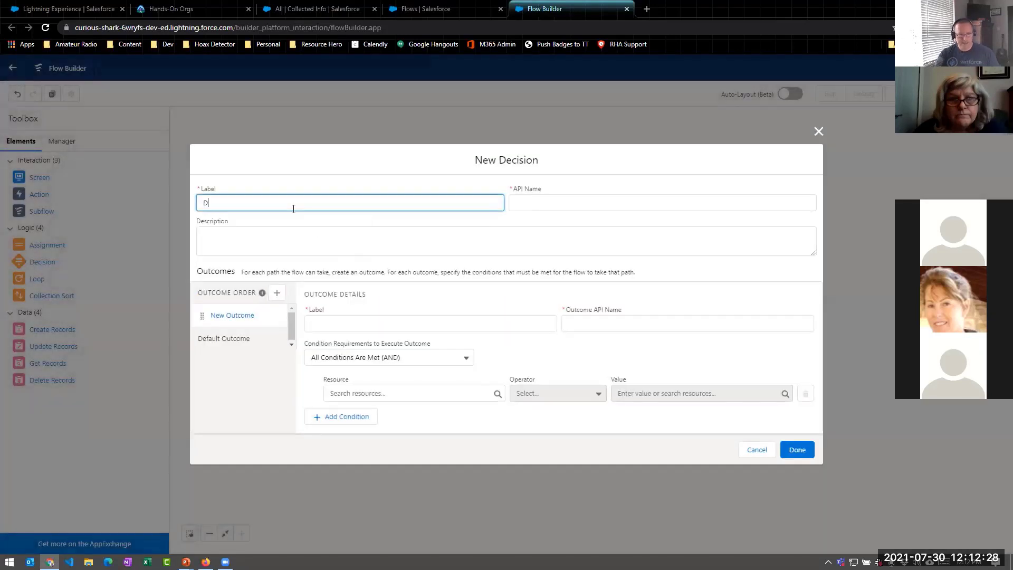
text(id we find an existing response)
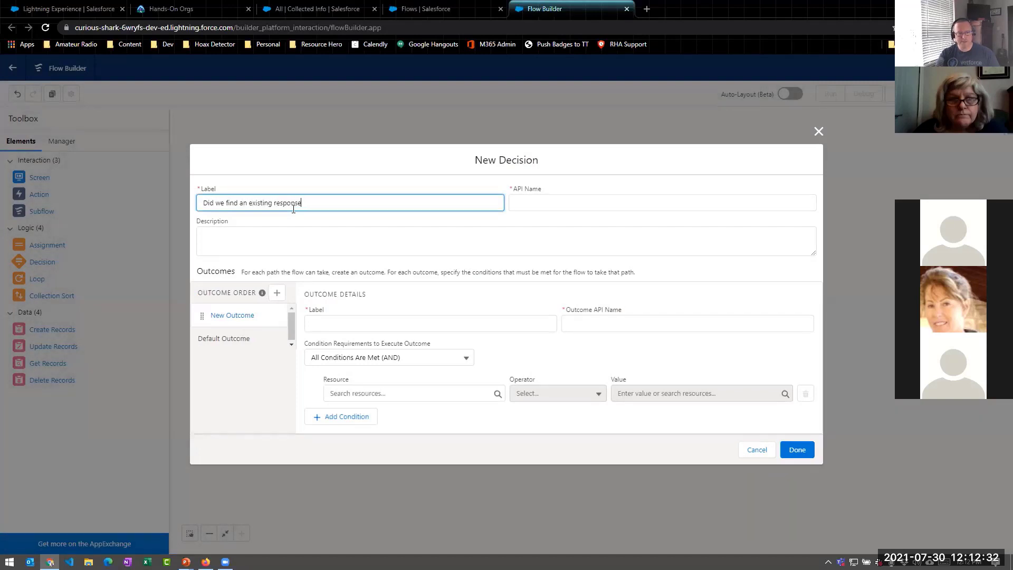
text(?)
key(Tab)
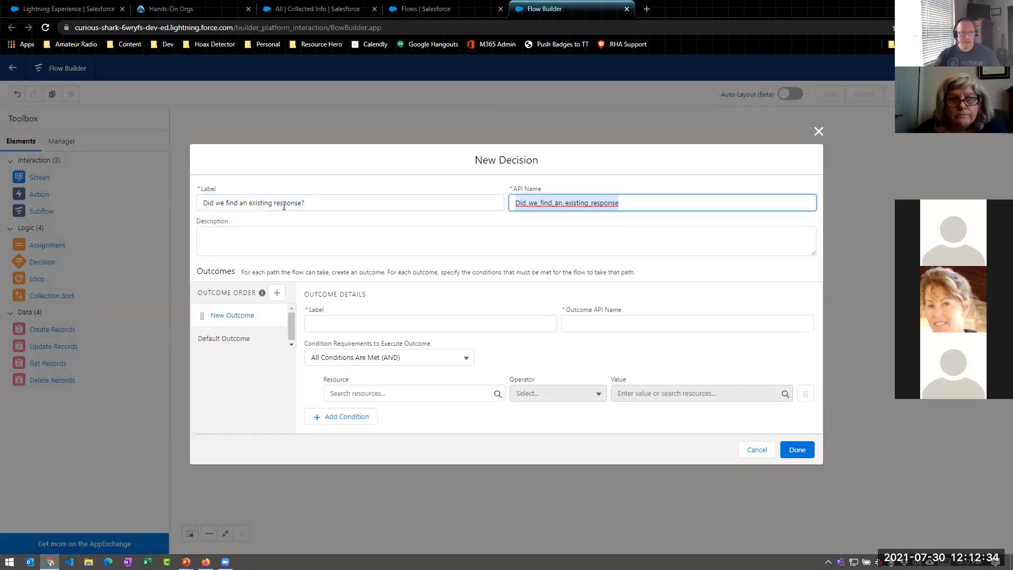
Label the decision's first outcome "Yes, existing response found" and its default outcome "No, a response was not found"
click(316, 325)
text(Yes, )
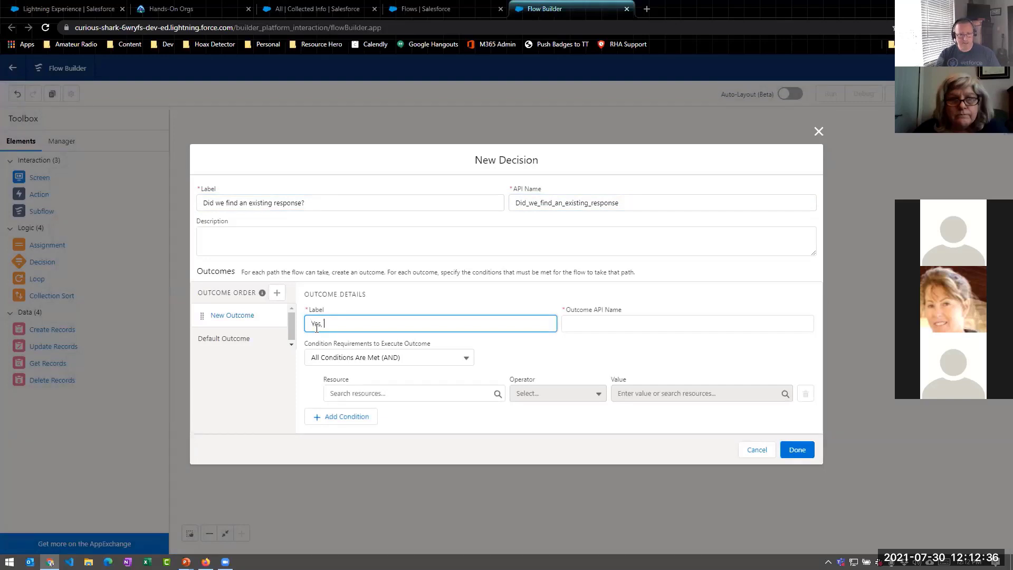
text(existing response found)
click(261, 338)
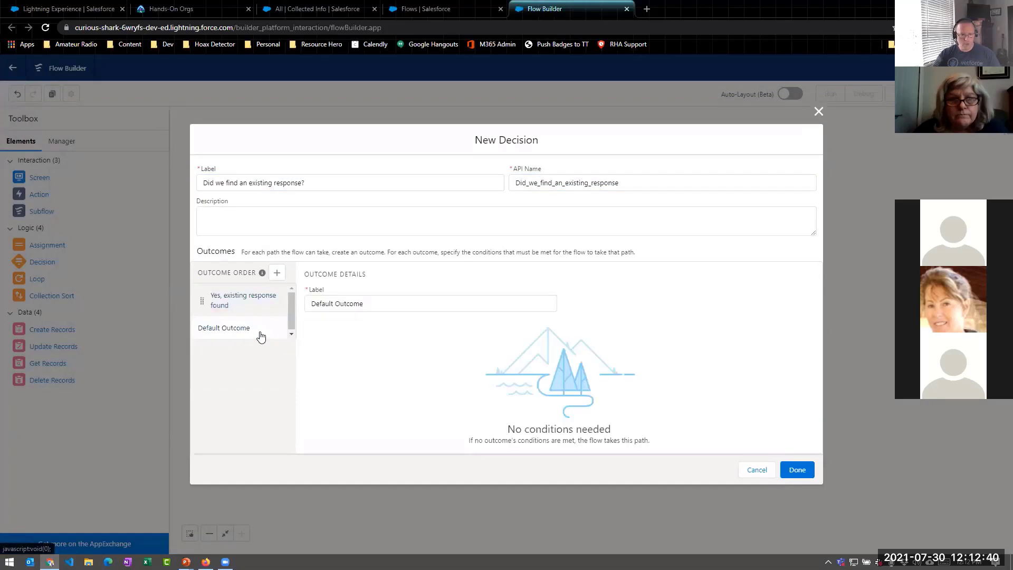
triple_click(361, 300)
text(No)
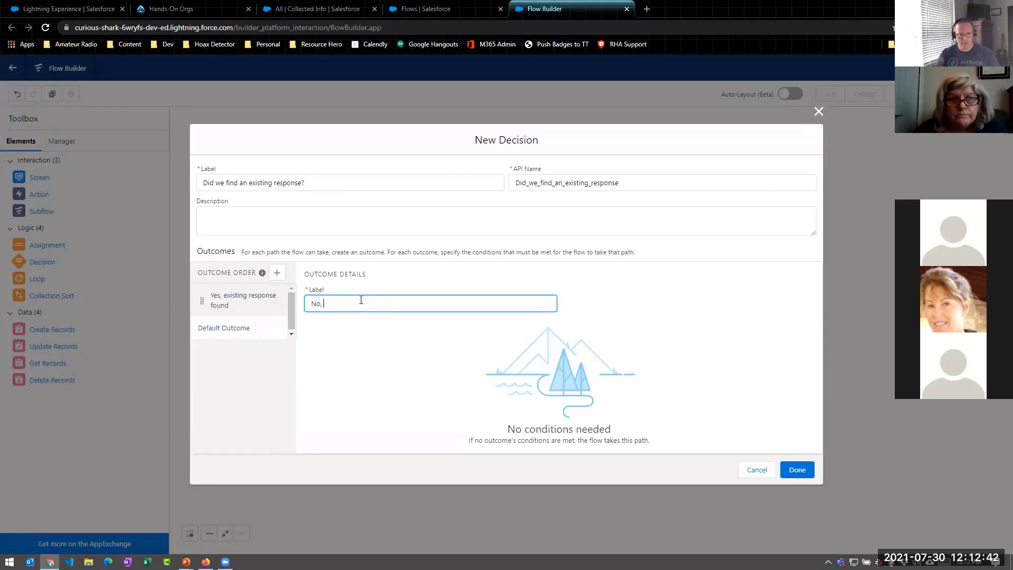
text(, a response was not found)
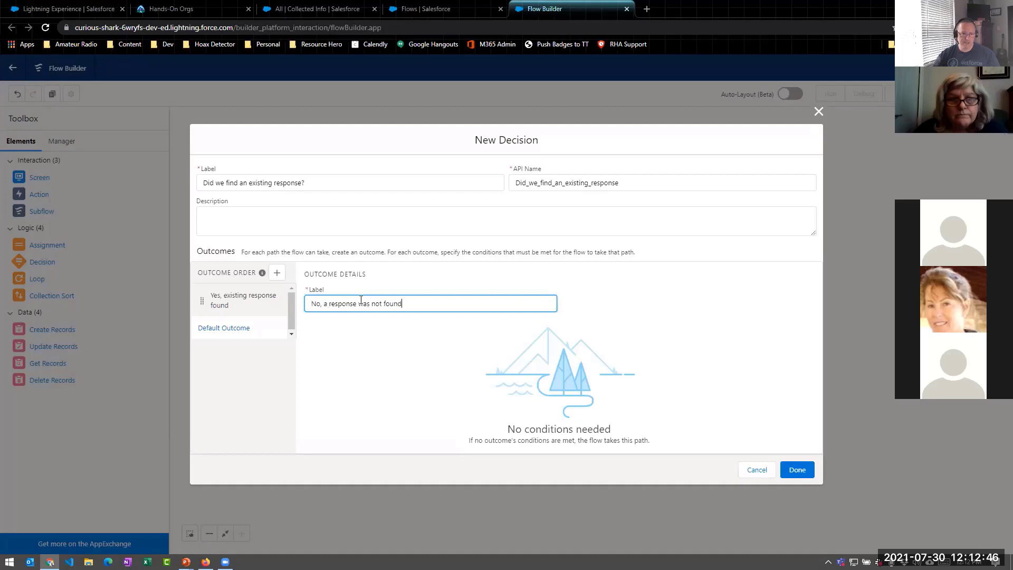
Make the "Yes, existing response found" outcome require the Collected Info record from Get Records to have Is Null set to $GlobalConstant.False, and finish the decision
click(255, 306)
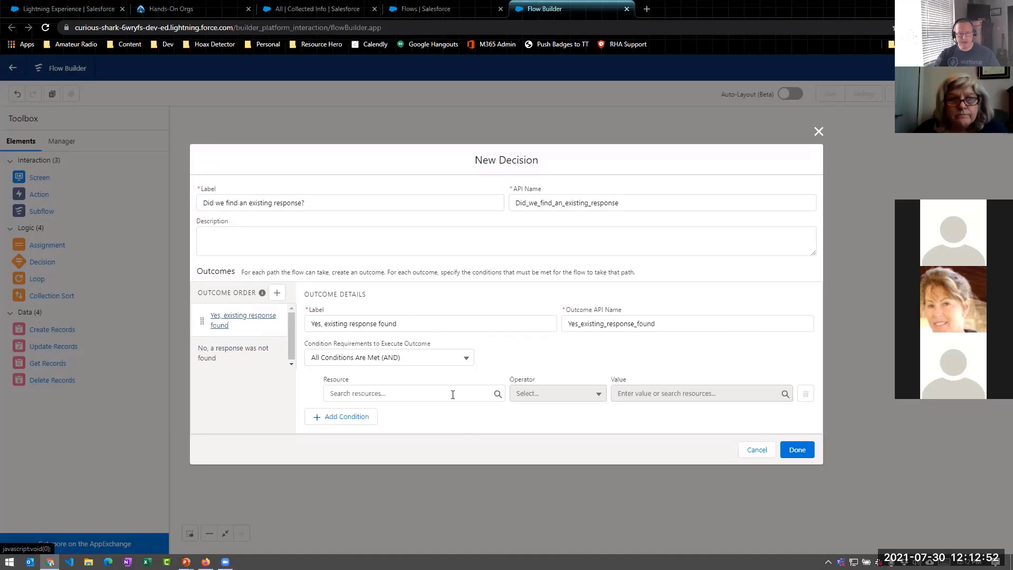
click(468, 393)
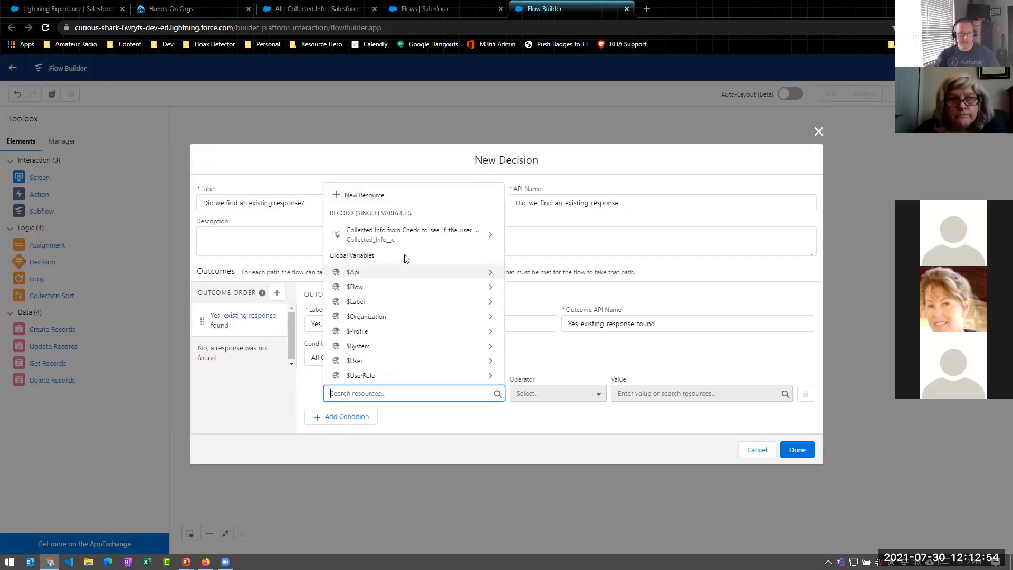
click(412, 237)
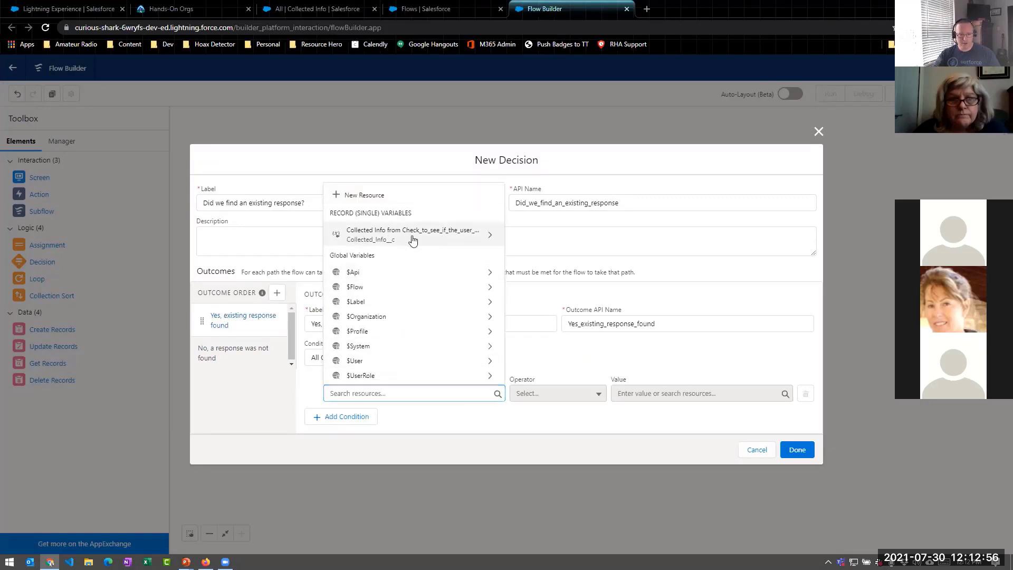
click(557, 393)
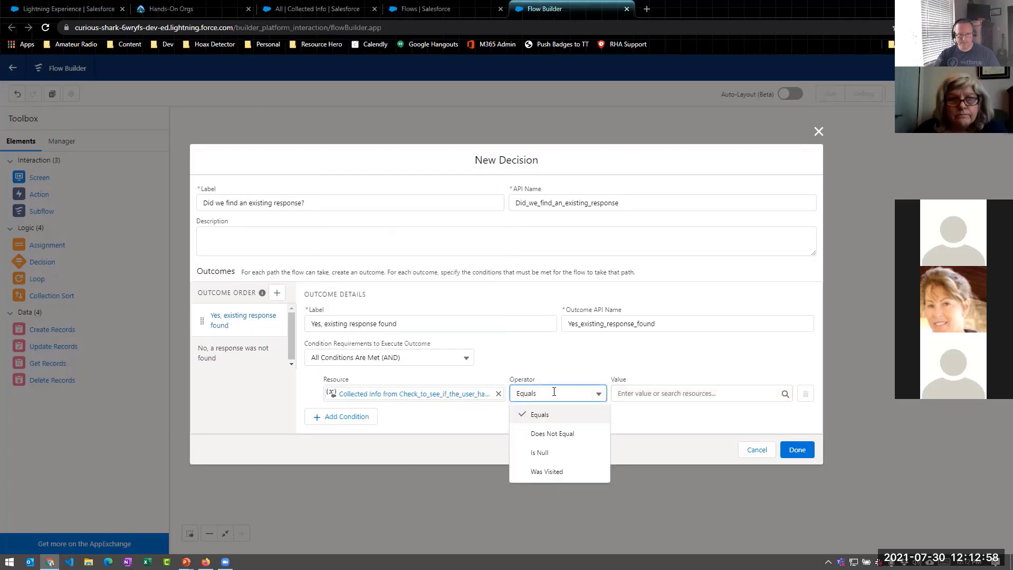
click(562, 455)
click(656, 395)
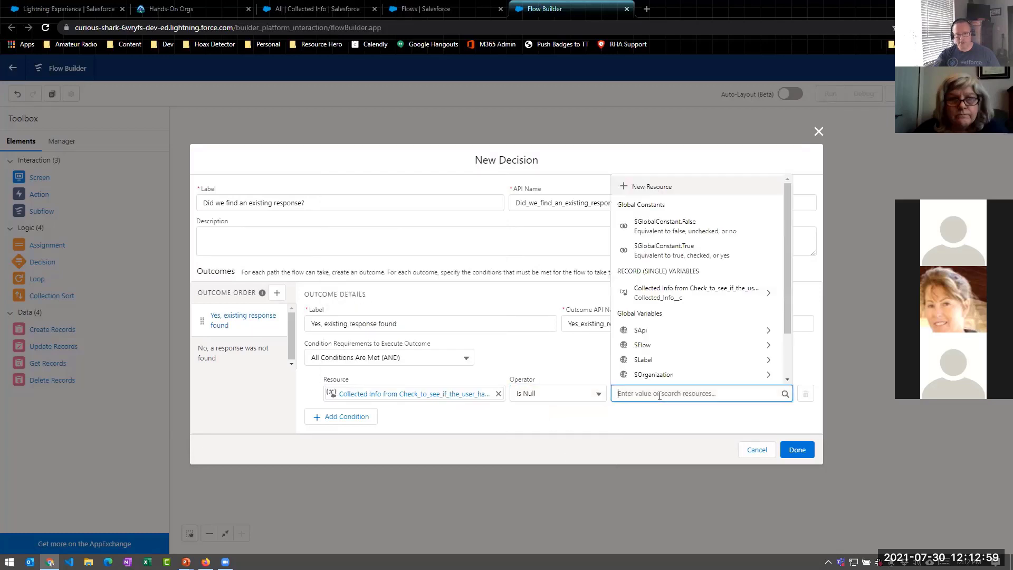
click(681, 226)
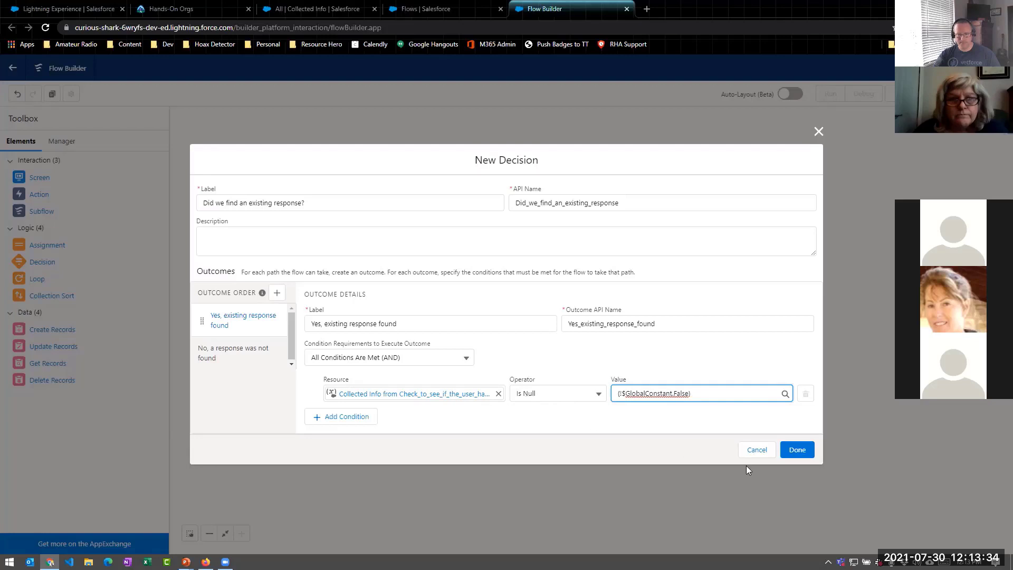
click(798, 450)
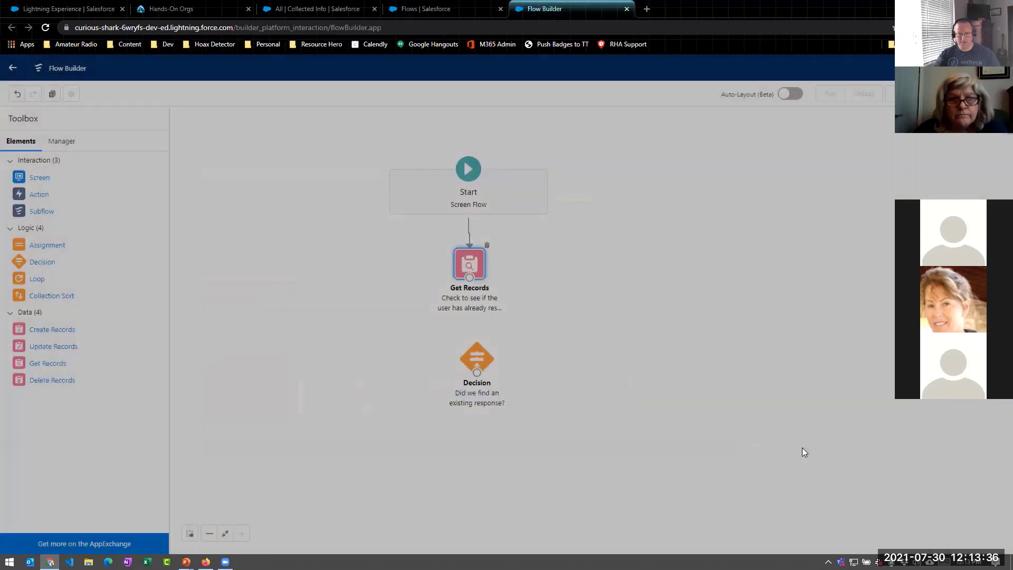
Align the Decision beneath Get Records, connect the two, and consult the presentation's slide about getting the current logged-in user's details
drag(484, 353, 474, 356)
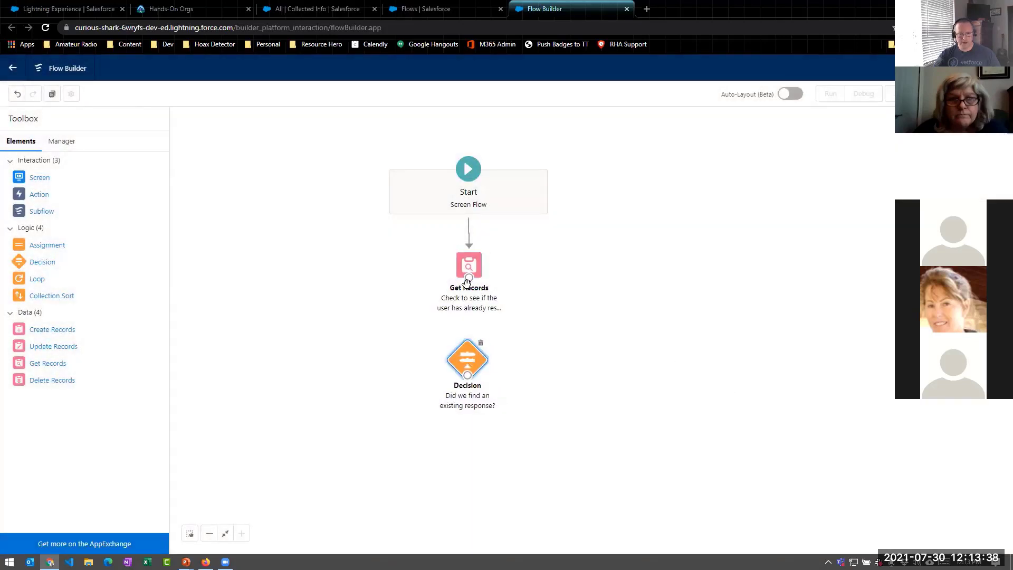
drag(469, 277, 469, 367)
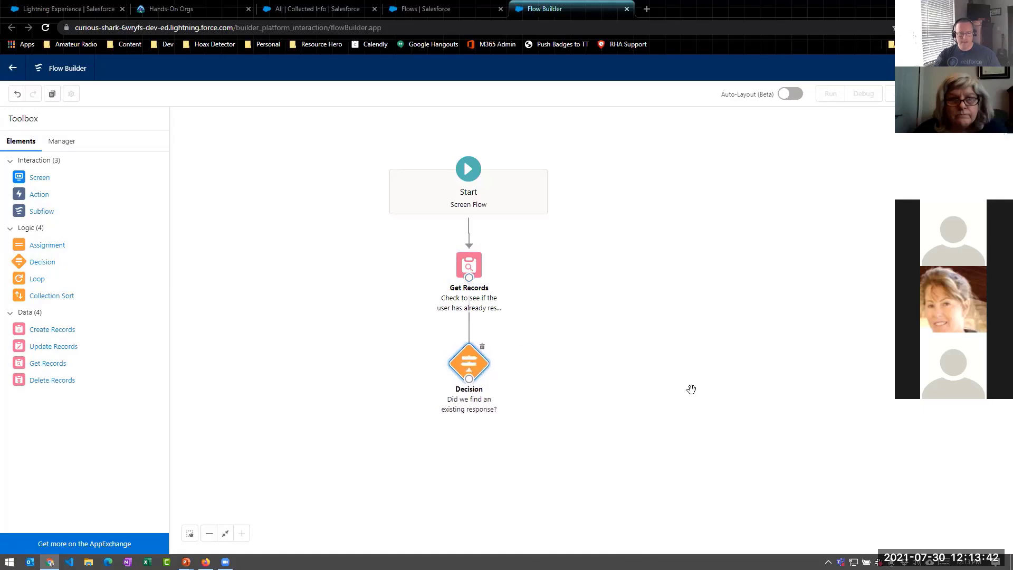
key(alt+Tab)
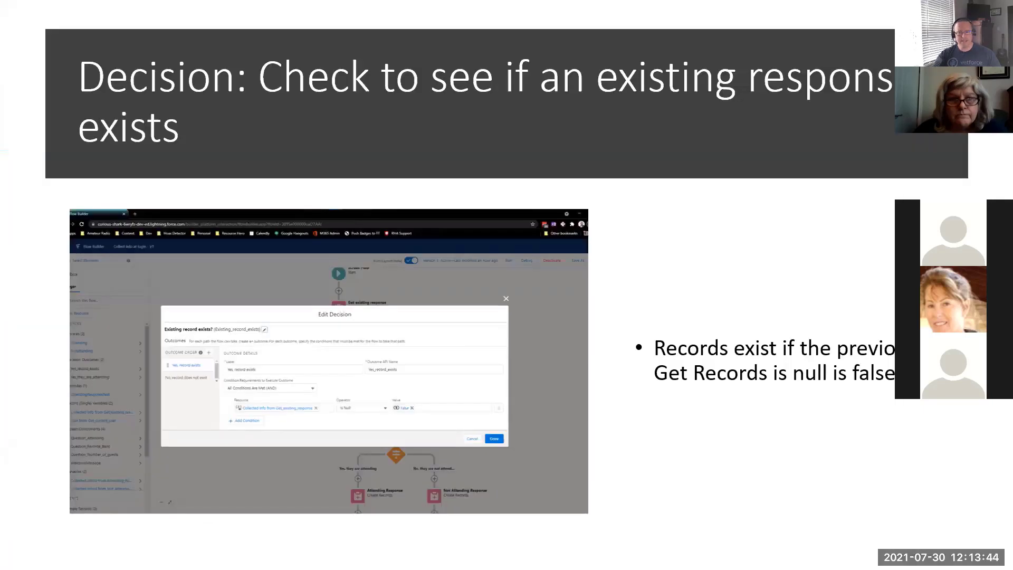
key(Right)
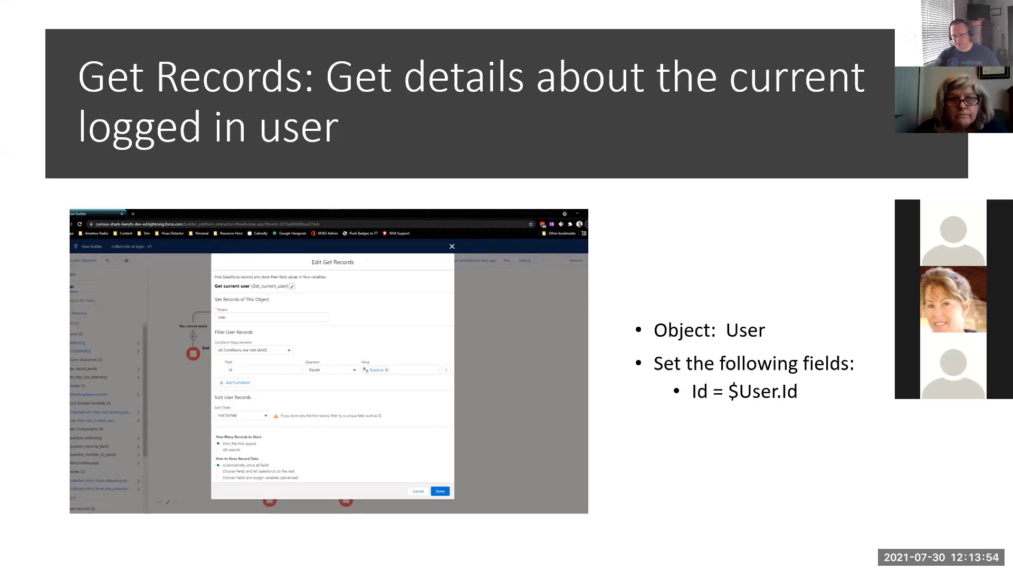
key(alt+Tab)
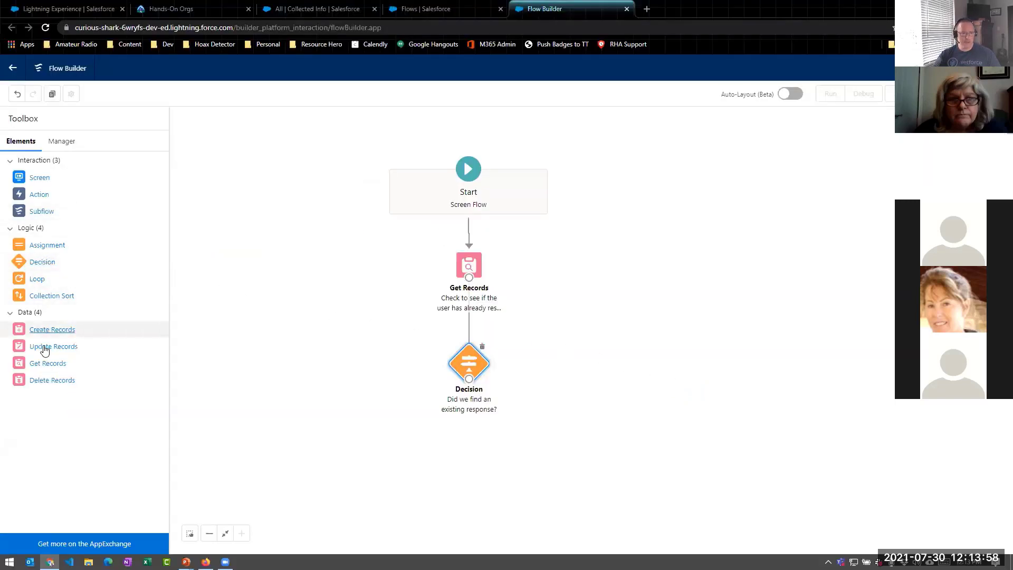
Add a second Get Records element below the Decision, labelled "Find current logged in user", for the User object
drag(43, 363, 472, 453)
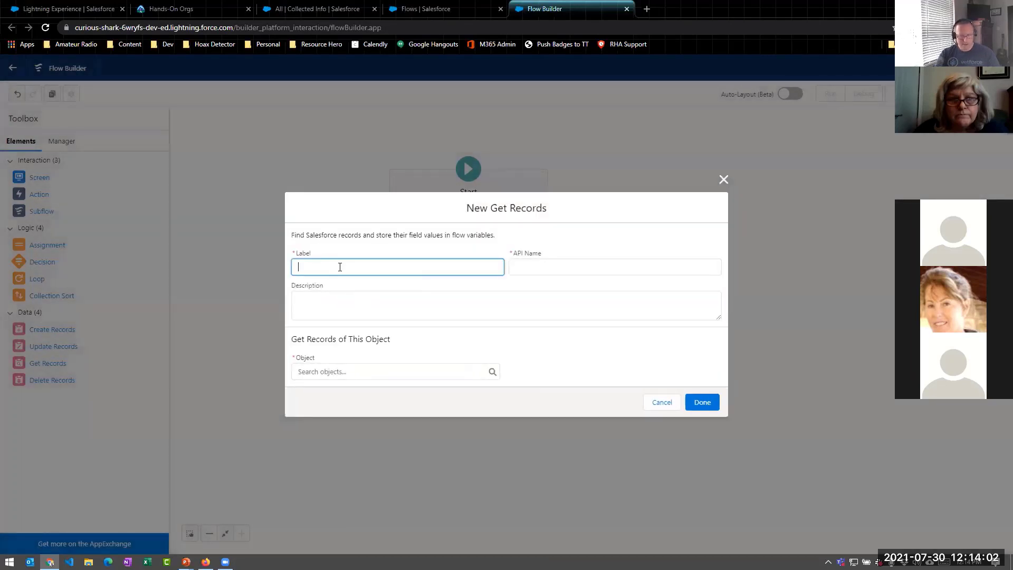
text(Find current logged in user)
key(Tab)
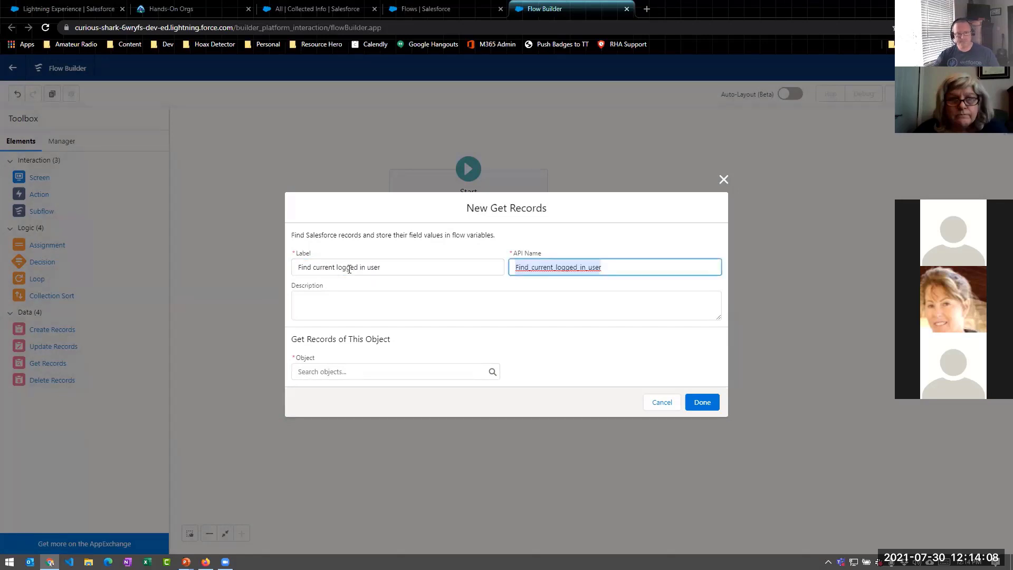
click(319, 372)
scroll(353, 303, down, 15)
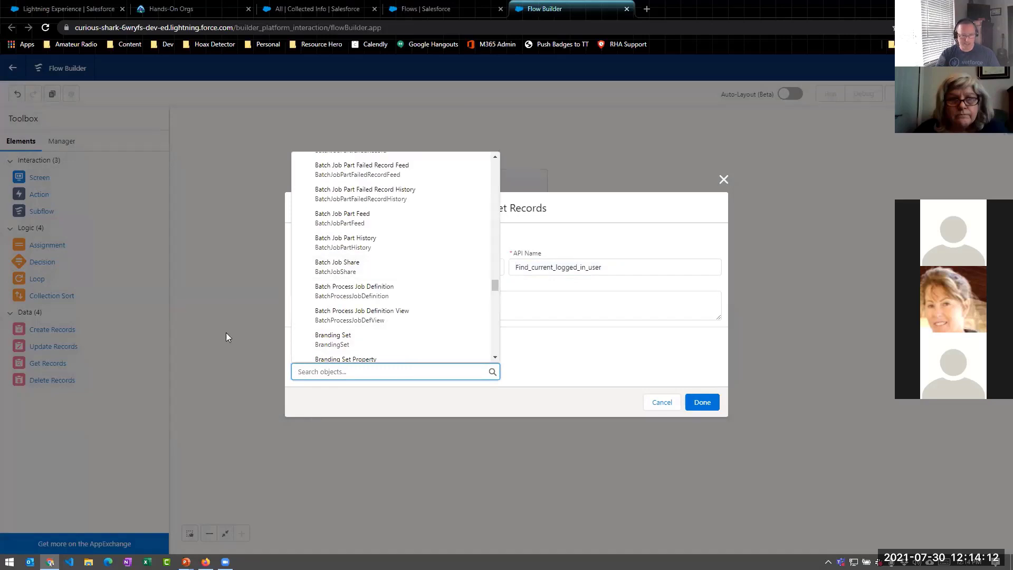
text(user)
scroll(367, 305, down, 2)
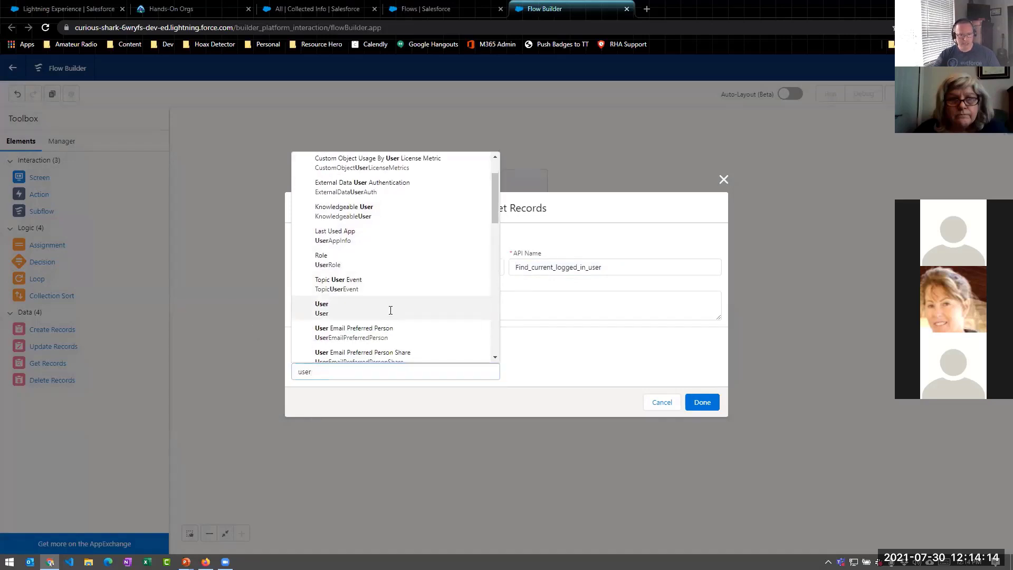
click(389, 310)
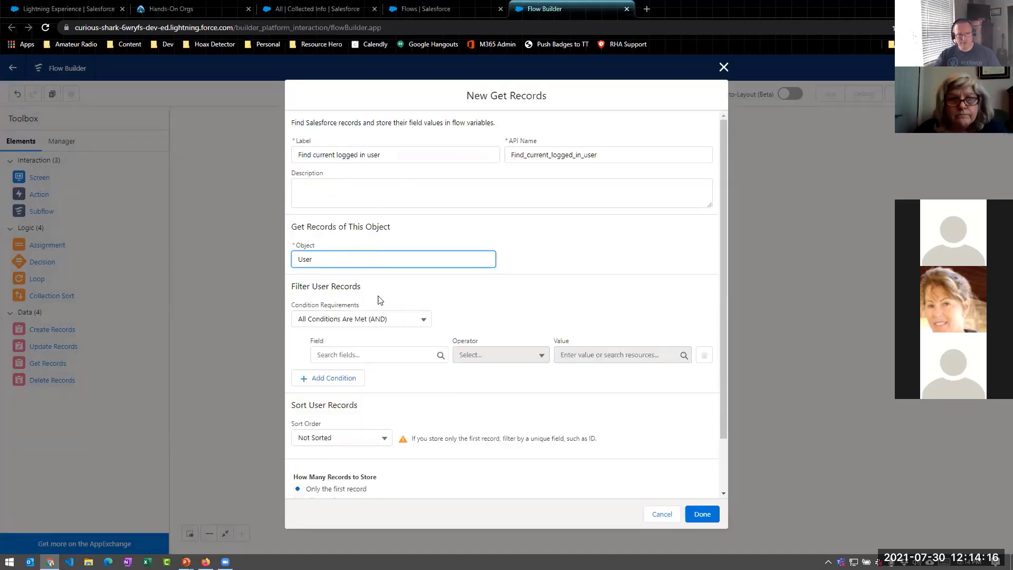
Filter the User records on Id Equals $User.Id and finish the Get Records element
click(379, 355)
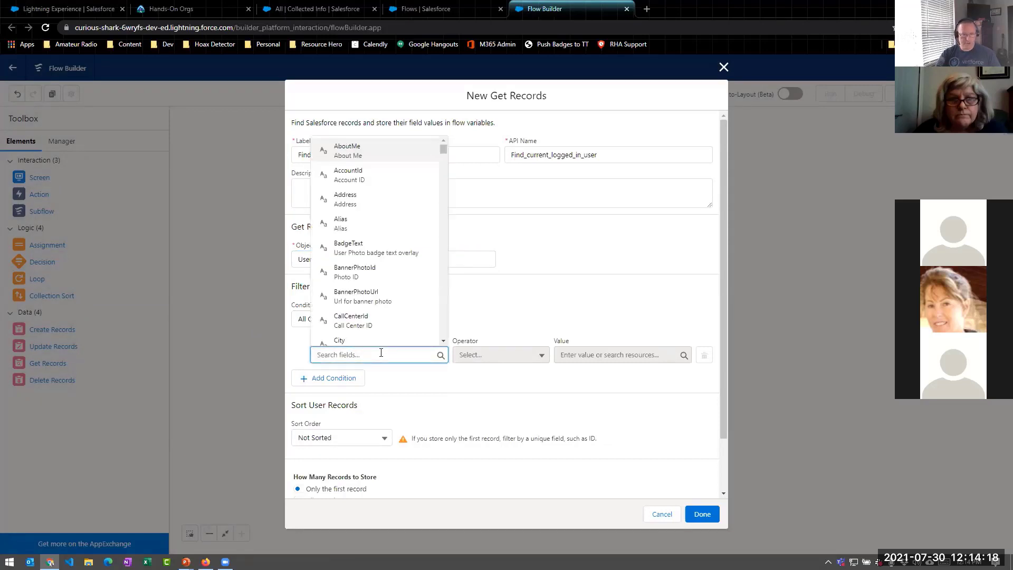
text(id)
click(382, 317)
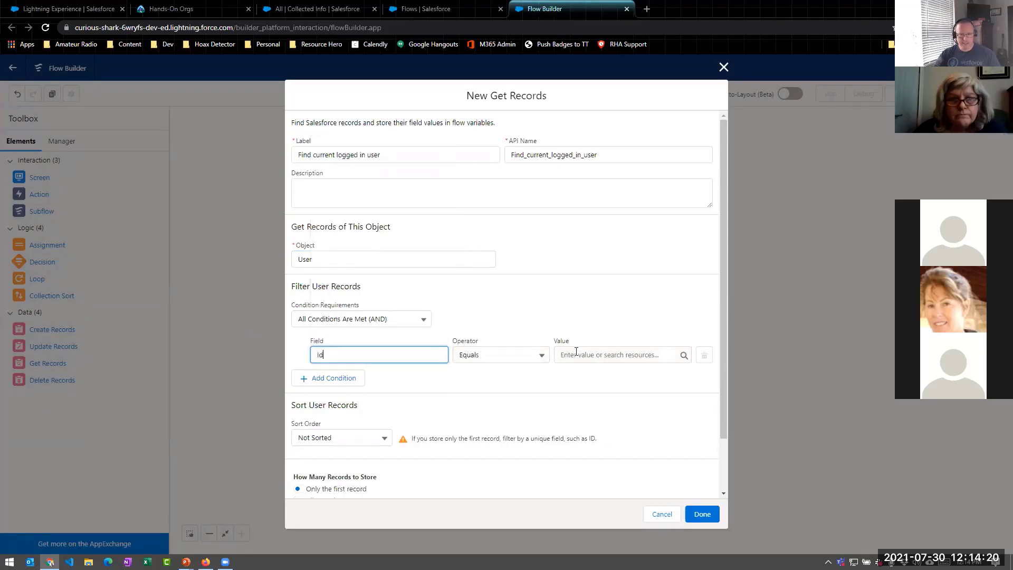
click(576, 352)
scroll(617, 285, down, 5)
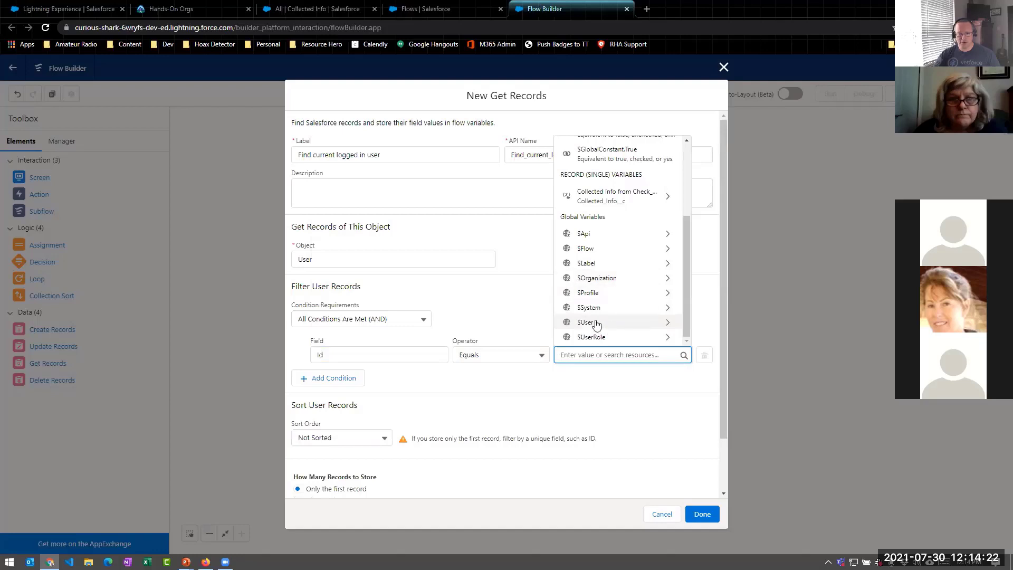
click(583, 323)
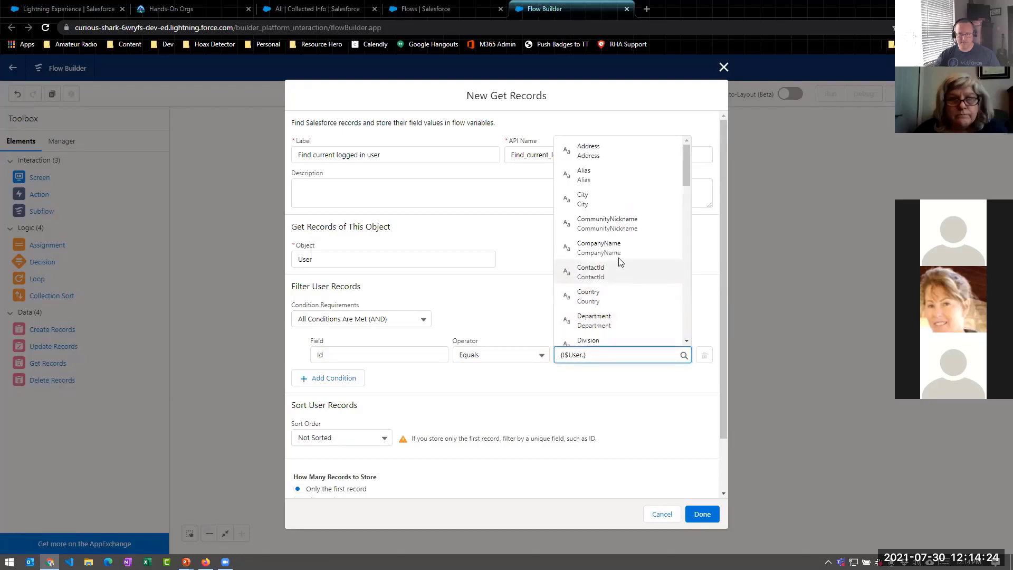
scroll(620, 262, down, 3)
text(id)
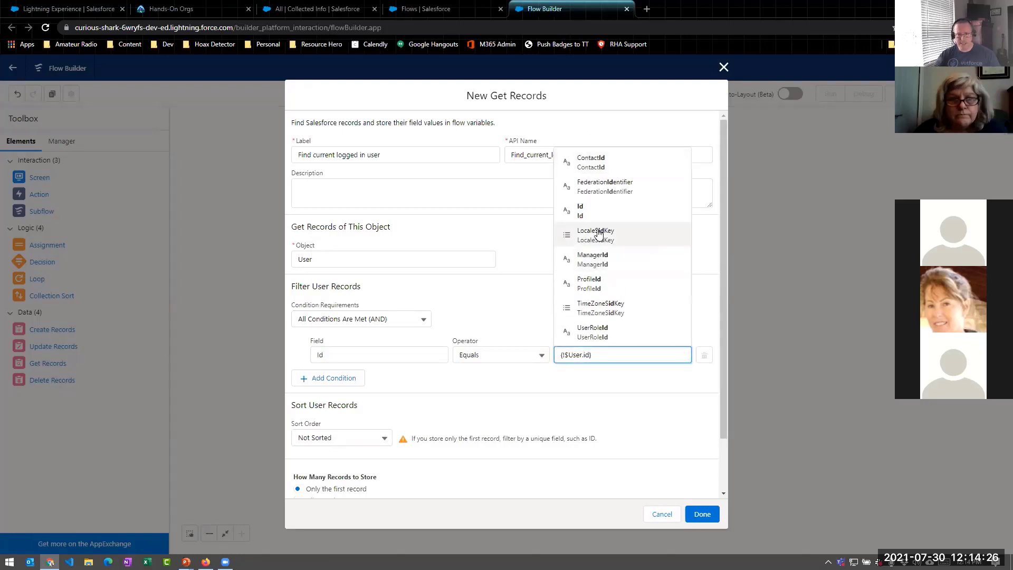
click(601, 211)
click(600, 355)
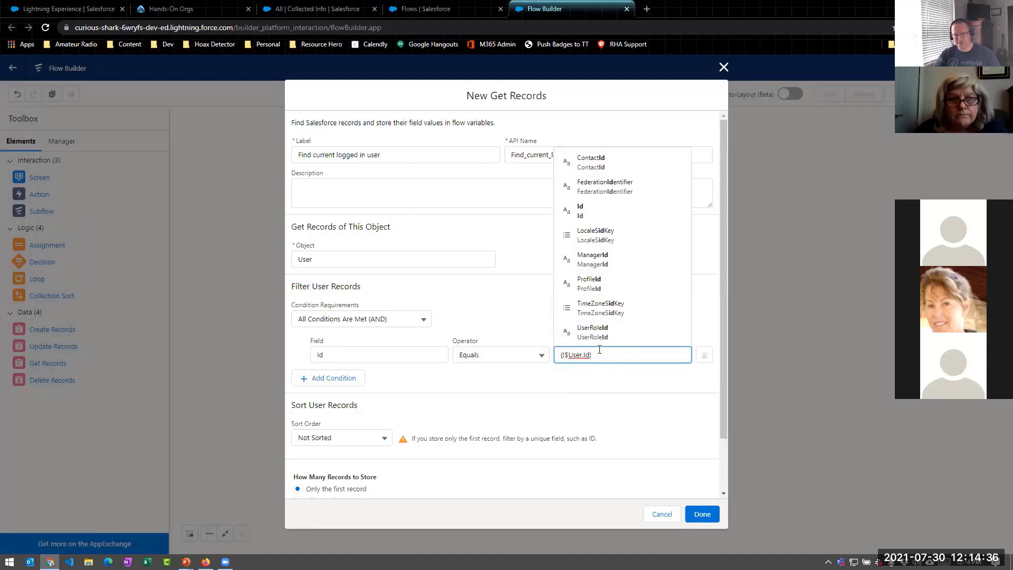
click(701, 515)
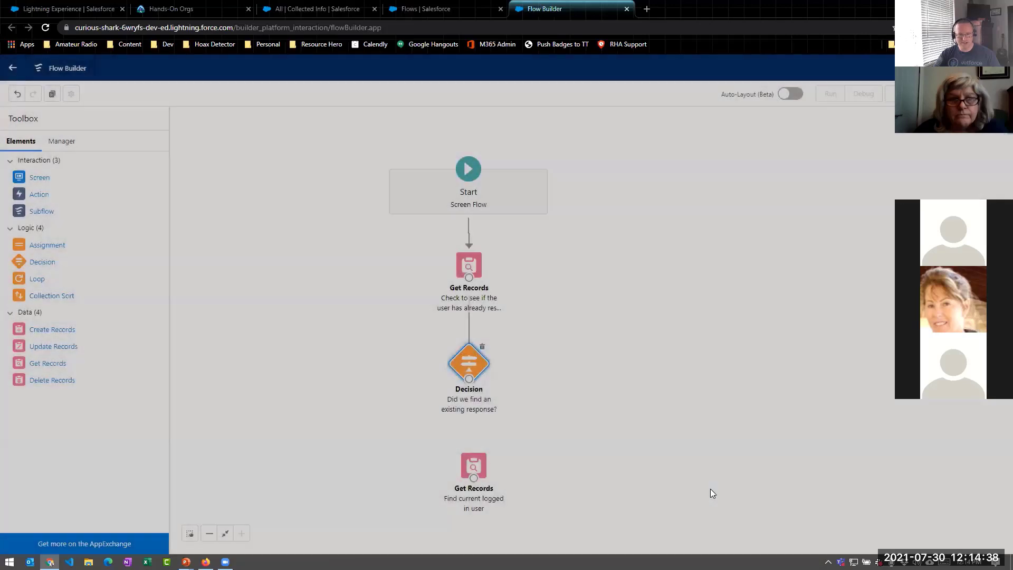
Connect the Decision to the "Find current logged in user" element using the "No, a response was not found" outcome
drag(551, 395, 501, 338)
drag(497, 249, 496, 331)
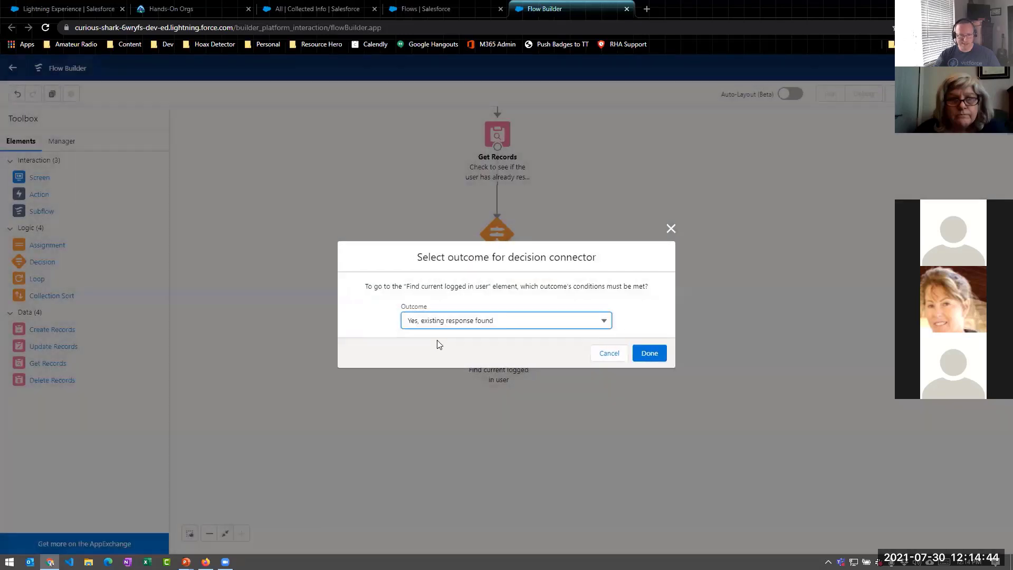
click(481, 321)
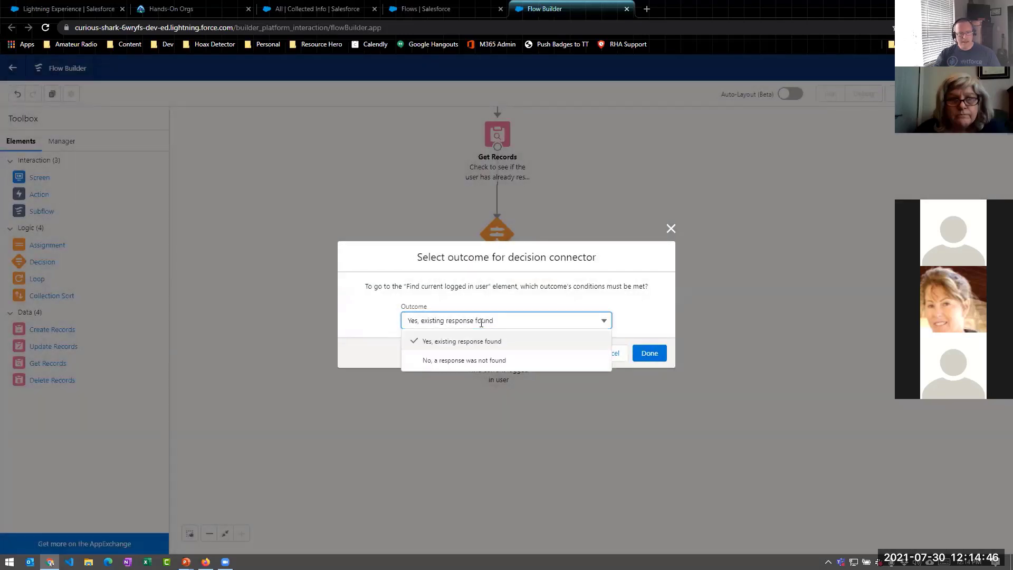
click(454, 360)
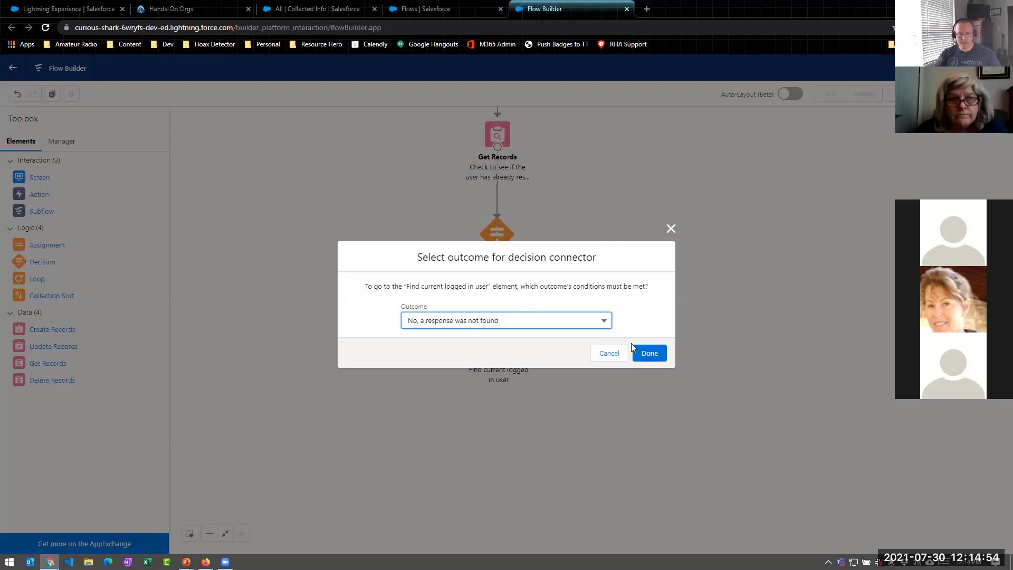
click(647, 353)
Move the "Find current logged in user" element to the right of the Decision, level with it
drag(481, 338, 480, 365)
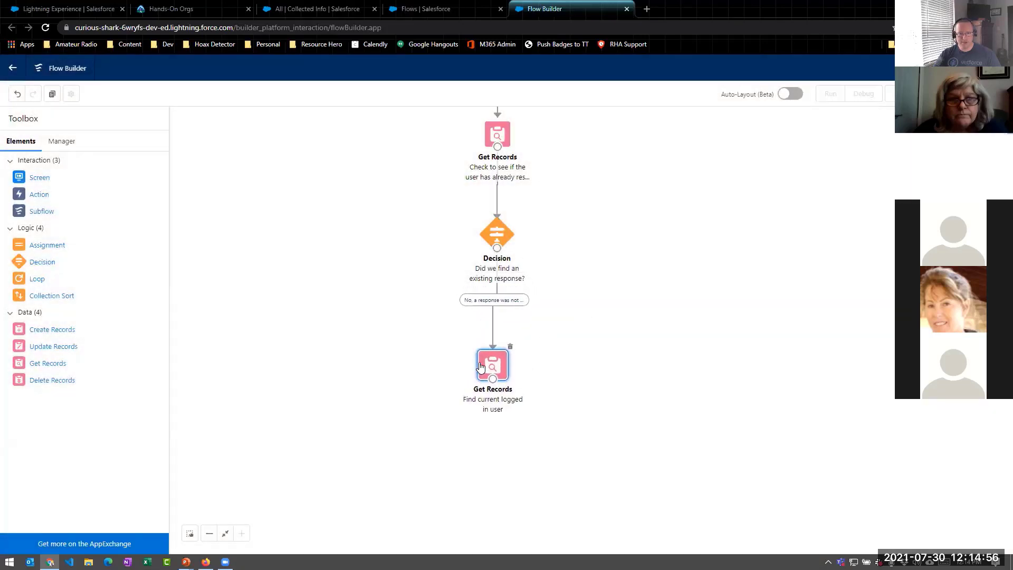
scroll(612, 348, up, 2)
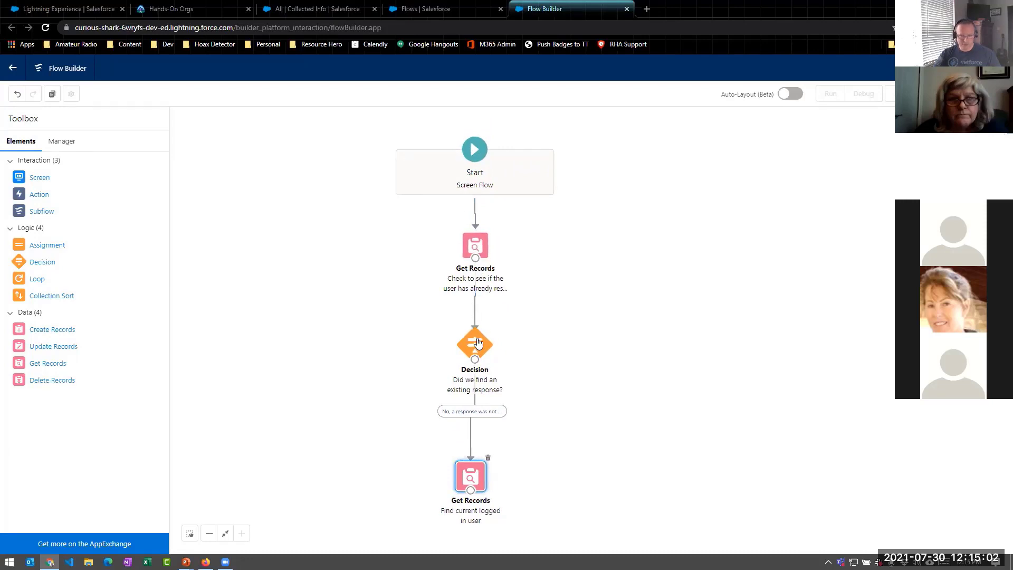
drag(481, 475, 641, 349)
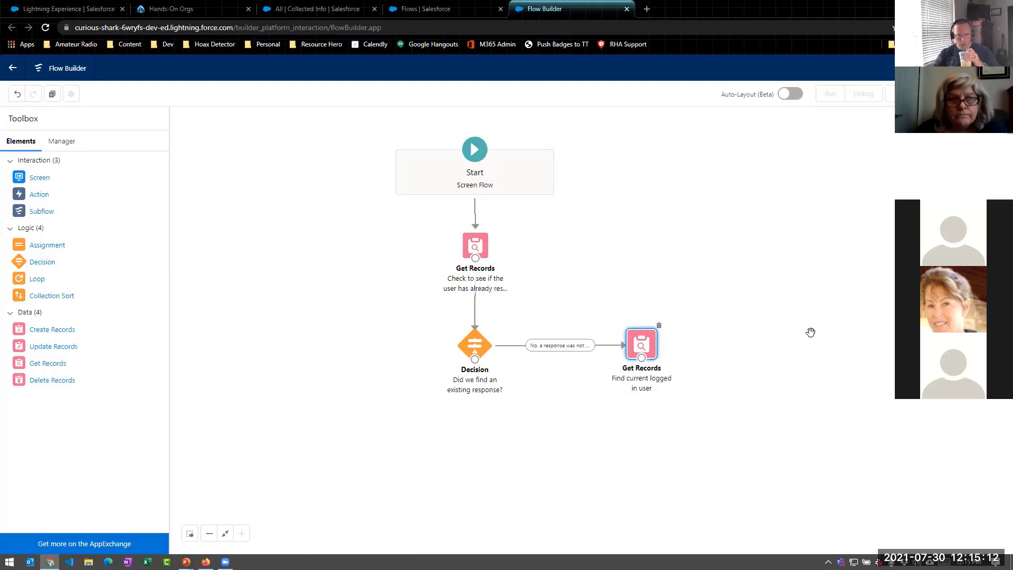
Review the settings of the "Find current logged in user" element and consult the presentation's slide about the Screen element's components
double_click(645, 349)
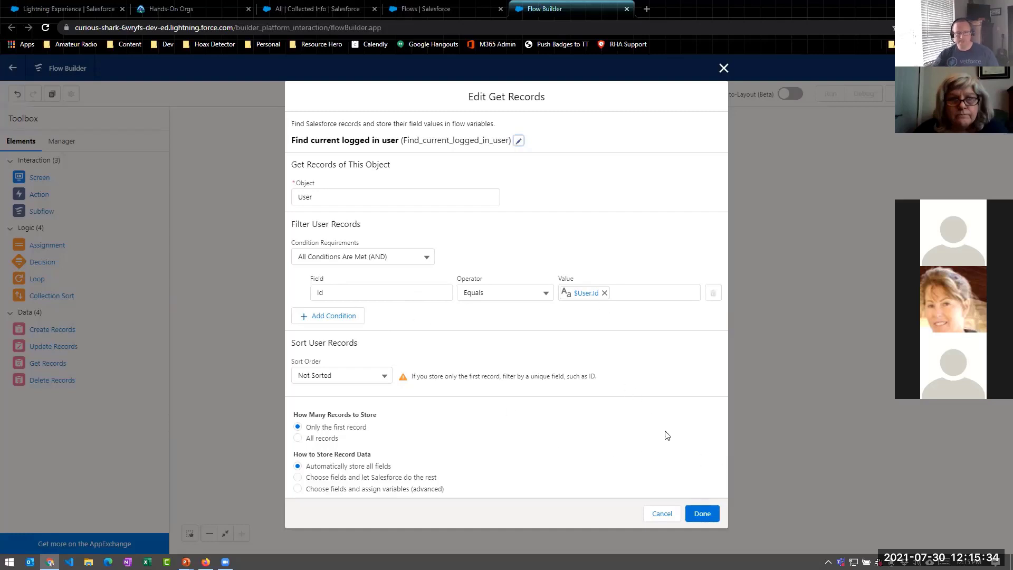
click(701, 514)
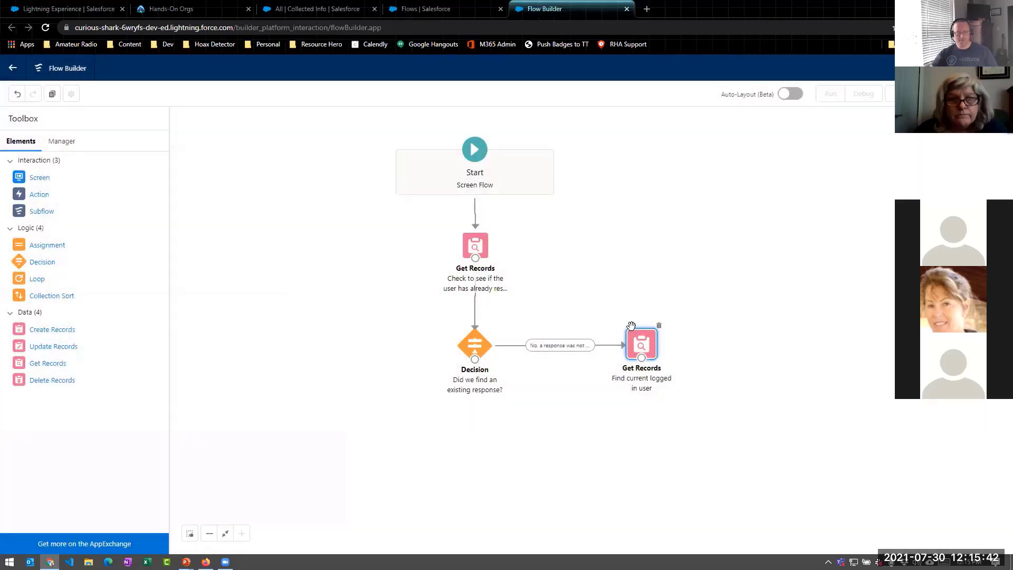
key(alt+Tab)
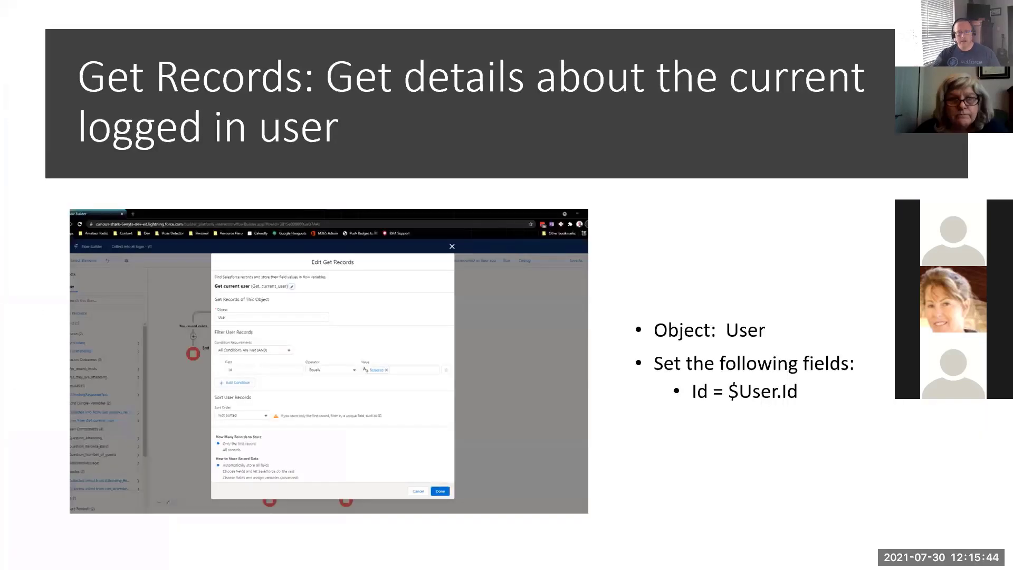
key(Right)
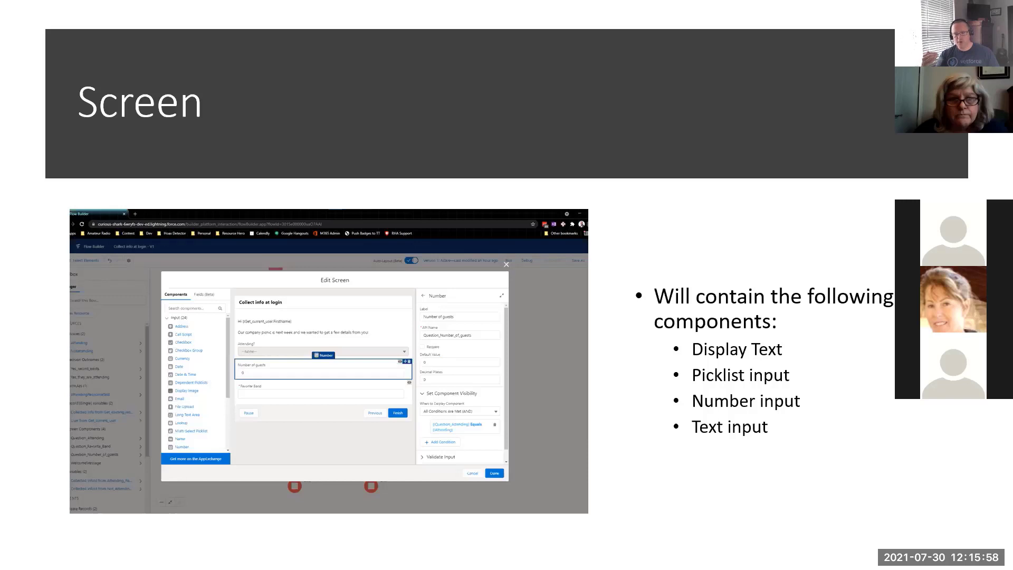
key(alt+Tab)
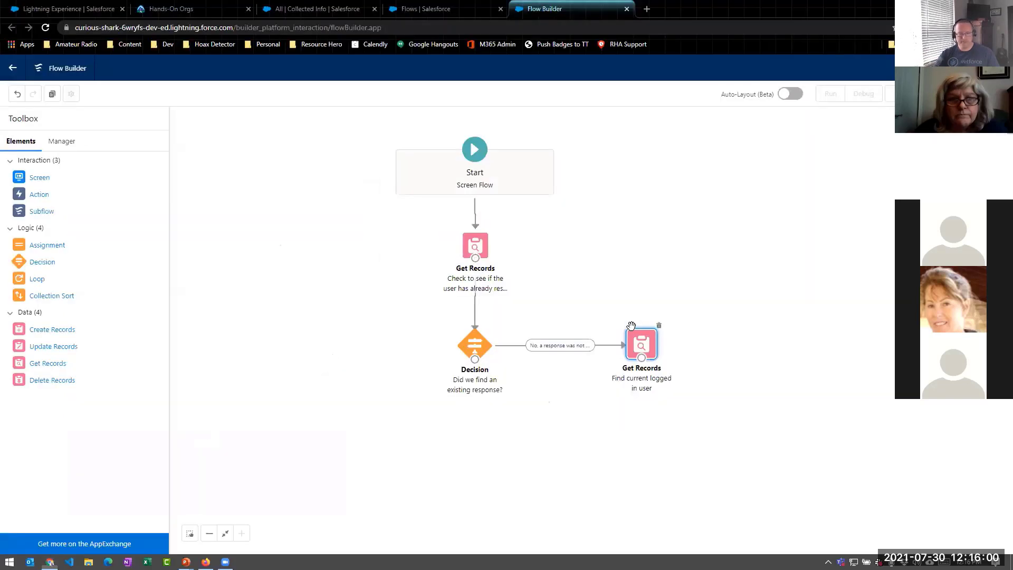
Add a Screen element to the right of the "Find current logged in user" element and label it "Collect info screen"
drag(673, 398, 485, 382)
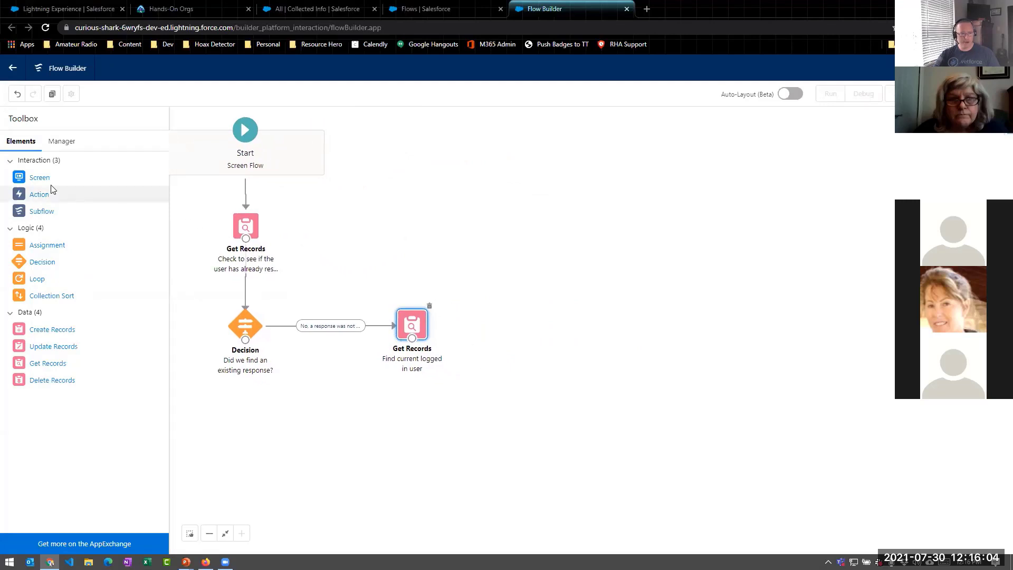
drag(38, 178, 338, 272)
drag(542, 320, 543, 320)
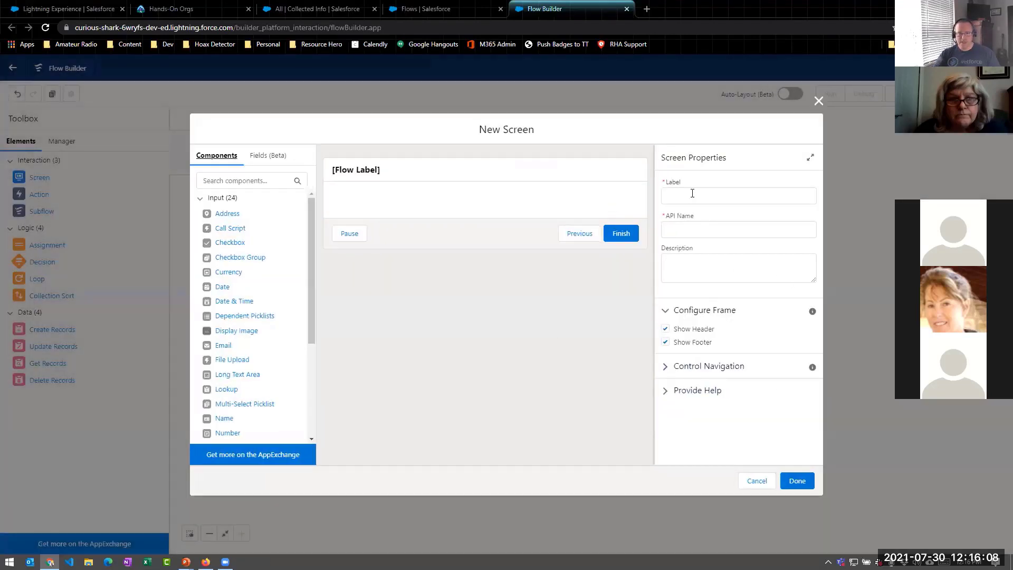
click(757, 202)
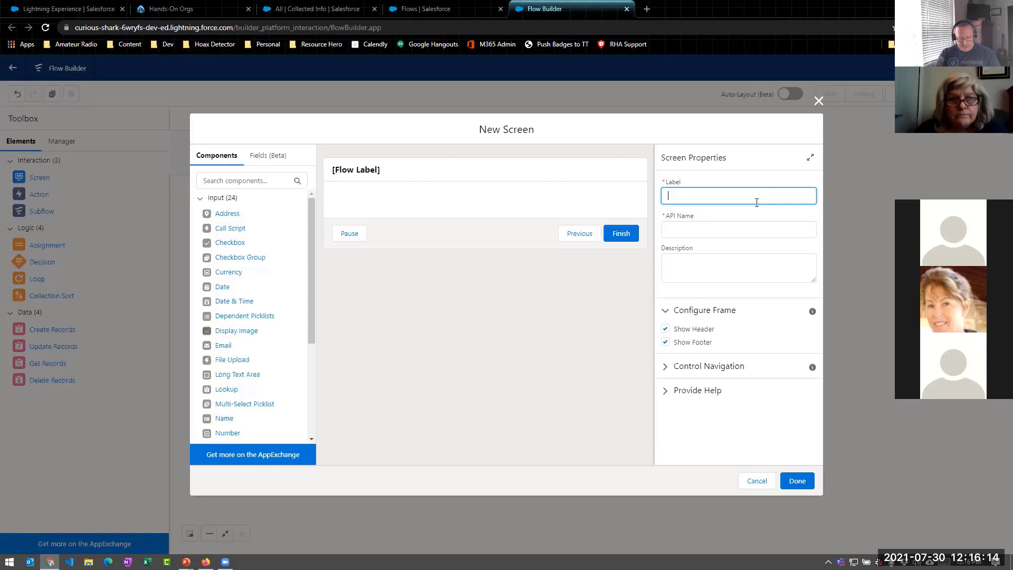
text(Collect inf)
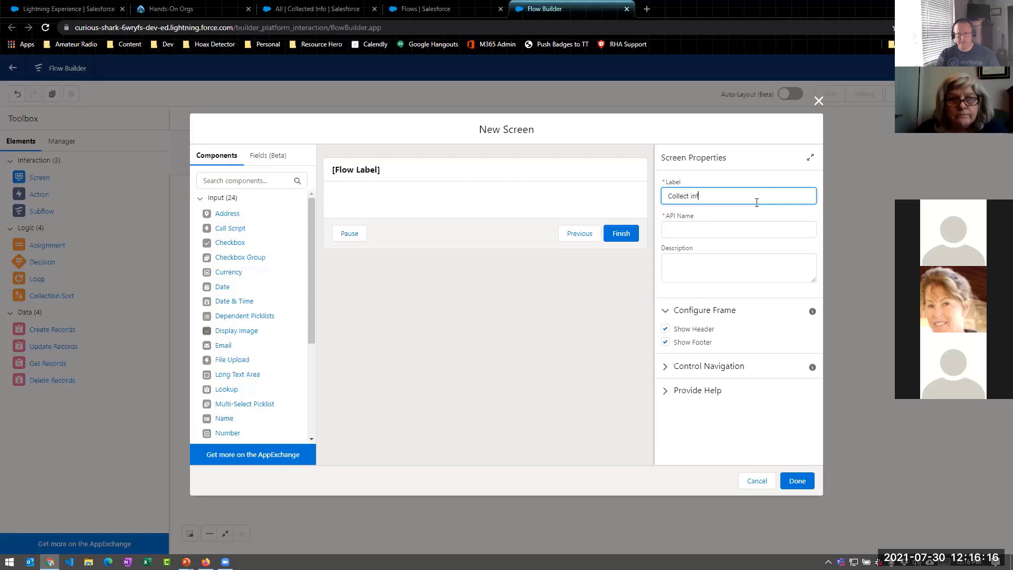
text(o screen)
key(Tab)
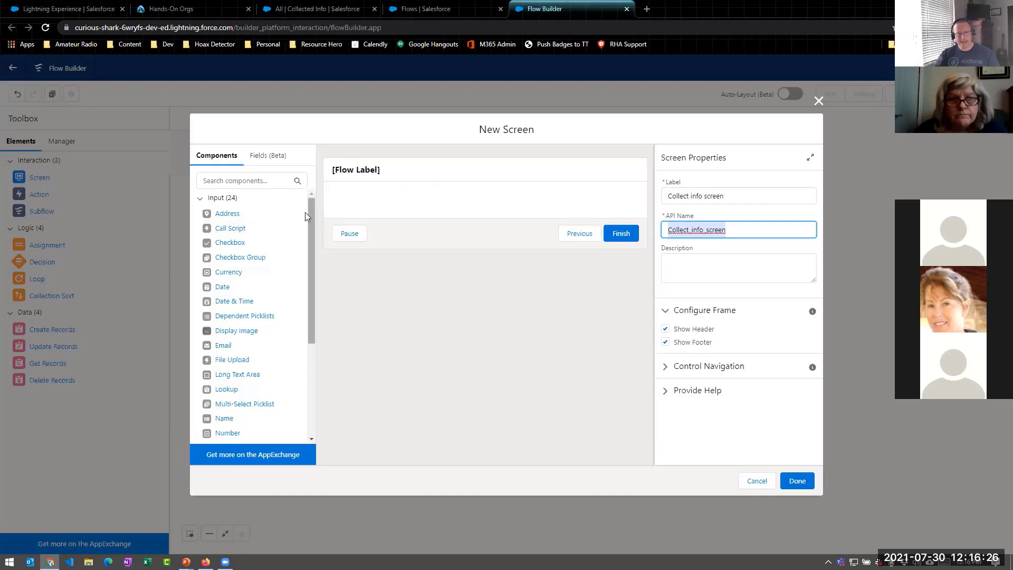
Add a Display Text component to the screen with the API name MessageToUser and begin its text with "Hi"
click(200, 199)
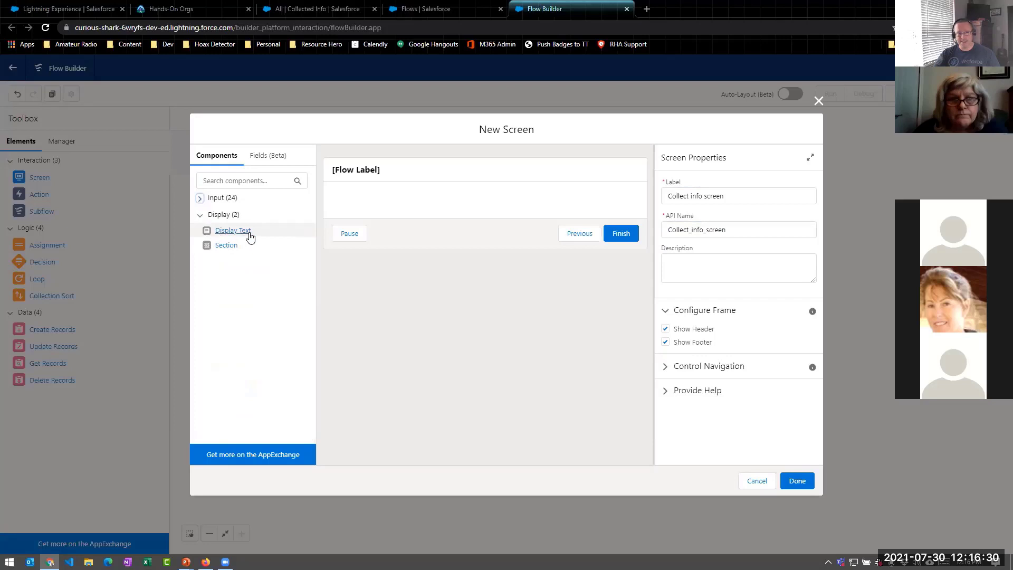
drag(253, 231, 429, 206)
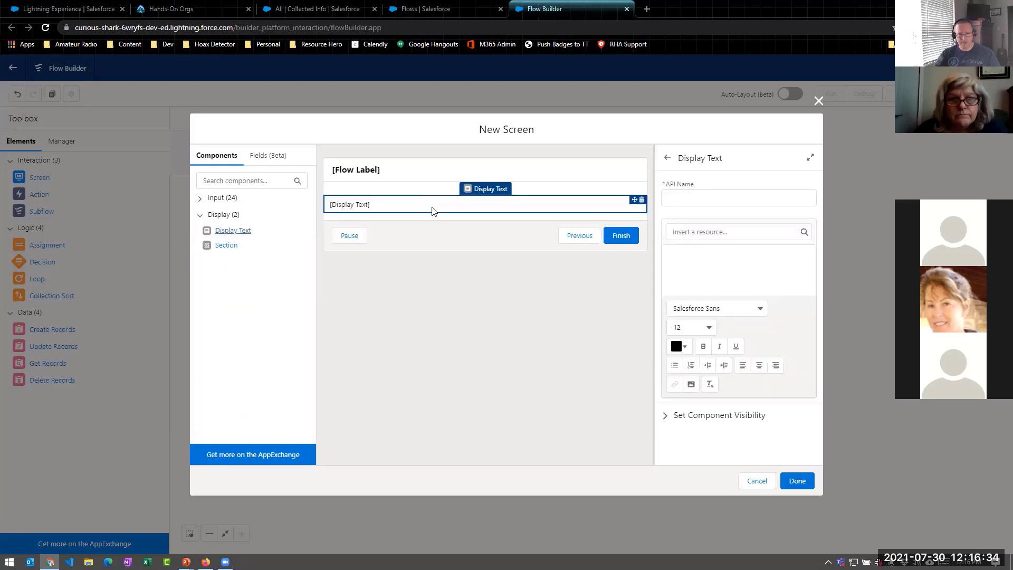
click(706, 197)
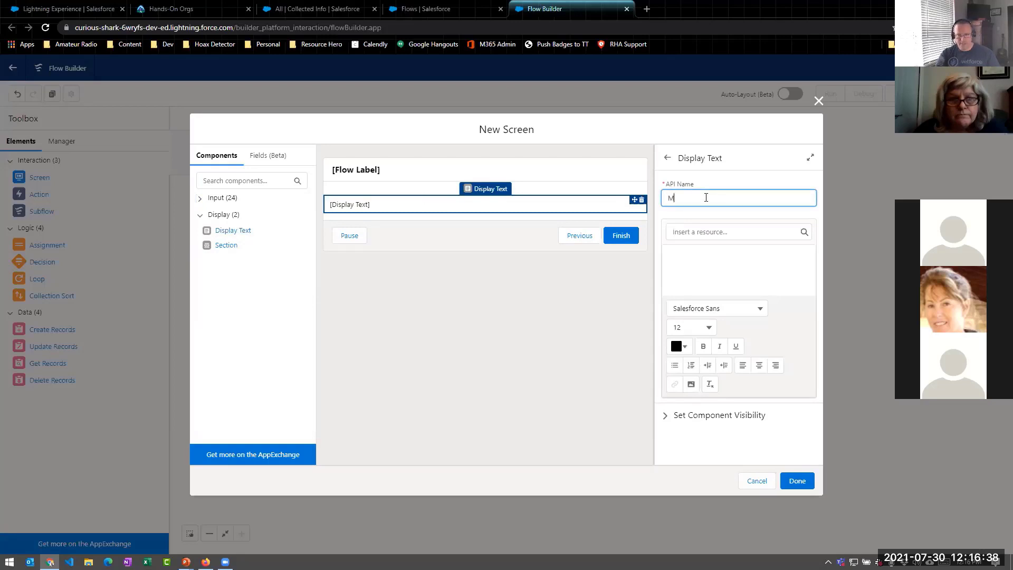
text(Messagetouser)
key(BackSpace)
key(BackSpace)
key(BackSpace)
key(BackSpace)
key(BackSpace)
key(BackSpace)
text(To)
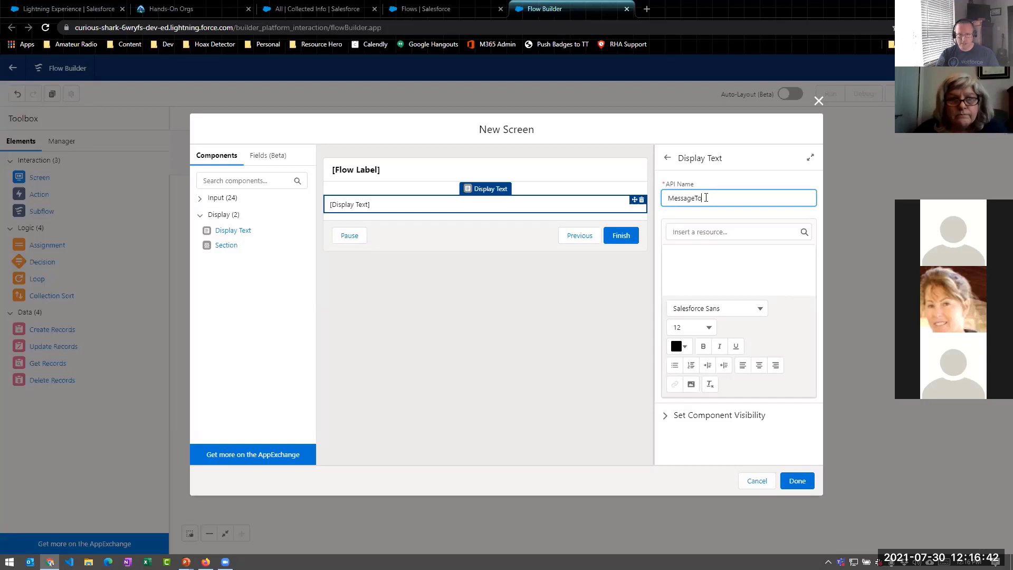
text(User)
click(714, 265)
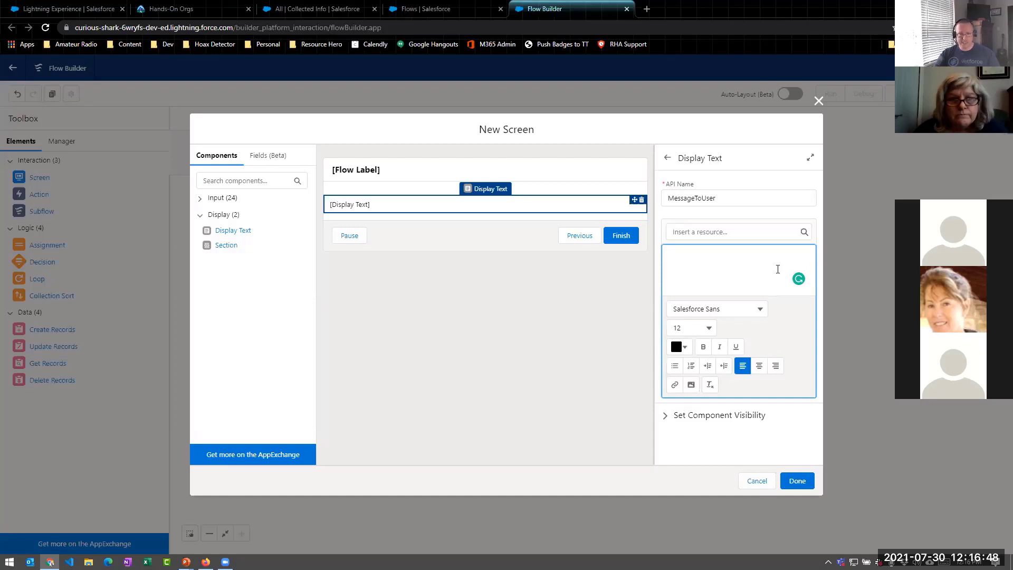
text(Hi)
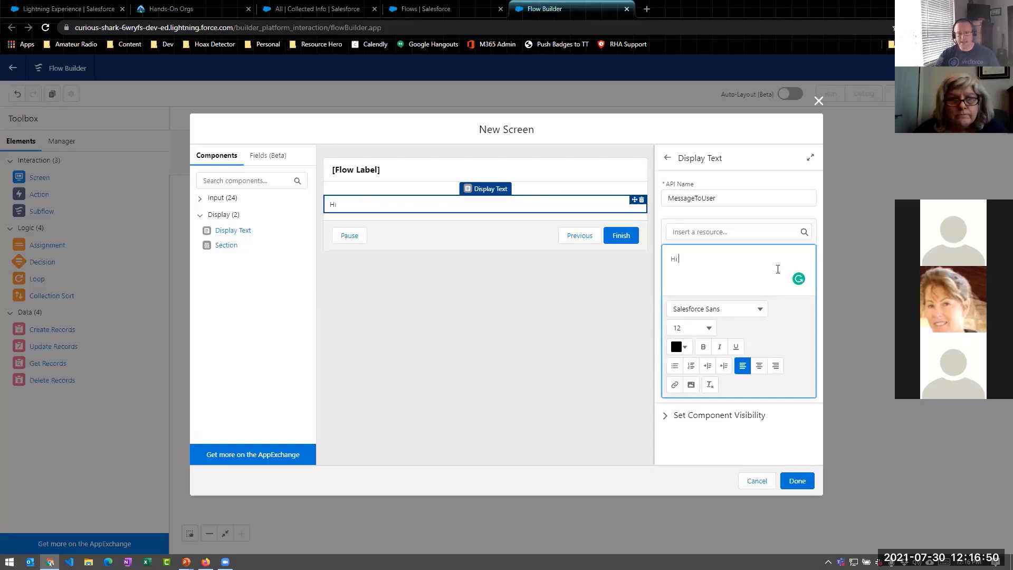
click(717, 233)
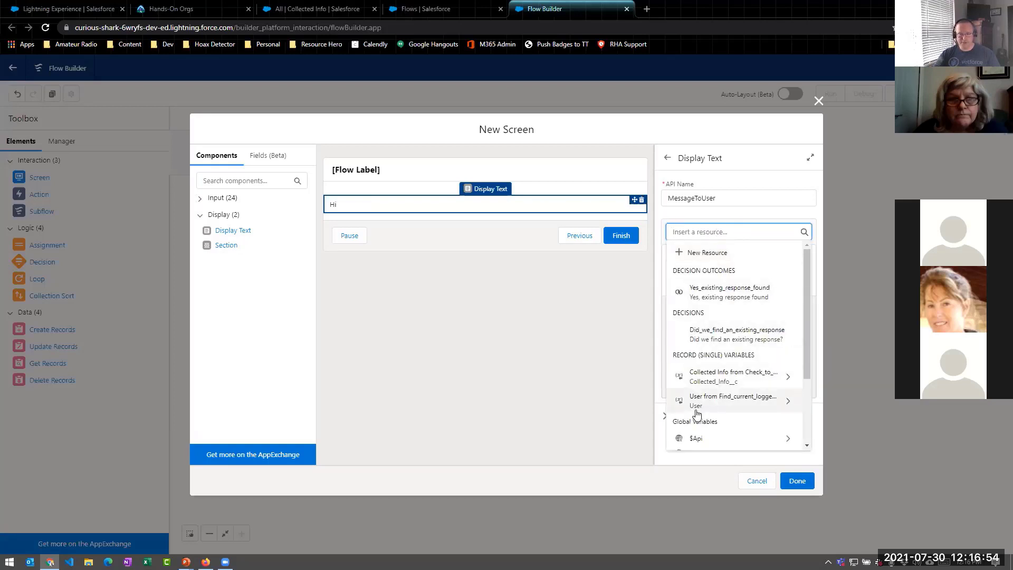
click(725, 401)
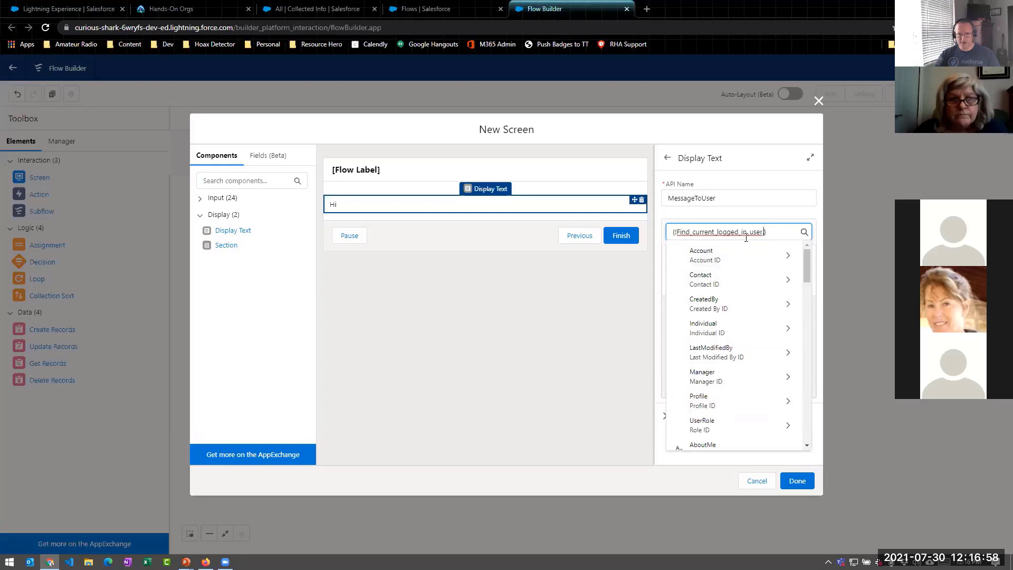
scroll(803, 254, down, 1)
drag(802, 266, 797, 294)
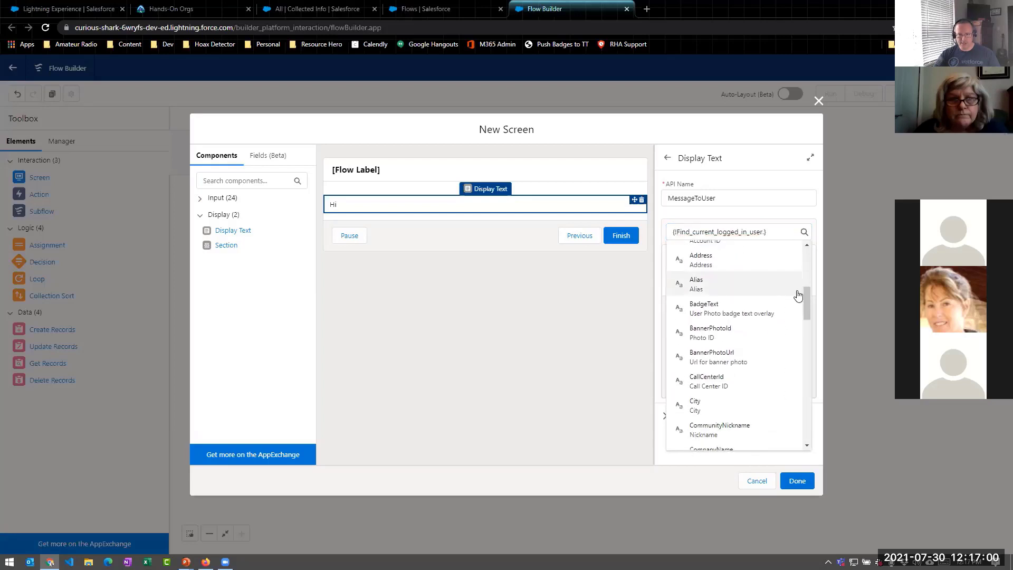
click(768, 232)
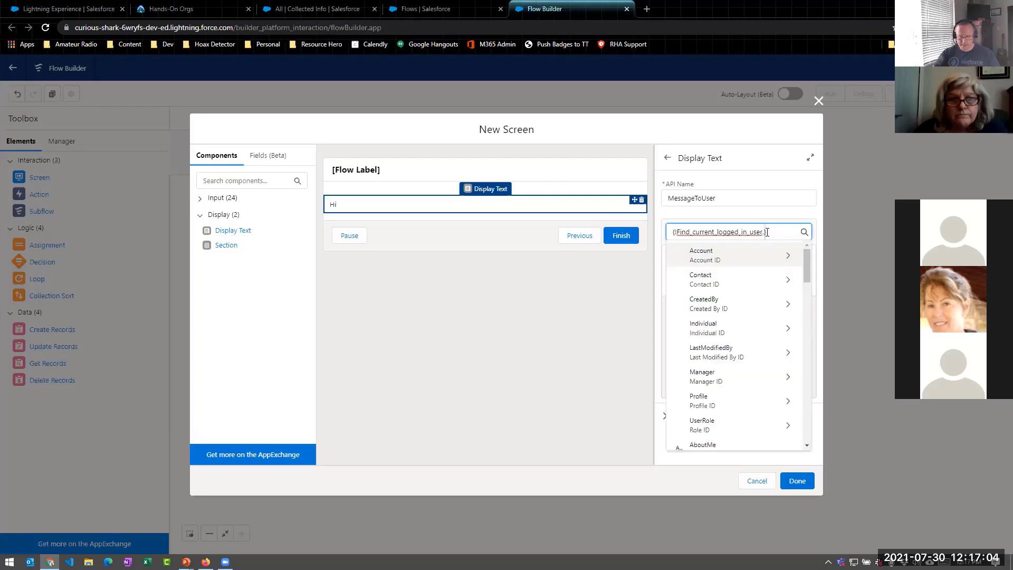
key(BackSpace)
key(BackSpace)
key(BackSpace)
key(BackSpace)
key(BackSpace)
key(BackSpace)
key(BackSpace)
key(BackSpace)
key(BackSpace)
key(BackSpace)
key(BackSpace)
key(BackSpace)
key(BackSpace)
key(BackSpace)
key(BackSpace)
key(BackSpace)
key(BackSpace)
key(BackSpace)
key(BackSpace)
key(BackSpace)
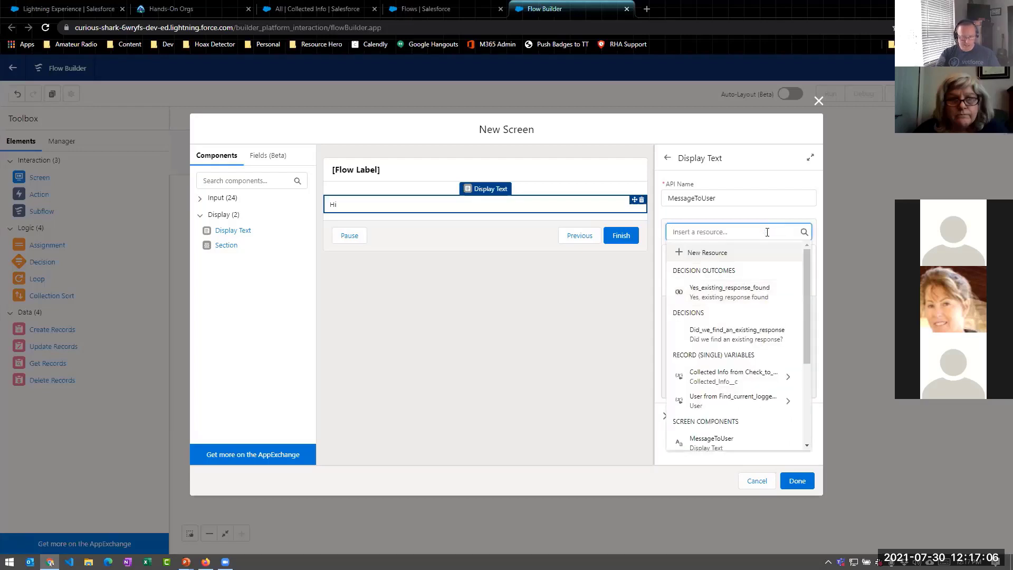
Insert the FirstName field of the User record from "Find current logged in user" after "Hi" in the display text
click(739, 401)
text(first)
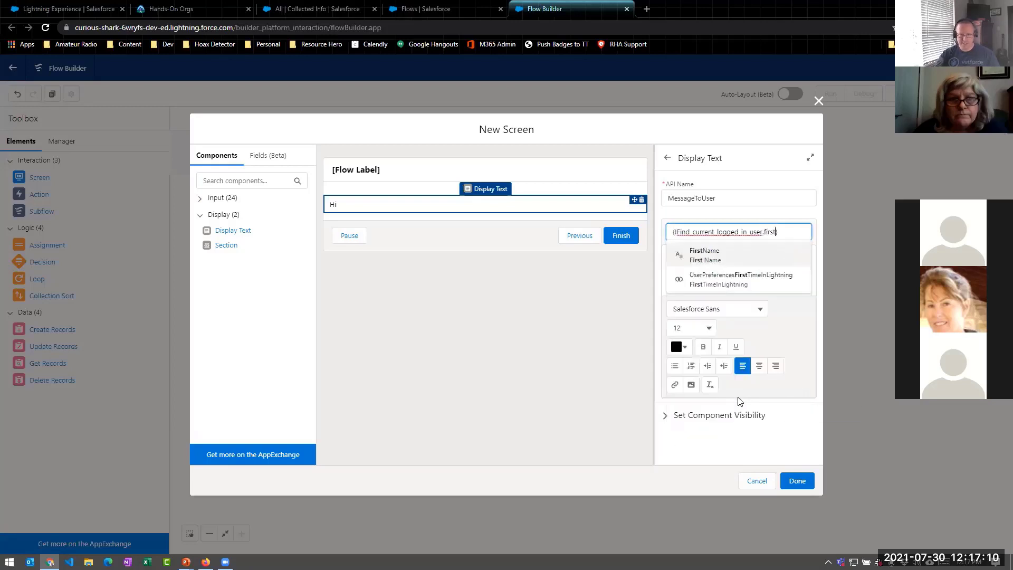
click(713, 252)
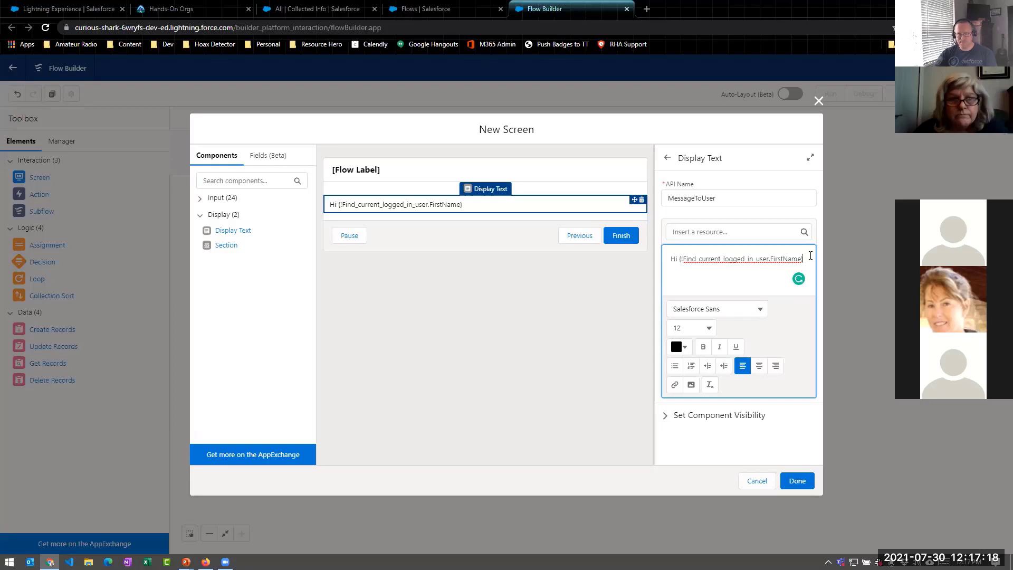
Add the line "The company picnic is coming up, please provide us some details:" below the greeting and finish the Screen element
key(Return)
text(The )
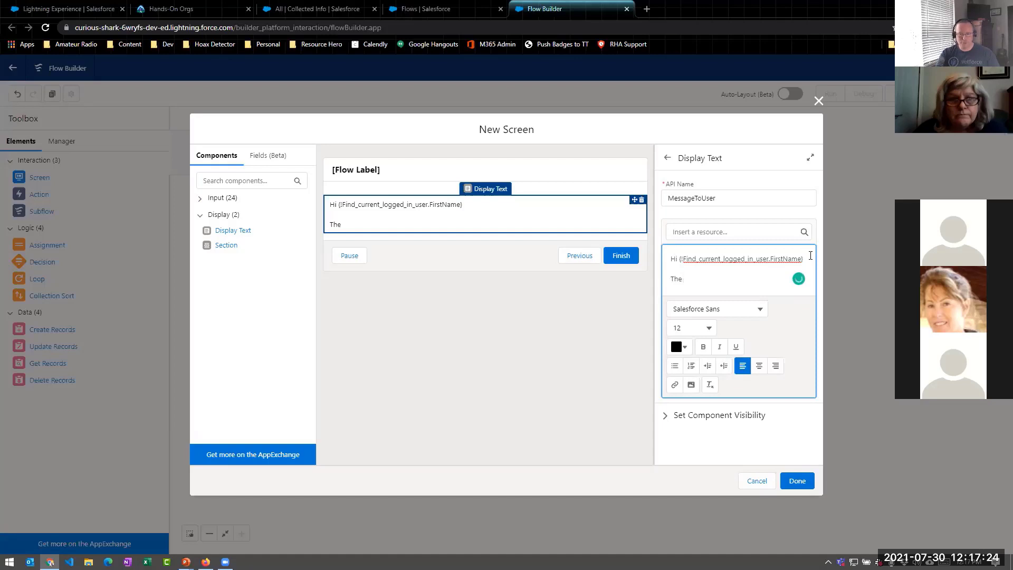
text(company)
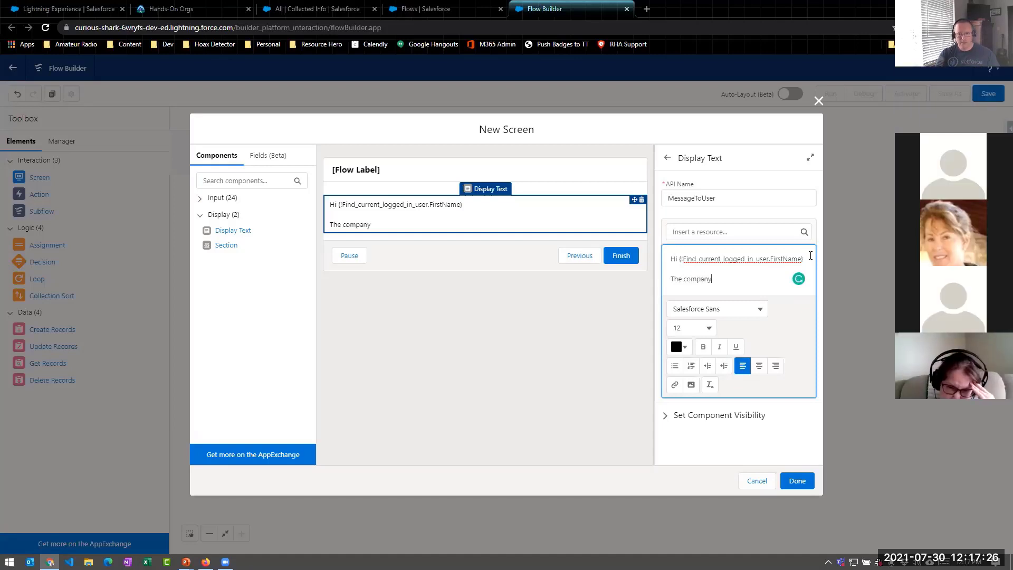
text( picnic is )
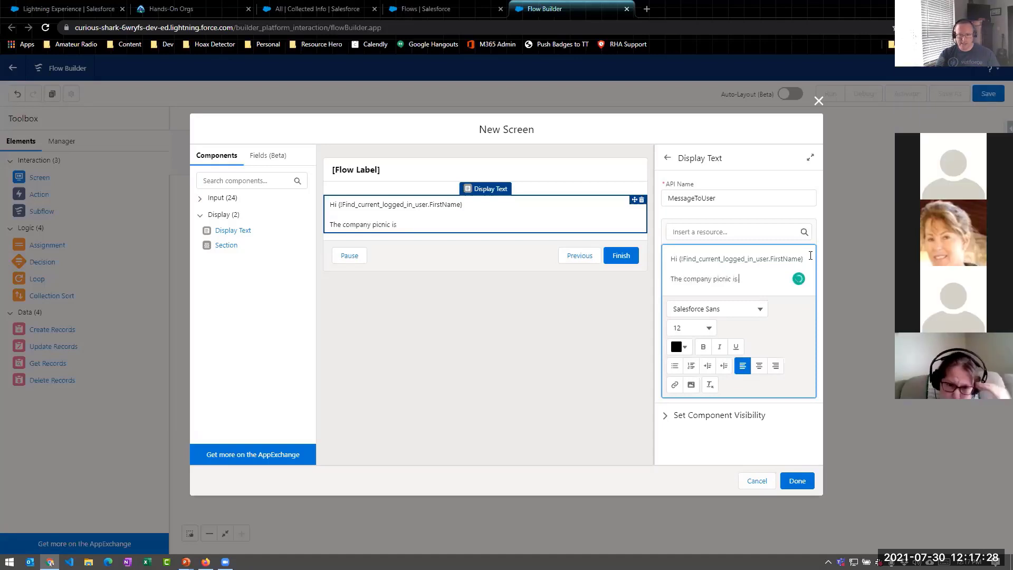
text(coming up)
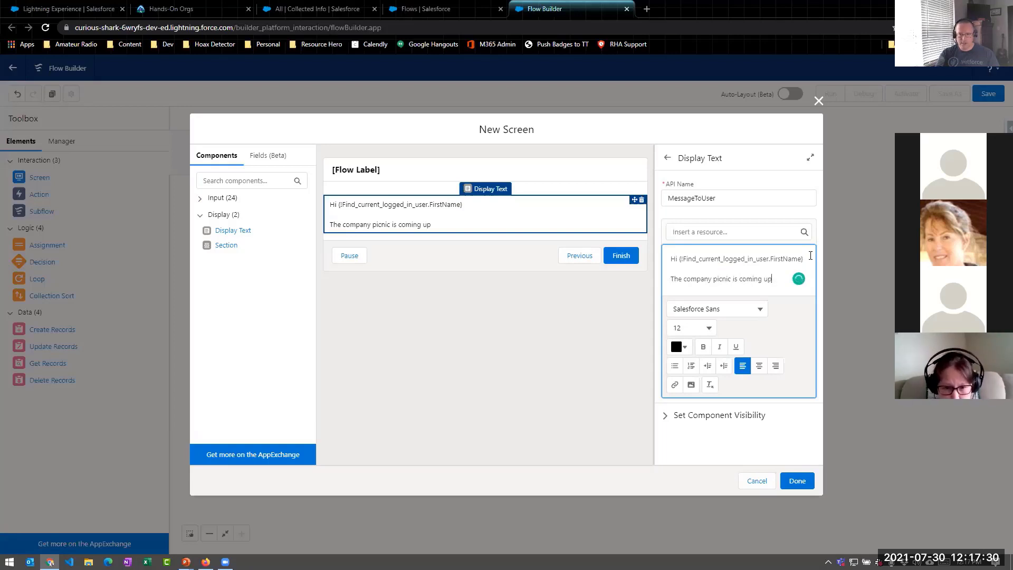
text(, please f)
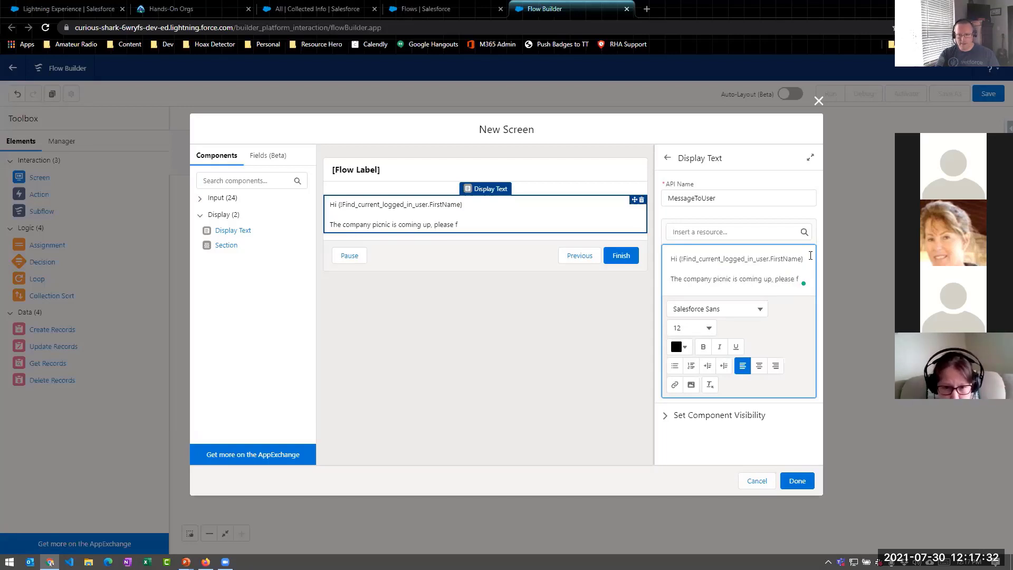
key(BackSpace)
text(provide u)
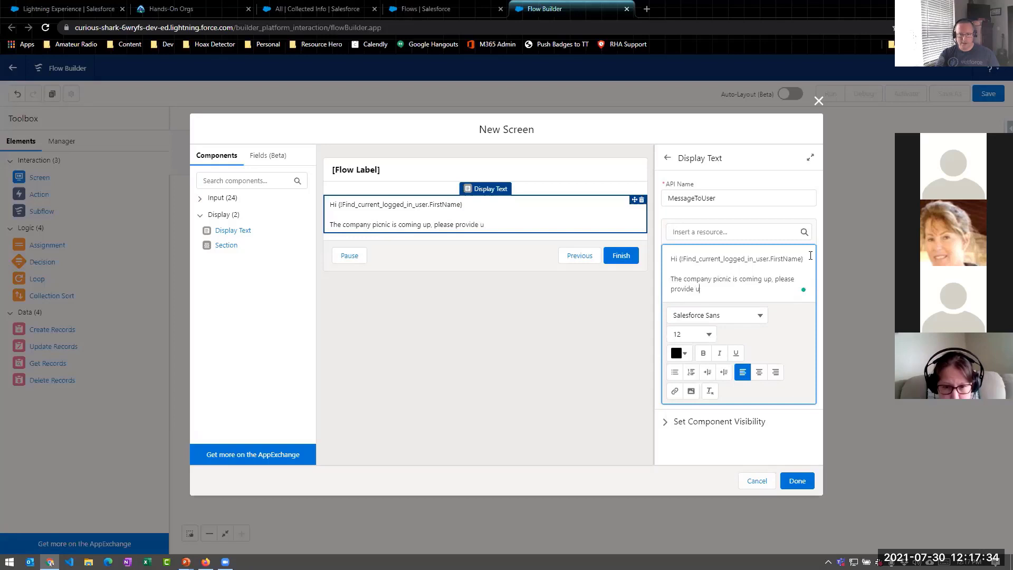
text(s some details:)
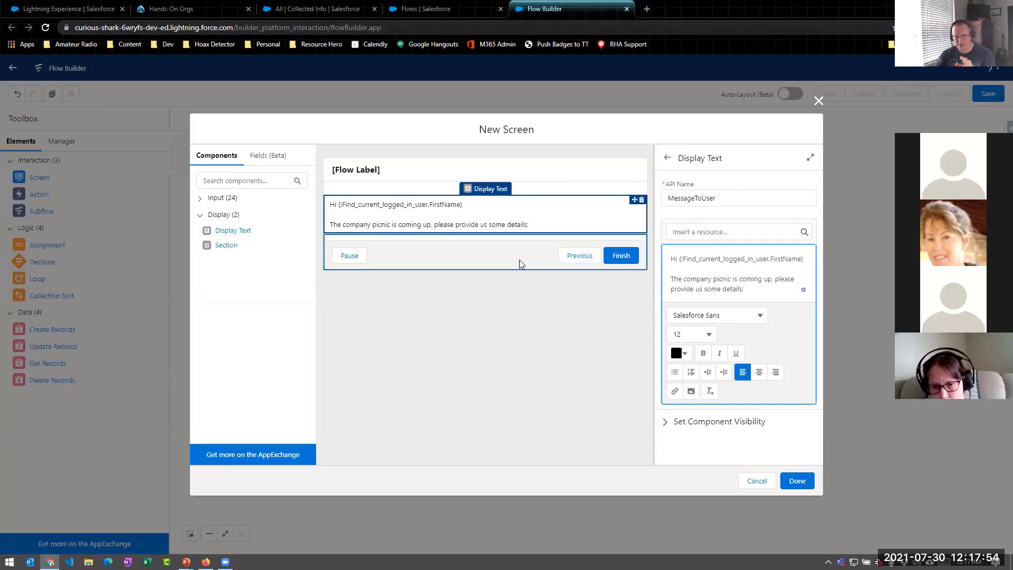
click(799, 481)
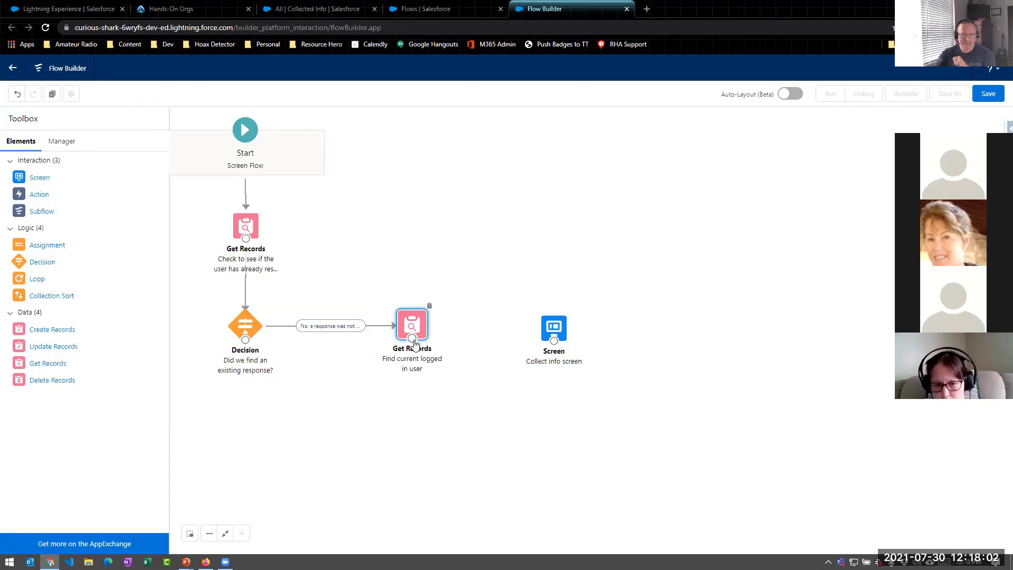
Connect the "Find current logged in user" element to the "Collect info screen" element and line the screen up level with it
drag(412, 339, 568, 325)
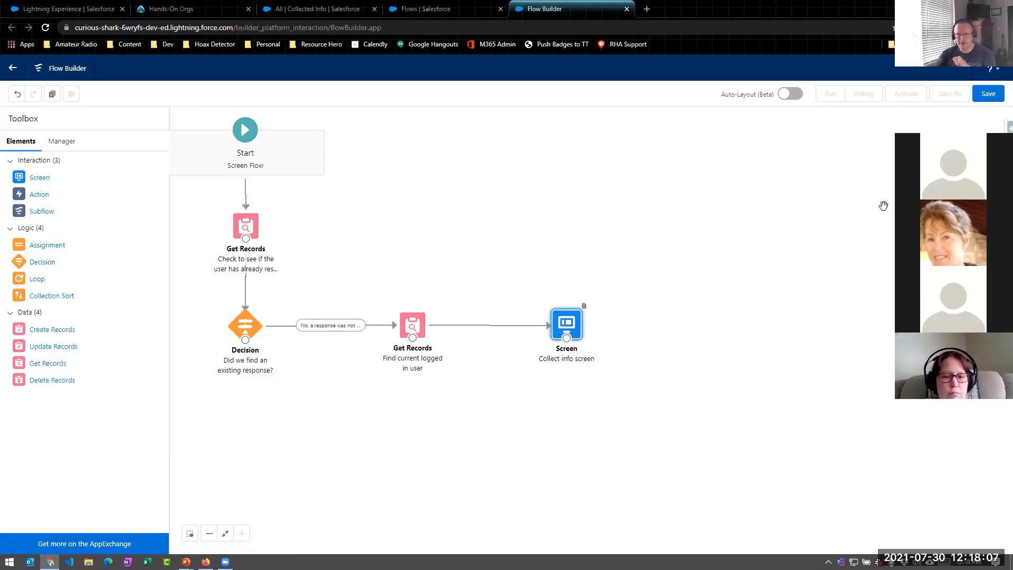
Save the flow with the label "Demo login flow"
click(992, 98)
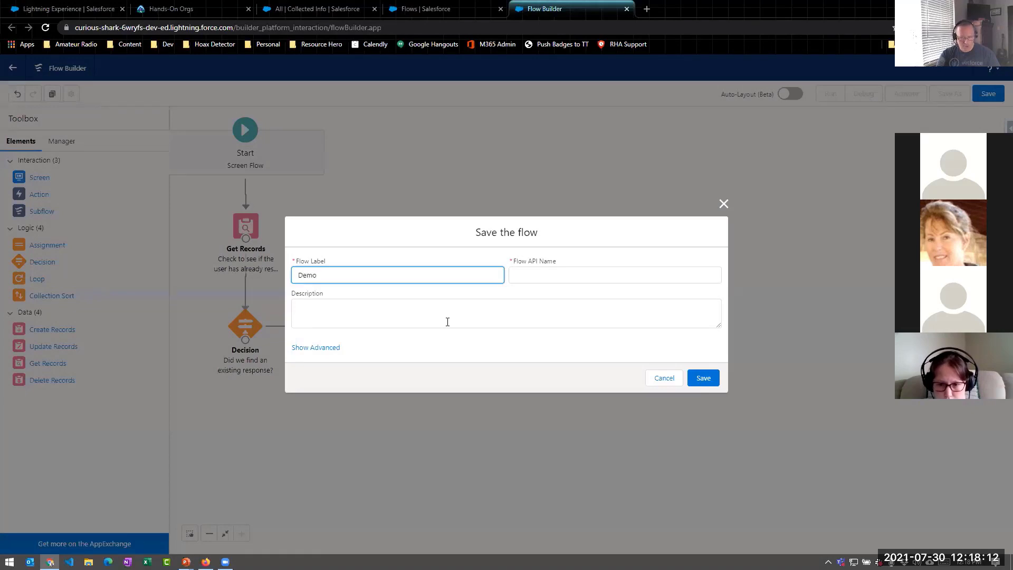
key(BackSpace)
key(BackSpace)
text(ogin)
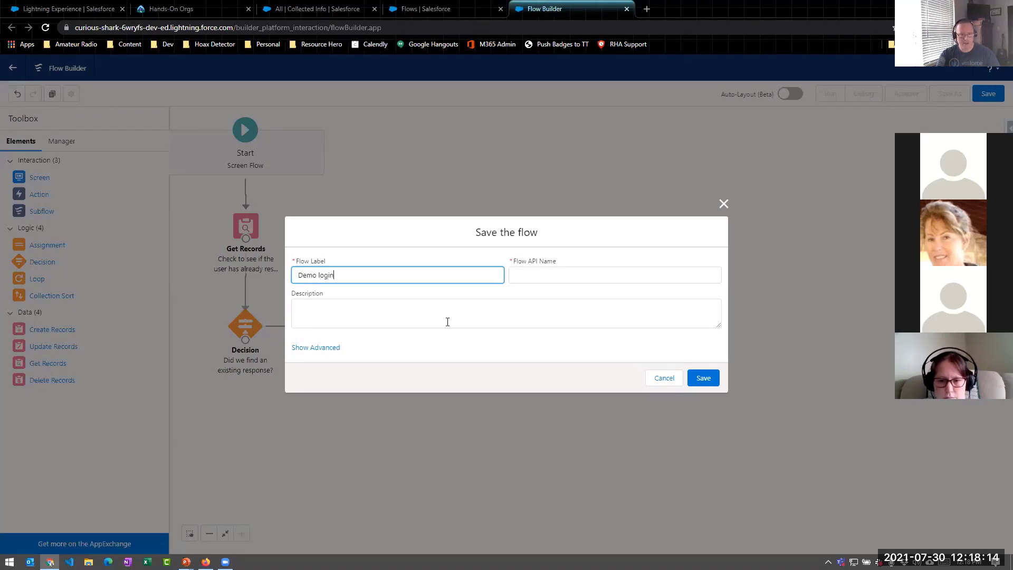
text( flow)
key(Tab)
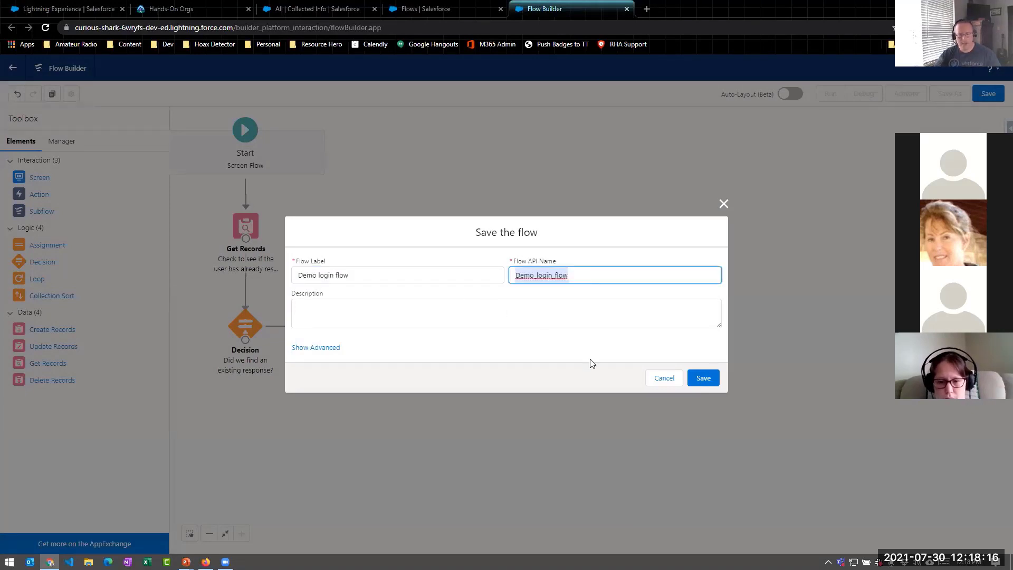
click(703, 377)
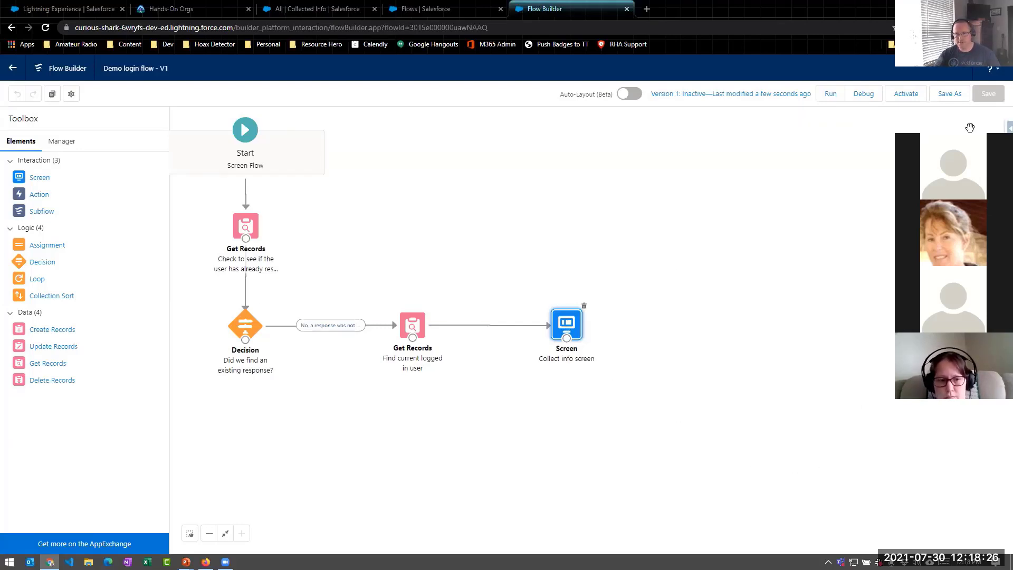
Open the "Collect info screen" element for editing and consult the presentation's slides on the Display Text and Picklist Input components
double_click(566, 324)
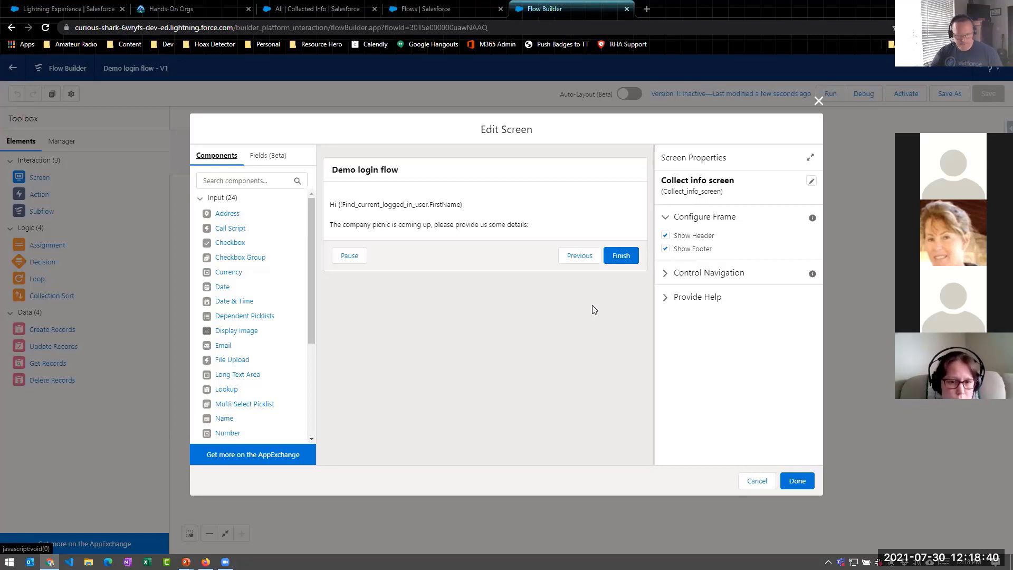
key(alt+Tab)
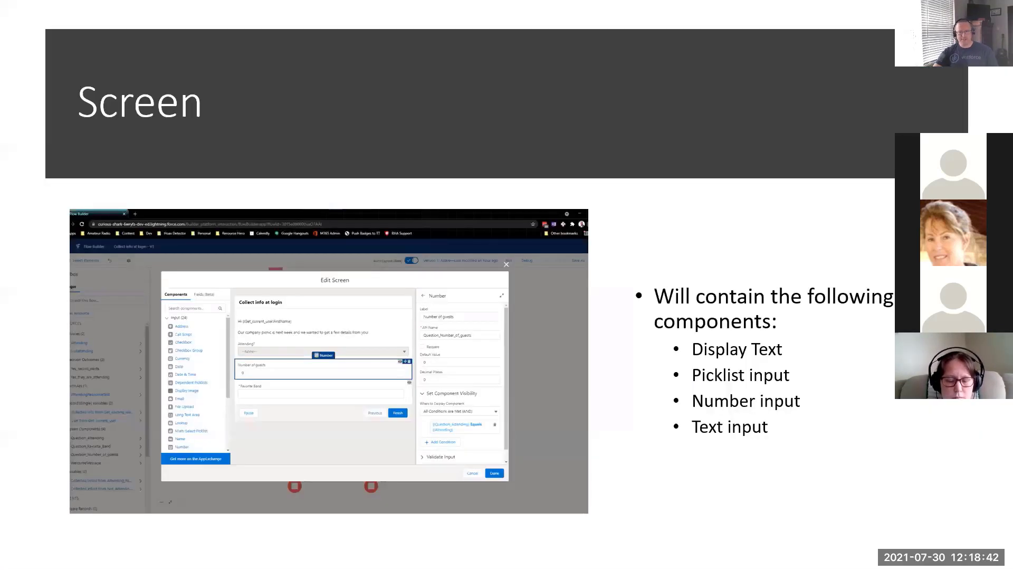
key(Right)
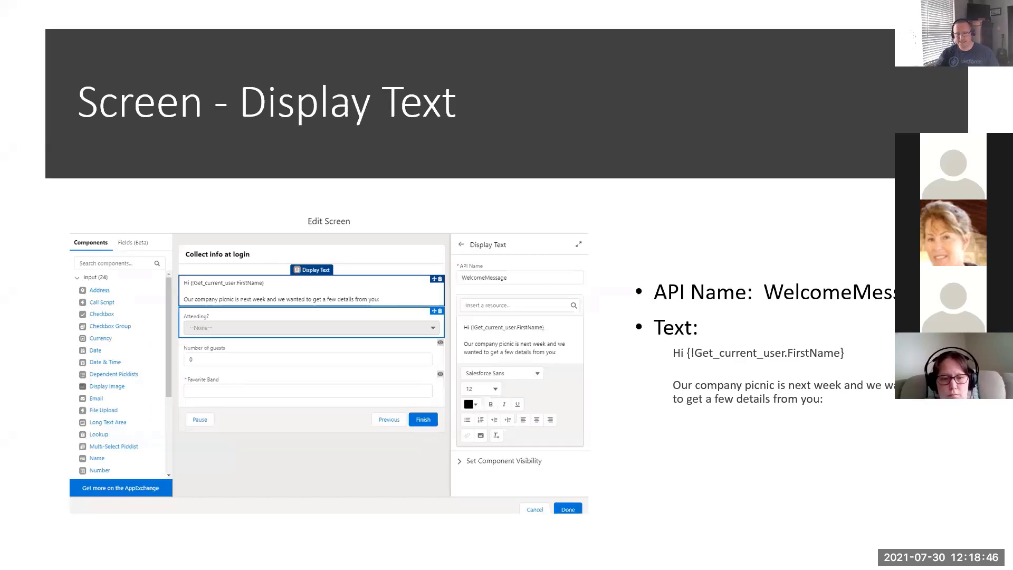
key(Right)
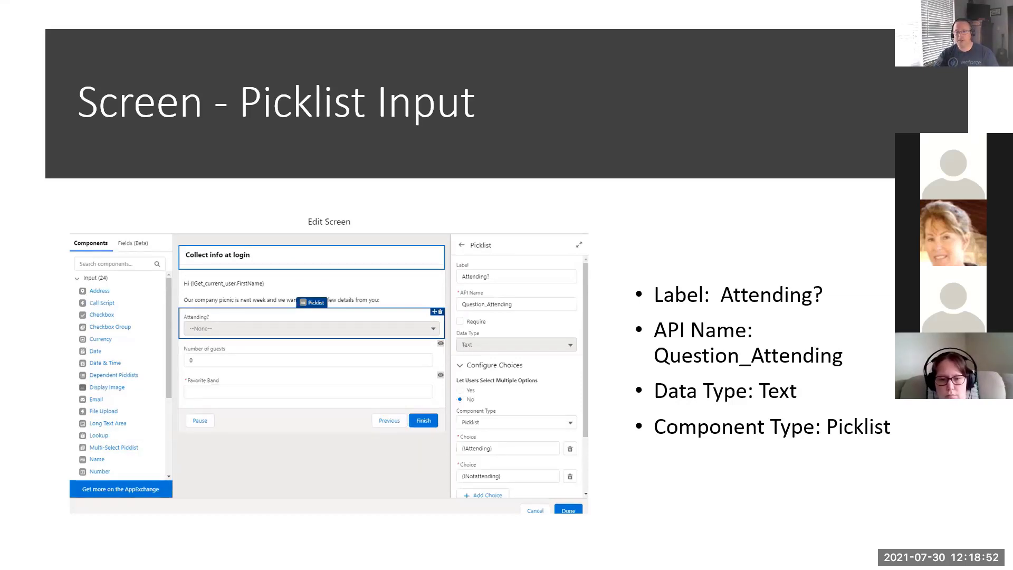
Switch back to Flow Builder and add a Picklist component labelled "Attending?" below the picnic text on the screen
key(alt+Tab)
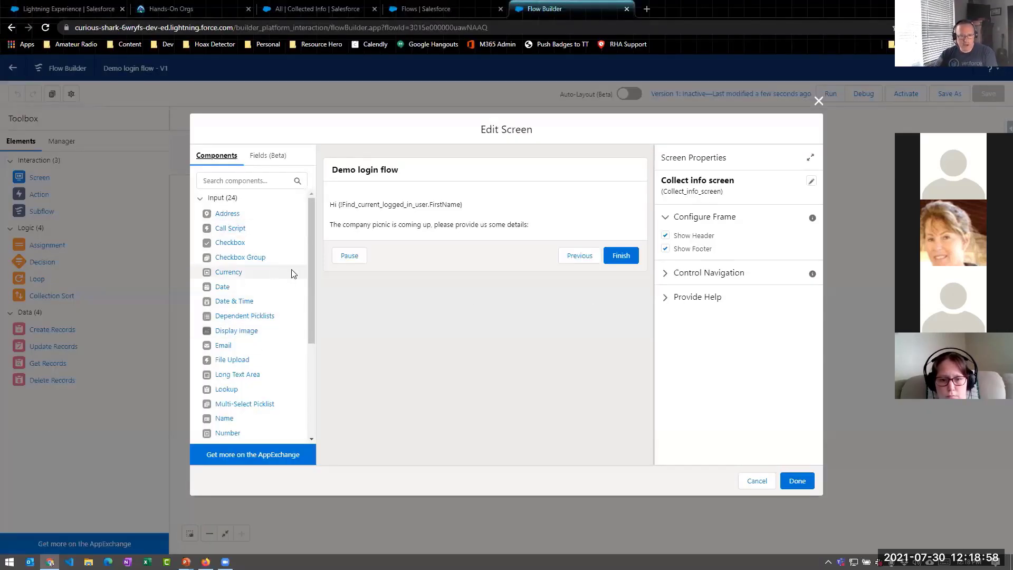
scroll(310, 258, down, 3)
drag(225, 353, 425, 237)
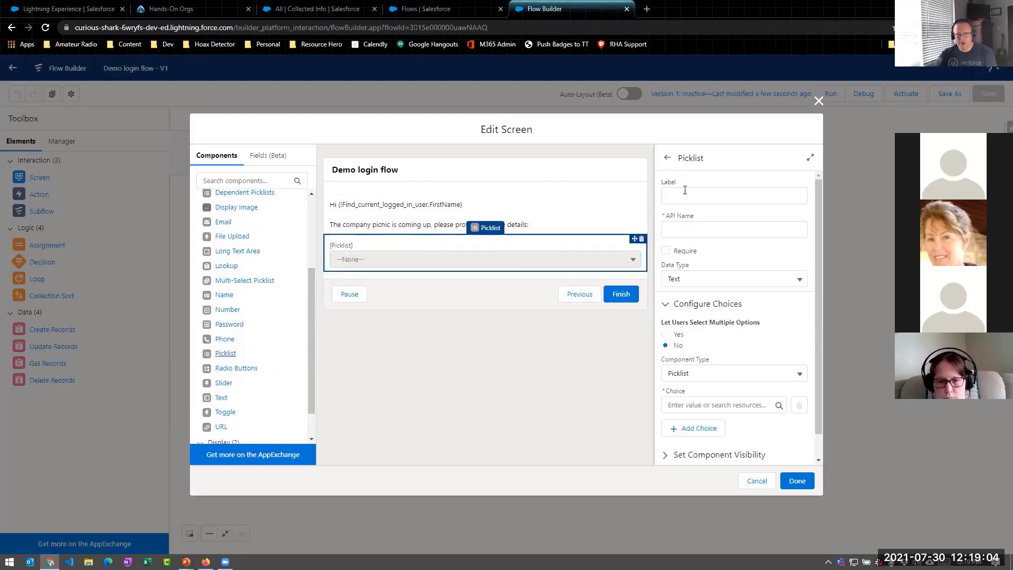
click(721, 191)
text(Attending)
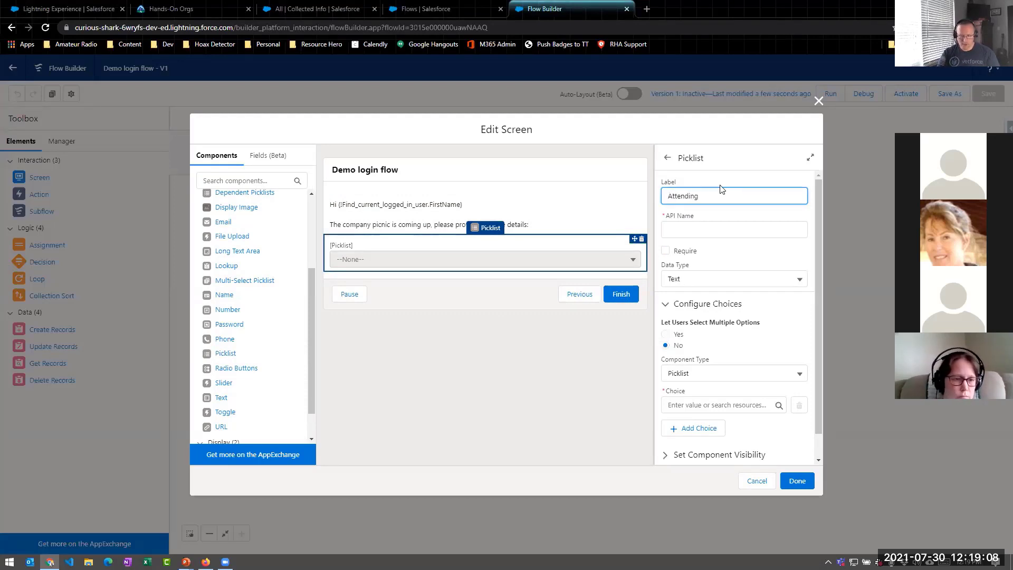
text(?)
Set the API name of the "Attending?" picklist to Question_Attending
key(Tab)
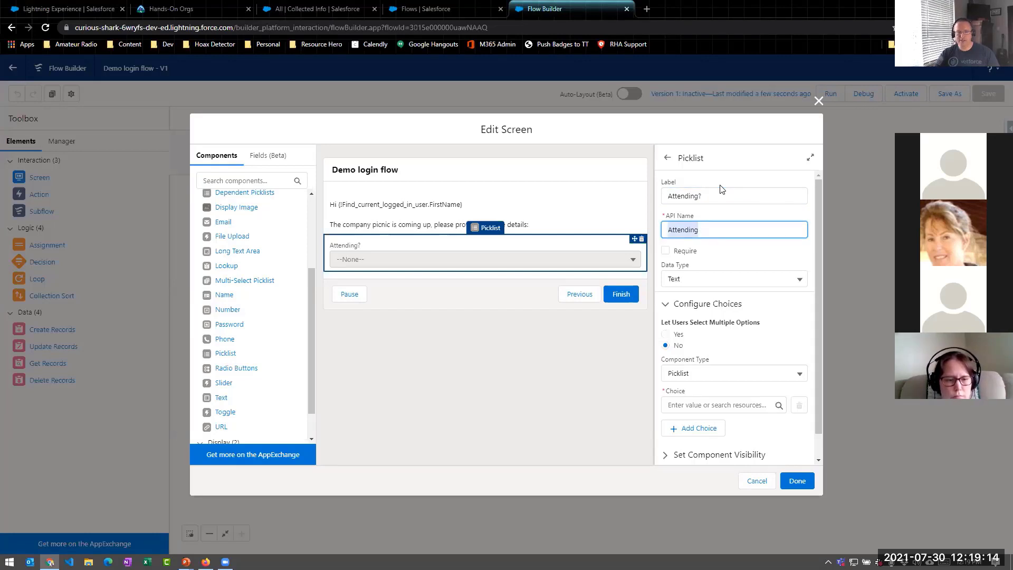
key(Home)
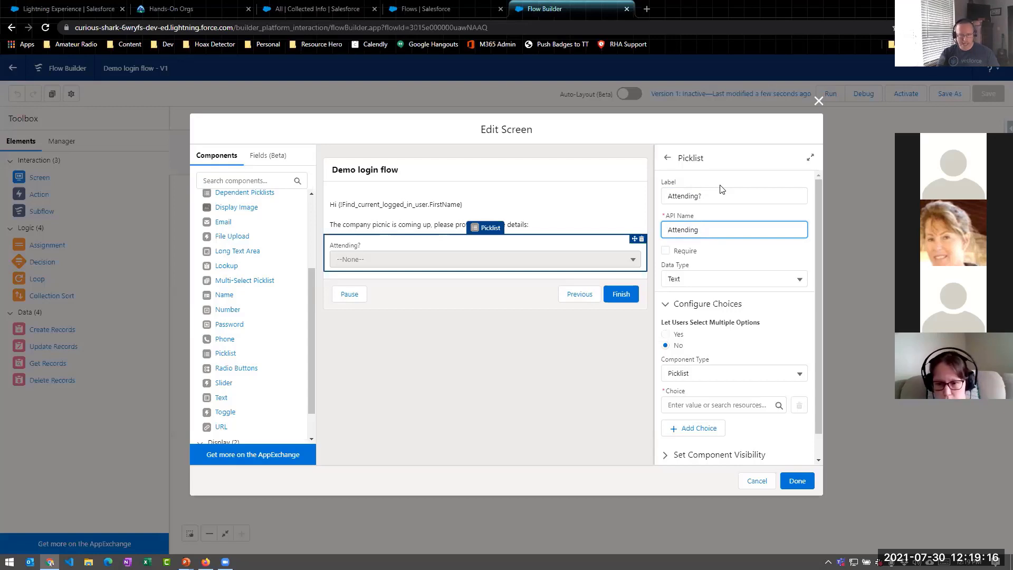
text(Question)
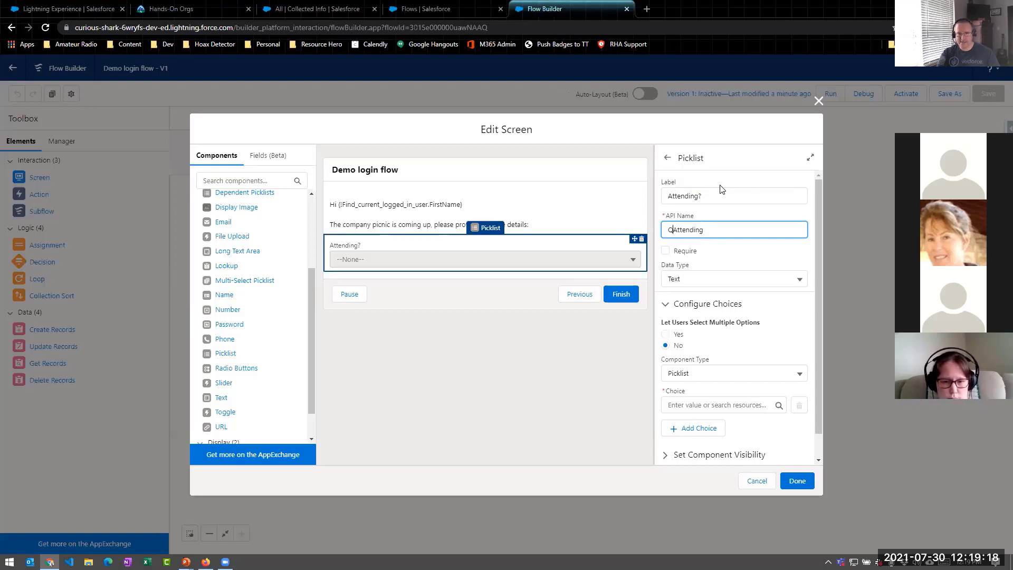
text(_)
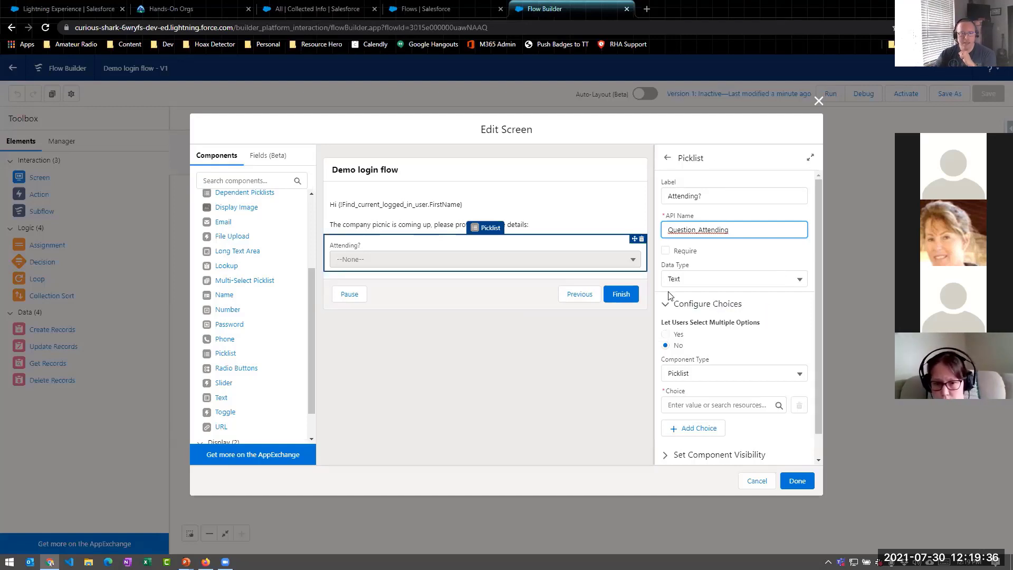
Make the "Attending?" picklist required and choose Text as its data type
click(665, 251)
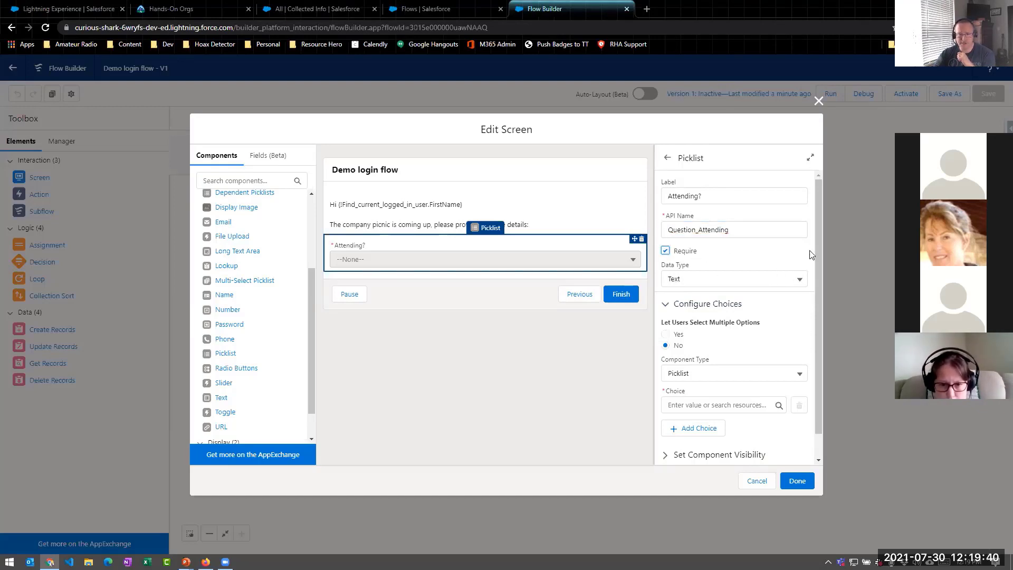
click(713, 277)
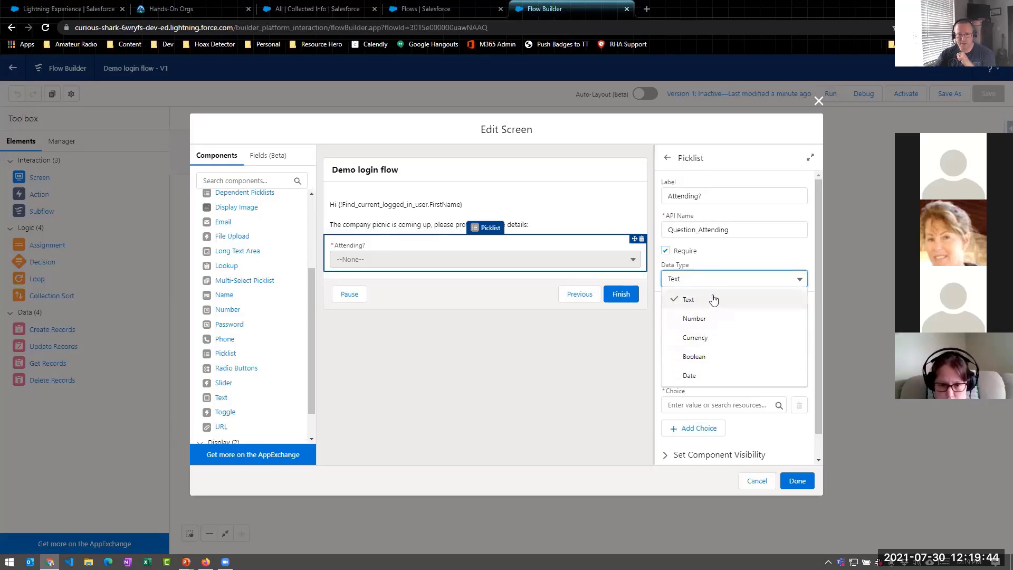
click(708, 300)
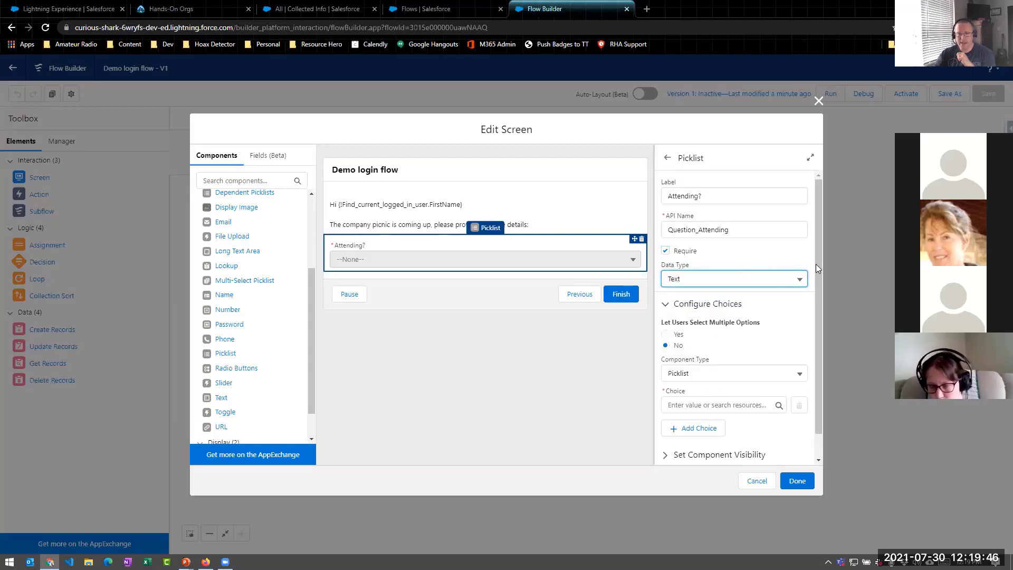
Add a second choice entry to the "Attending?" picklist
scroll(733, 316, down, 1)
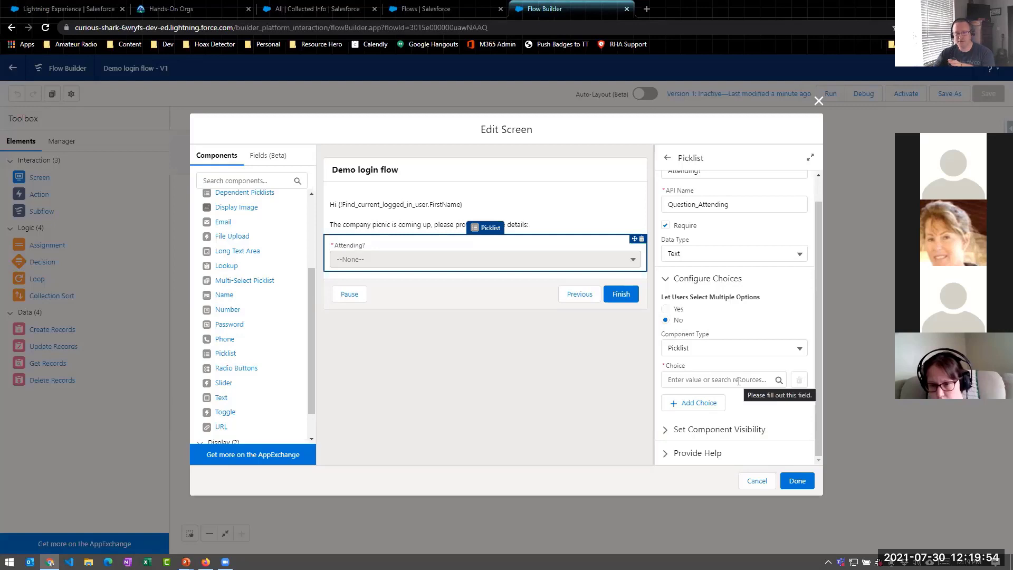
click(707, 379)
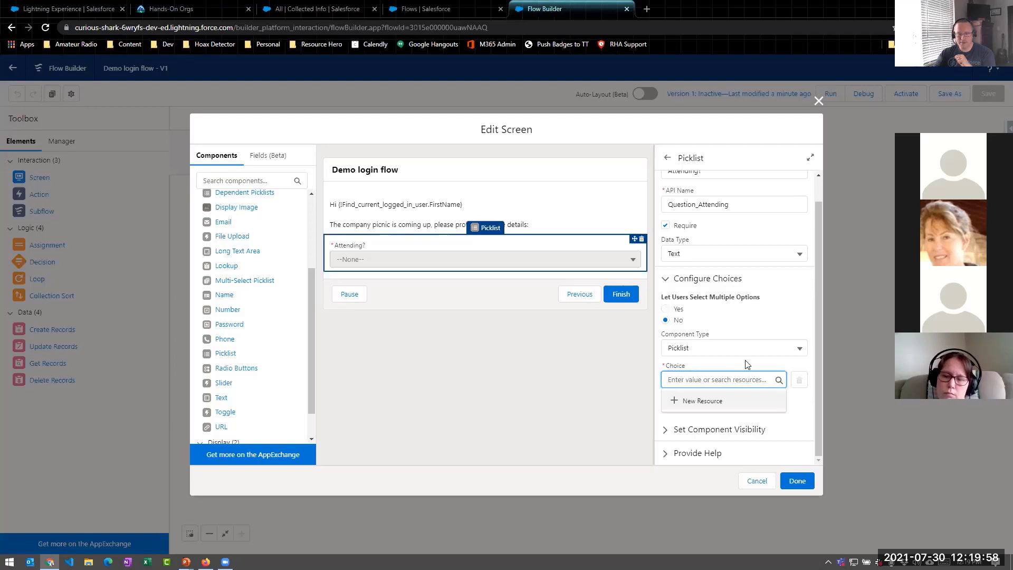
click(697, 412)
click(715, 378)
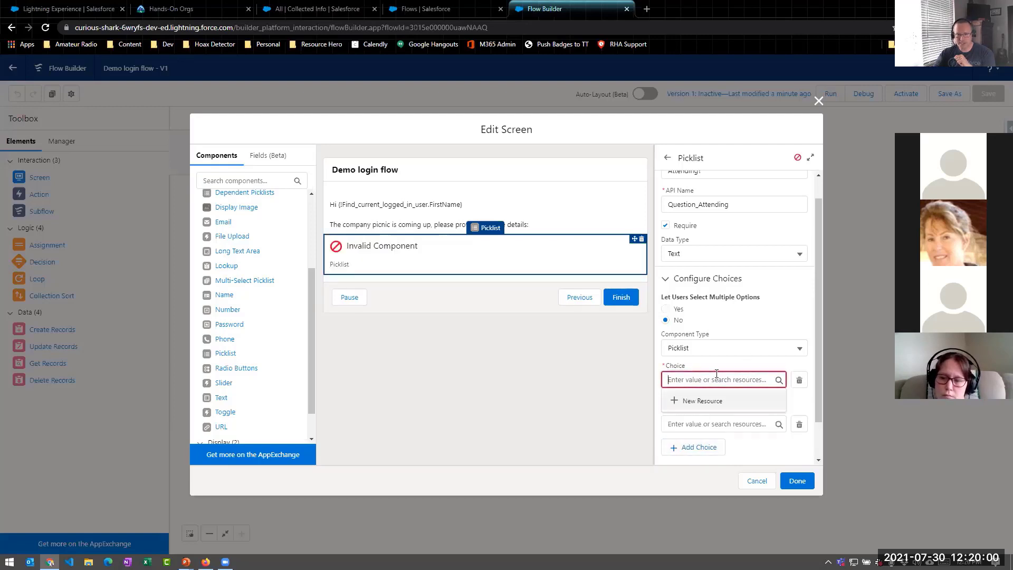
click(737, 364)
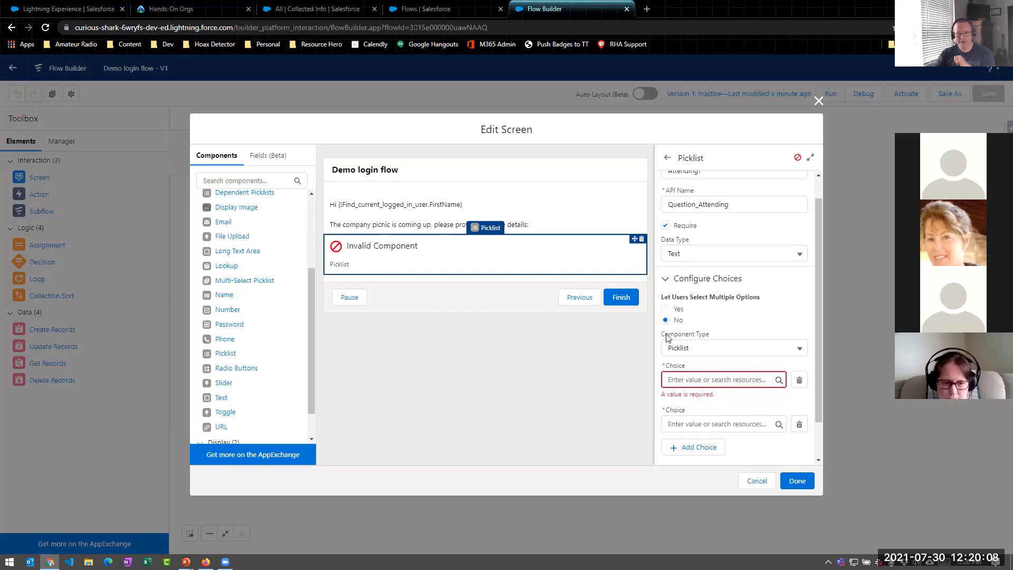
Start a new resource of type Choice for the picklist's first choice, with the API name Attending
click(714, 379)
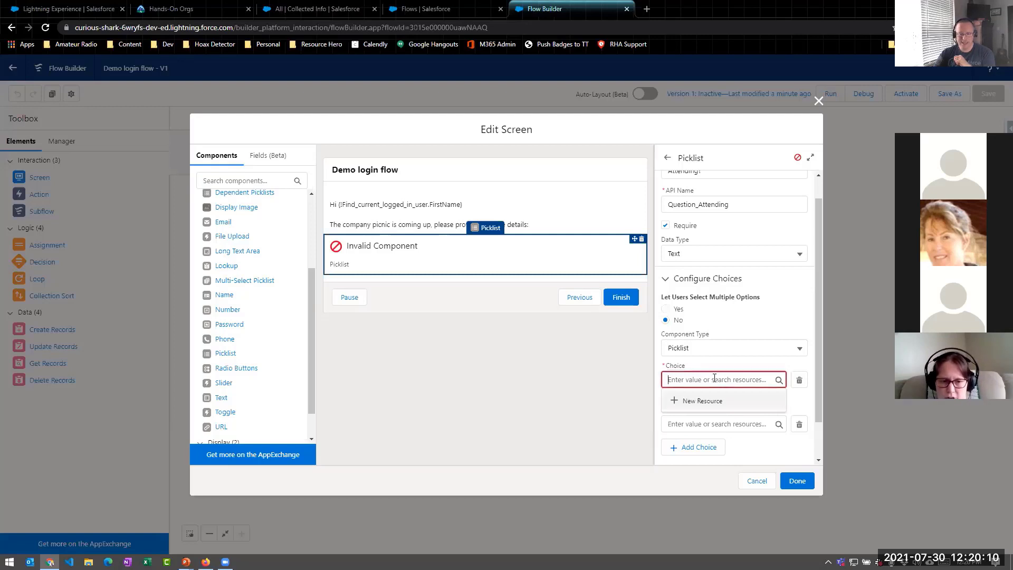
click(691, 402)
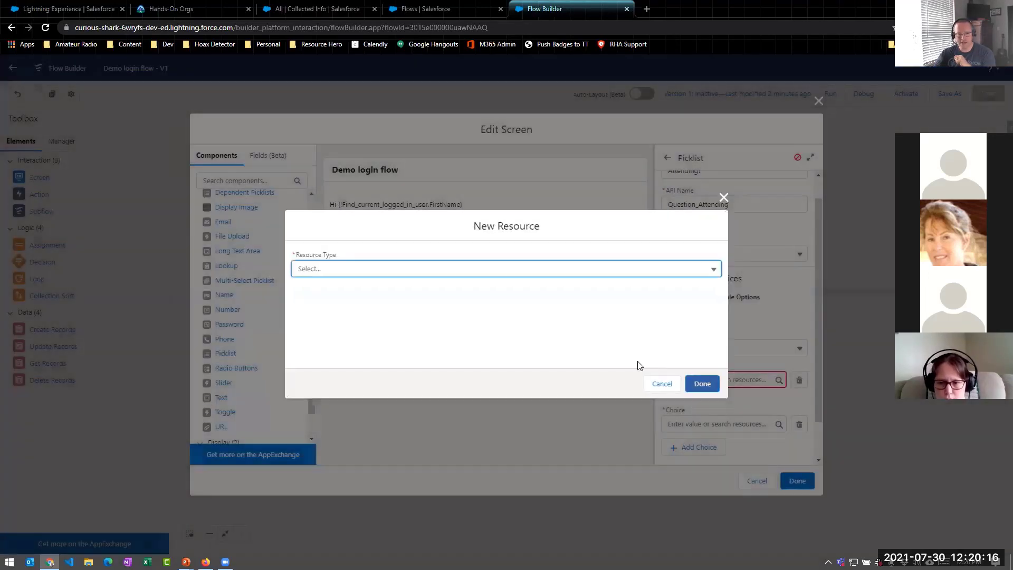
click(396, 269)
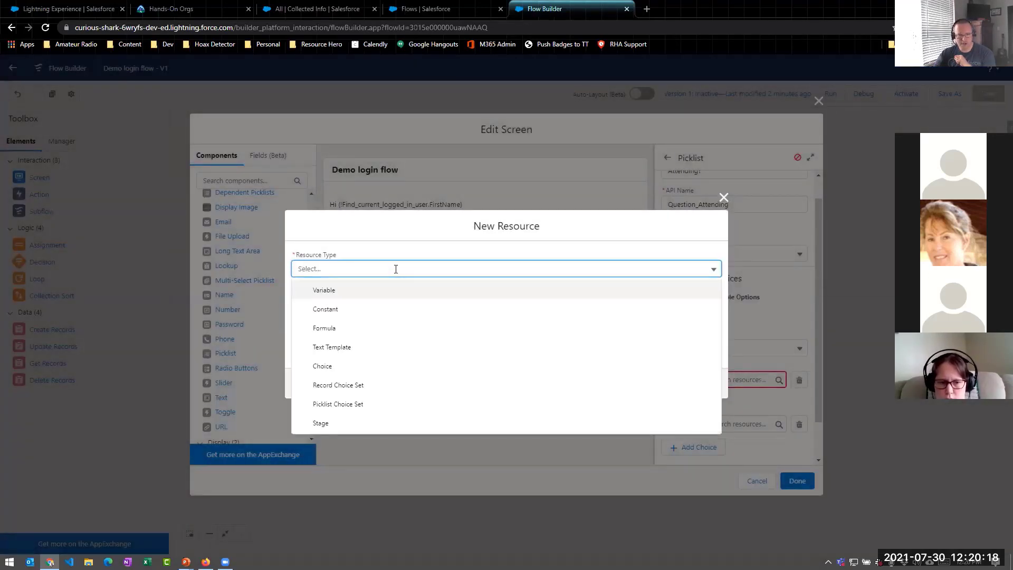
click(341, 371)
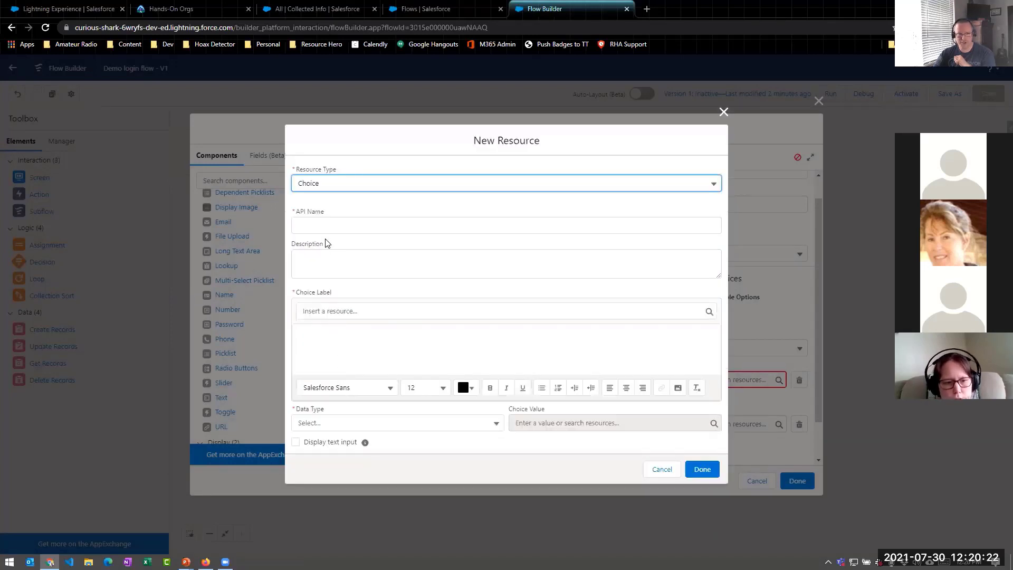
click(331, 226)
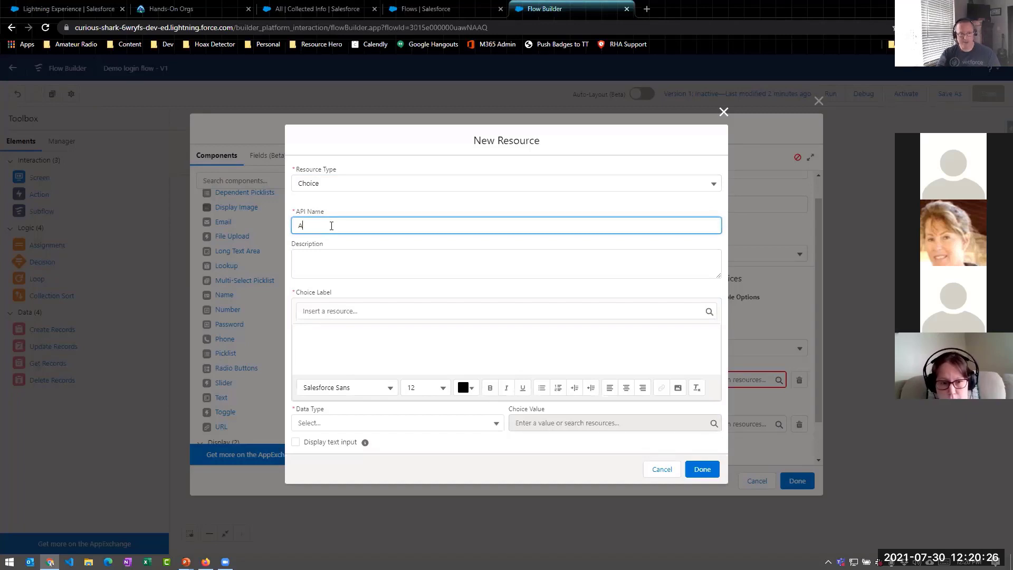
text(Attending)
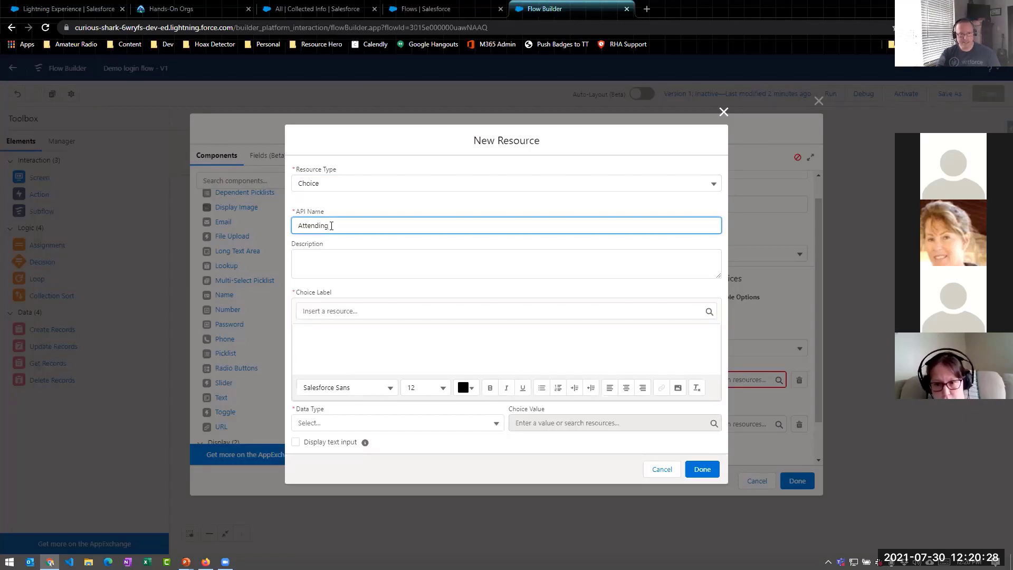
Enter "Attending" as the choice label of the new resource, leaving the description empty
key(Tab)
key(Tab)
key(Tab)
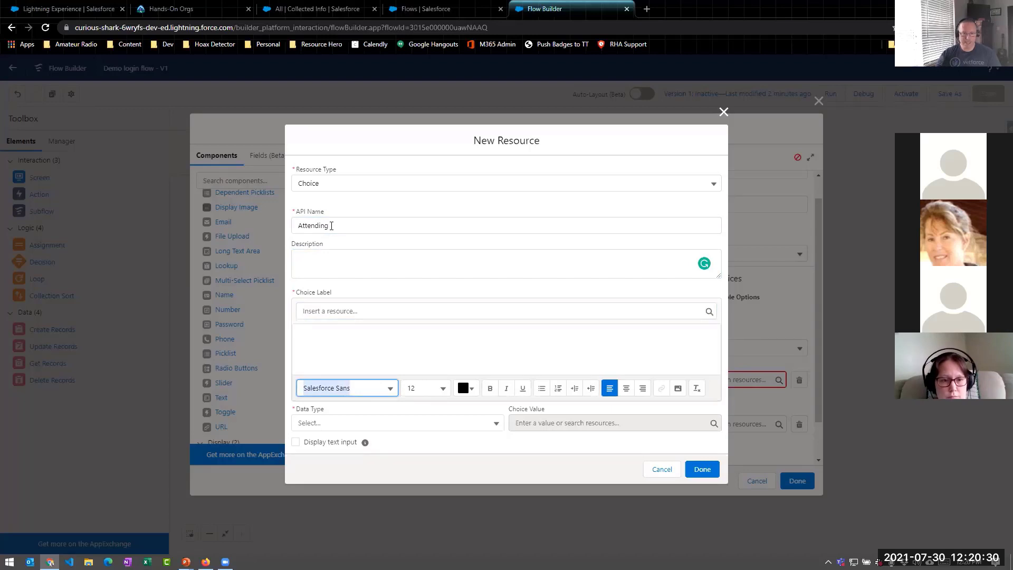
click(311, 345)
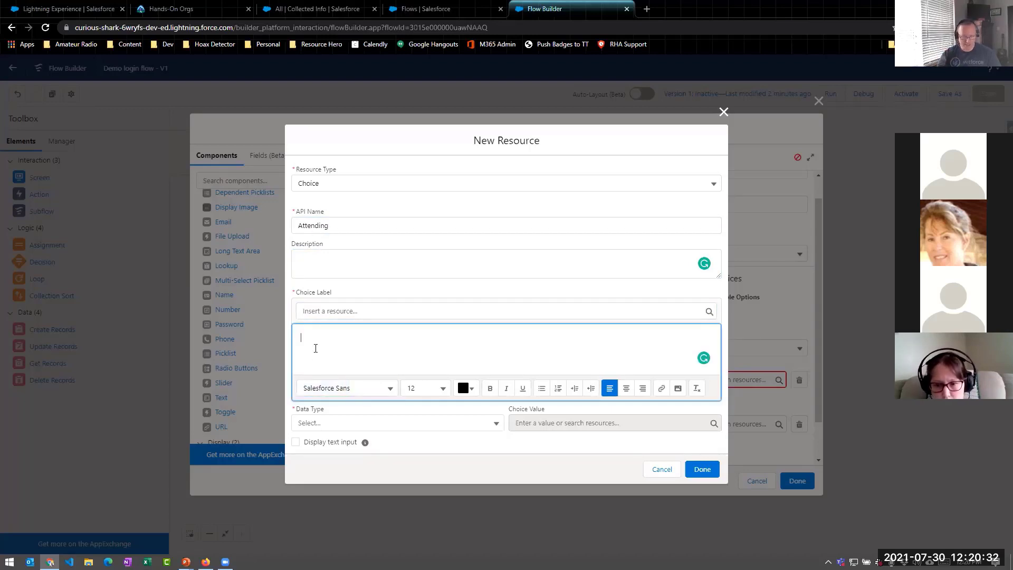
text(Attending)
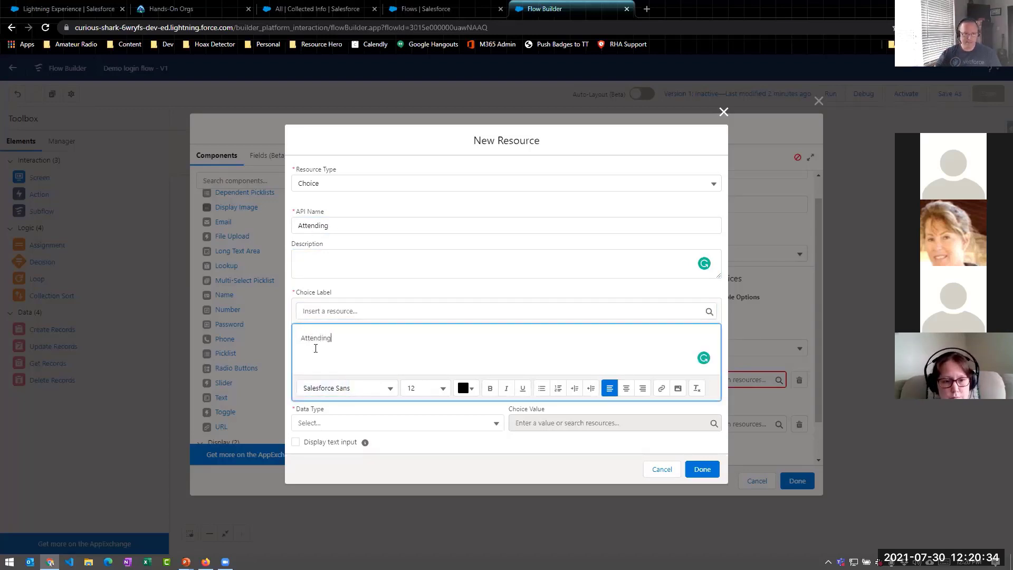
Set the choice's data type to Text and its choice value to "Attending", and finish the resource
click(330, 427)
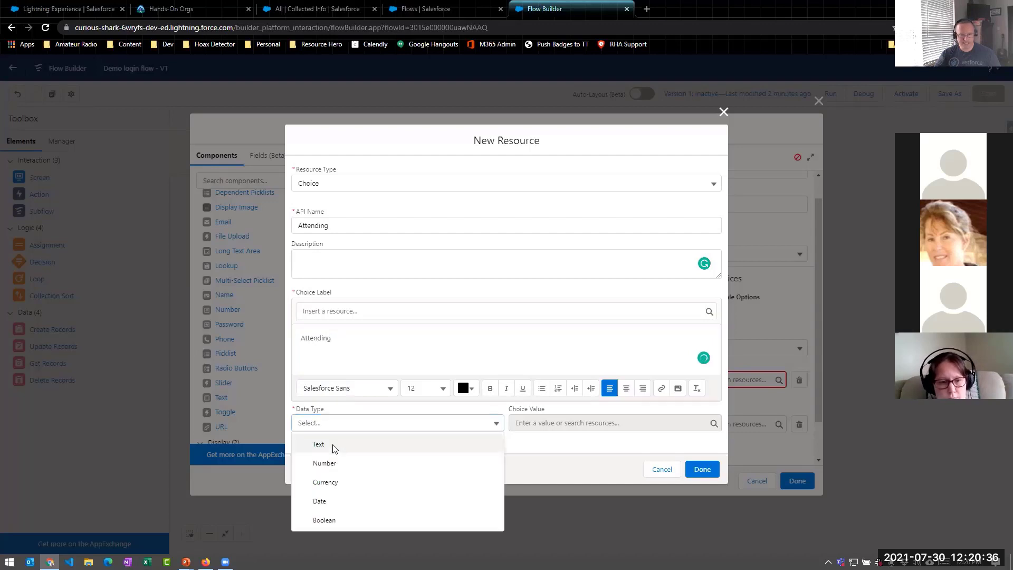
click(332, 446)
click(540, 426)
text(Attending)
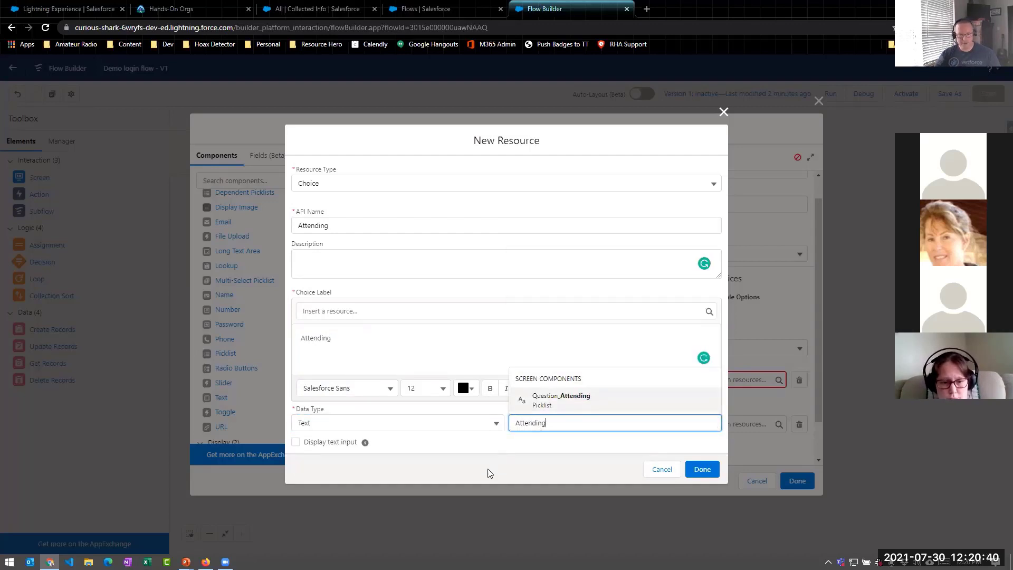
click(495, 455)
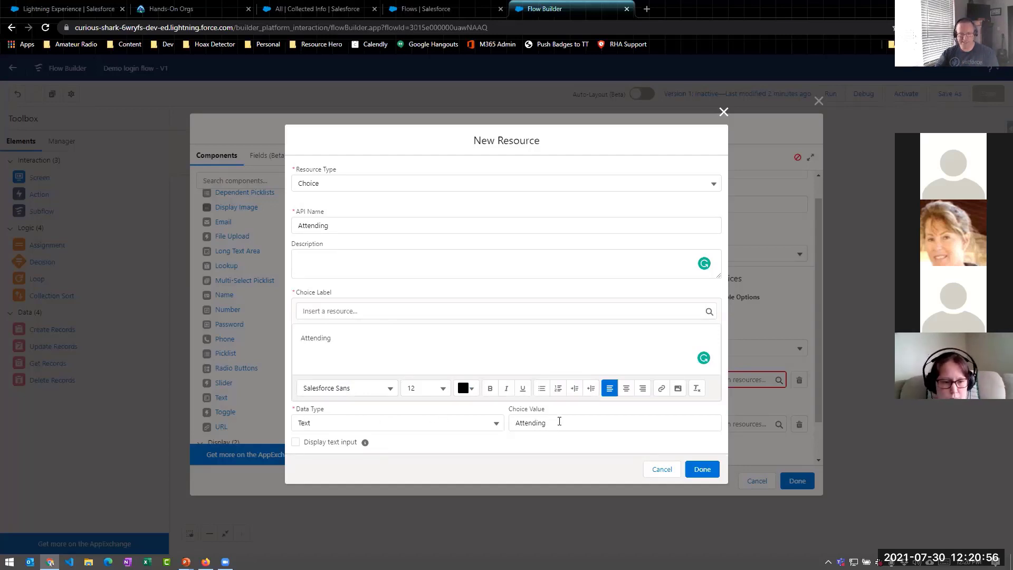
click(698, 468)
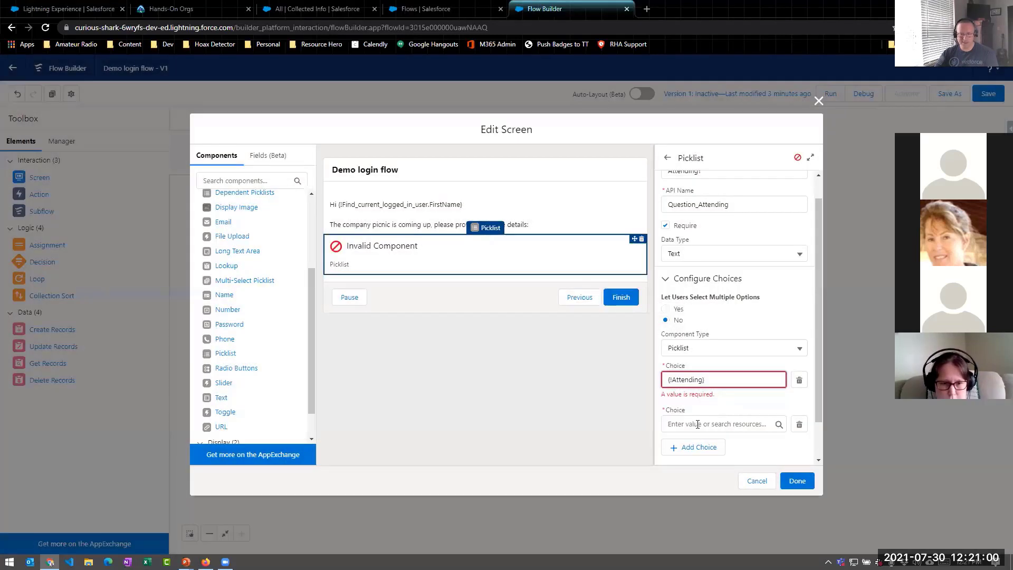
Start a new resource of type Choice for the picklist's second choice, with the API name NotAttending
click(700, 413)
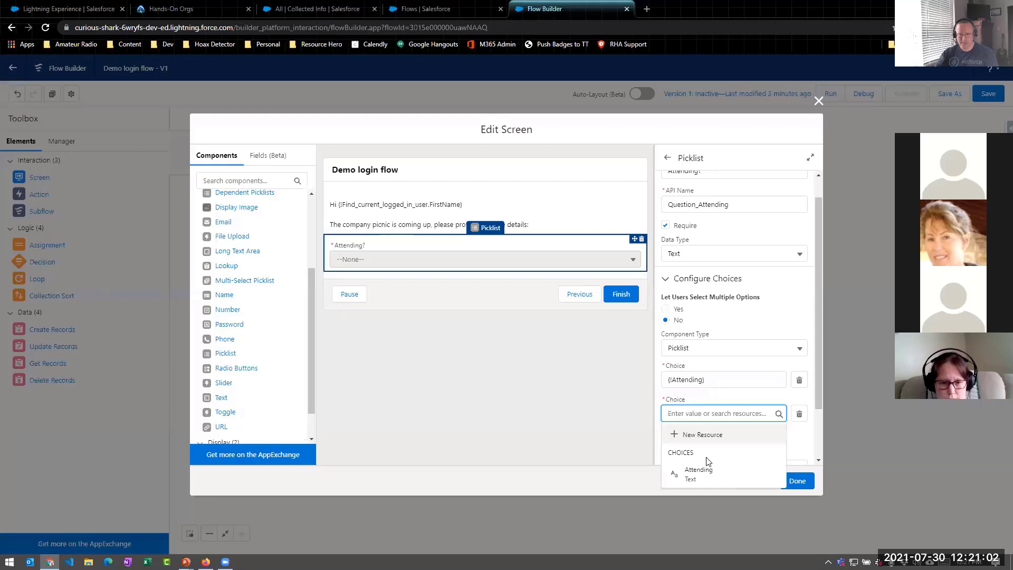
click(696, 435)
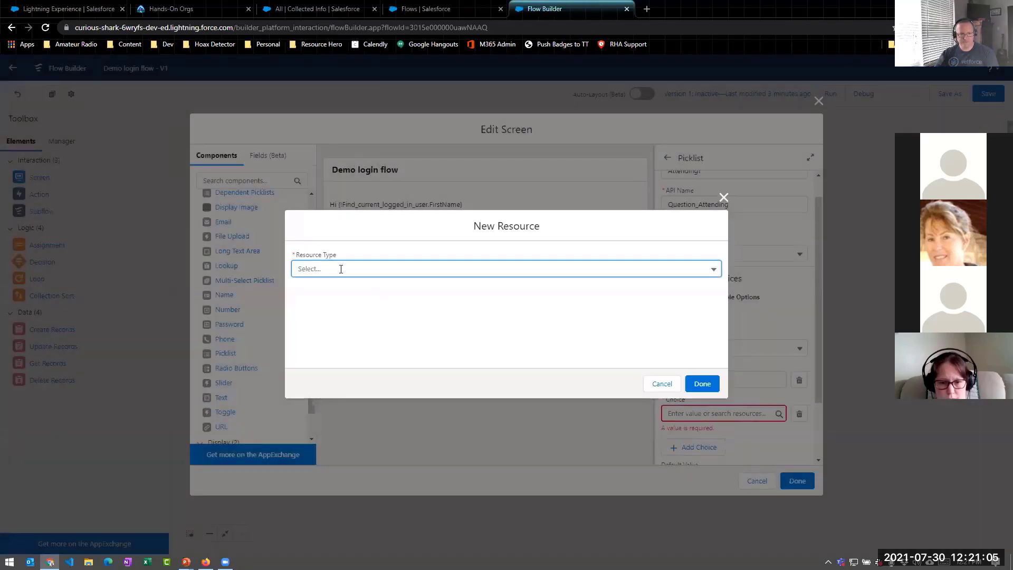
click(339, 268)
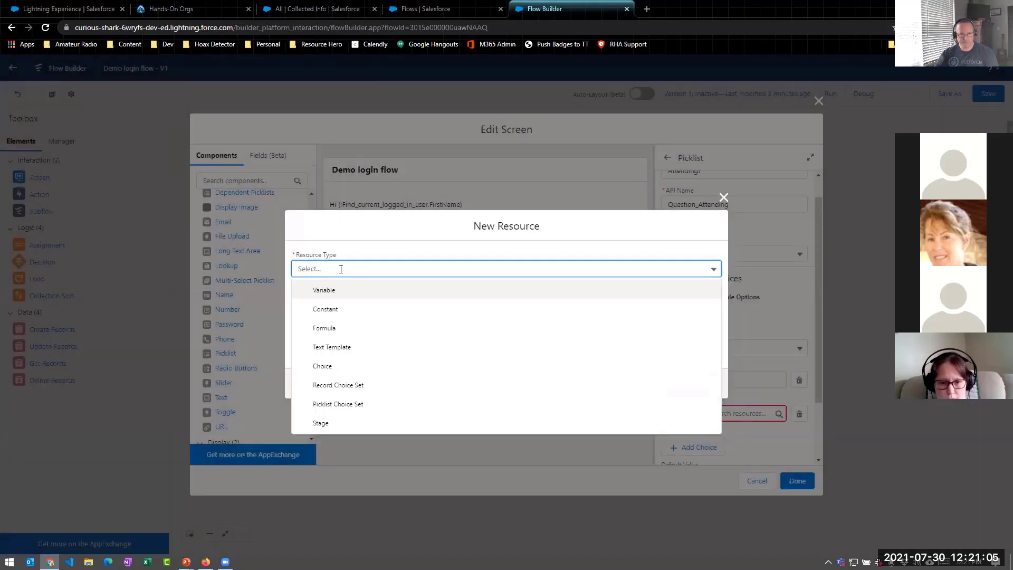
click(340, 365)
click(311, 226)
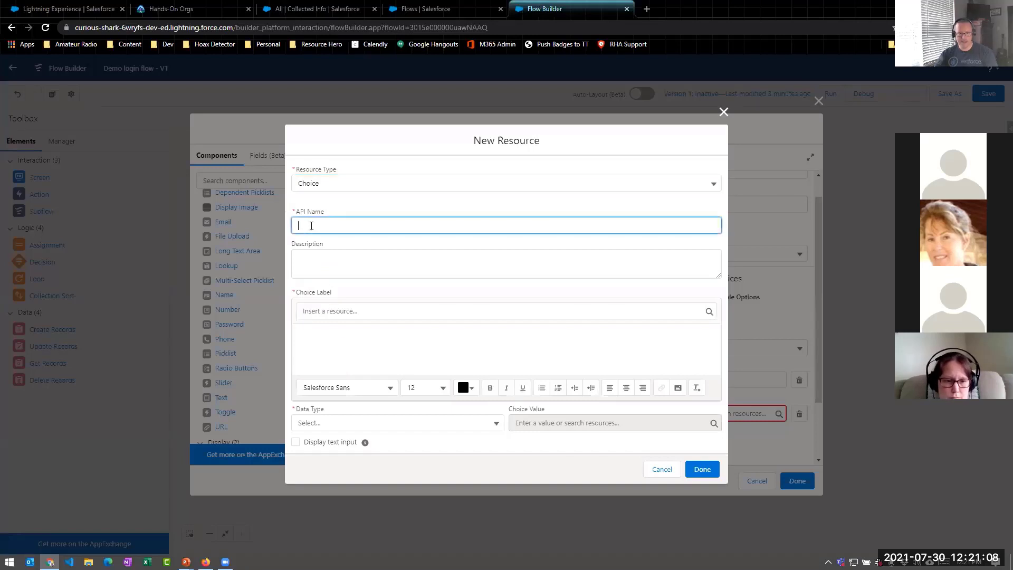
text(Not )
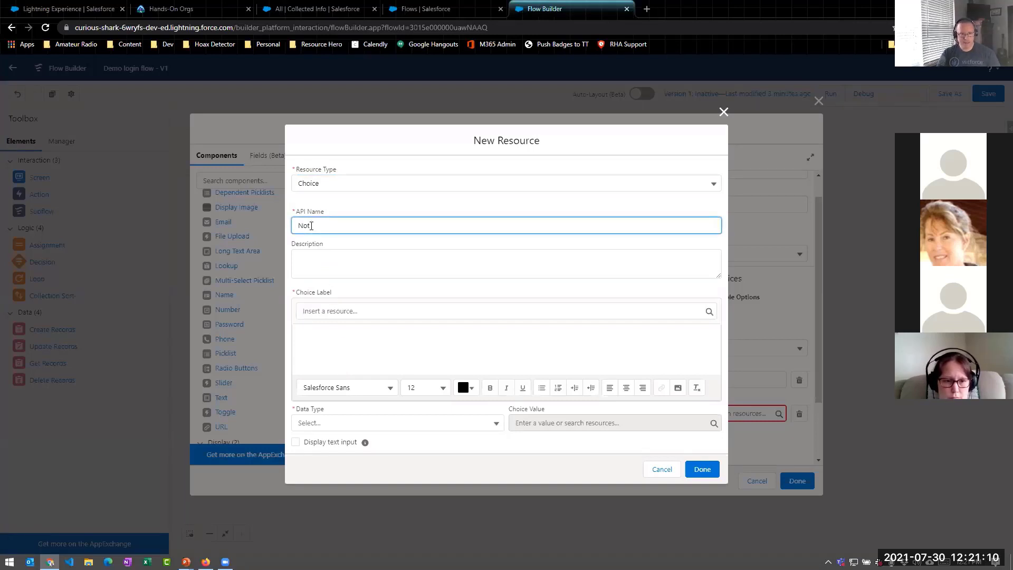
text(Attending)
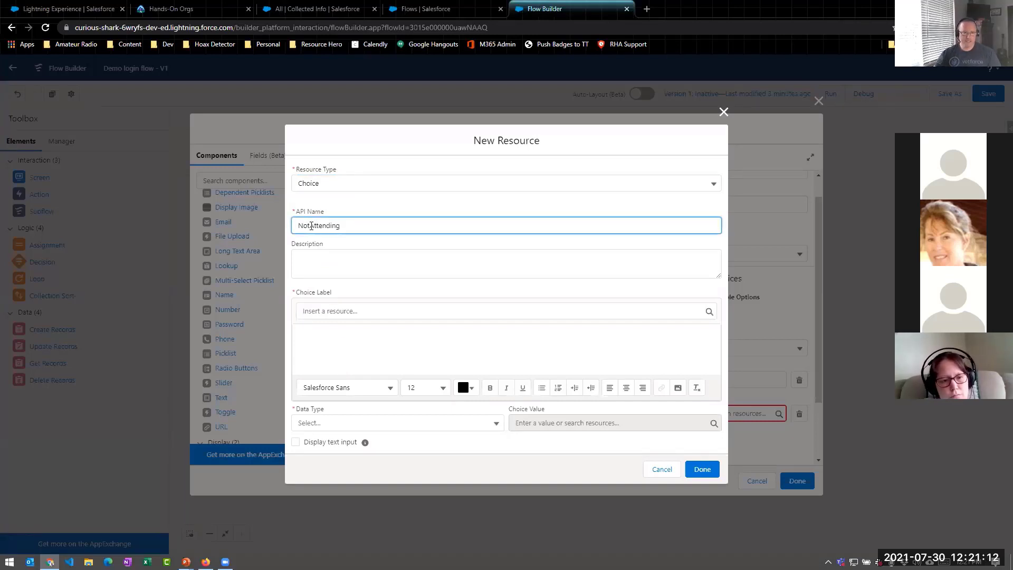
click(310, 226)
key(BackSpace)
Enter "Not Attending" as the choice label of the NotAttending resource, leaving the description empty
key(Tab)
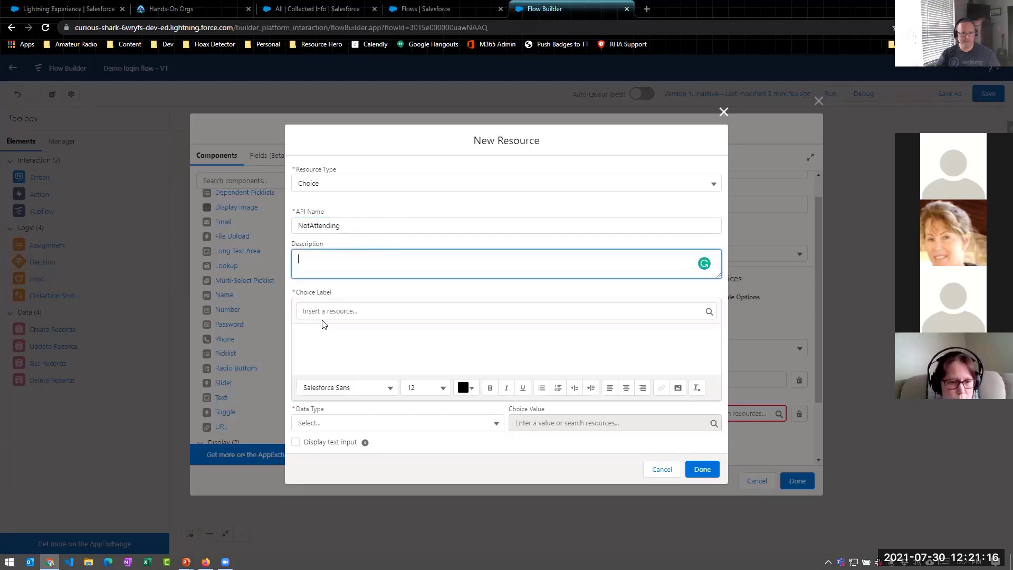
click(332, 337)
text(Not )
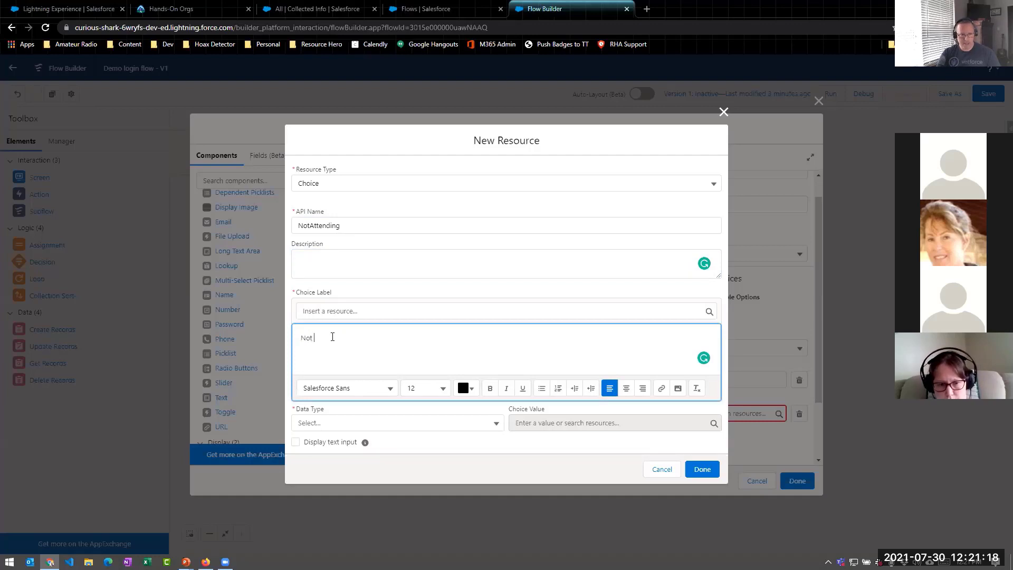
text(AStte)
key(BackSpace)
key(BackSpace)
key(BackSpace)
key(BackSpace)
text(ttending)
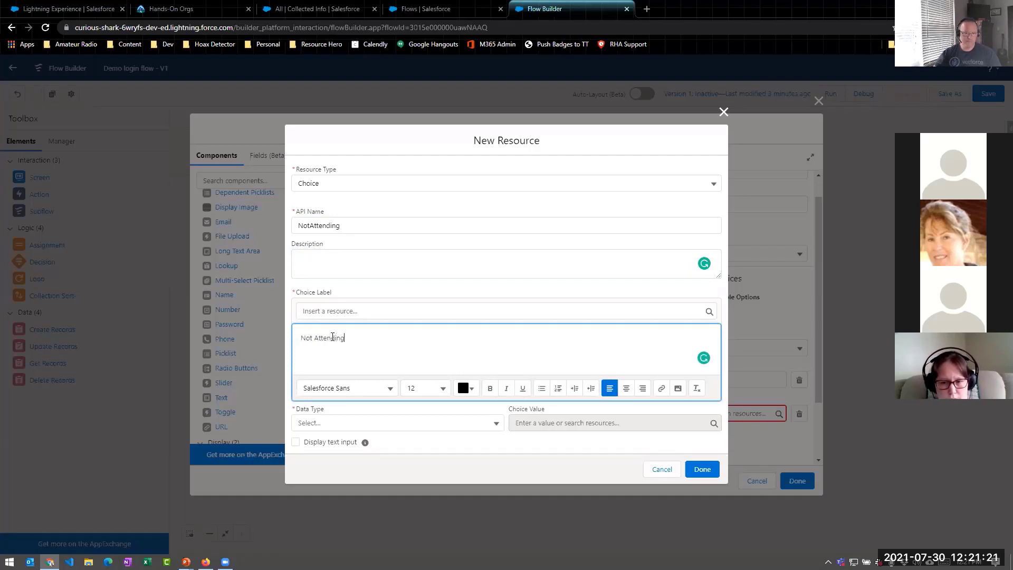
Set the NotAttending choice's data type to Text and its choice value to "Not attending", and finish the resource
click(351, 422)
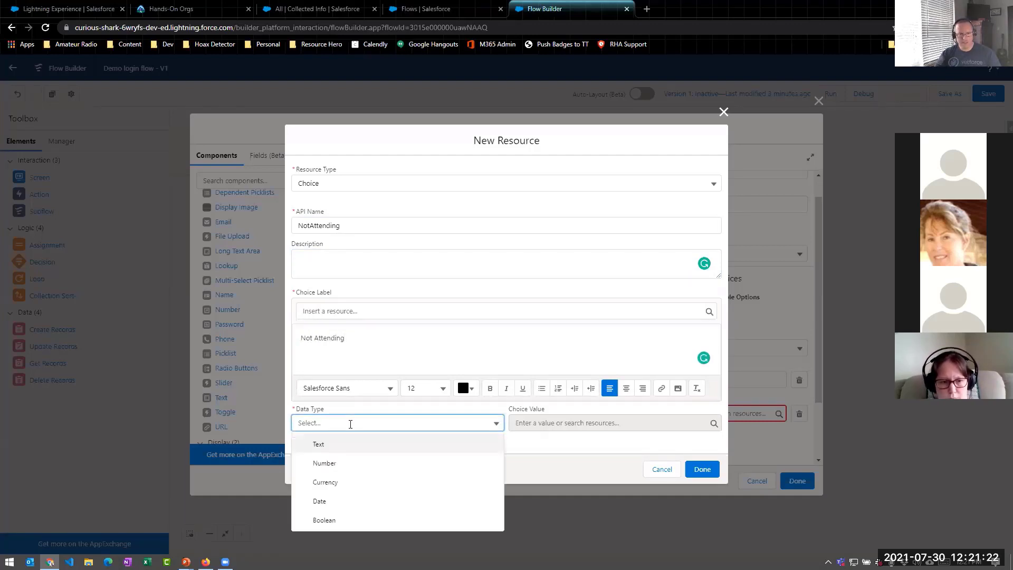
click(344, 447)
click(564, 423)
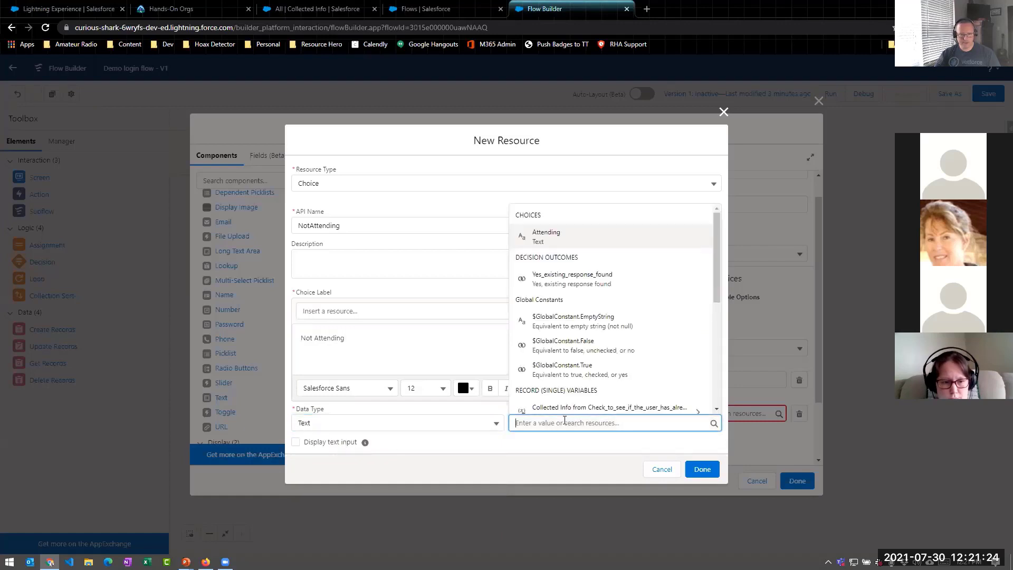
text(Not attending)
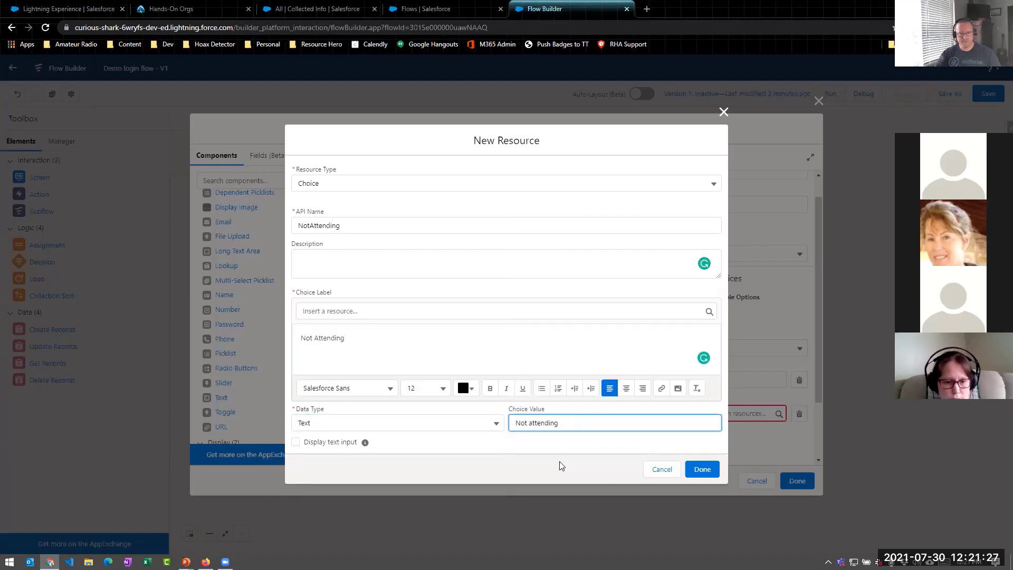
click(561, 466)
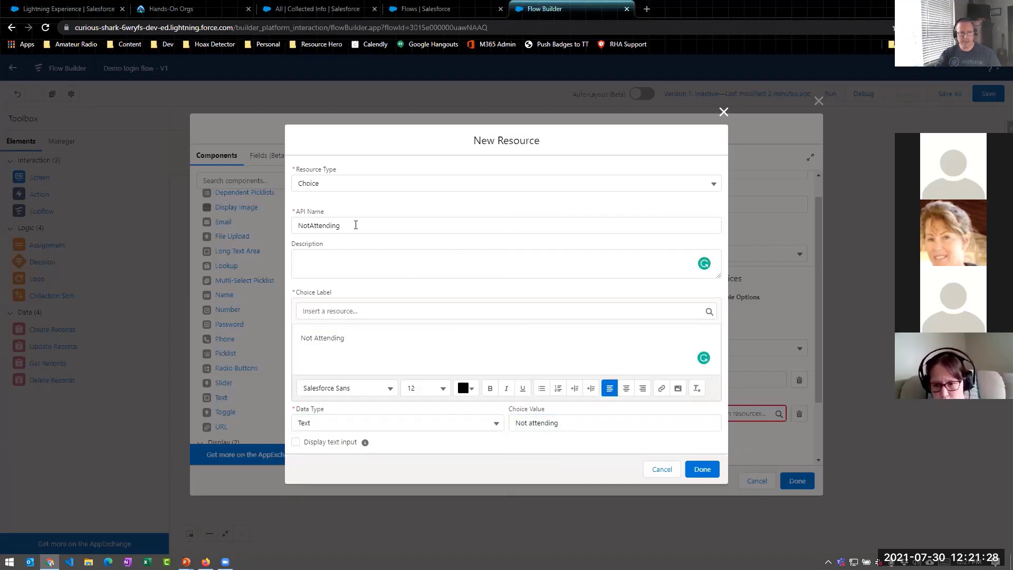
click(702, 471)
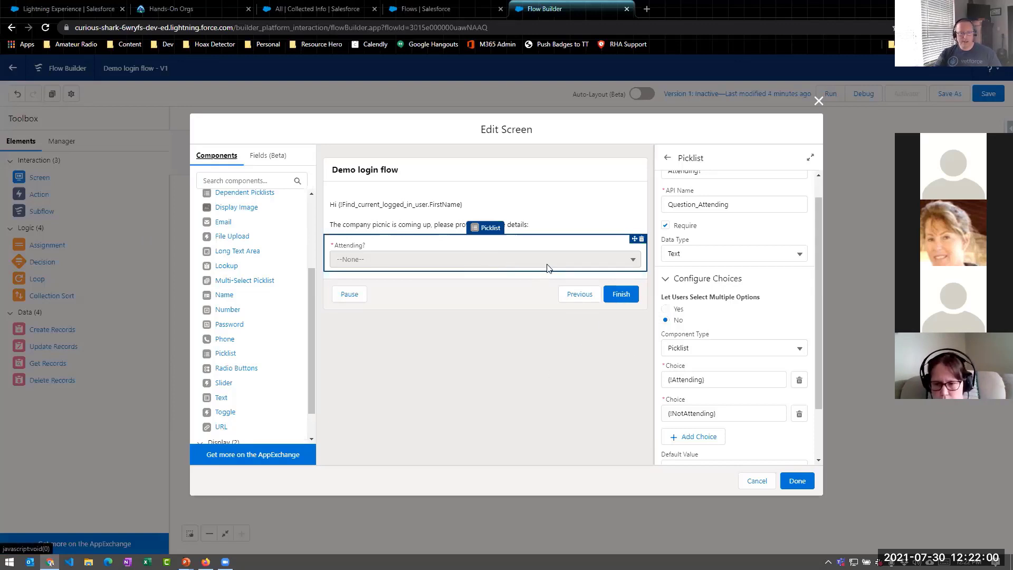
Consult the Number Input slide in the presentation, and add a Number component labelled "Number of guests?" below the Attending? picklist
key(alt+Tab)
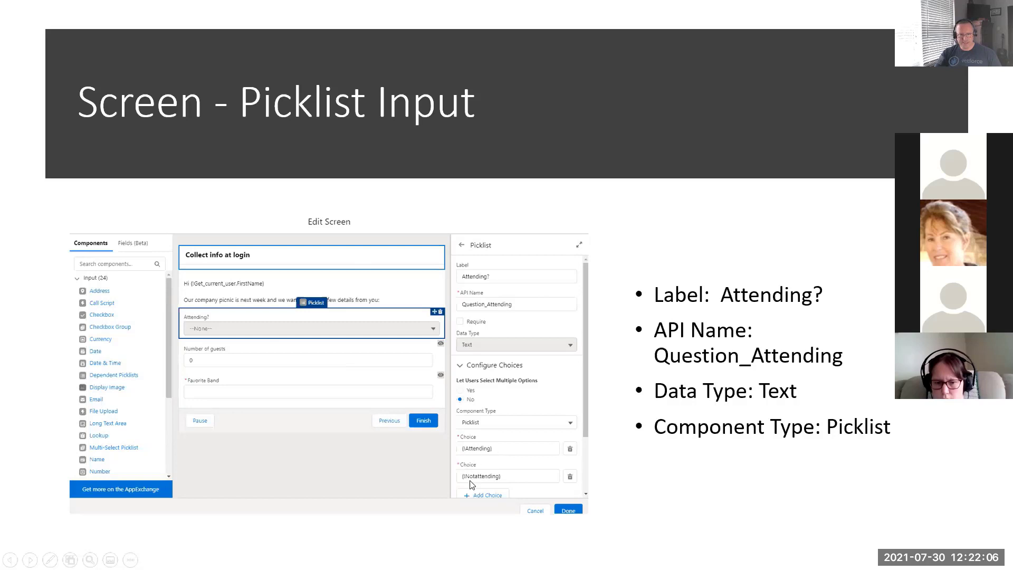
key(Right)
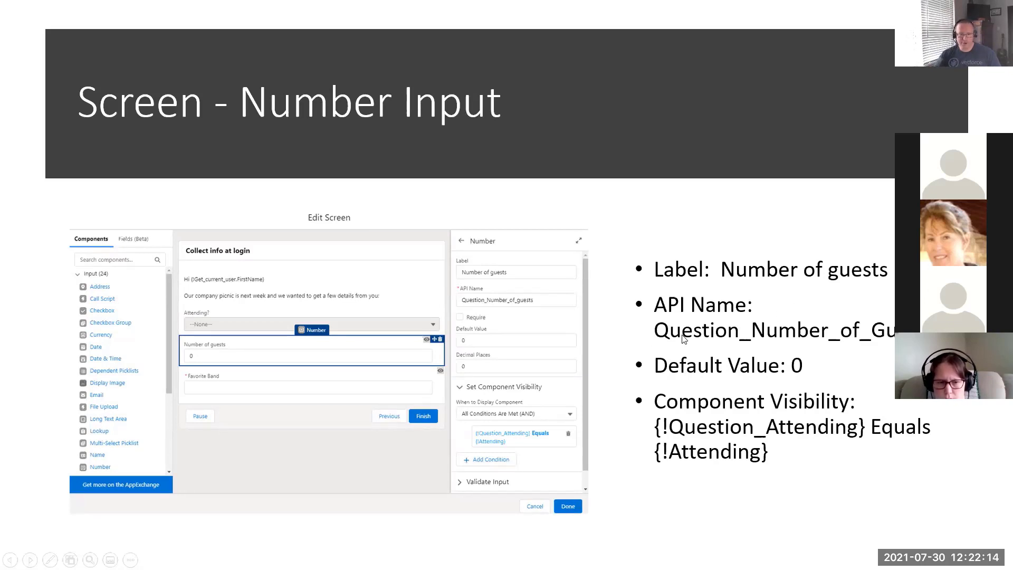
key(alt+Tab)
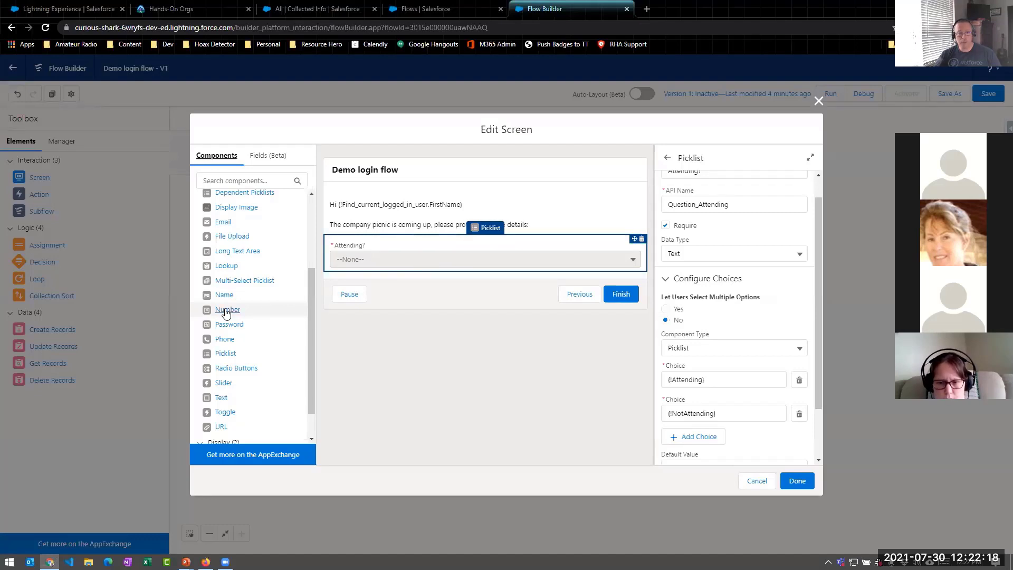
drag(227, 312, 380, 276)
click(726, 196)
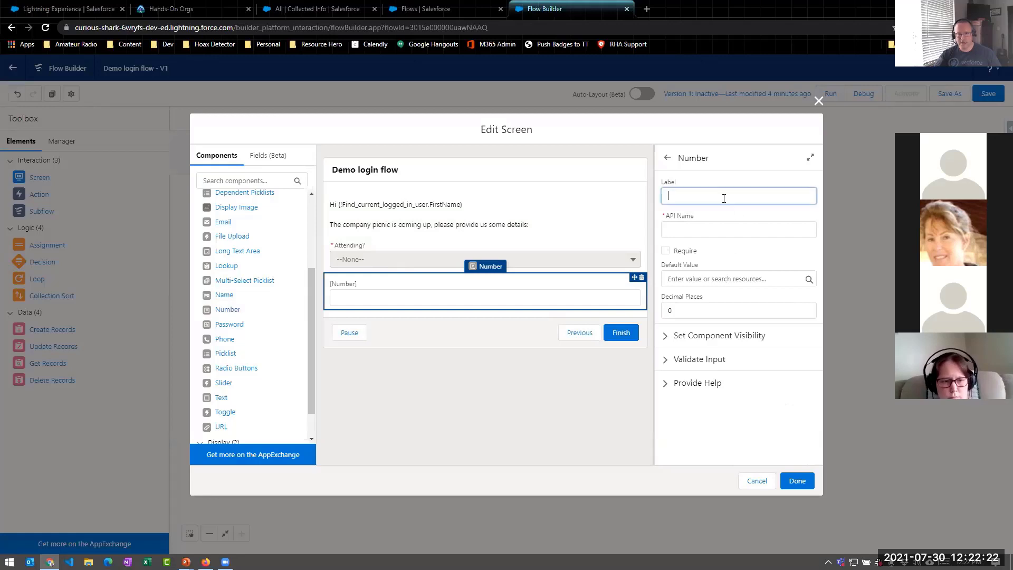
text(Nu)
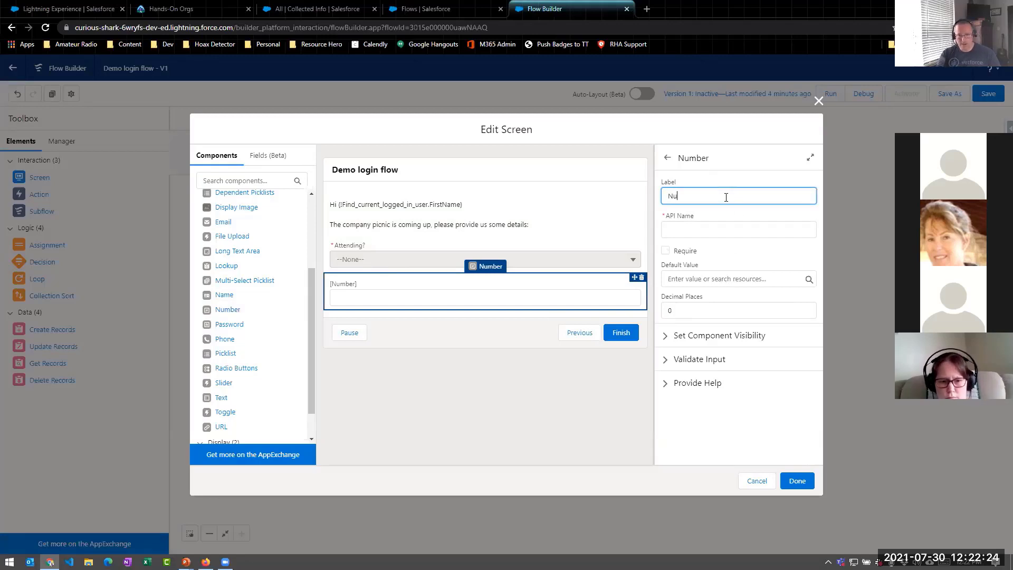
text(mber of guests?)
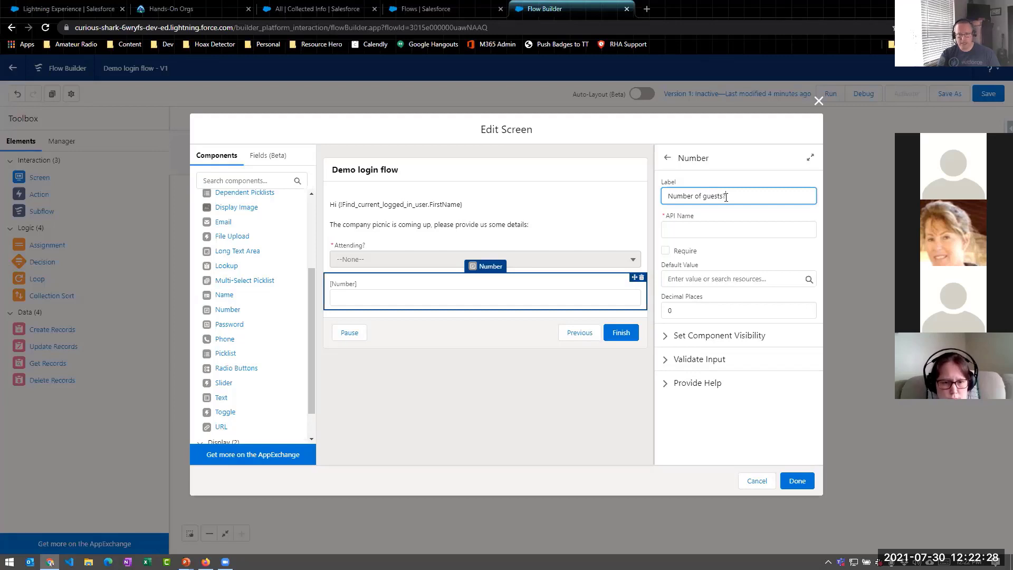
Change the number component's API name to Question_Number_of_guests and set its default value to 0
key(Tab)
key(Home)
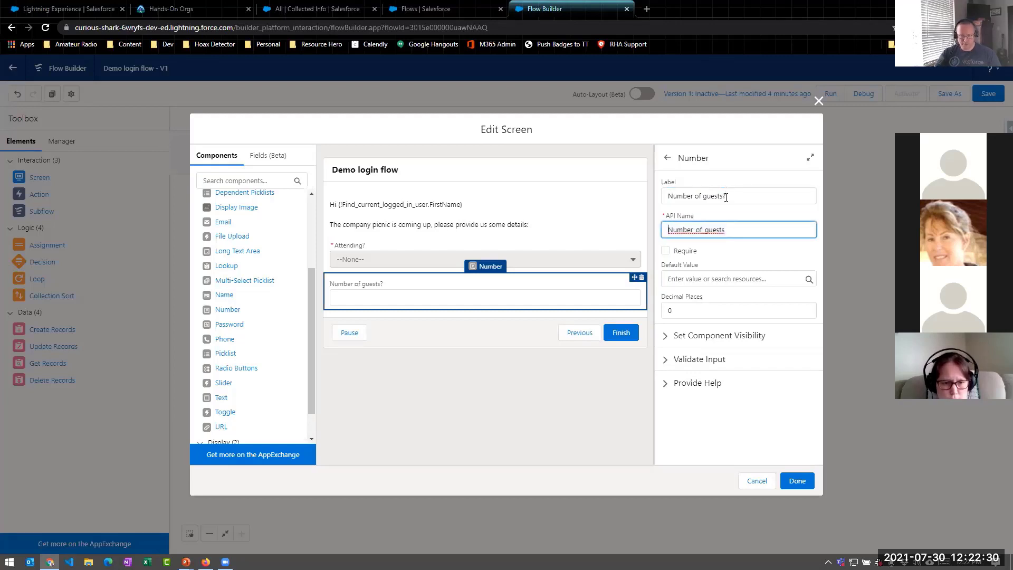
text(Question_)
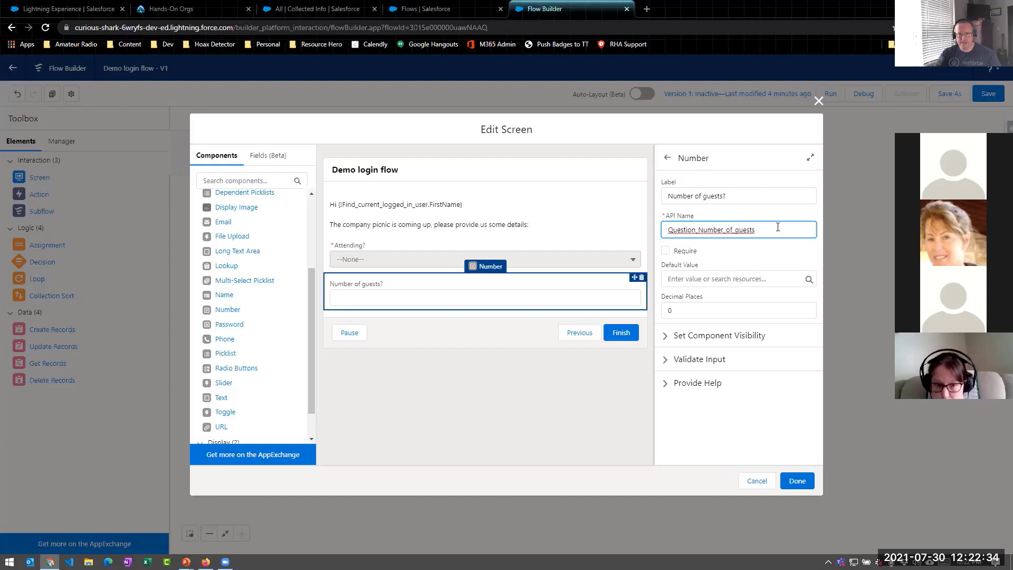
click(707, 278)
text(0)
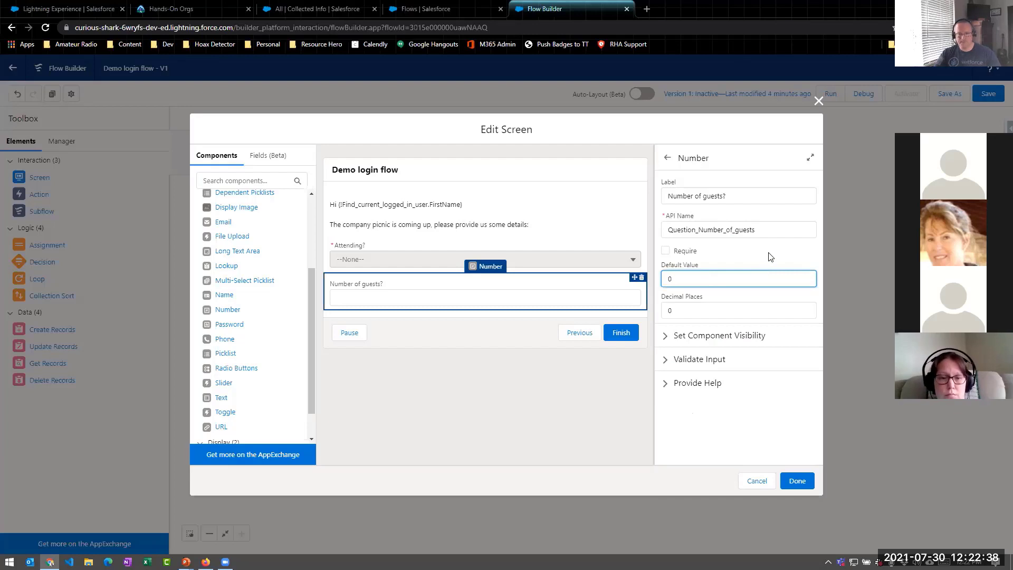
click(770, 256)
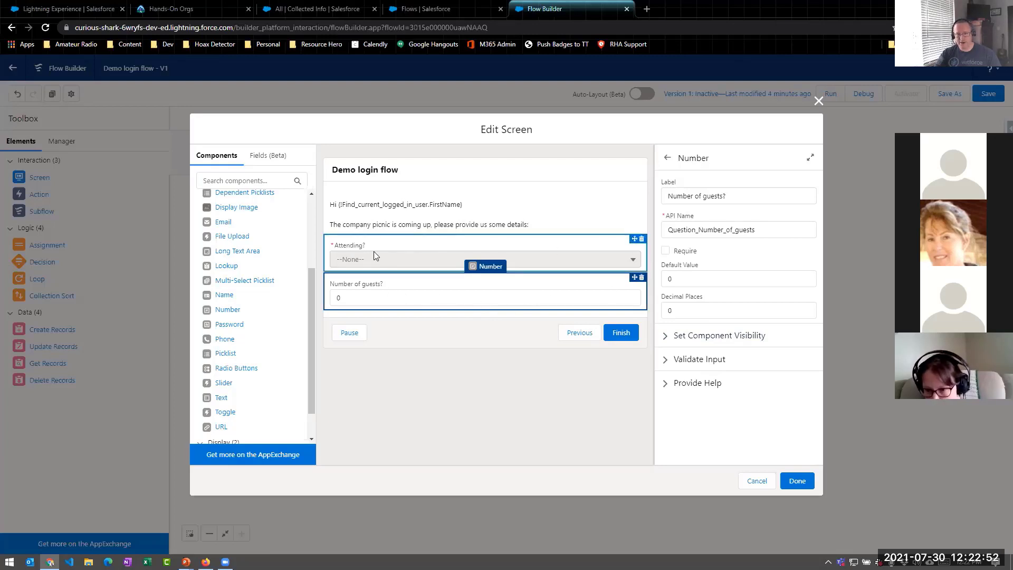
Set the Number of guests? component to display only when All Conditions Are Met (AND)
click(692, 337)
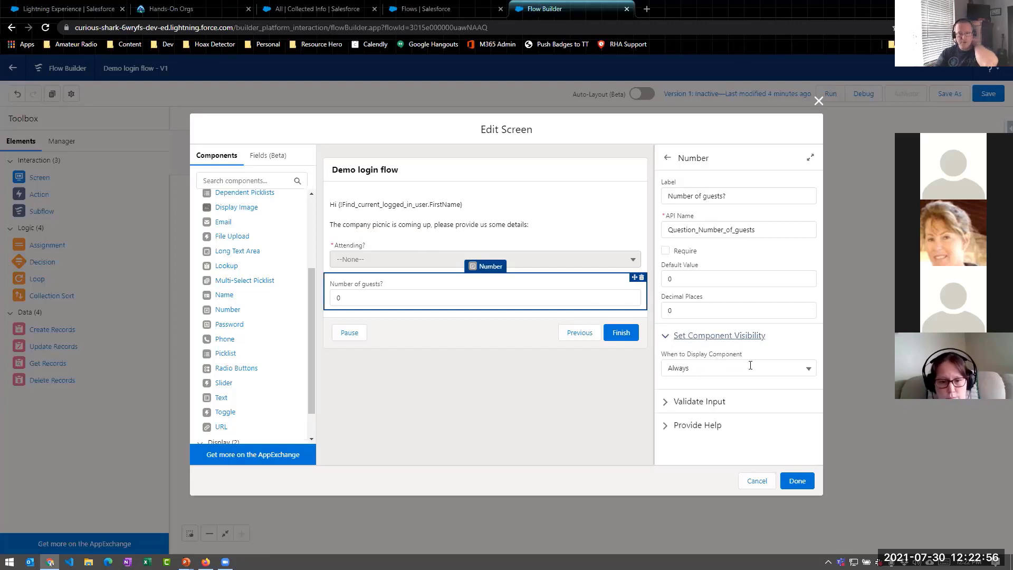
click(716, 364)
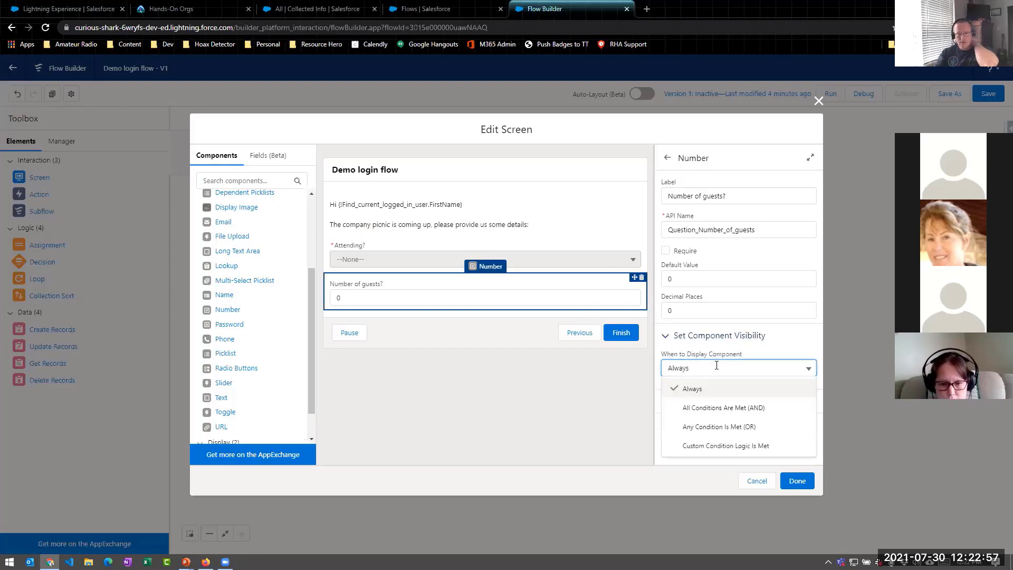
click(702, 408)
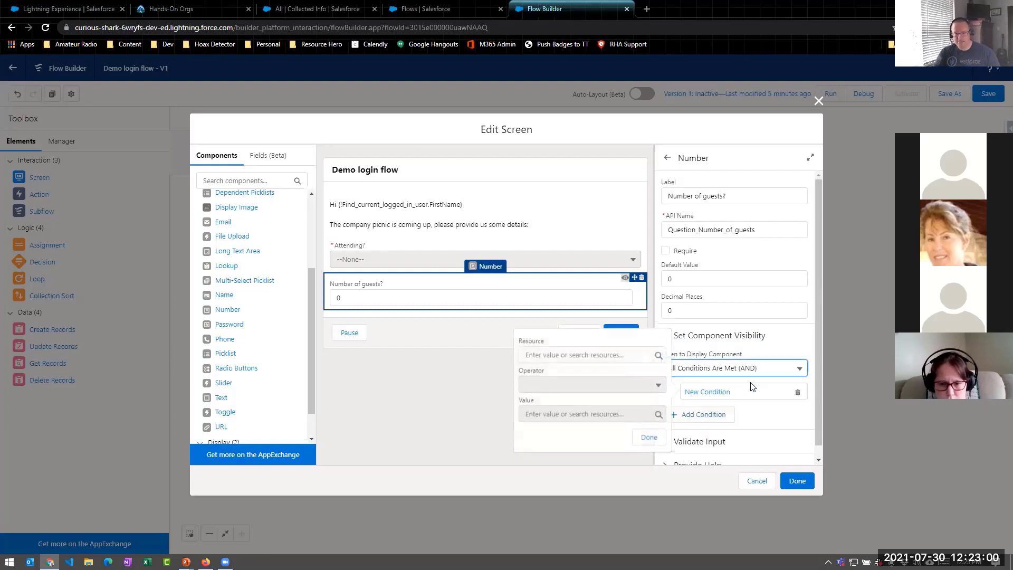
Define the visibility condition of the Number of guests? component as Question_Attending Equals the Attending choice, and confirm it
click(578, 354)
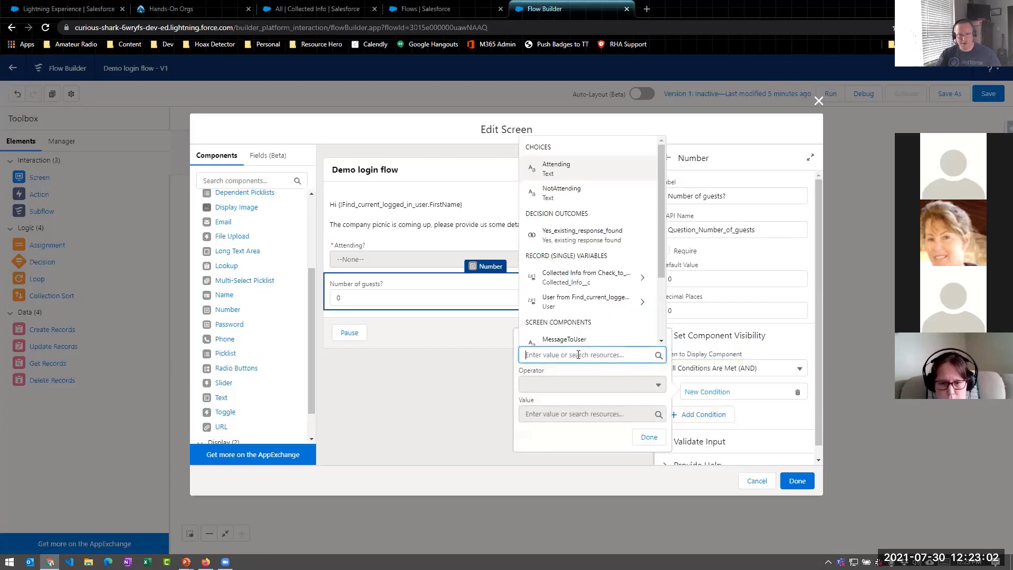
scroll(617, 271, down, 3)
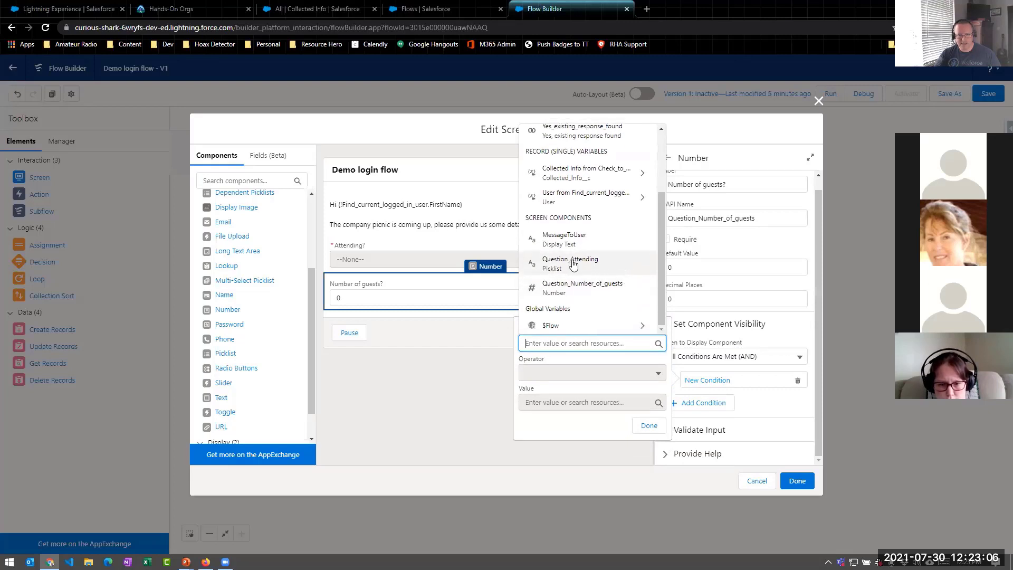
scroll(611, 255, up, 1)
scroll(612, 275, down, 2)
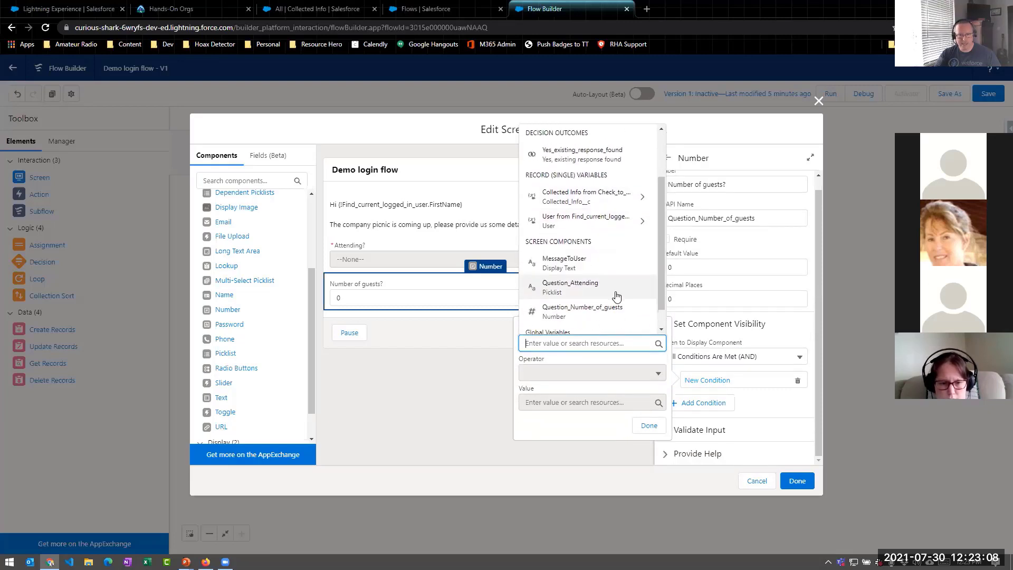
click(574, 262)
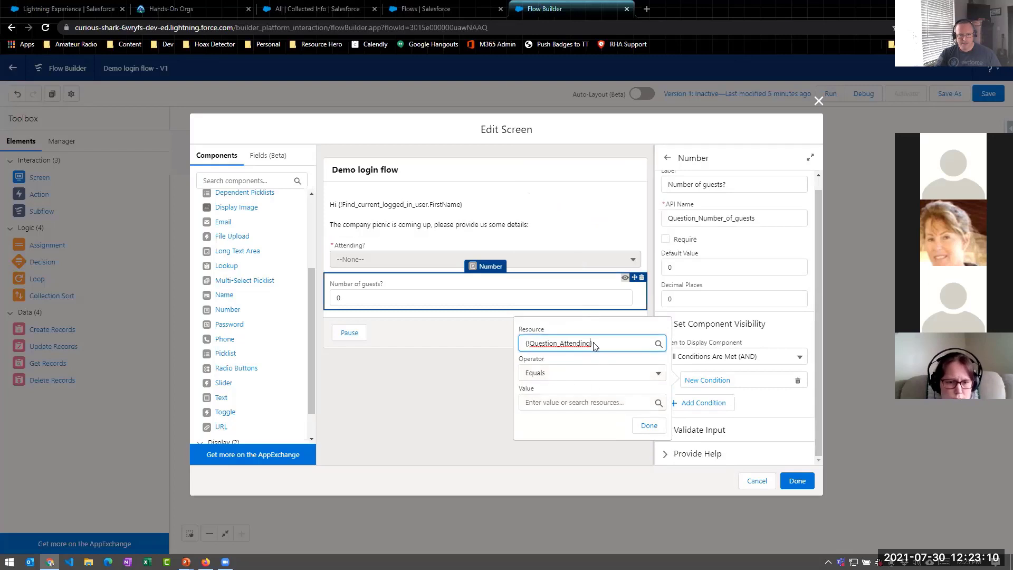
click(568, 403)
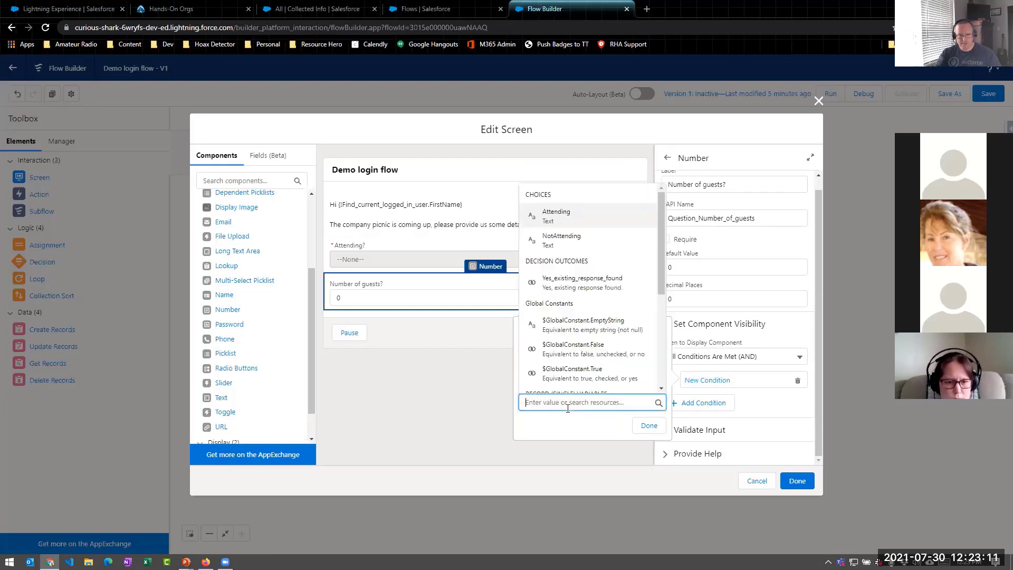
click(559, 214)
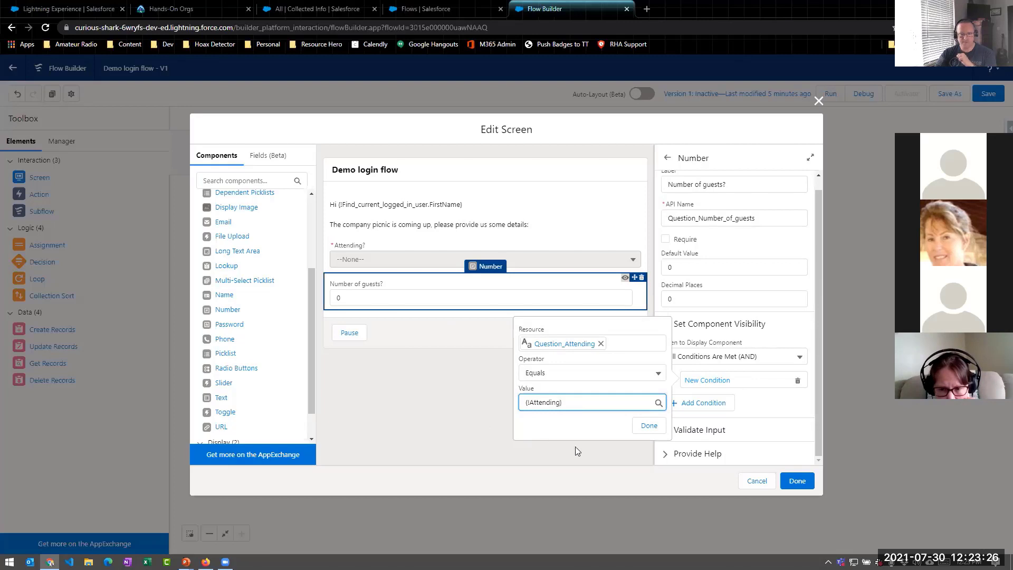
click(650, 425)
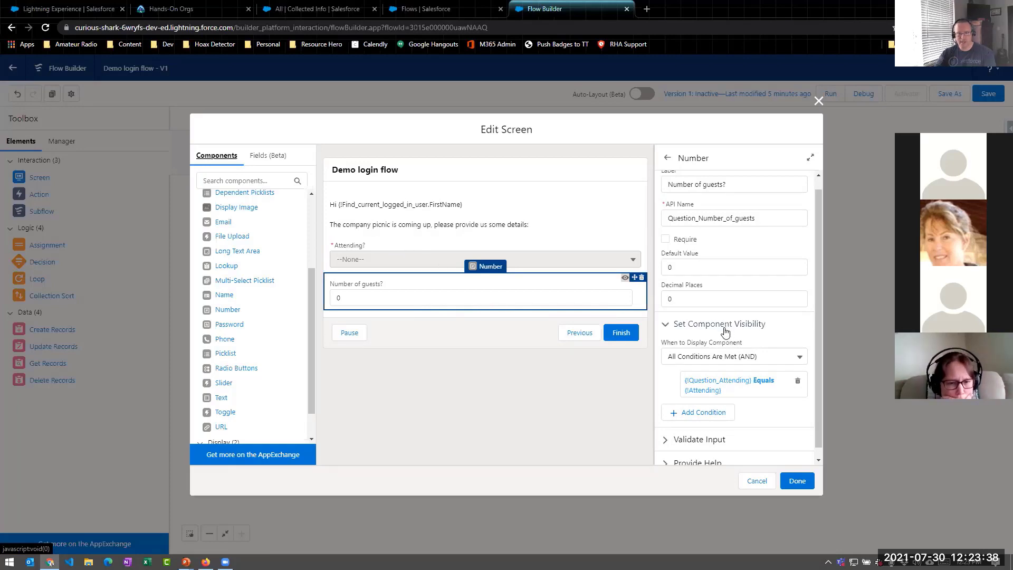
Consult the Text Input slide in the presentation, and add a Text component below Number of guests? on the screen
key(alt+Tab)
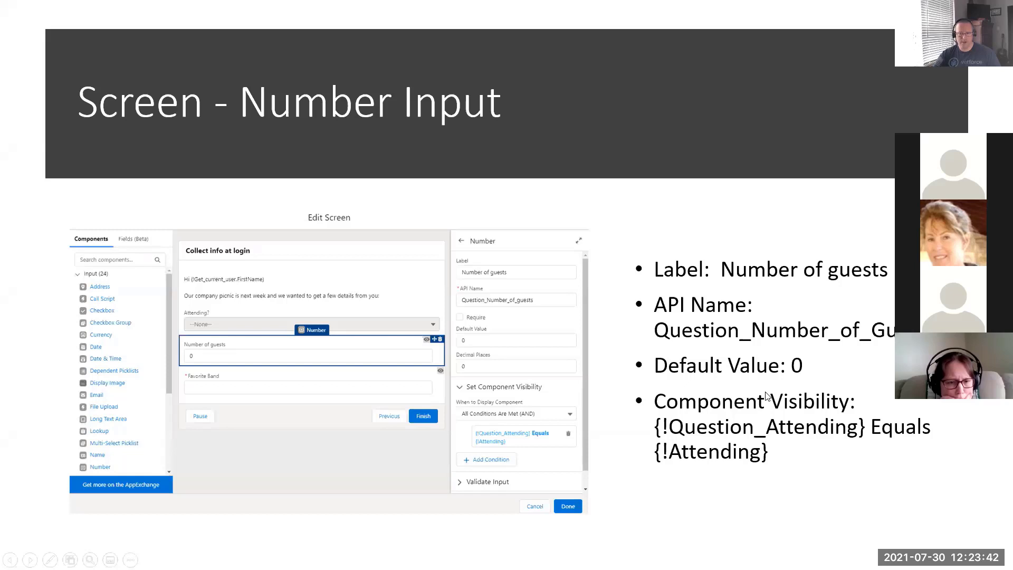
key(Right)
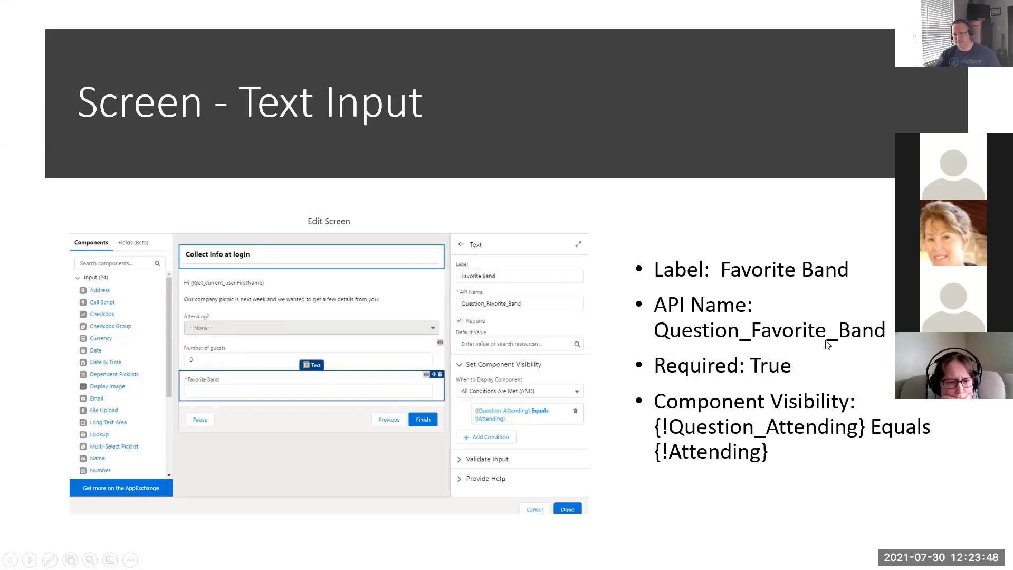
key(alt+Tab)
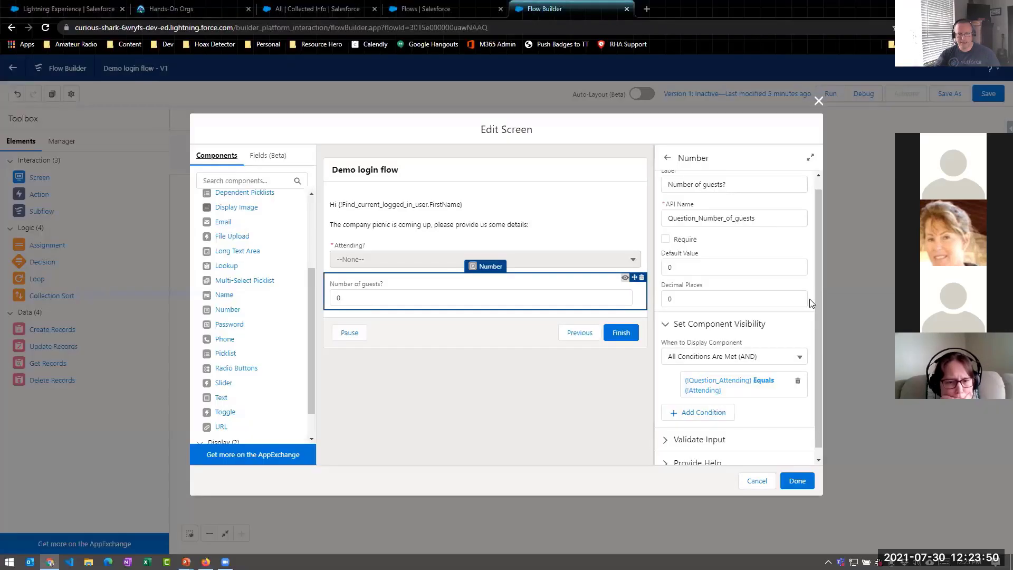
scroll(257, 250, up, 3)
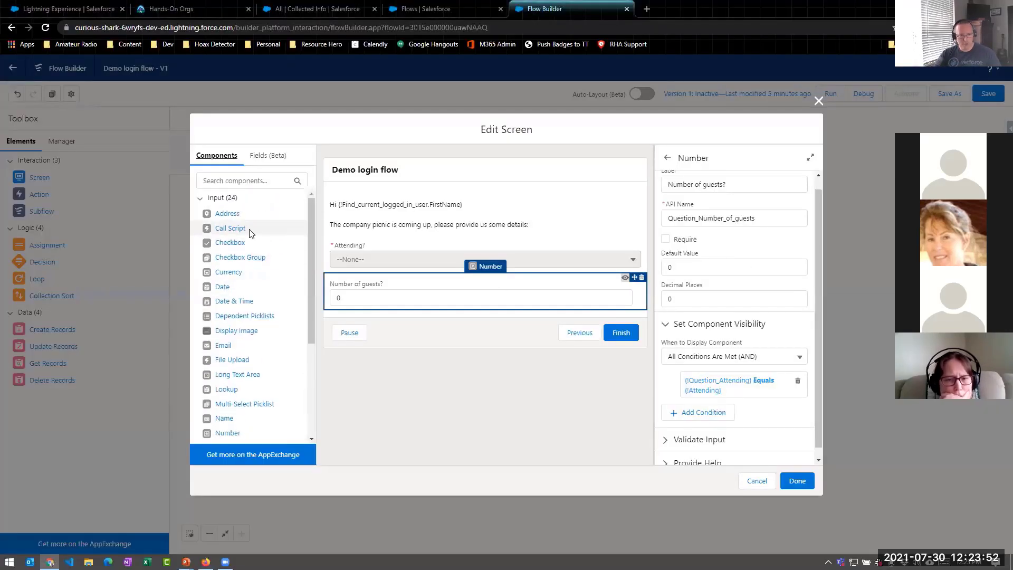
scroll(238, 384, down, 4)
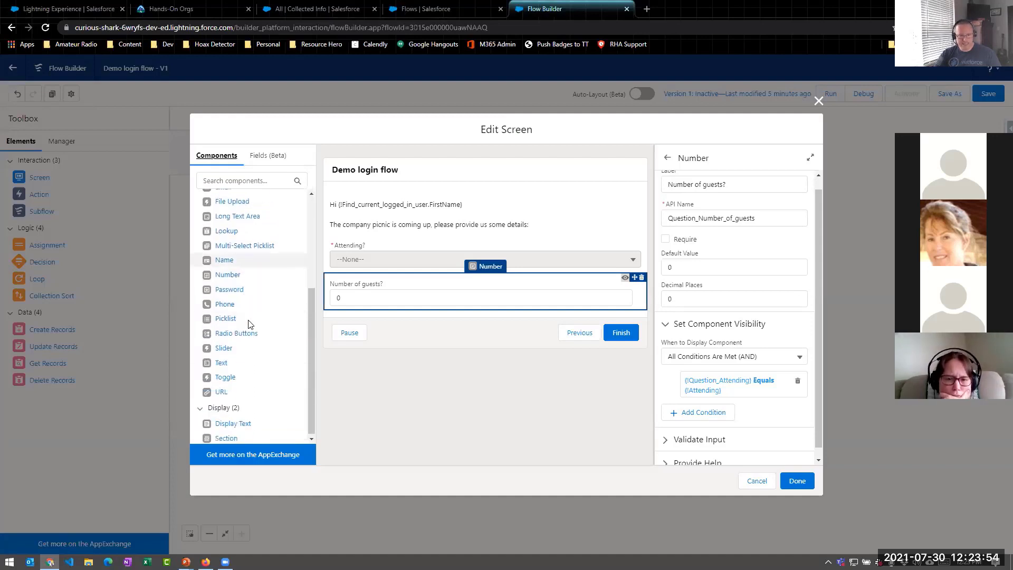
drag(222, 364, 452, 314)
Label the new text component "Favorite Band?" and set its API name to Question_Favorite_Band
click(705, 195)
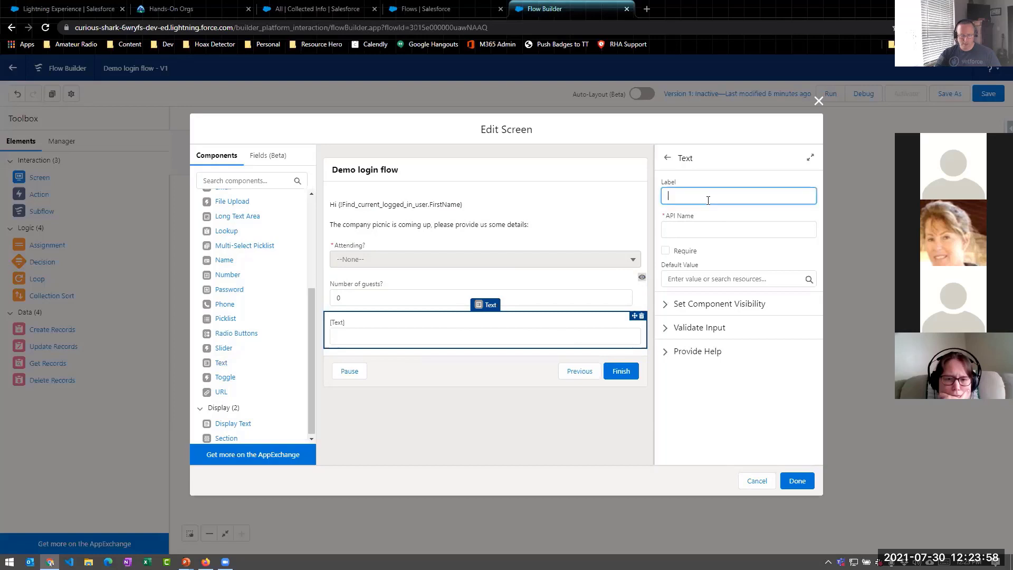
text(Favorite B)
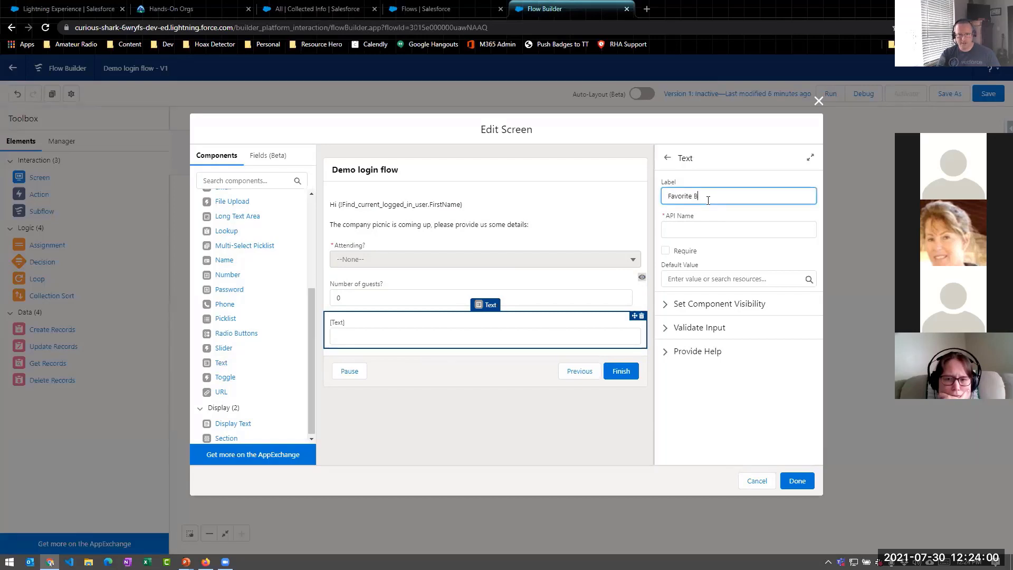
text(and?)
key(Tab)
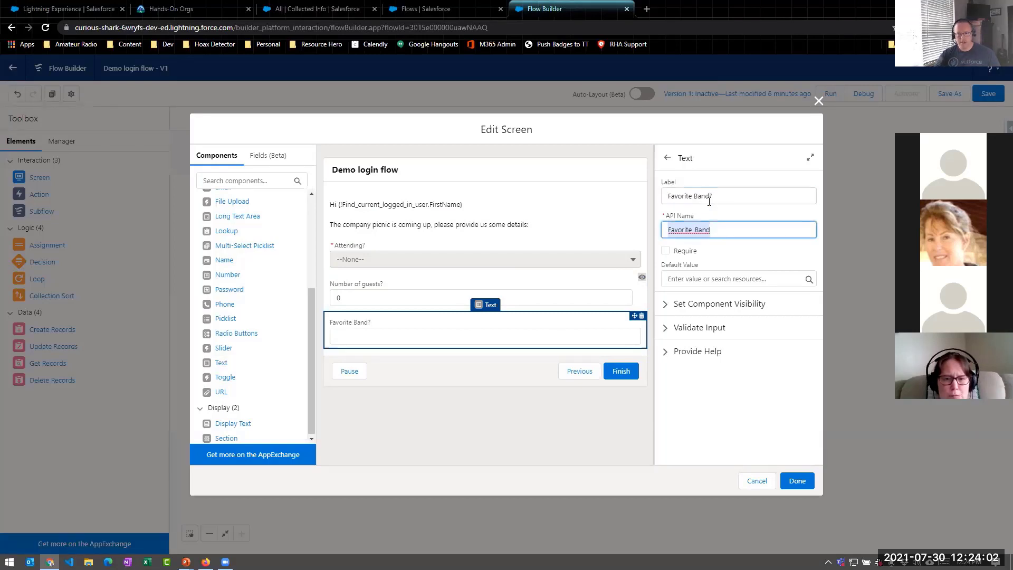
text(Question_)
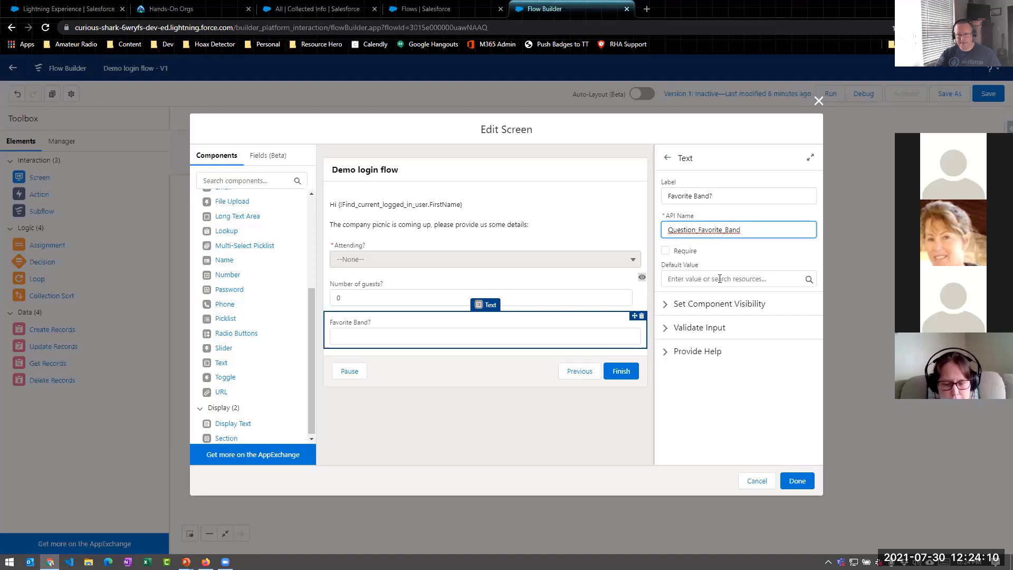
Display the Favorite Band? component only when All Conditions Are Met (AND), with the condition Question_Attending Equals the Attending choice
click(691, 304)
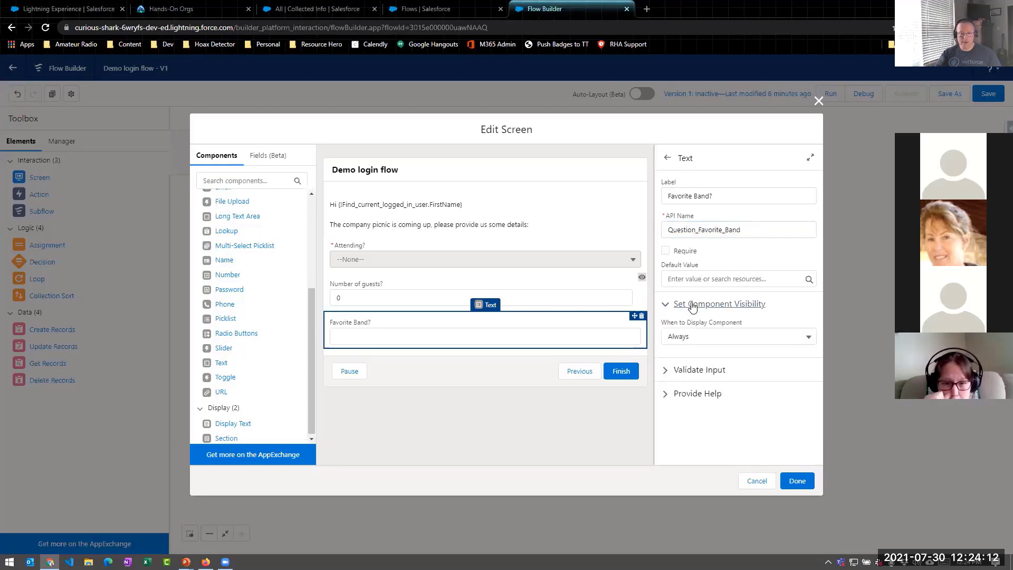
click(706, 335)
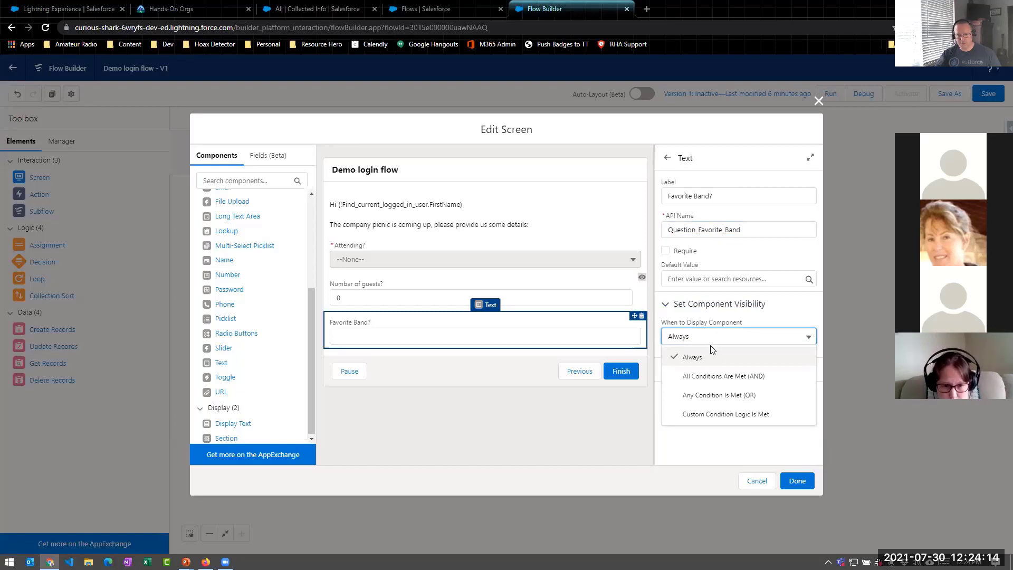
click(717, 374)
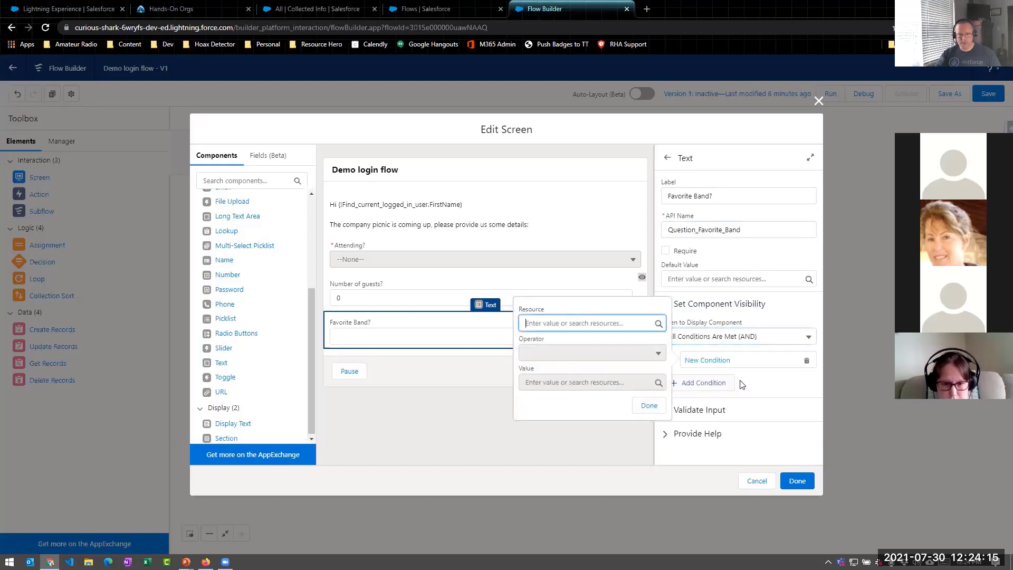
click(591, 322)
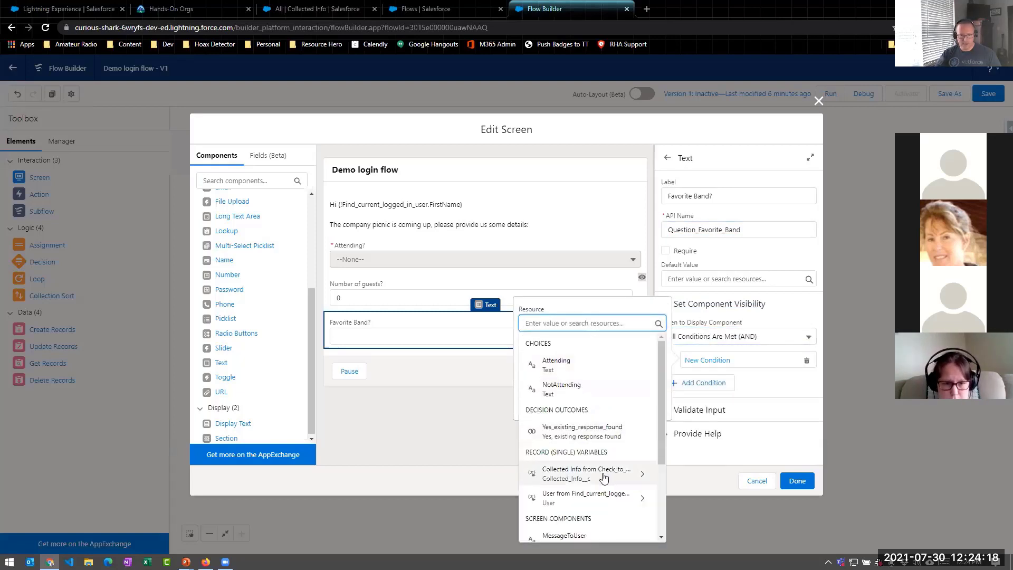
scroll(583, 425, down, 2)
click(575, 457)
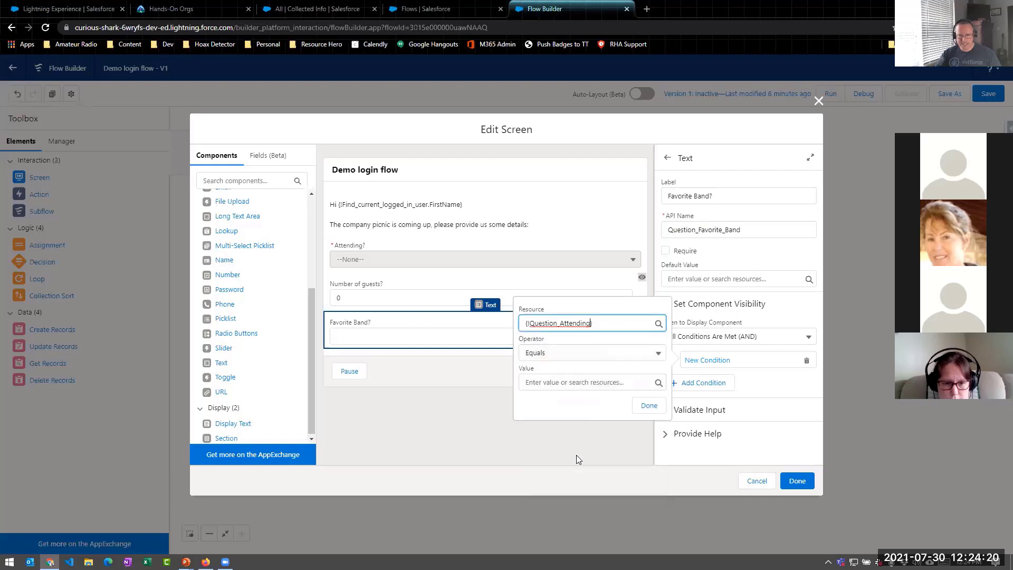
click(566, 382)
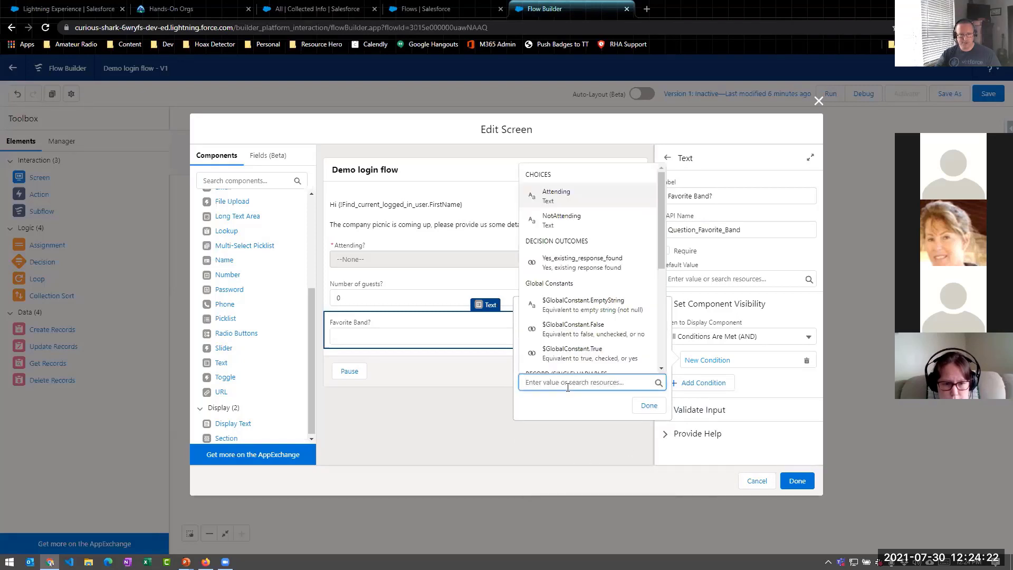
click(570, 198)
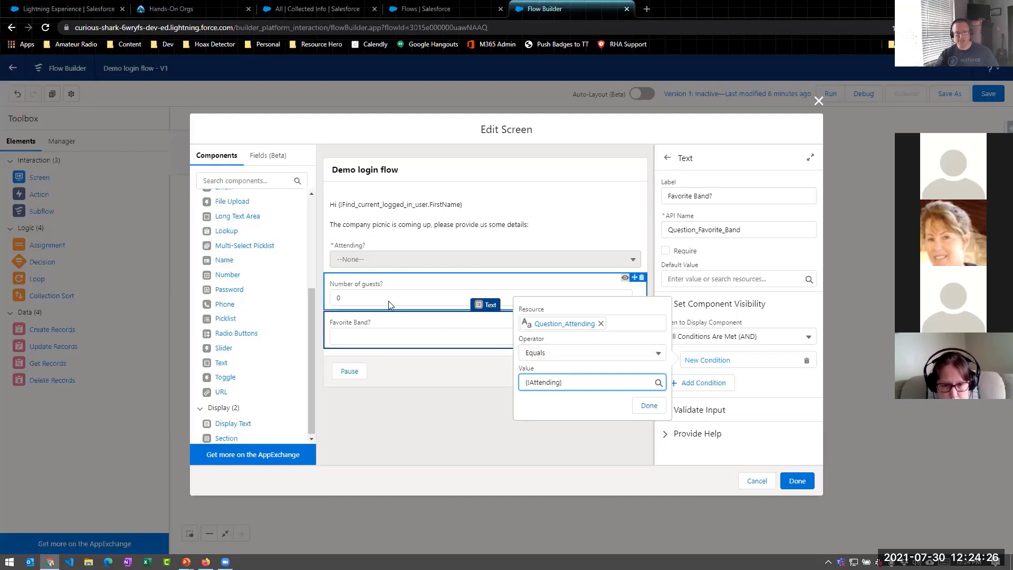
click(645, 411)
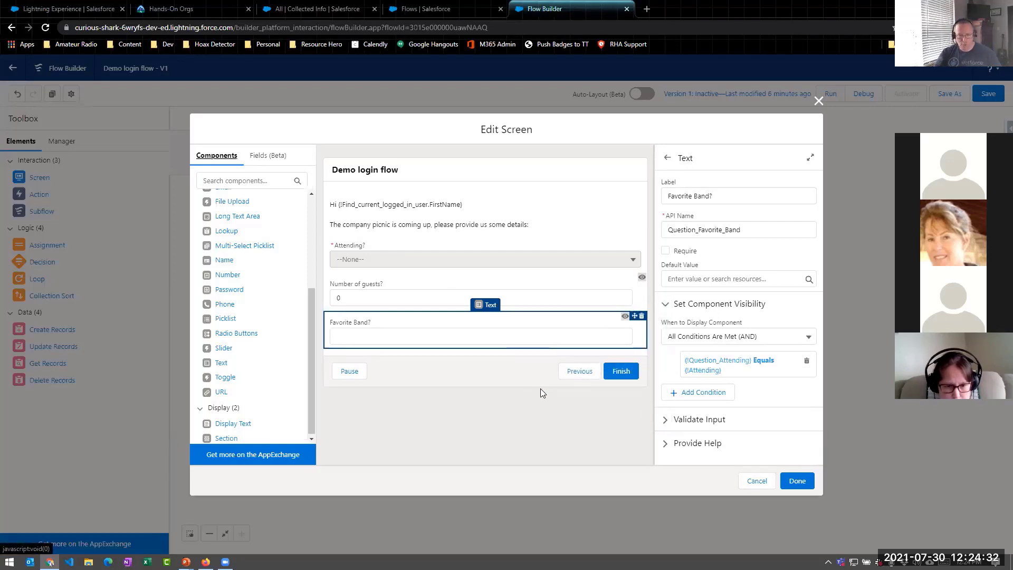
Consult the presentation's slide on the attending decision, and confirm the screen's edits and save the flow
key(alt+Tab)
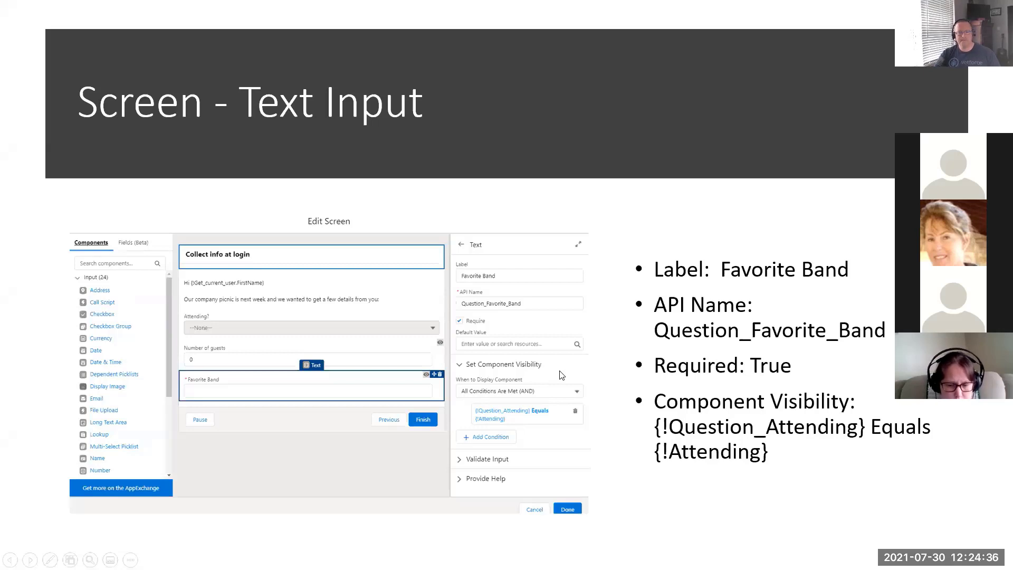
key(Right)
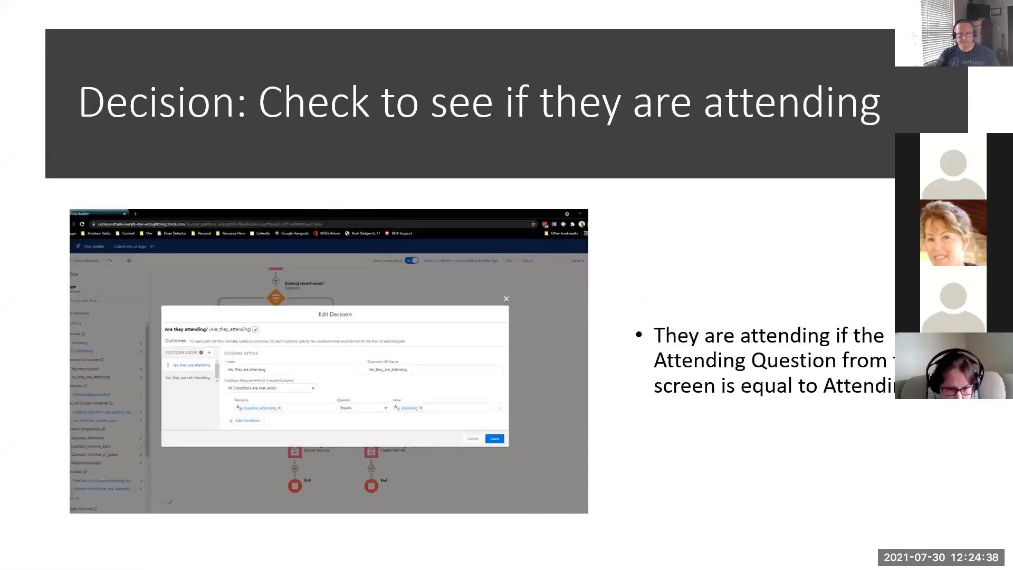
key(alt+Tab)
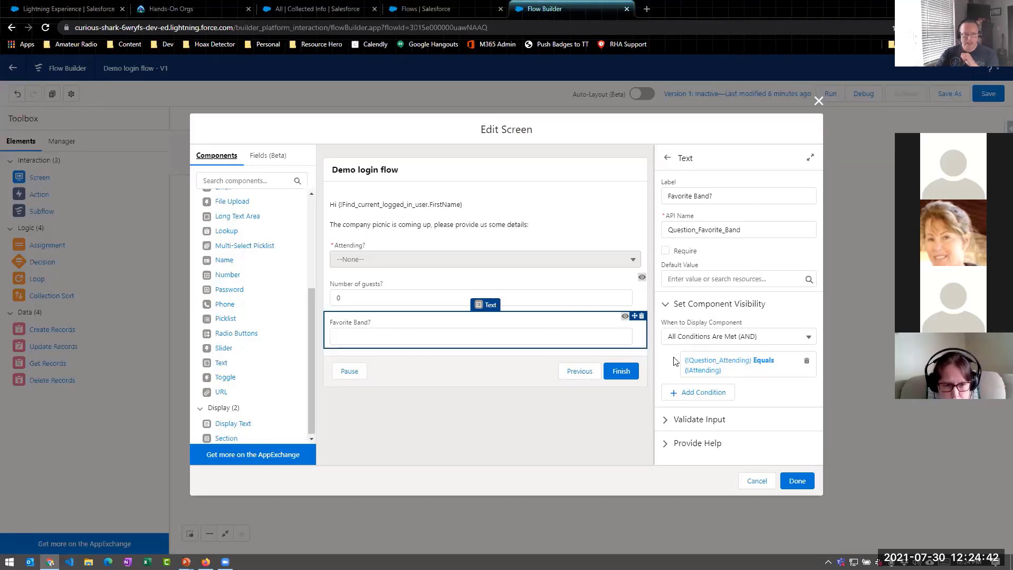
click(804, 487)
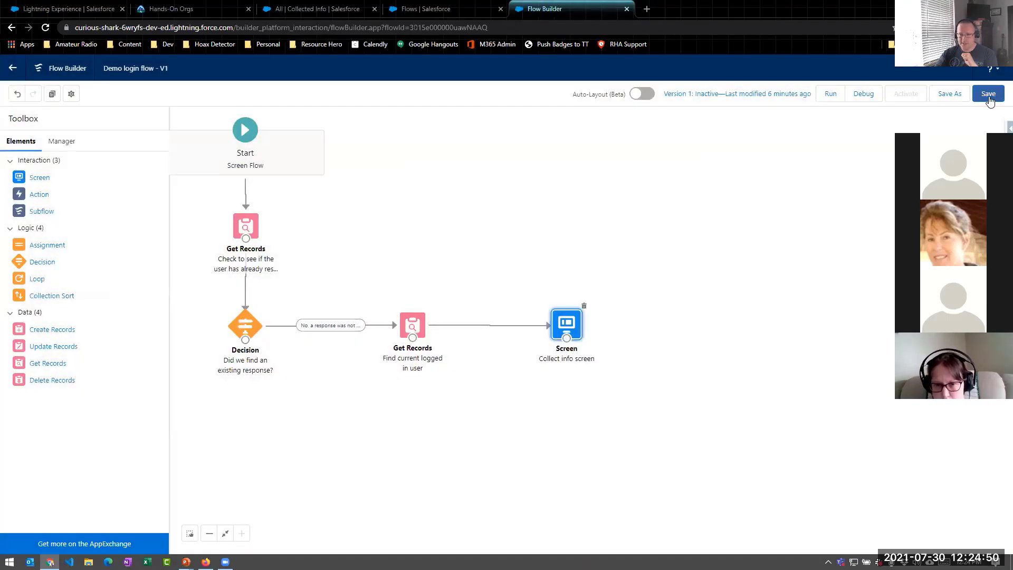
click(988, 99)
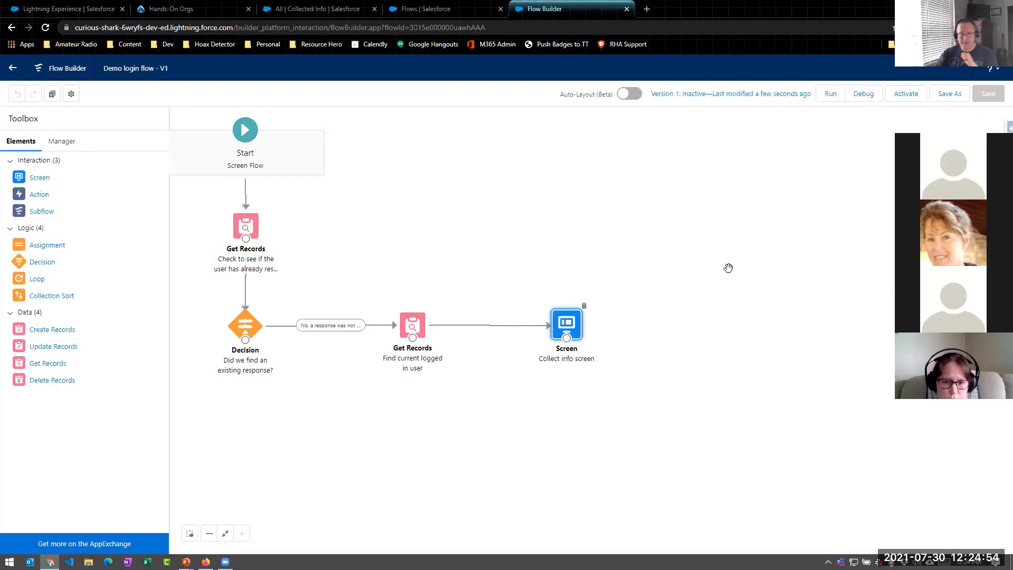
Add a Decision element below the Collect info screen and label it "Are they attending?" with API name Are_they_attending
drag(658, 333, 707, 305)
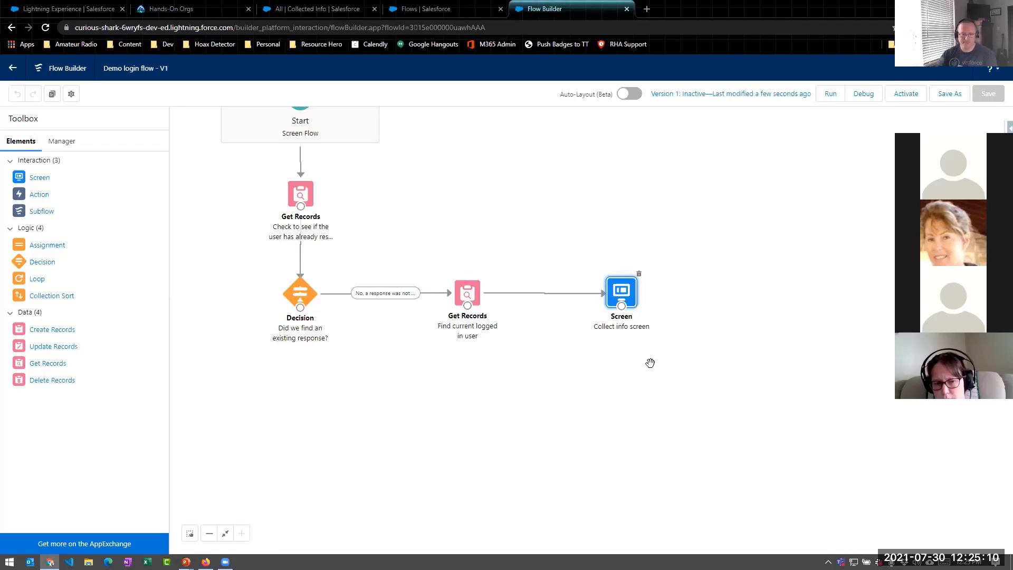
drag(621, 407, 638, 332)
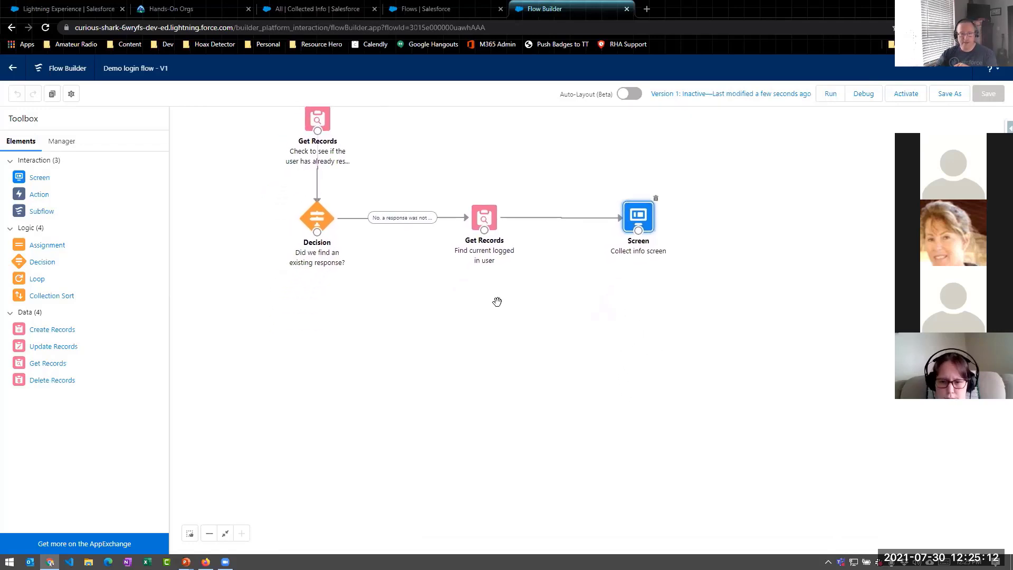
drag(47, 263, 626, 310)
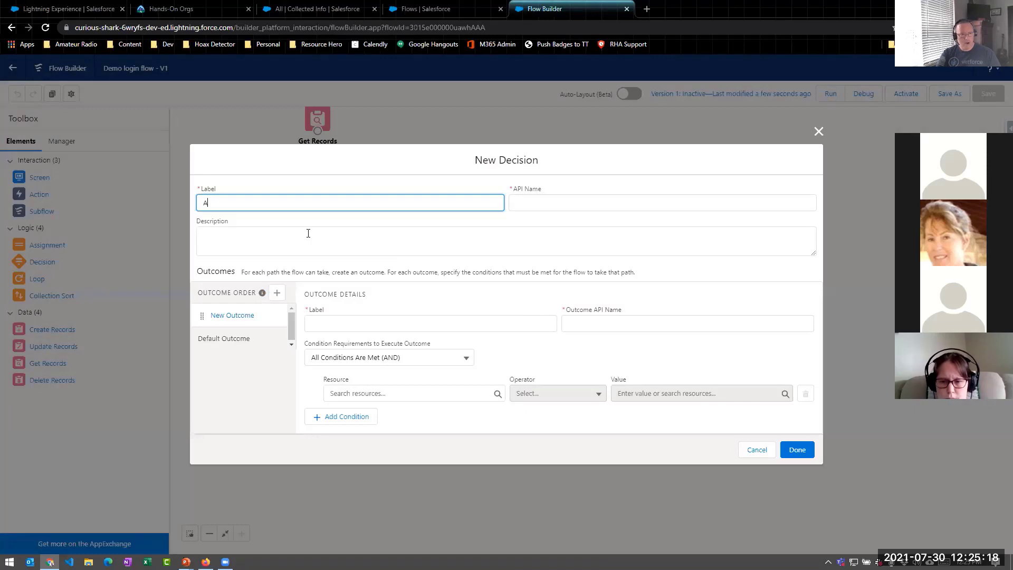
text(Are they attending)
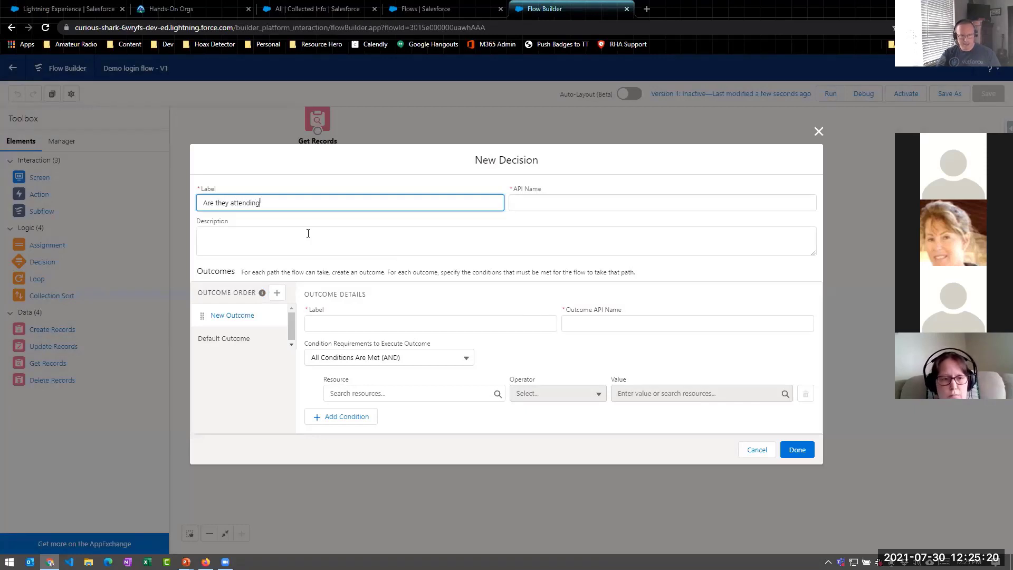
text(?)
key(Tab)
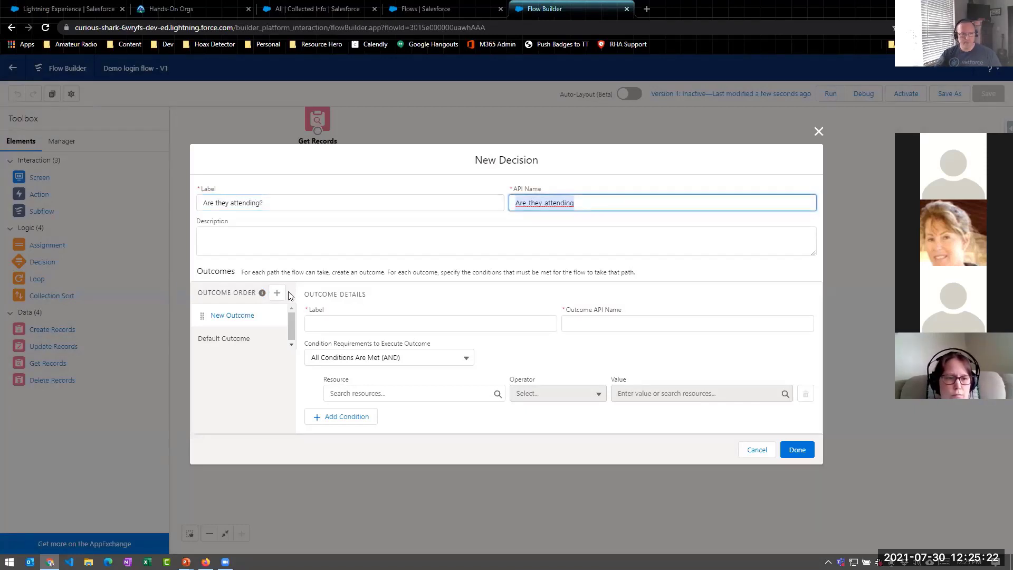
Define the decision outcome "Yes, they are attending" with the condition Question_Attending Equals the Attending choice
click(346, 322)
text(Yes)
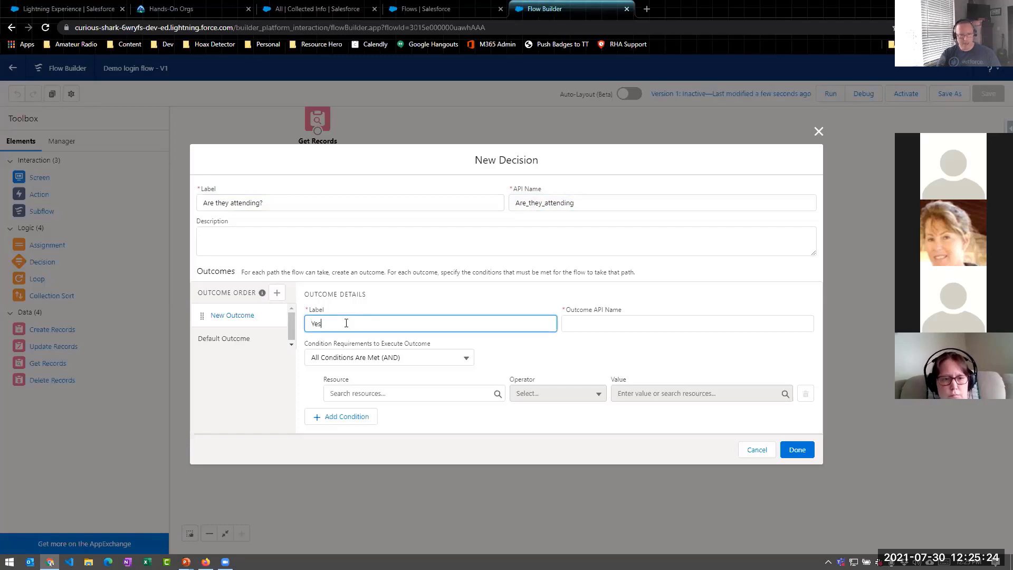
text(, they are atten)
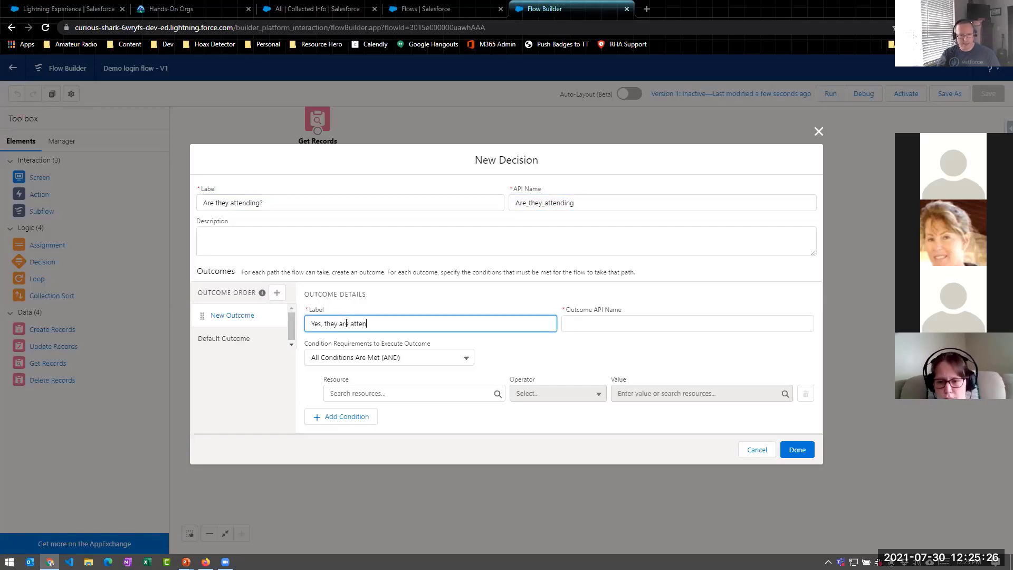
text(ding)
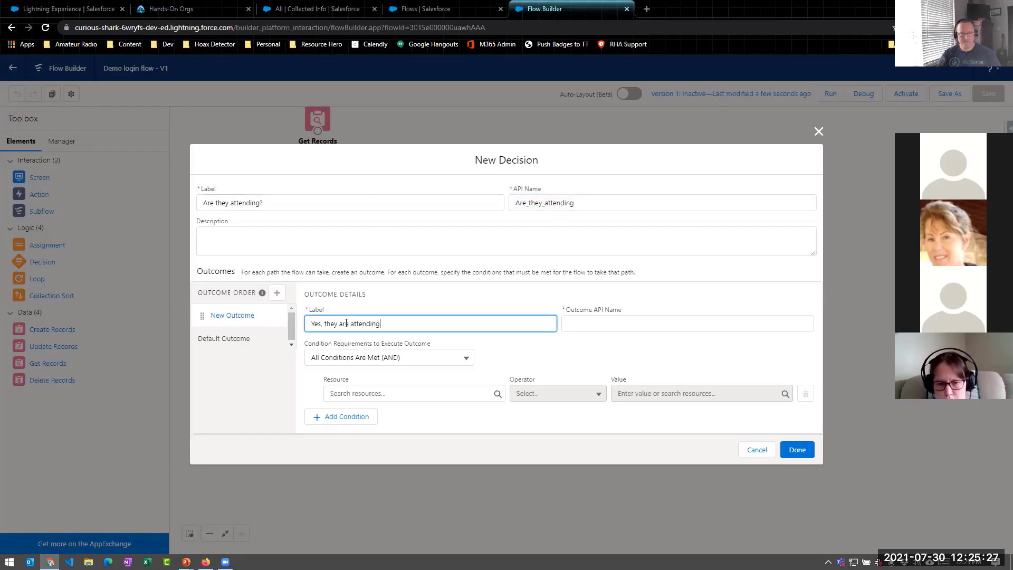
click(395, 393)
scroll(426, 295, down, 3)
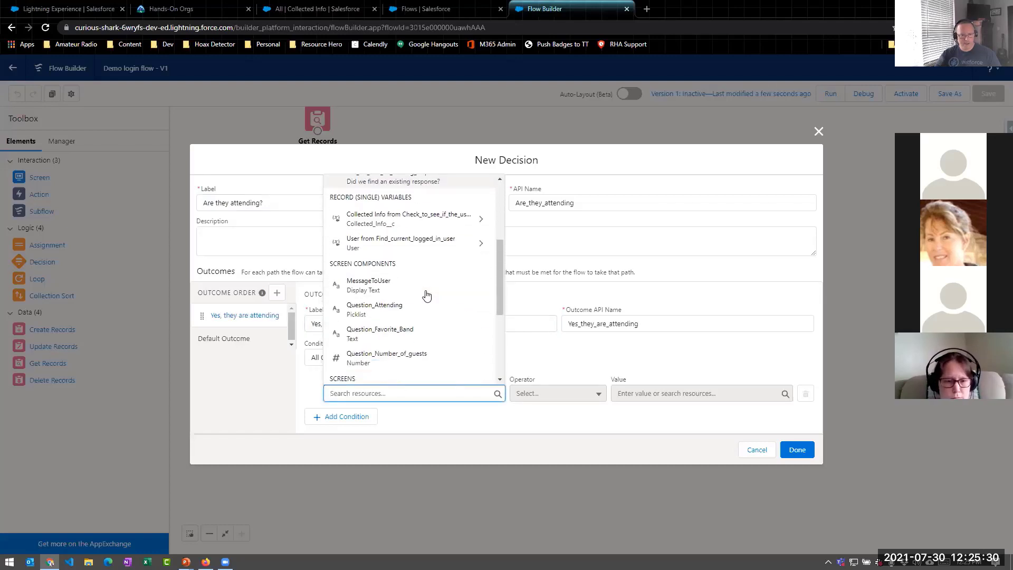
click(414, 311)
click(651, 393)
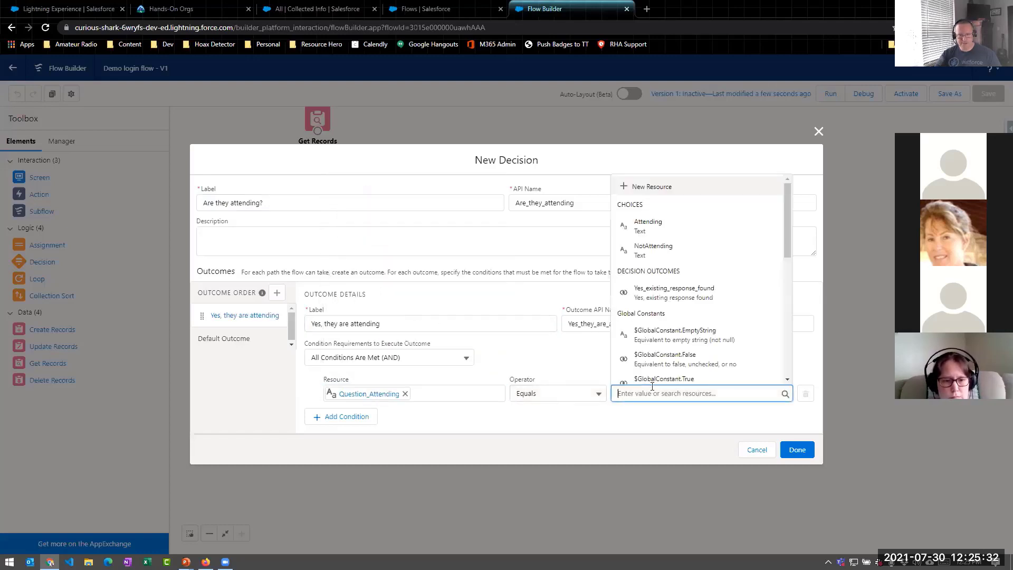
click(678, 228)
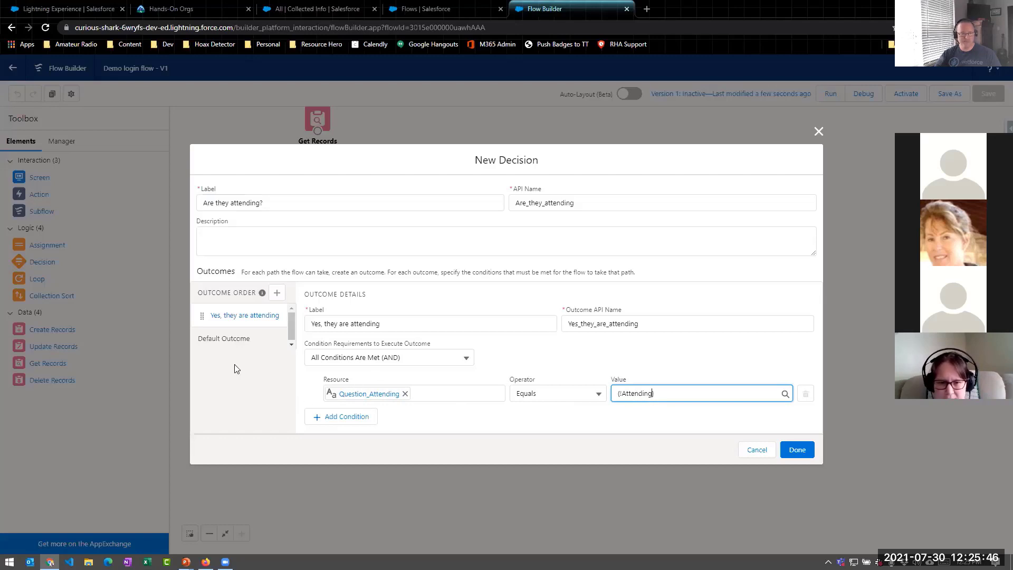
Label the decision's default outcome "No, they are not attending" and confirm the new Decision element
click(242, 339)
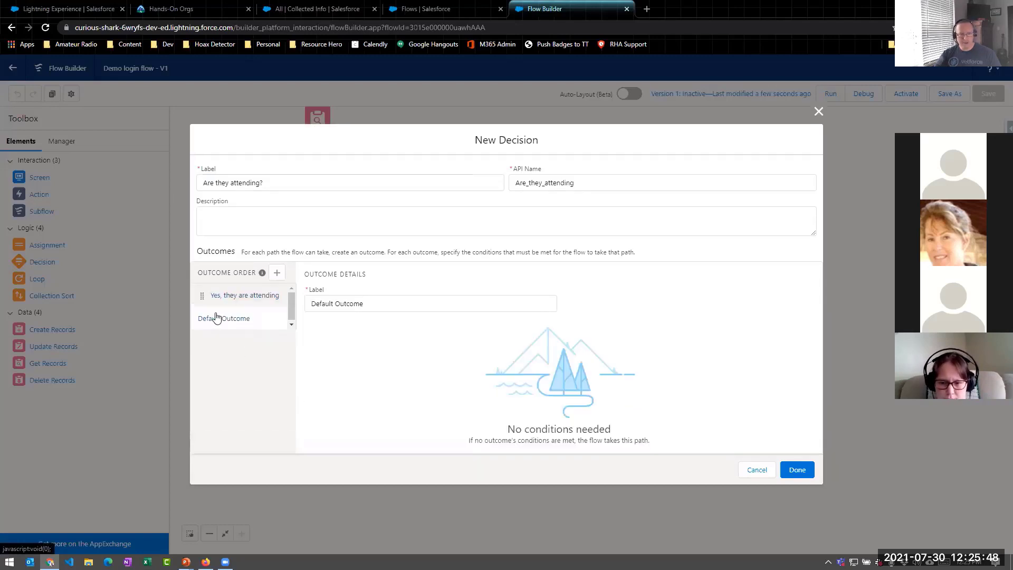
double_click(342, 299)
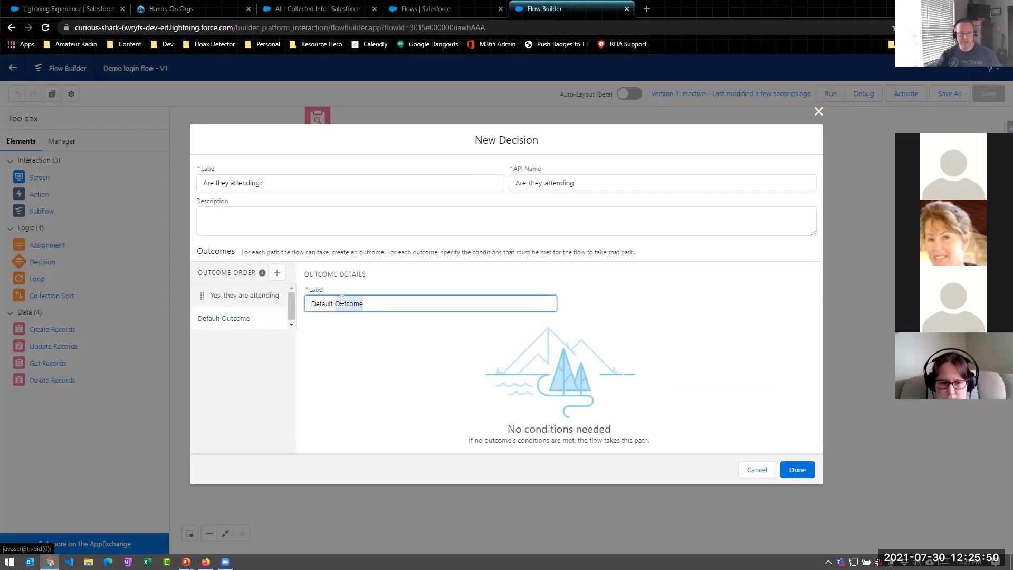
triple_click(342, 300)
text(No)
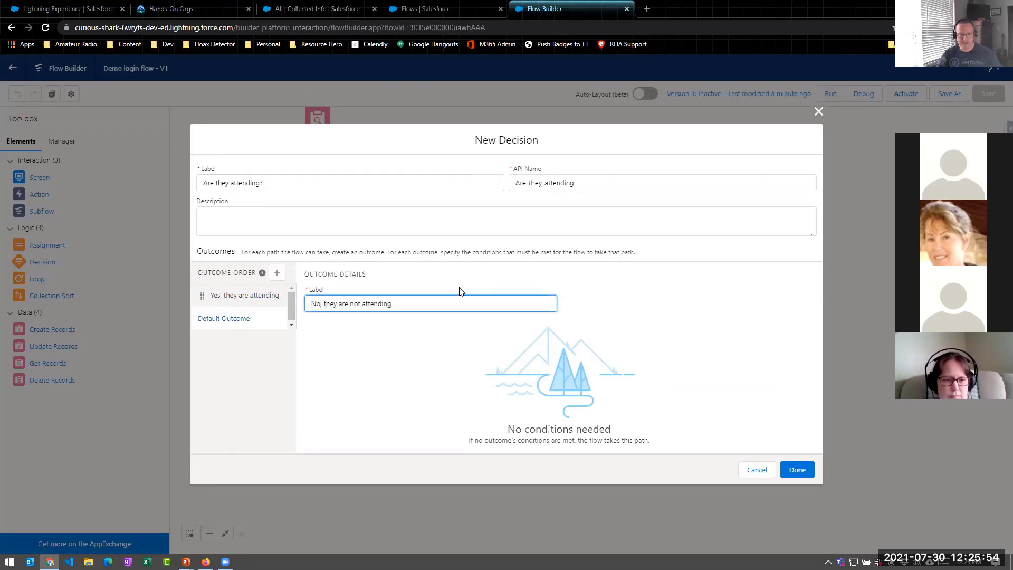
text(, they are not attending)
click(802, 473)
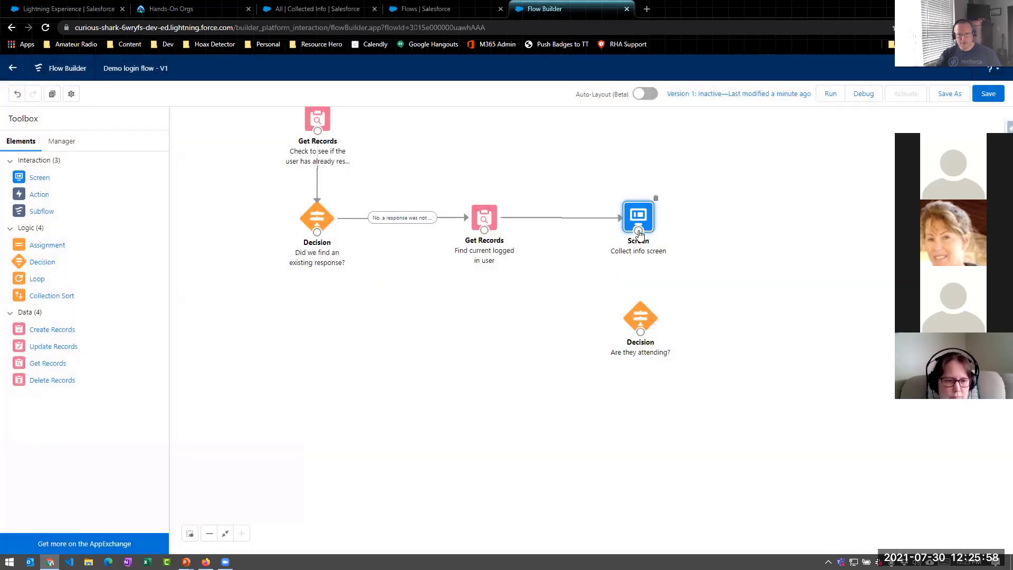
Connect the Collect info screen to the "Are they attending?" decision and save the flow
drag(639, 233, 639, 262)
drag(641, 320, 641, 317)
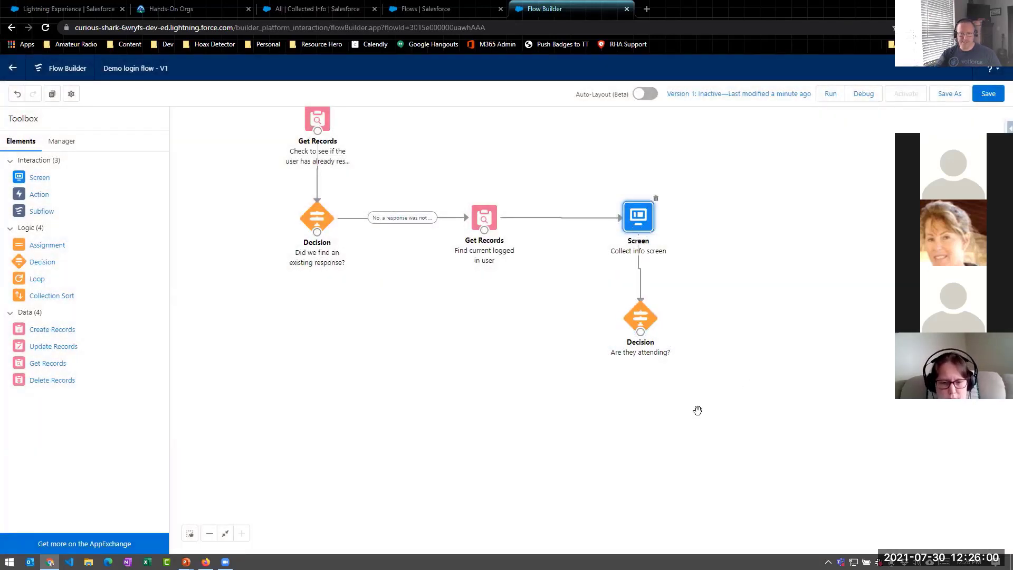
click(988, 95)
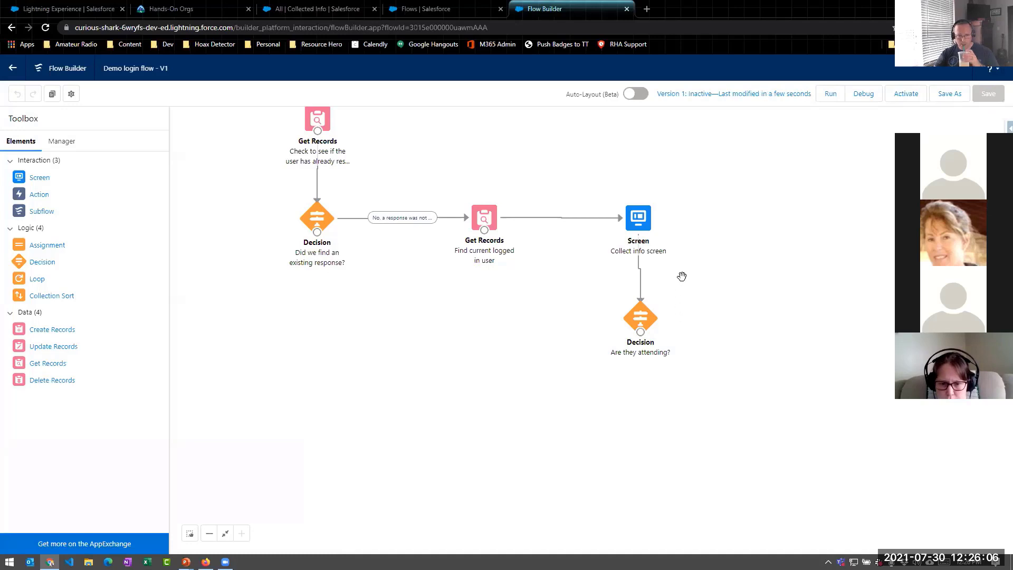
drag(516, 325, 497, 413)
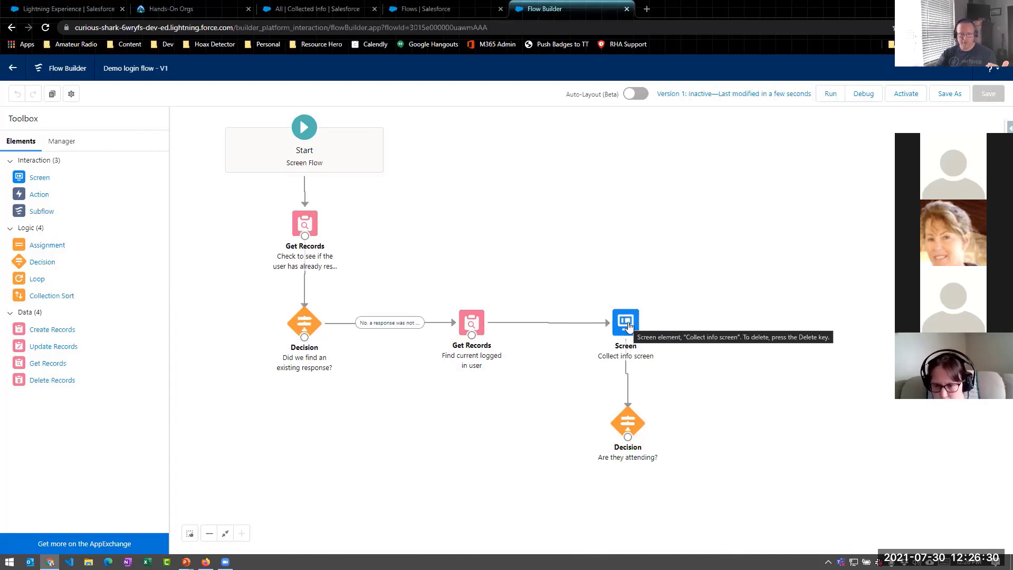
scroll(649, 372, down, 3)
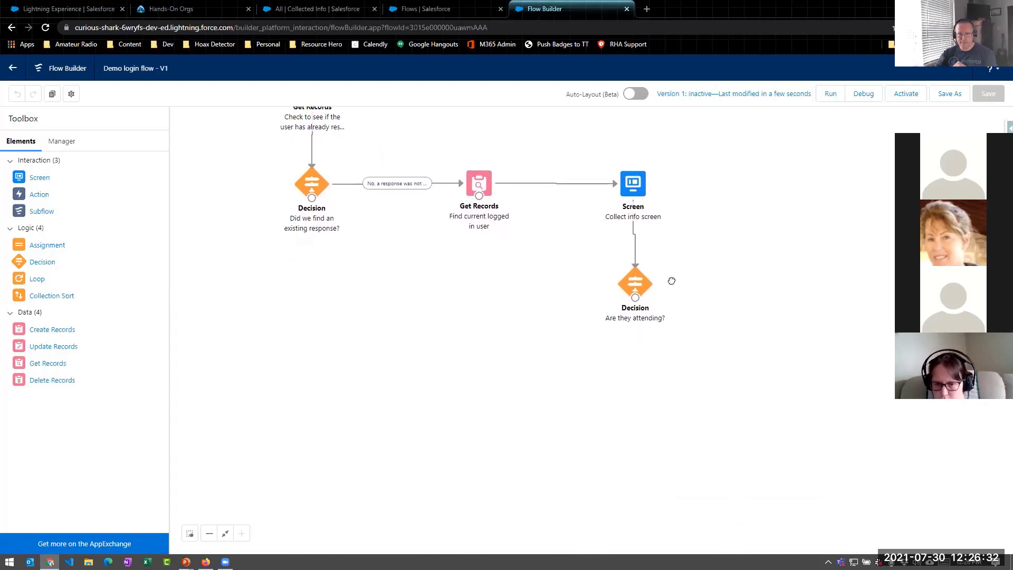
drag(639, 285, 637, 285)
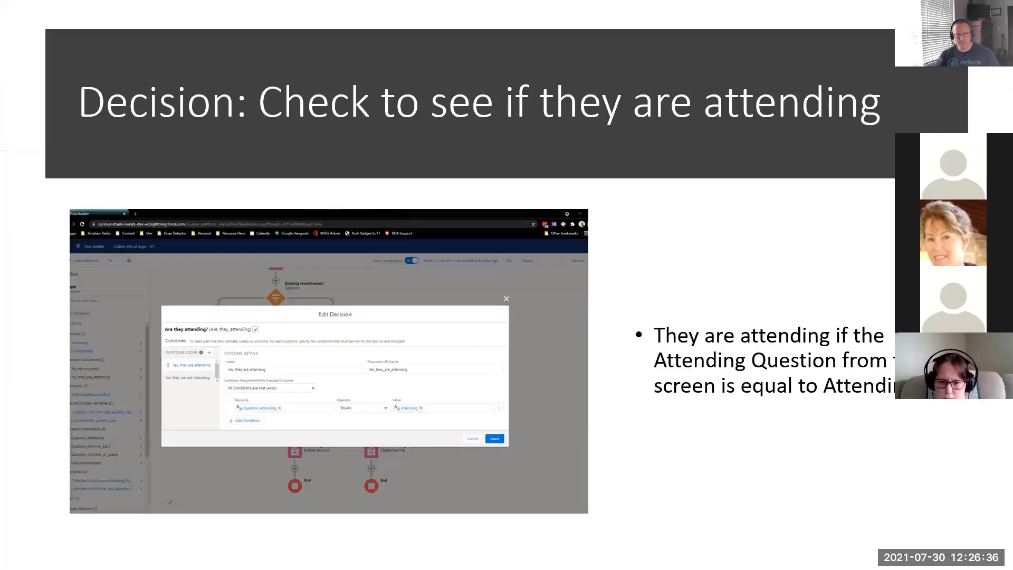
Consult the PowerPoint presentation's Variables and Create Records slides, and leave the slide show
key(Right)
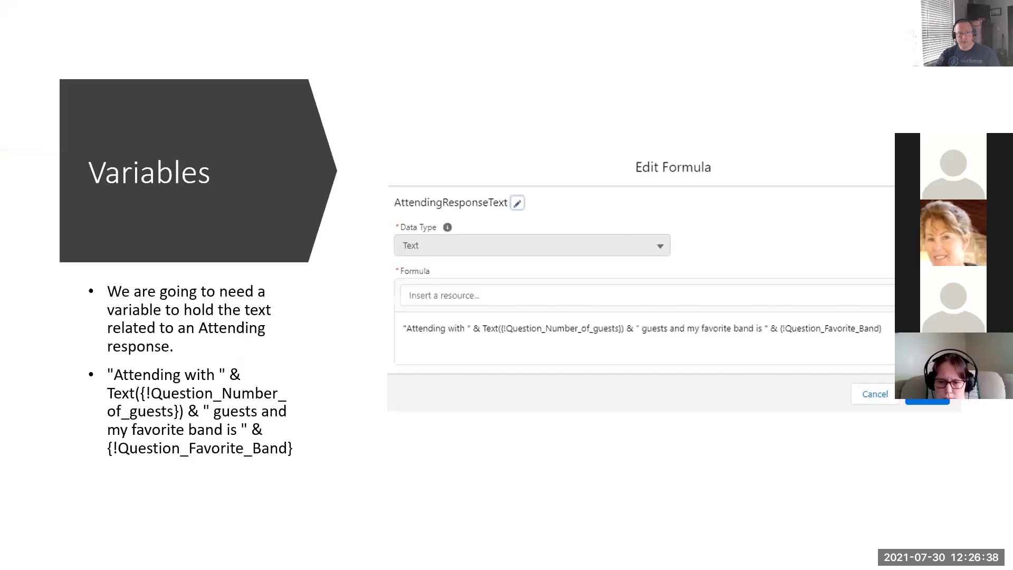
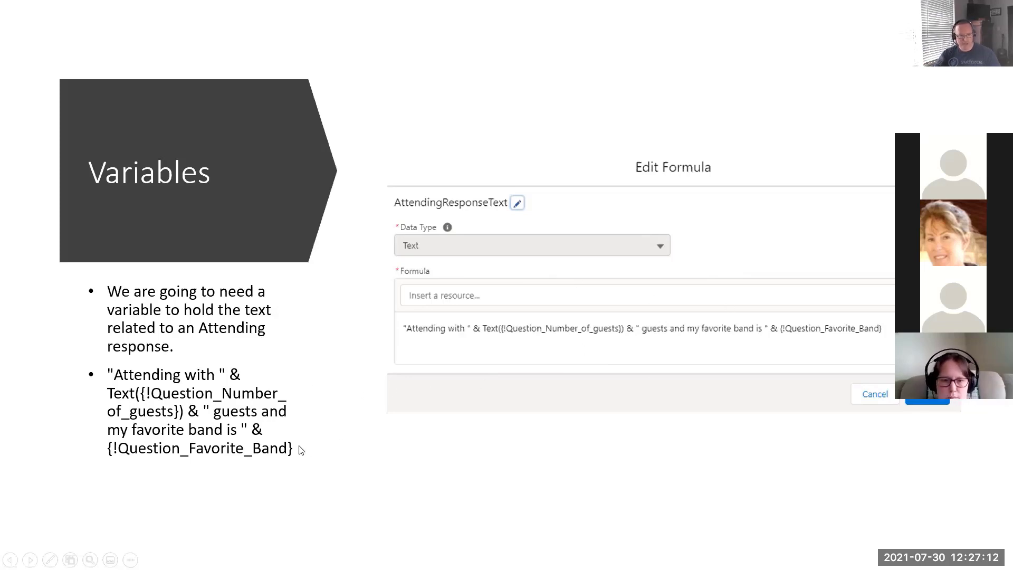
click(240, 419)
click(510, 360)
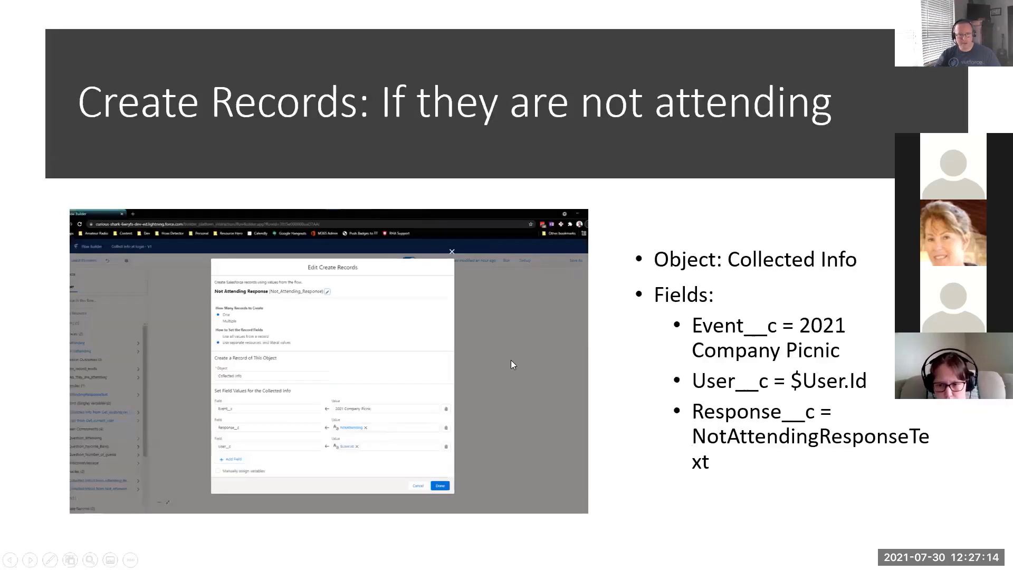
scroll(553, 352, up, 2)
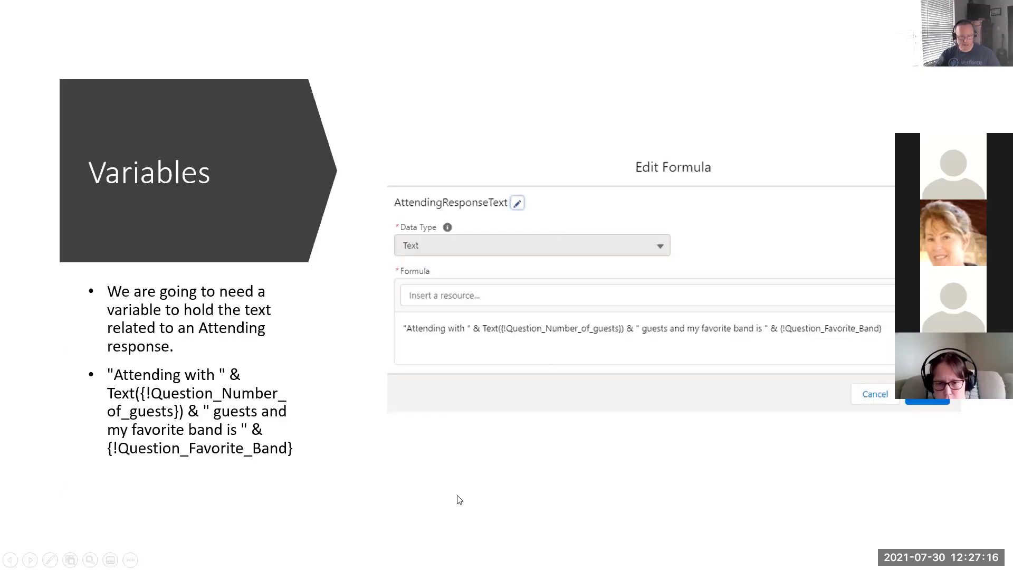
key(Right)
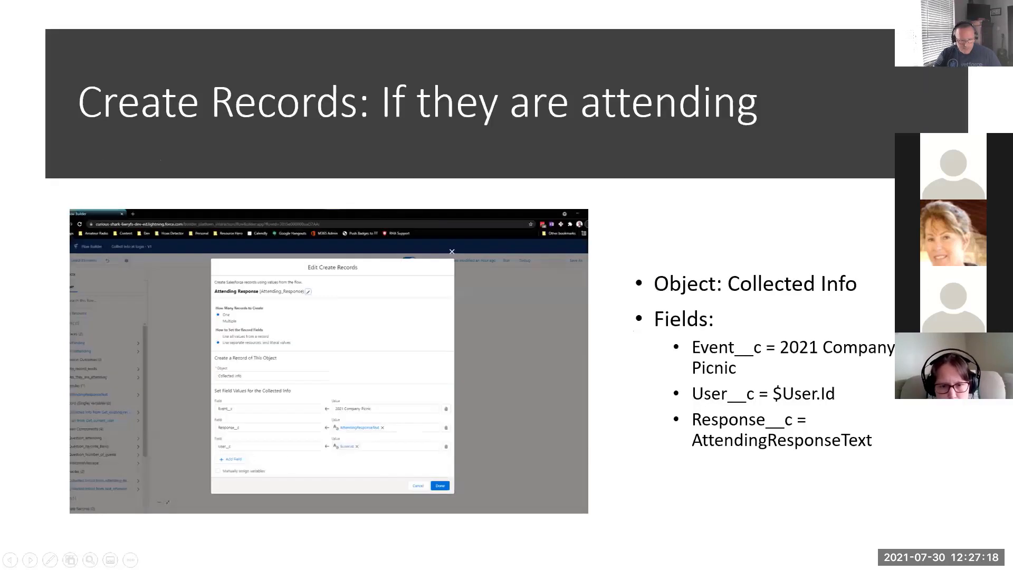
key(Right)
key(Escape)
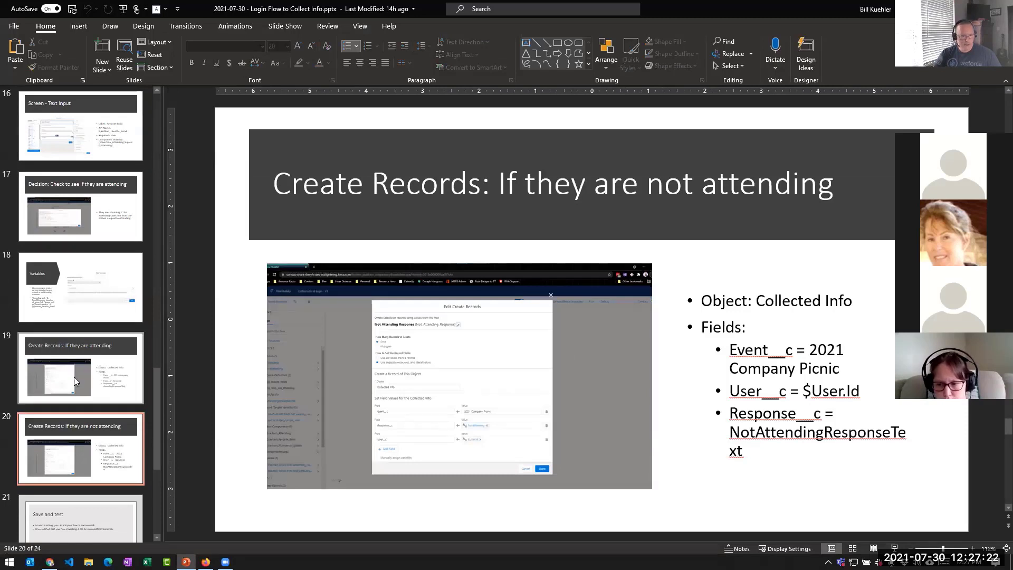
Select the attending response formula text, starting at "Attending with", in the second bullet of the Variables slide
click(91, 297)
mouse_move(441, 439)
mouse_down()
mouse_move(380, 426)
mouse_move(450, 457)
mouse_move(438, 458)
mouse_up()
double_click(316, 404)
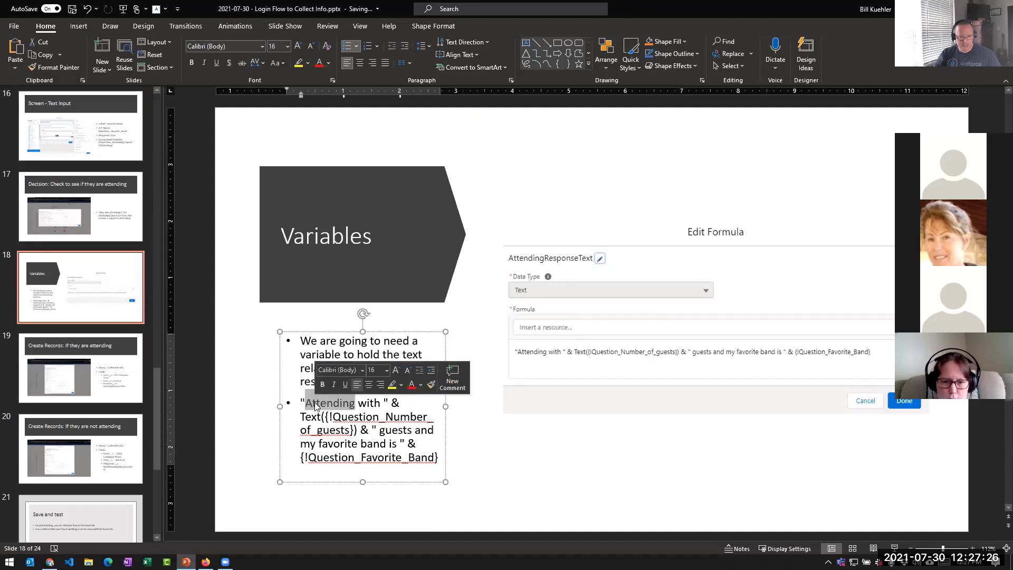
Copy the attending-response formula text from the Variables slide and switch to Flow Builder in Chrome
drag(300, 404, 438, 458)
key(ctrl+c)
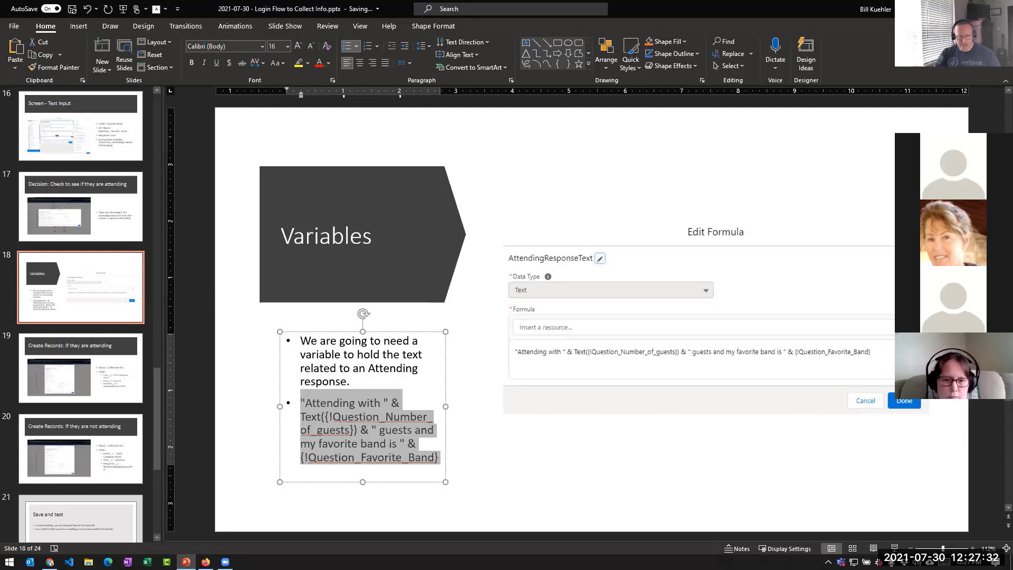
key(alt+Tab)
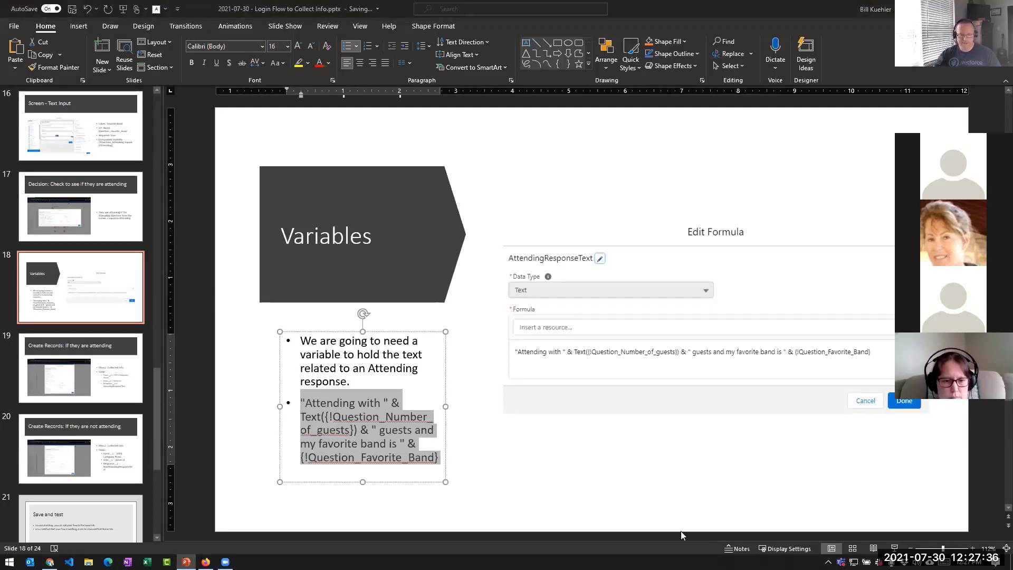
key(alt+Tab)
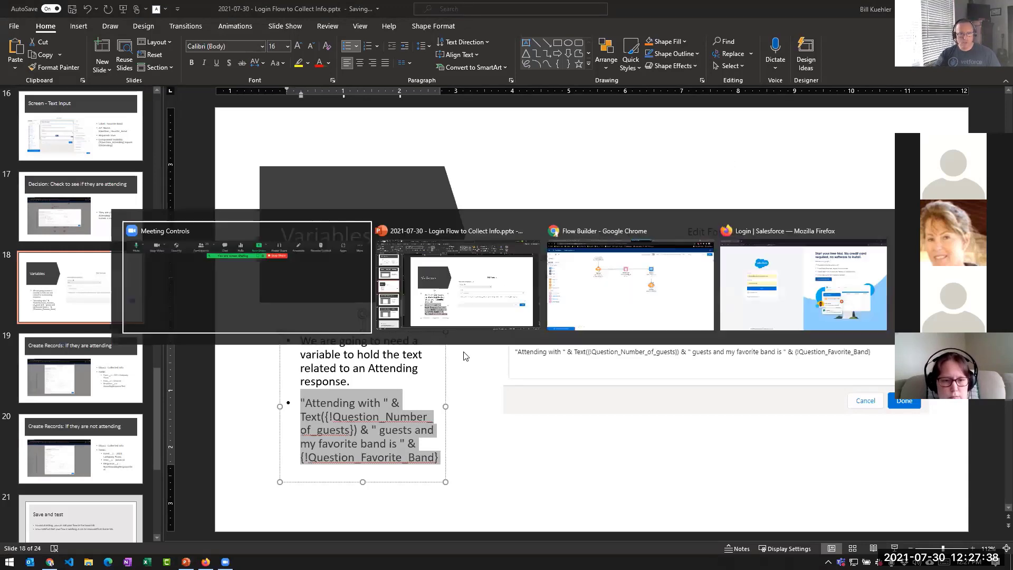
click(649, 273)
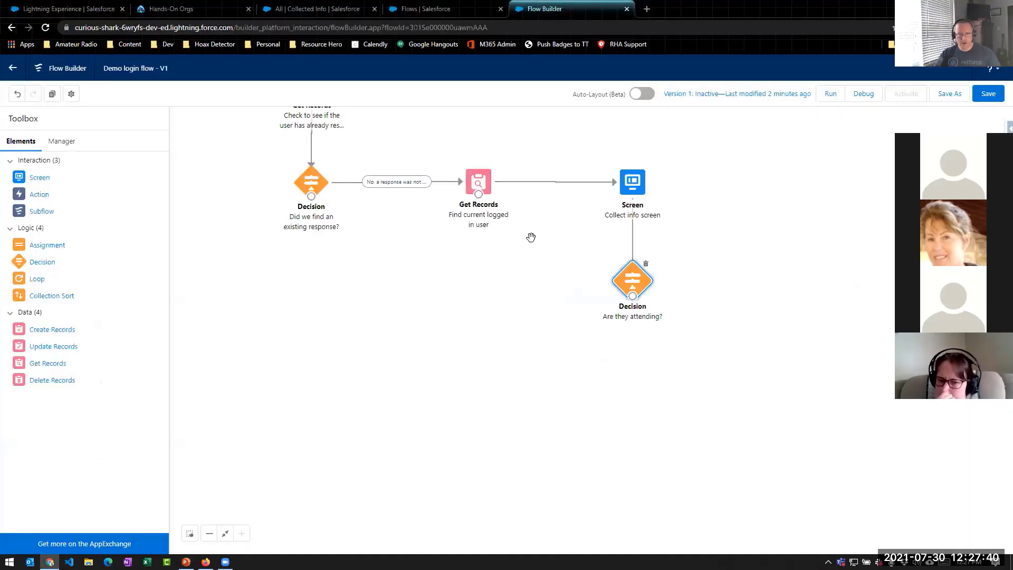
Start a new flow resource of type Formula with the API name AttendingResponseText
scroll(654, 411, up, 2)
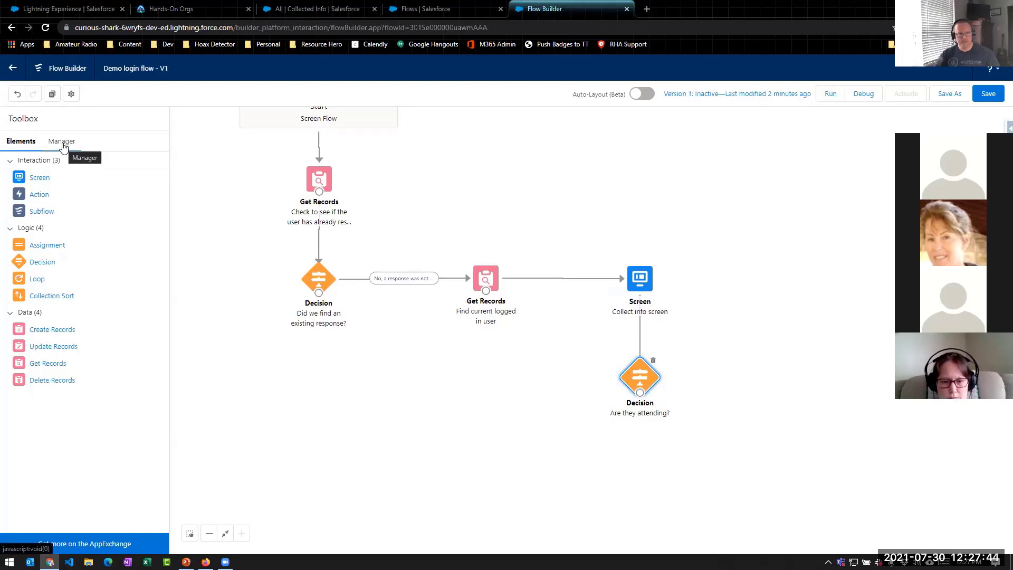
click(62, 143)
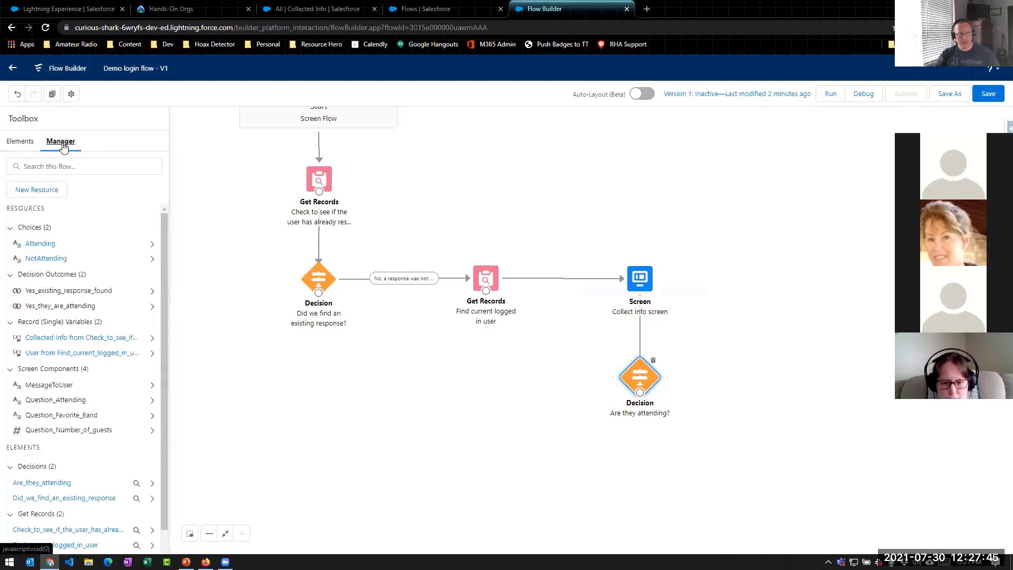
click(21, 191)
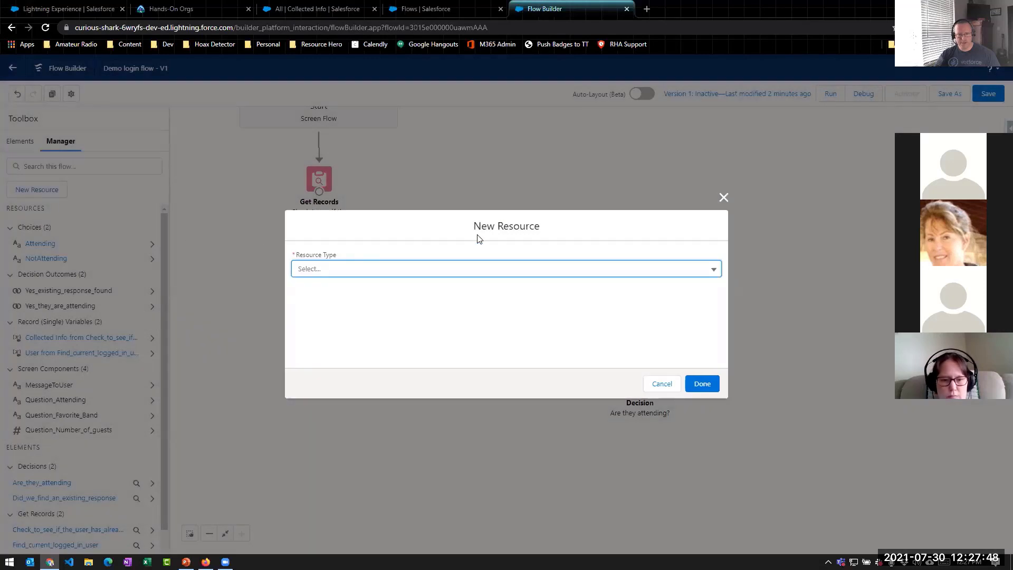
click(461, 272)
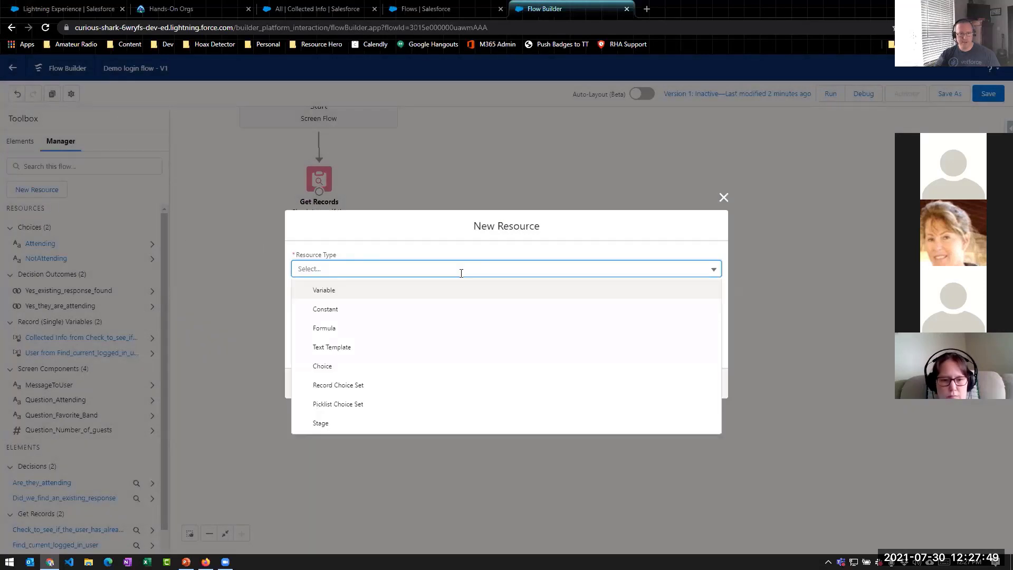
click(319, 328)
click(432, 251)
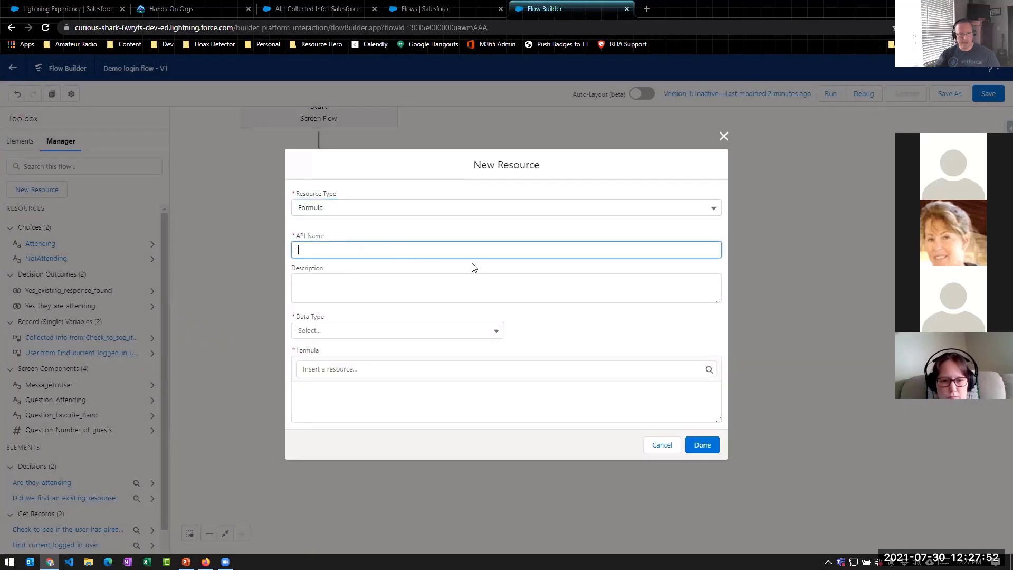
text(A)
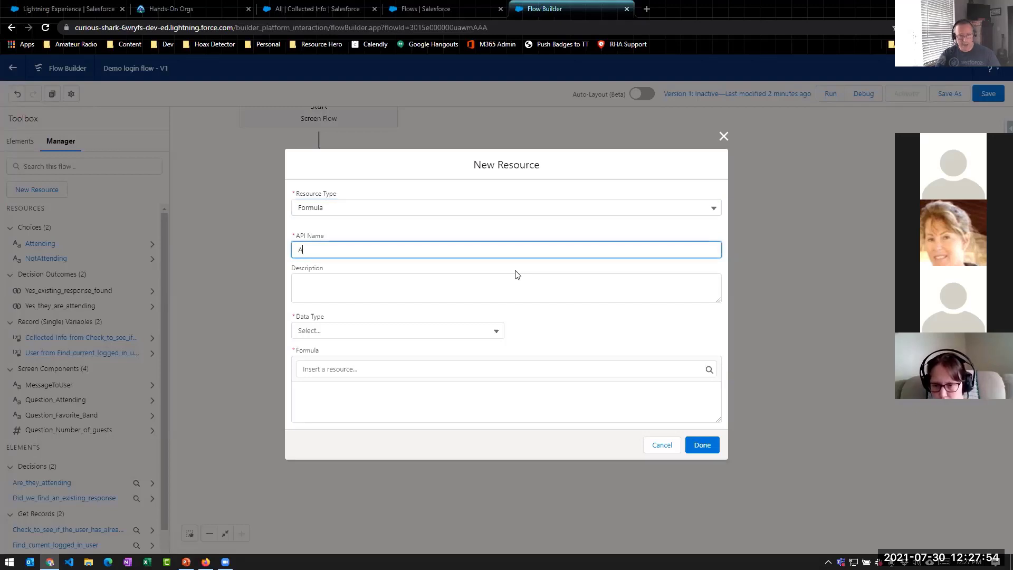
text(ttendingRespo)
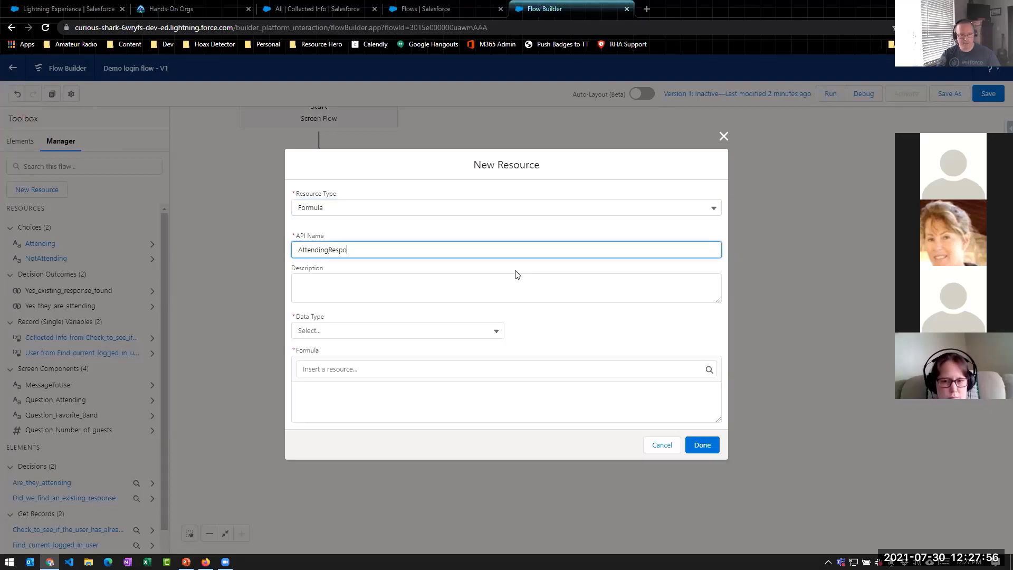
text(nse)
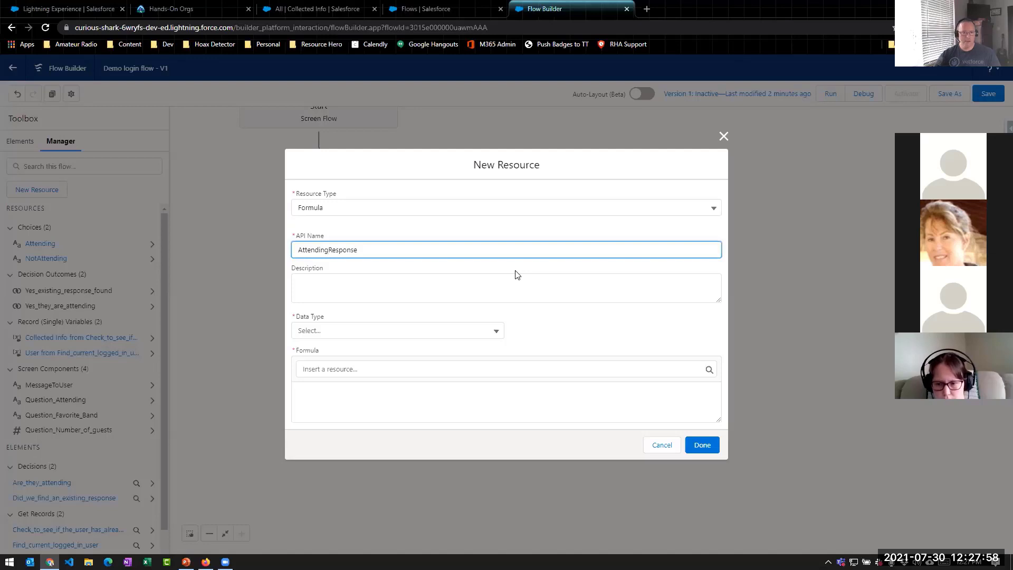
text(Text)
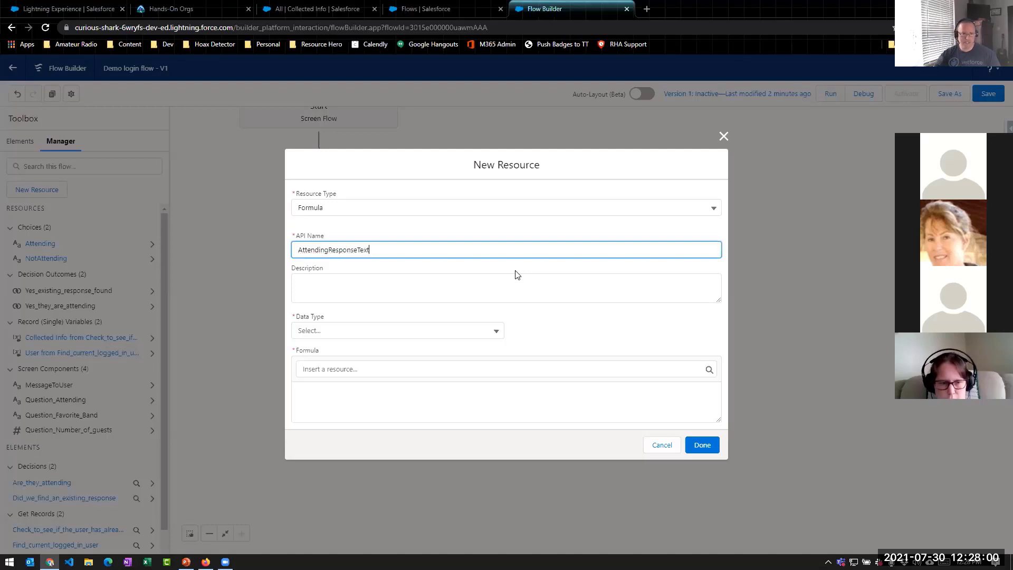
Set the data type to Text and paste the formula "Attending with " & Text({!Question_Number_of_guests}) & " guests and my favorite band is " & {!Question_Favorite_Band}
click(375, 330)
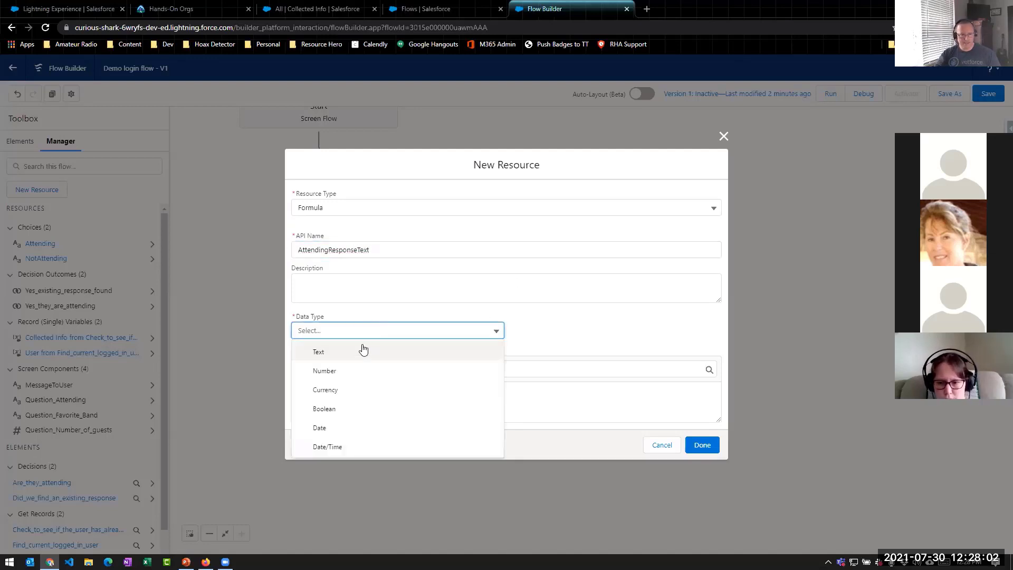
click(362, 350)
click(346, 402)
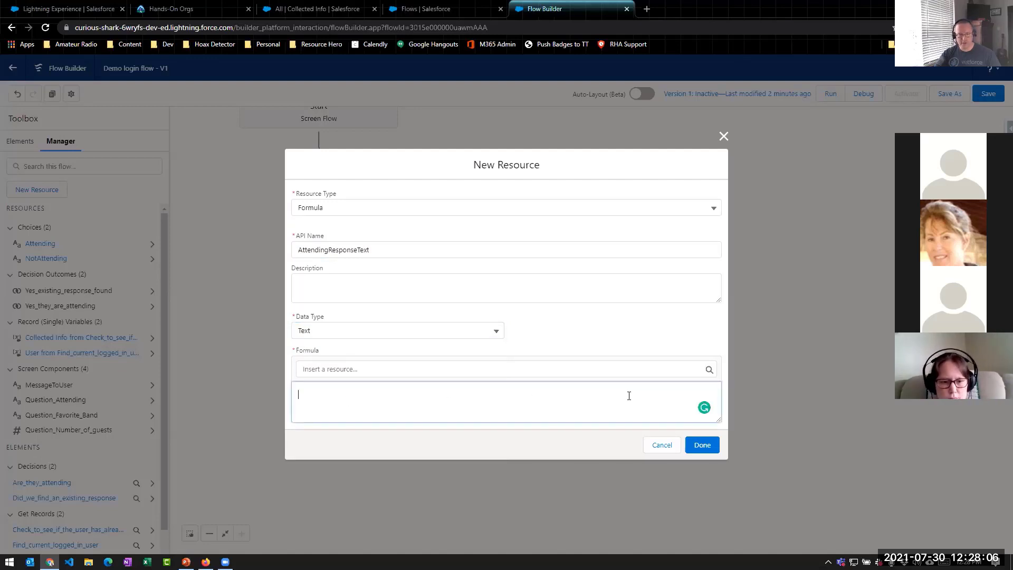
key(ctrl+v)
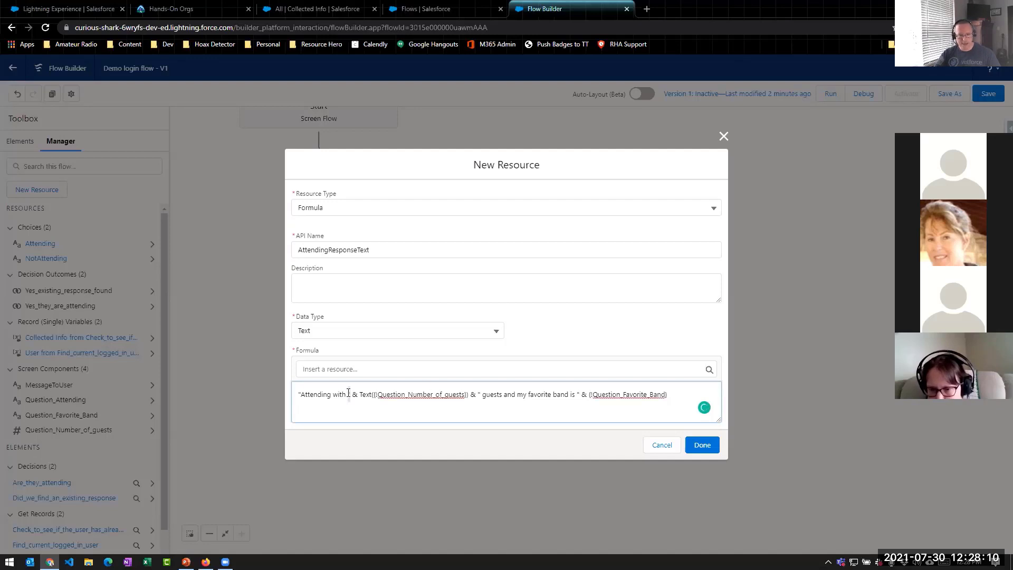
Examine how the formula joins its literal text pieces with the guest-number and favorite-band references
drag(349, 393, 295, 395)
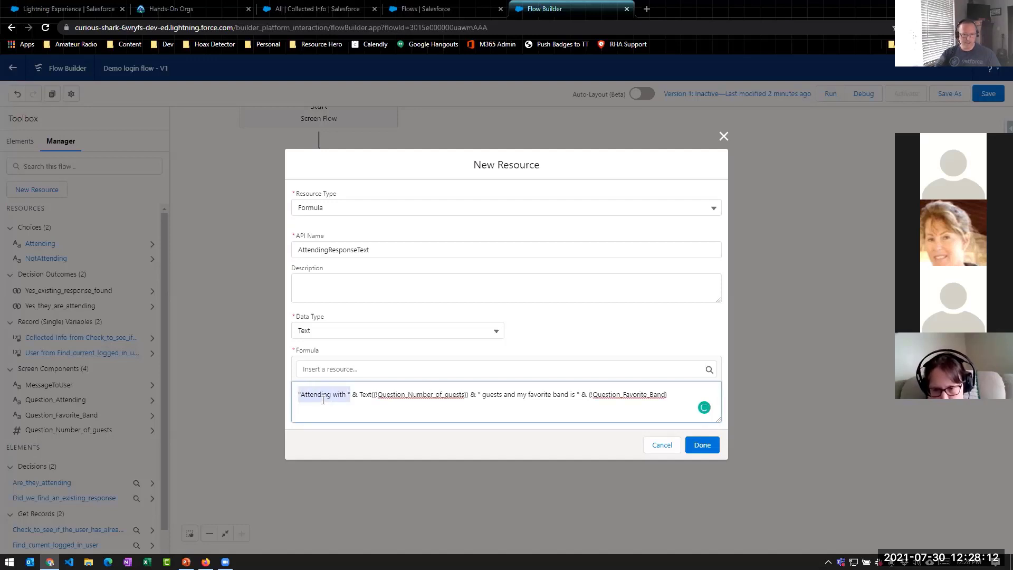
click(353, 396)
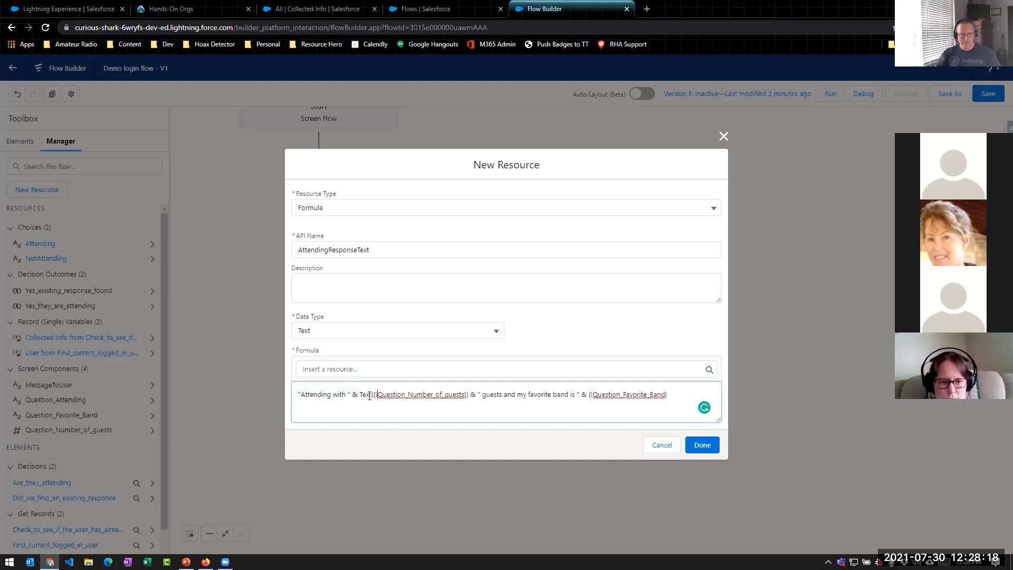
drag(360, 395, 465, 397)
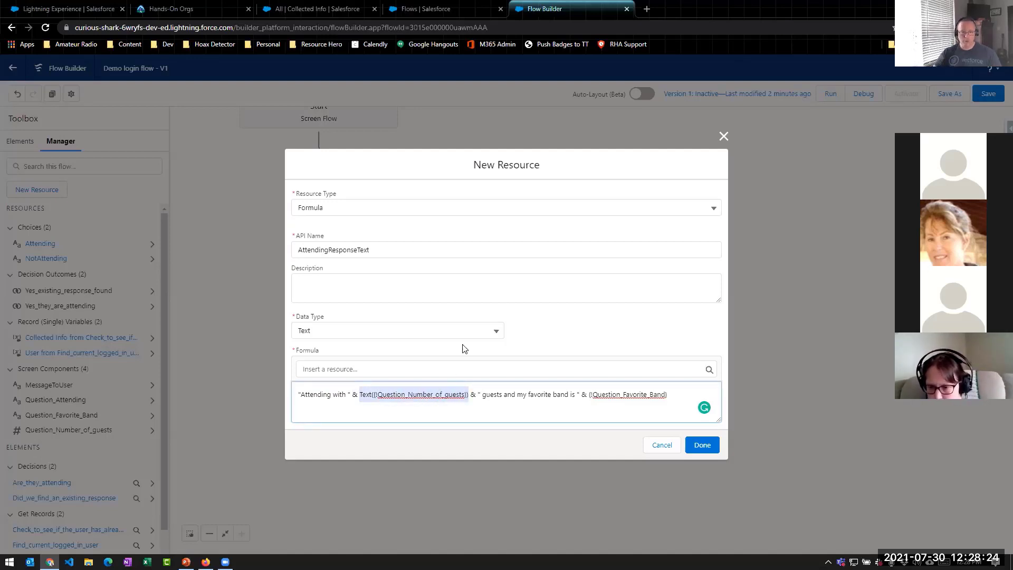
click(481, 395)
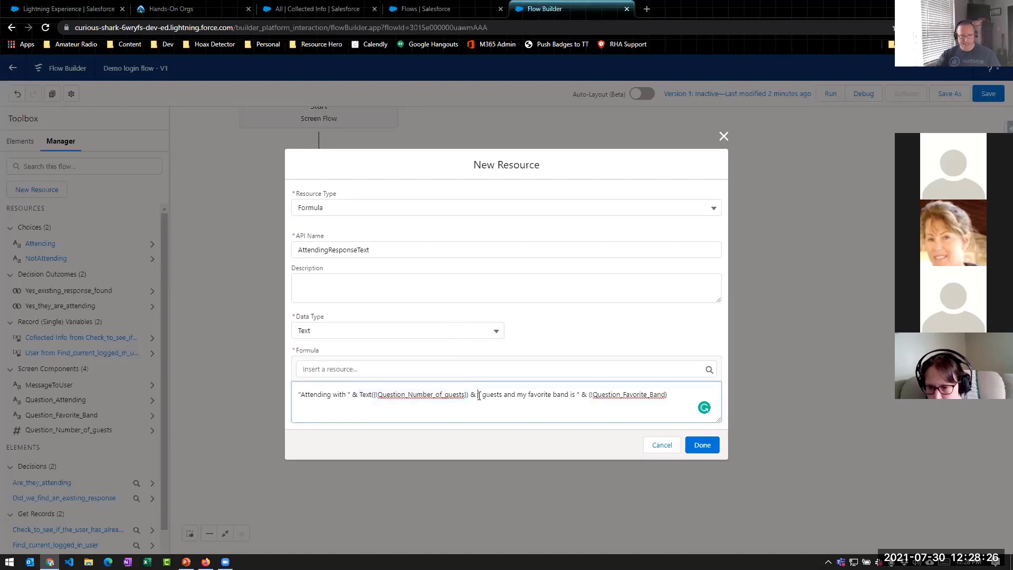
drag(479, 395, 580, 394)
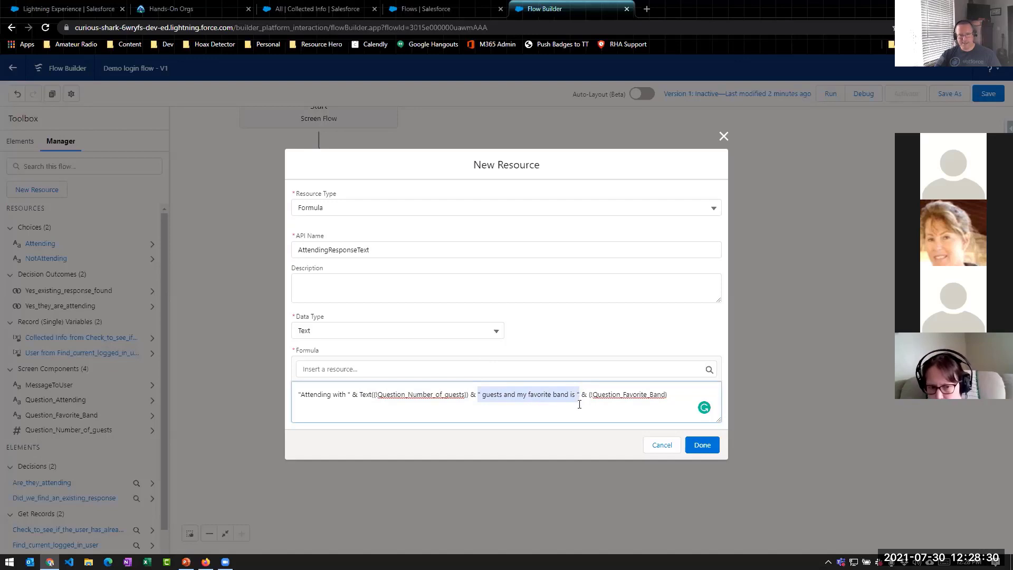
click(582, 395)
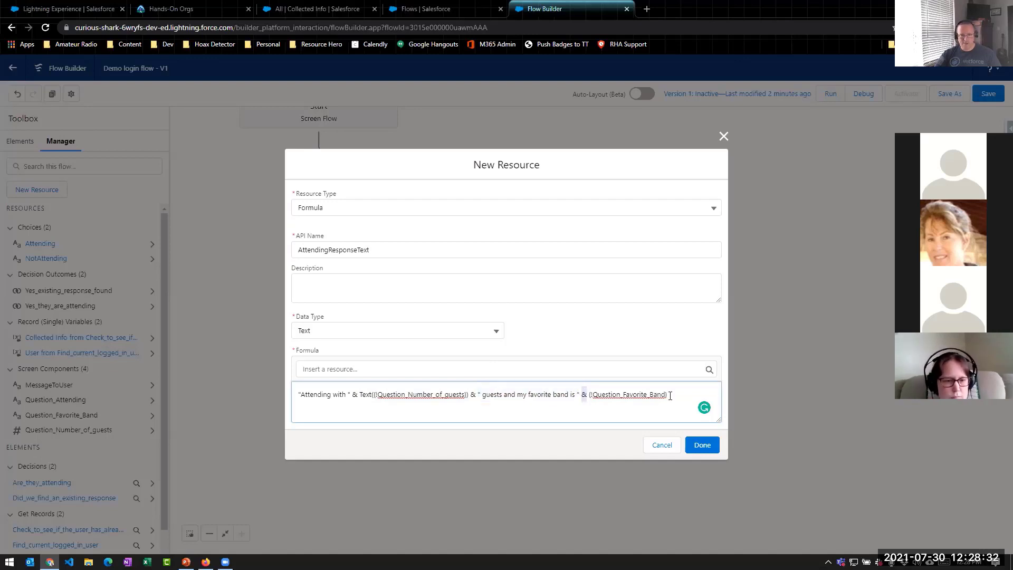
drag(669, 395, 589, 399)
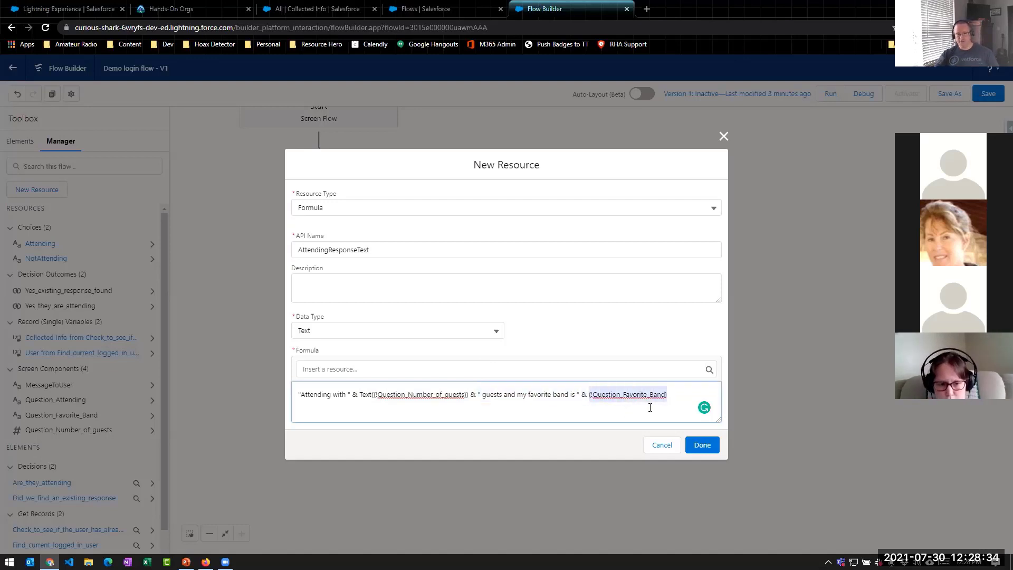
click(675, 394)
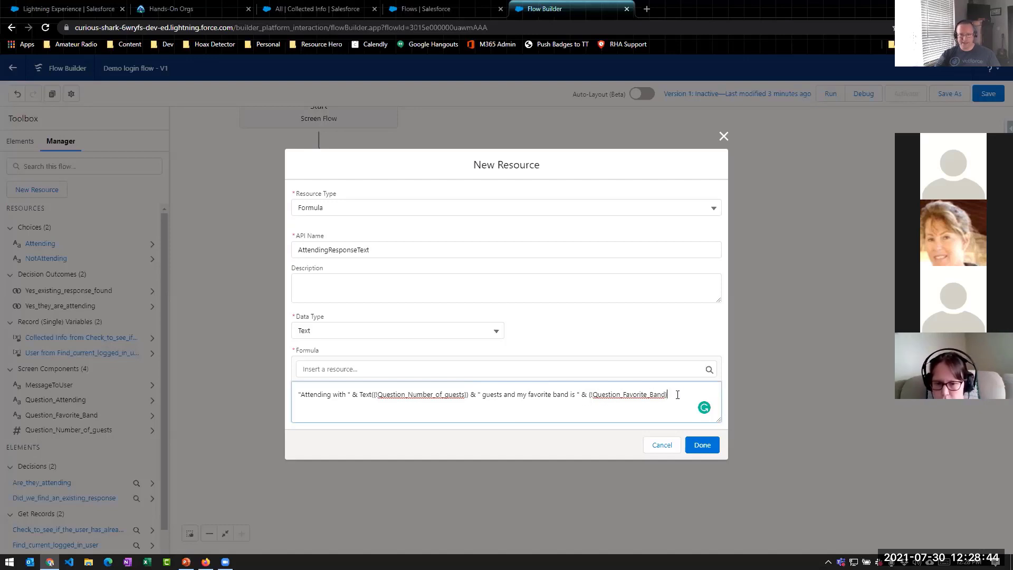
Delete the {!Question_Favorite_Band} reference at the formula's end and reinsert Question_Favorite_Band from the available screen component resources
drag(677, 395, 590, 401)
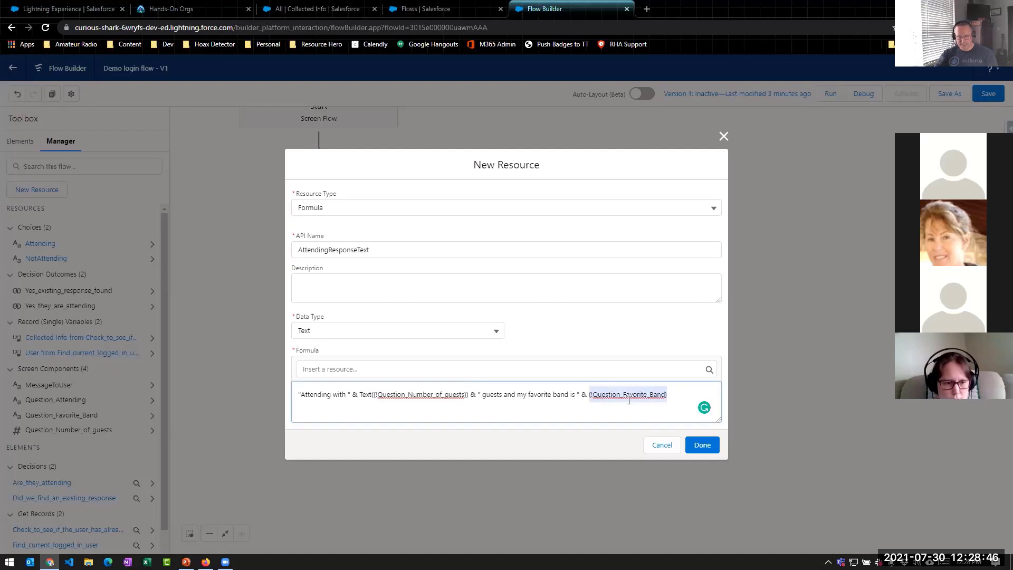
key(BackSpace)
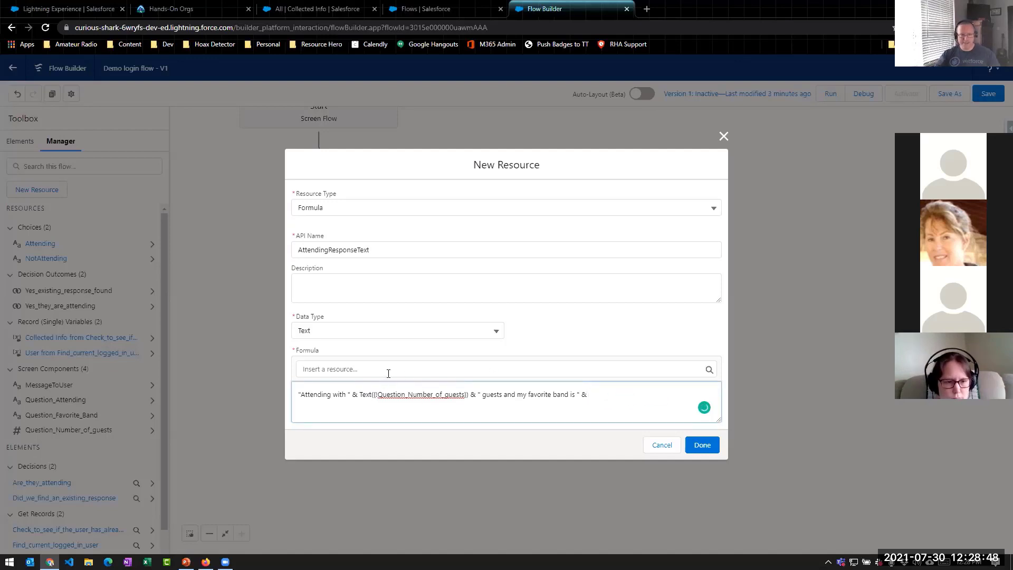
click(429, 369)
scroll(422, 295, down, 5)
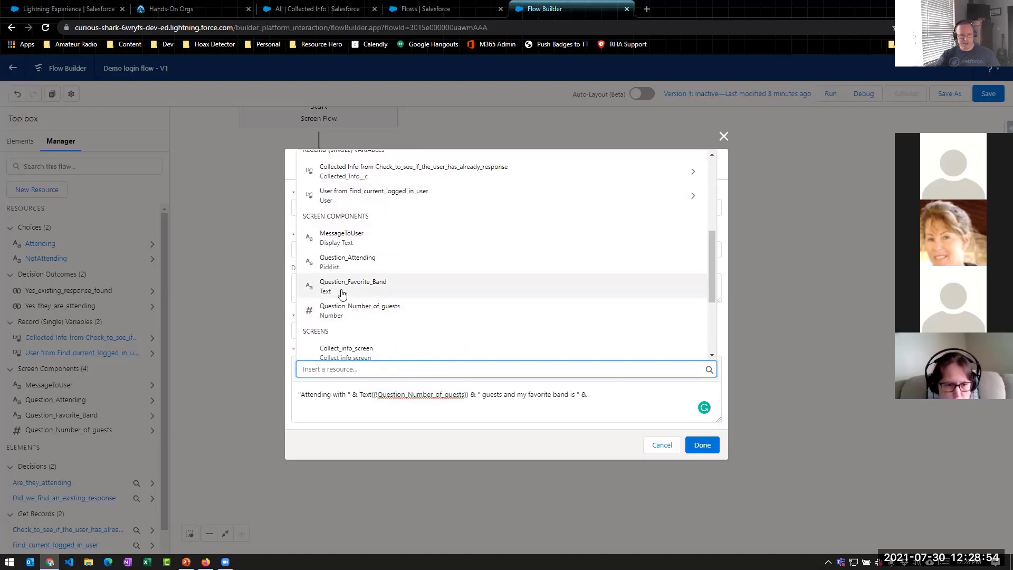
click(378, 283)
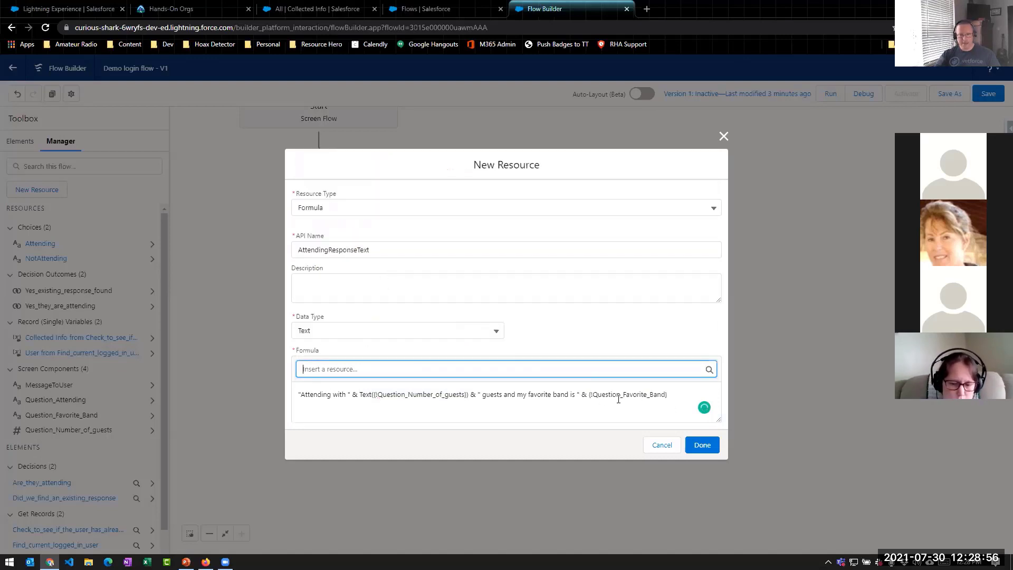
drag(668, 394, 591, 396)
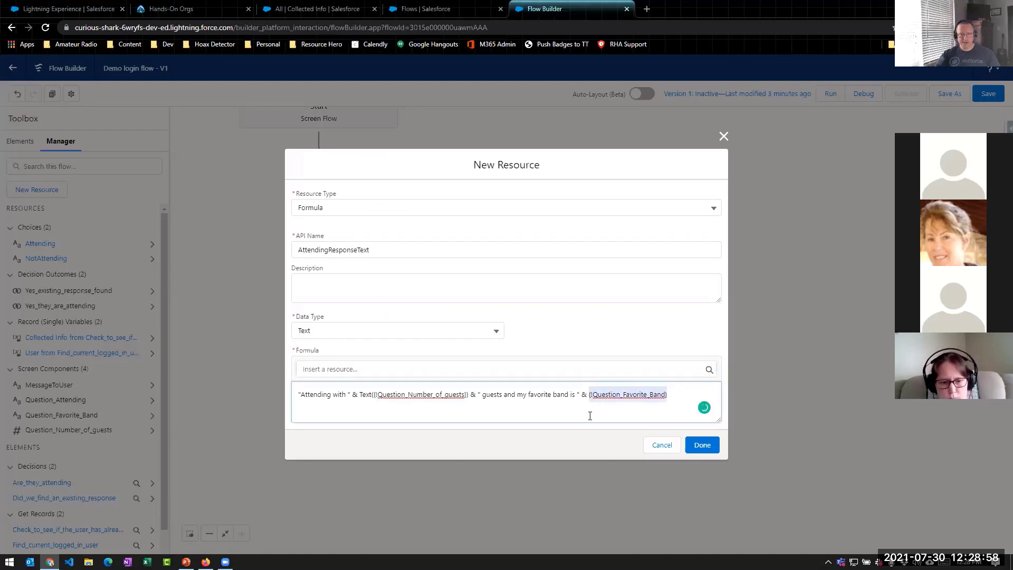
click(590, 415)
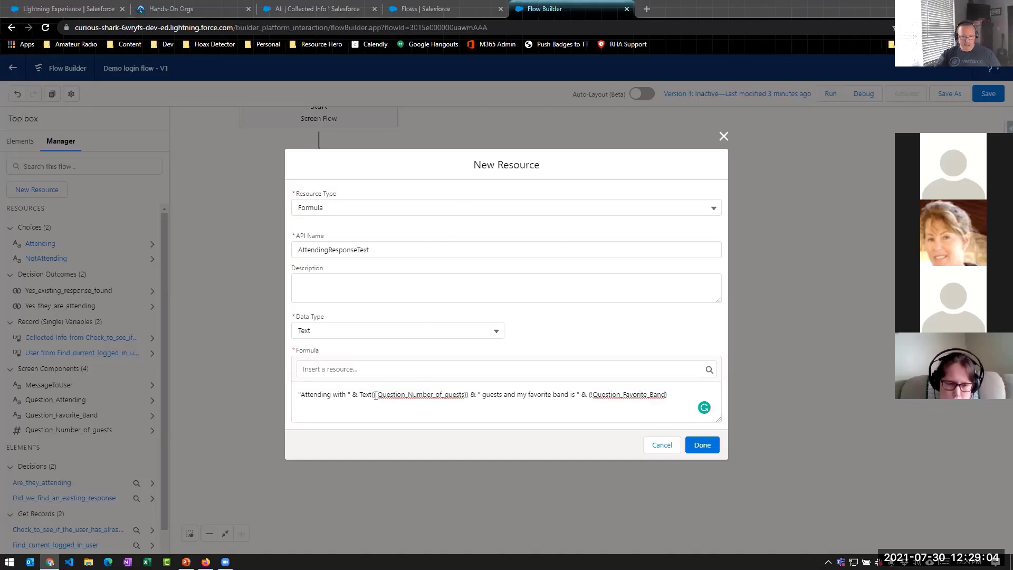
Delete the guest-number reference inside the formula's Text() function, reinsert Question_Number_of_guests from the screen component resources, and finish the resource
drag(376, 395, 466, 393)
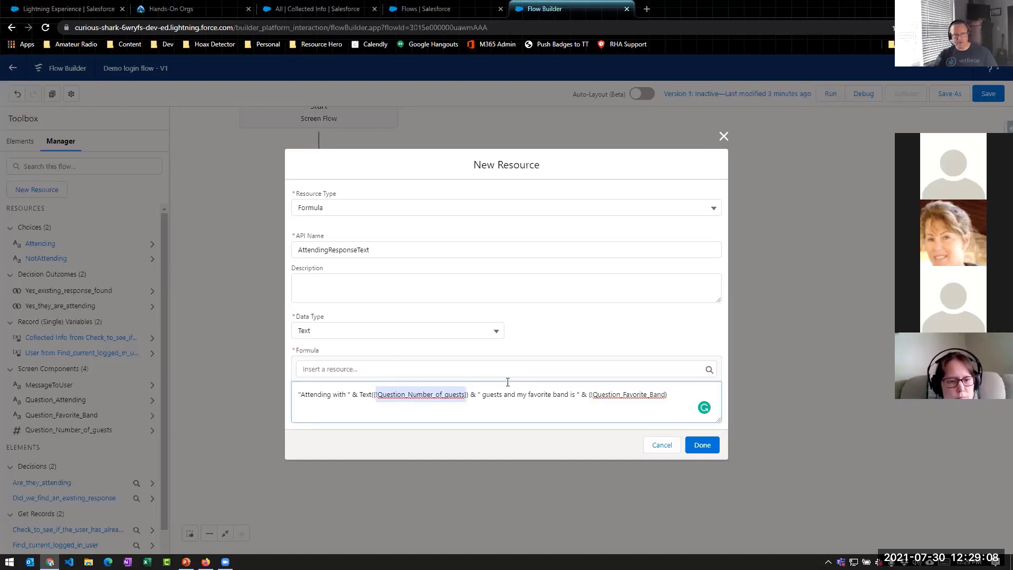
click(510, 405)
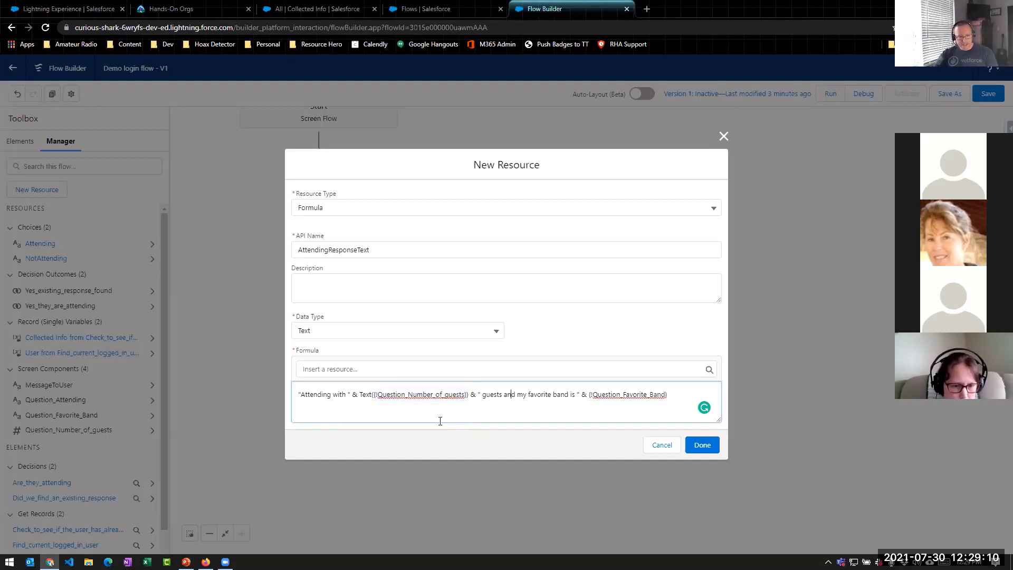
click(453, 400)
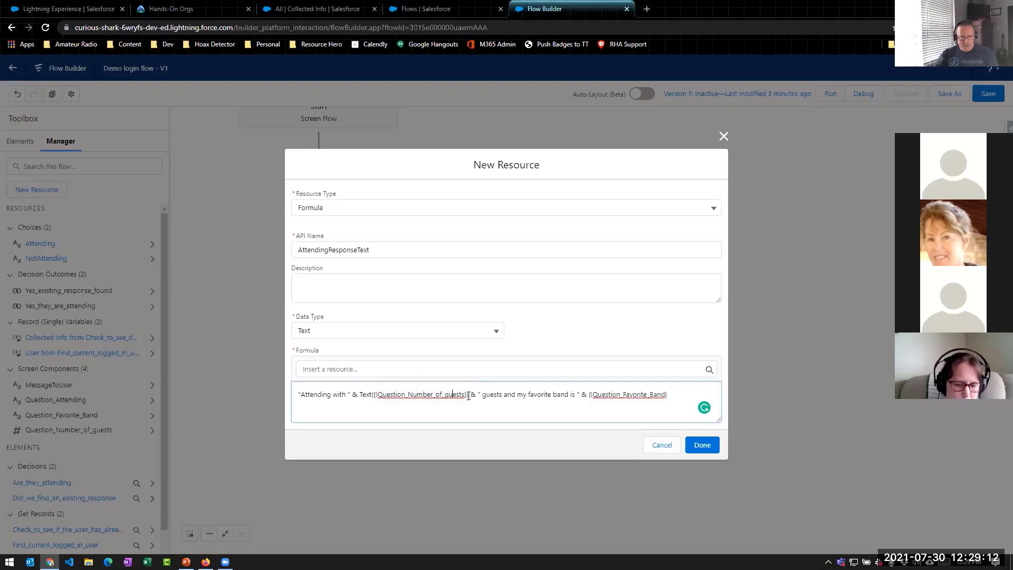
mouse_move(468, 396)
mouse_down()
mouse_move(378, 396)
mouse_move(466, 393)
mouse_up()
click(370, 396)
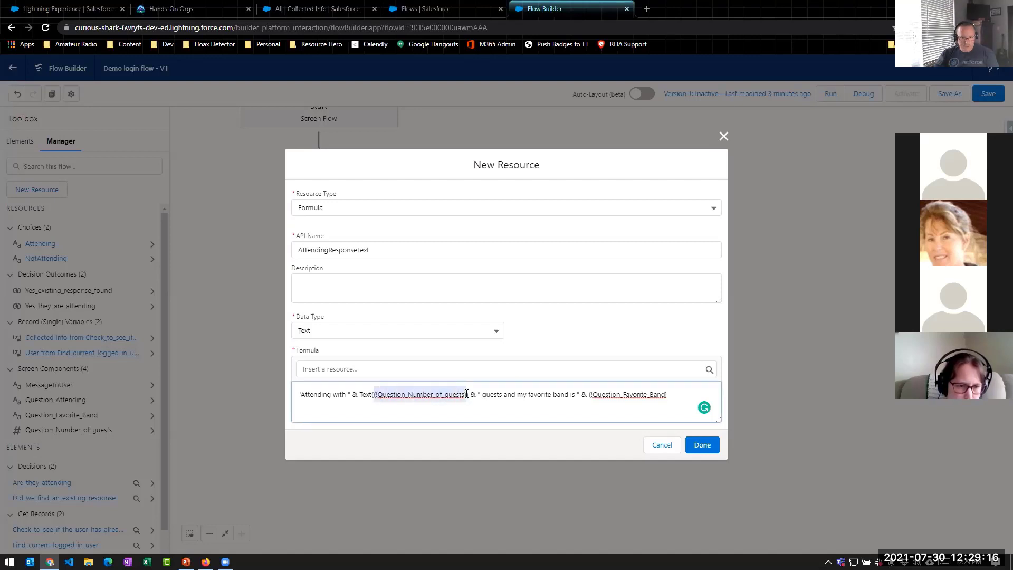
key(BackSpace)
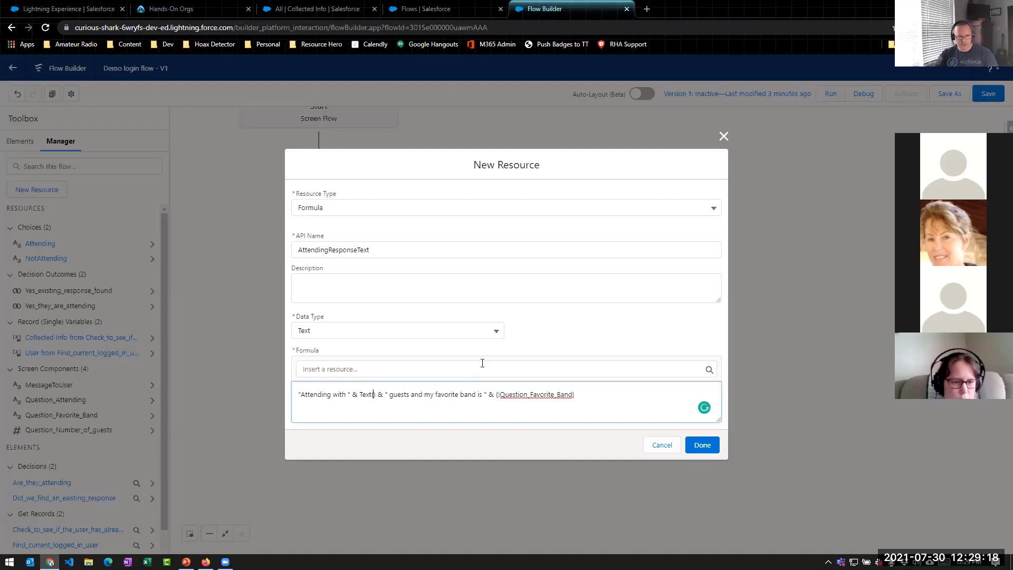
click(373, 369)
scroll(417, 306, down, 4)
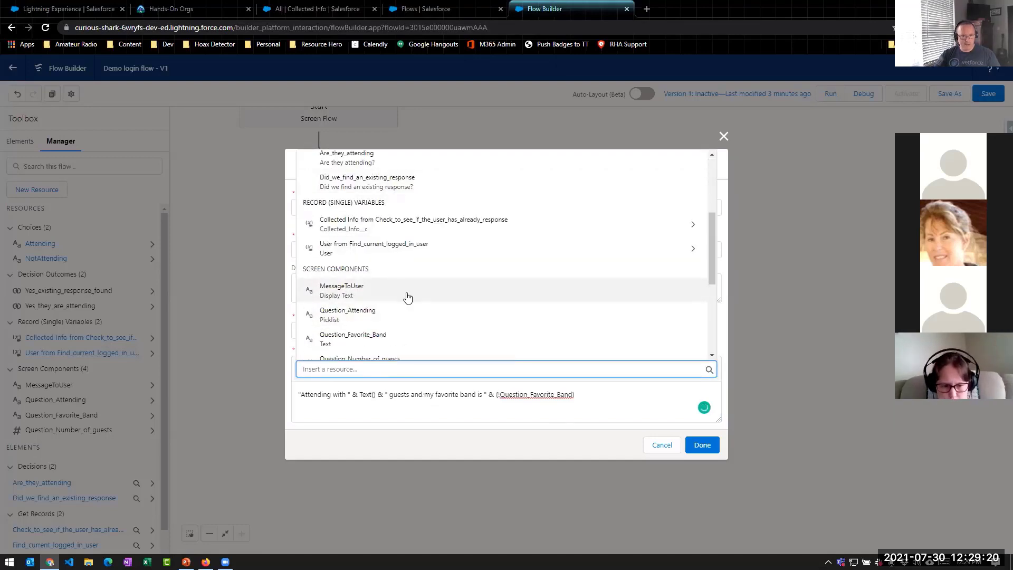
click(402, 311)
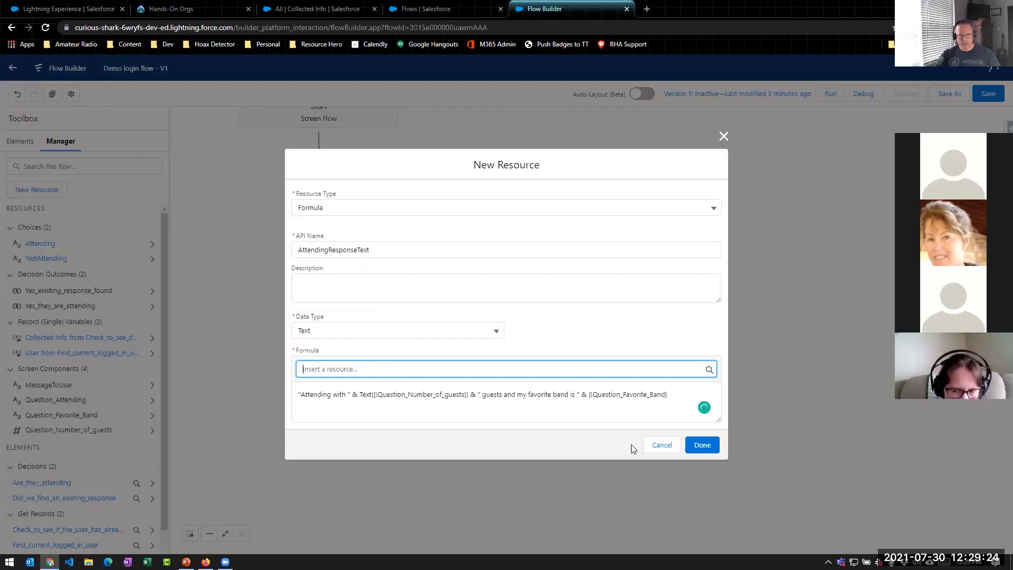
click(702, 444)
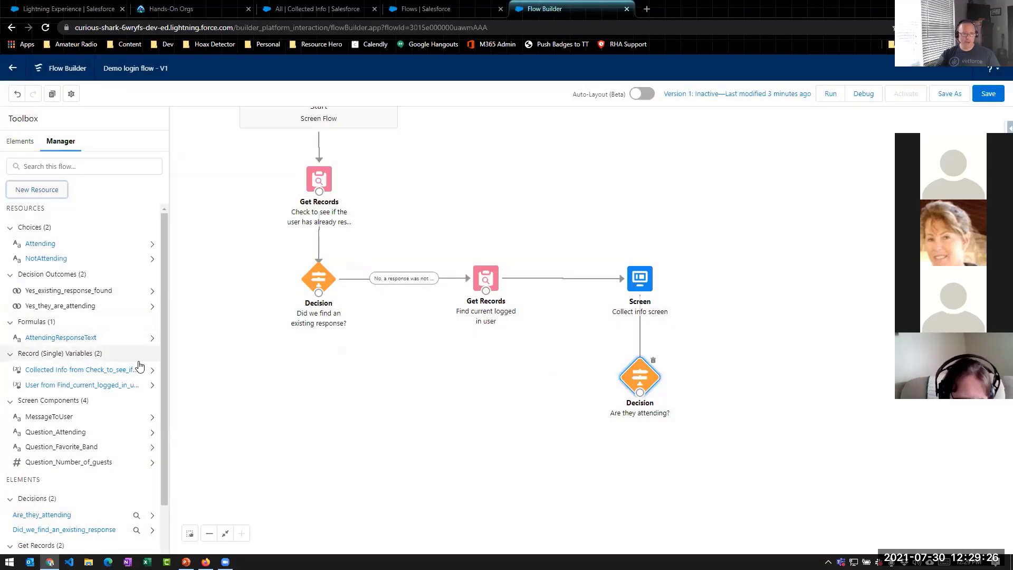
Switch to the PowerPoint deck, read the slide "Create Records: If they are attending" for its object and fields, and return to Flow Builder
key(alt+Tab)
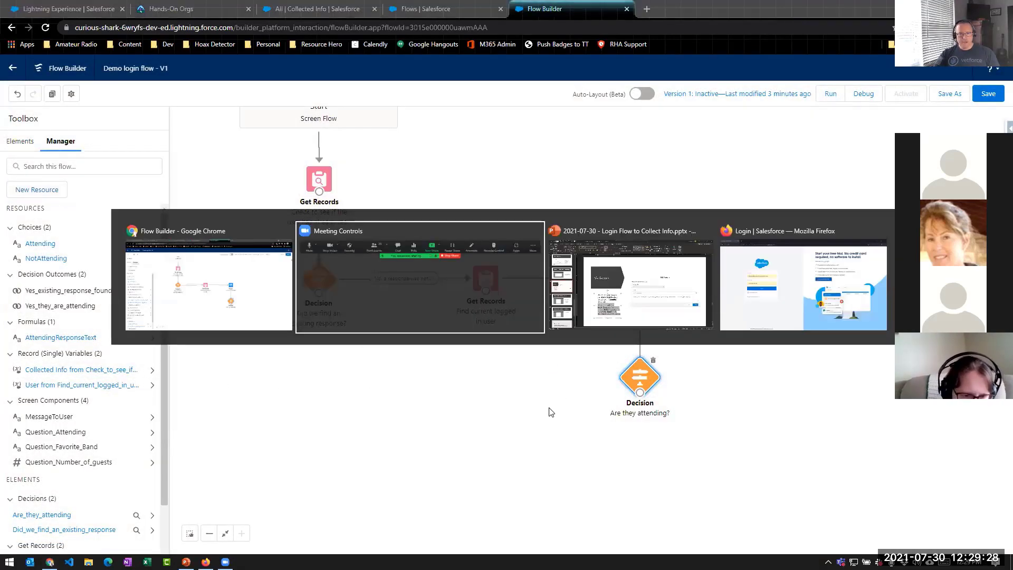
key(alt+Tab)
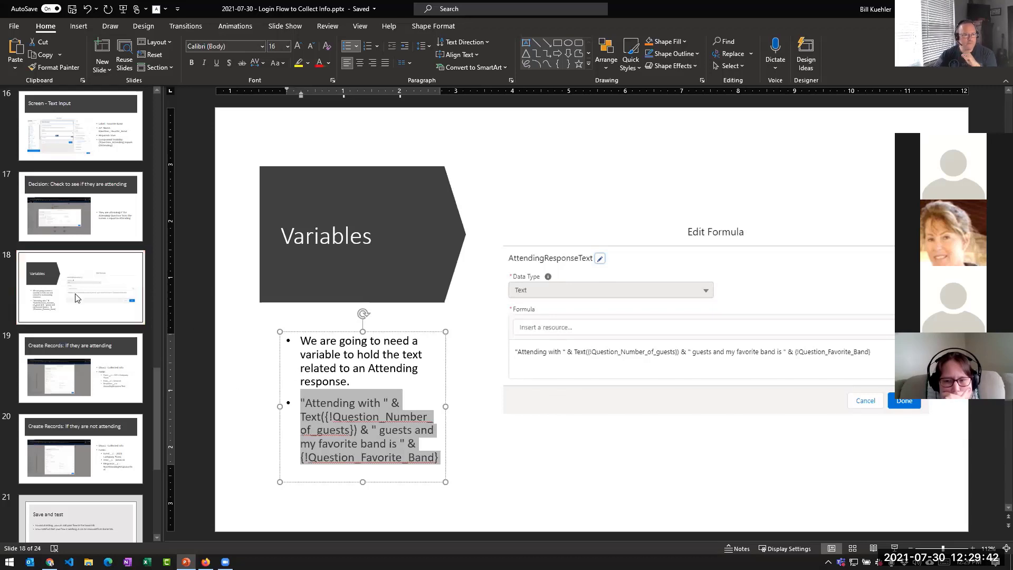
click(81, 360)
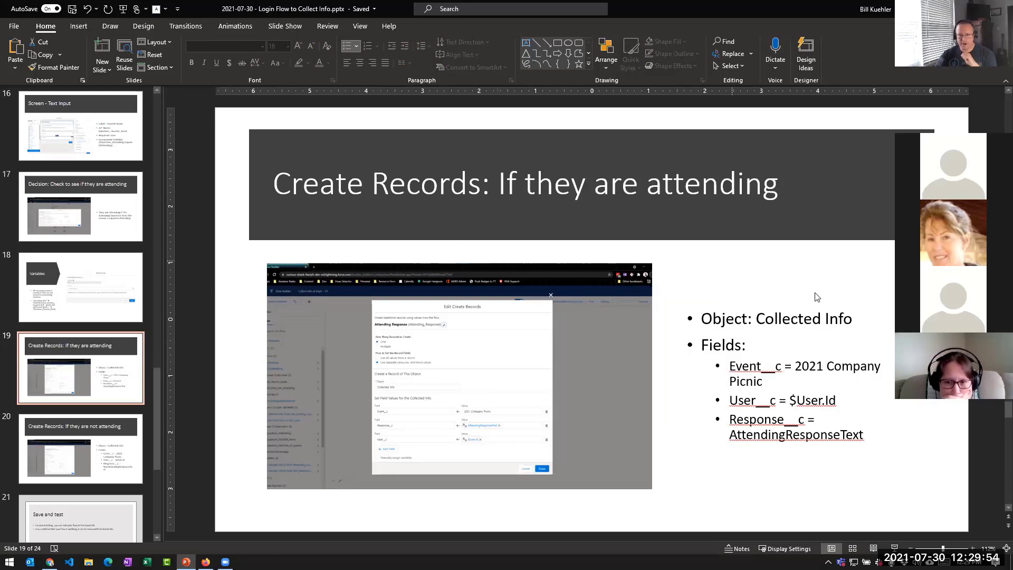
key(alt+Tab)
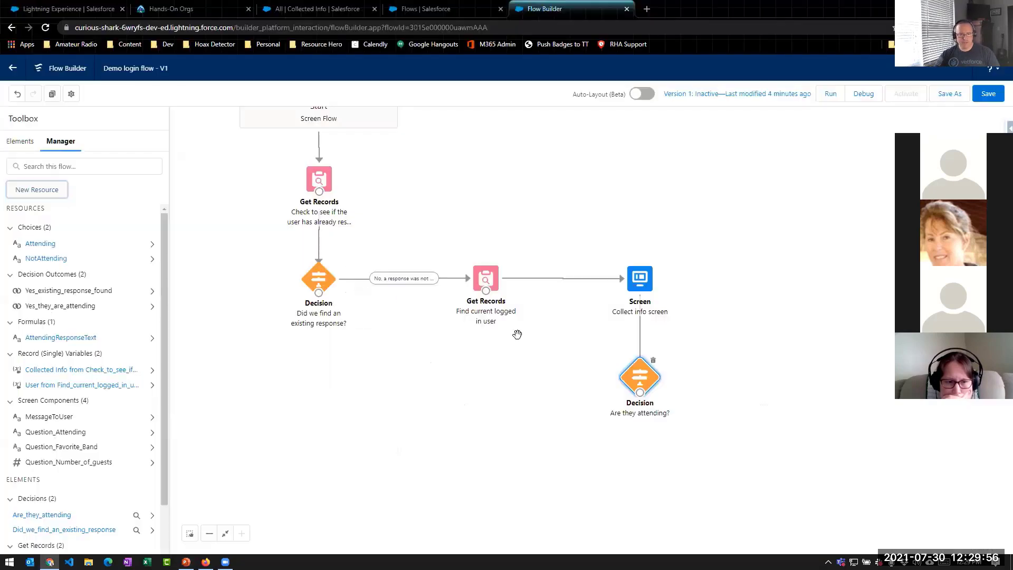
Add a Create Records element below the "Are they attending?" decision and label it "Create response - not attending"
drag(580, 421, 566, 344)
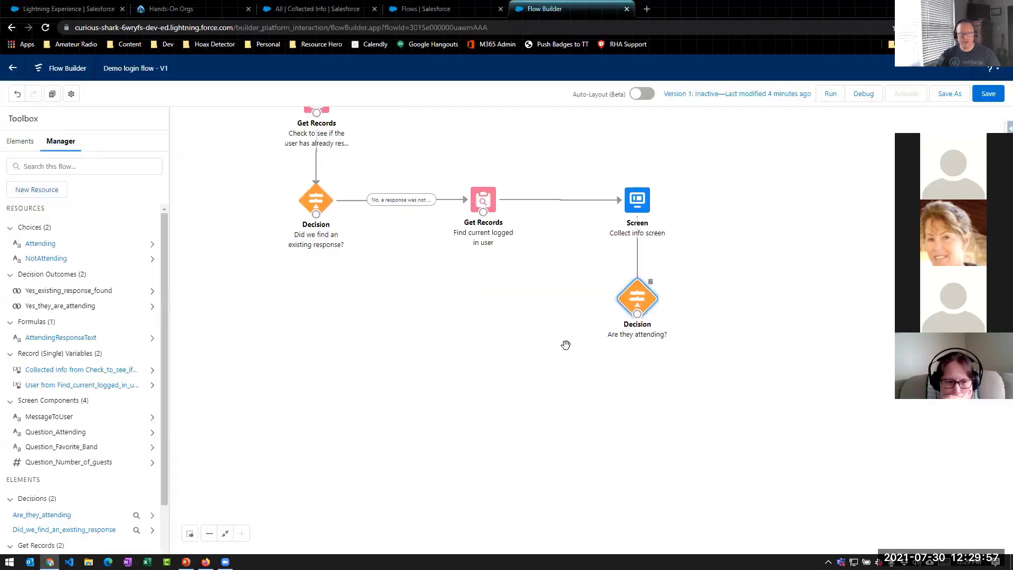
click(21, 143)
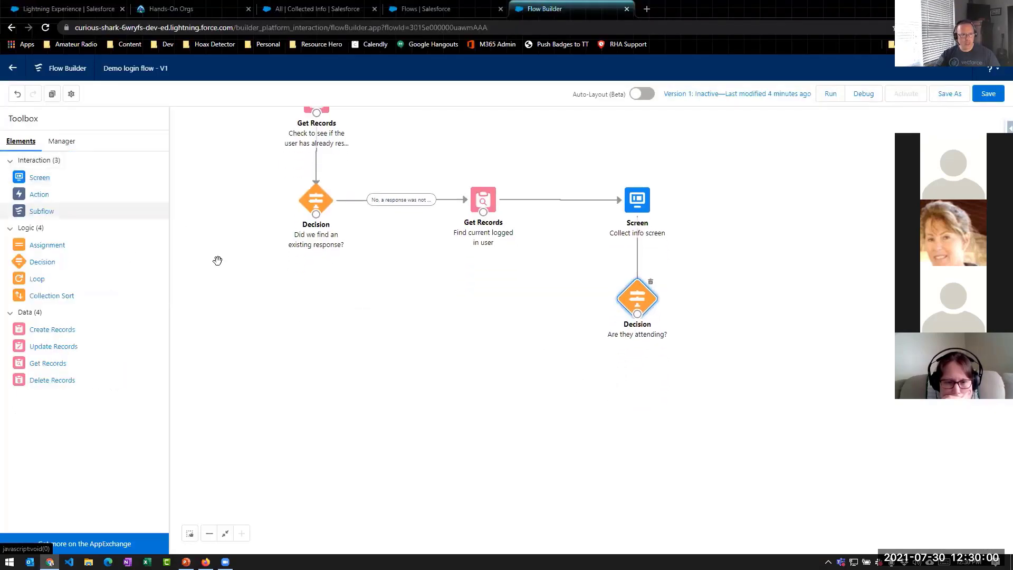
drag(44, 334, 596, 409)
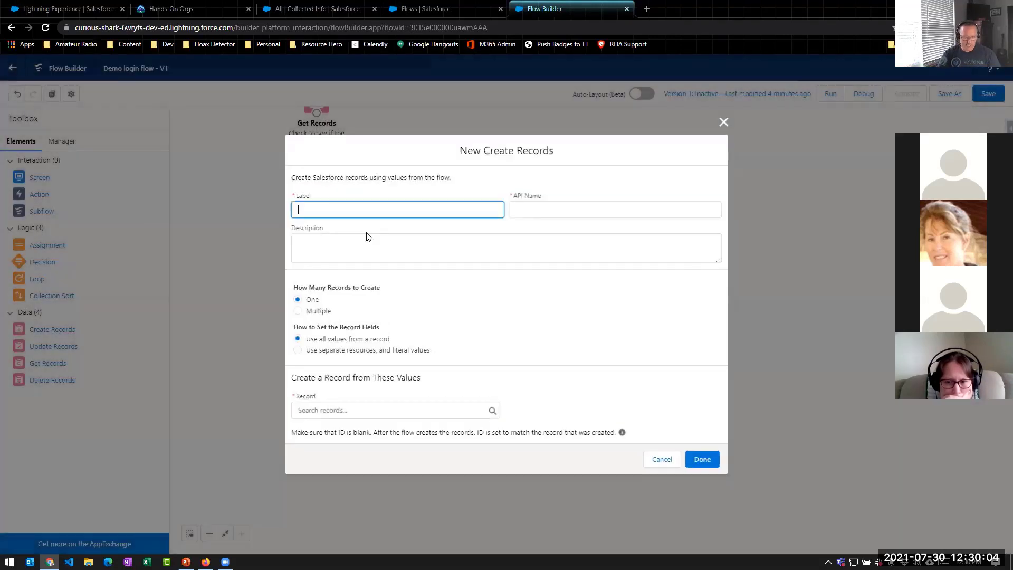
text(Create response)
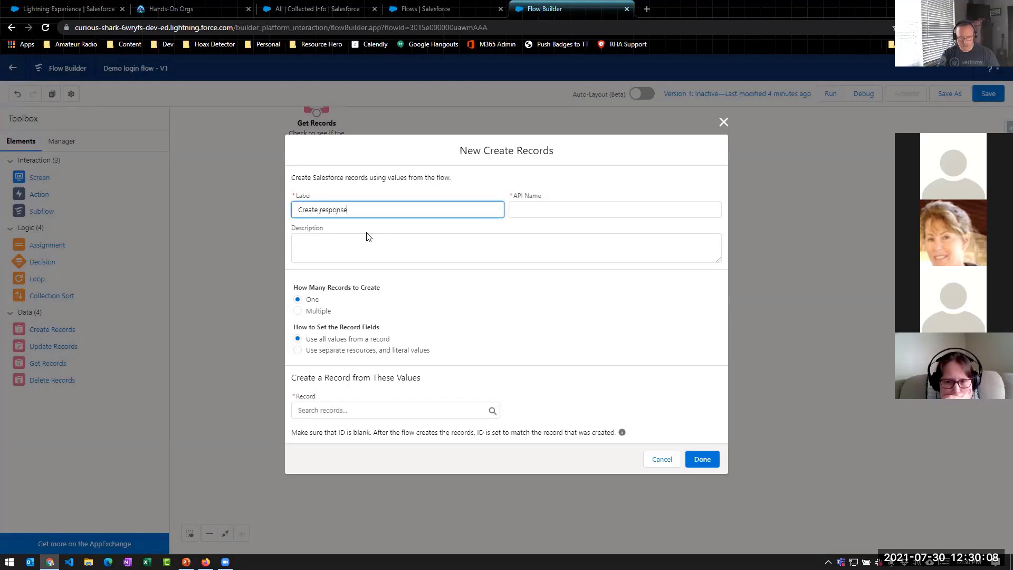
text( - not a)
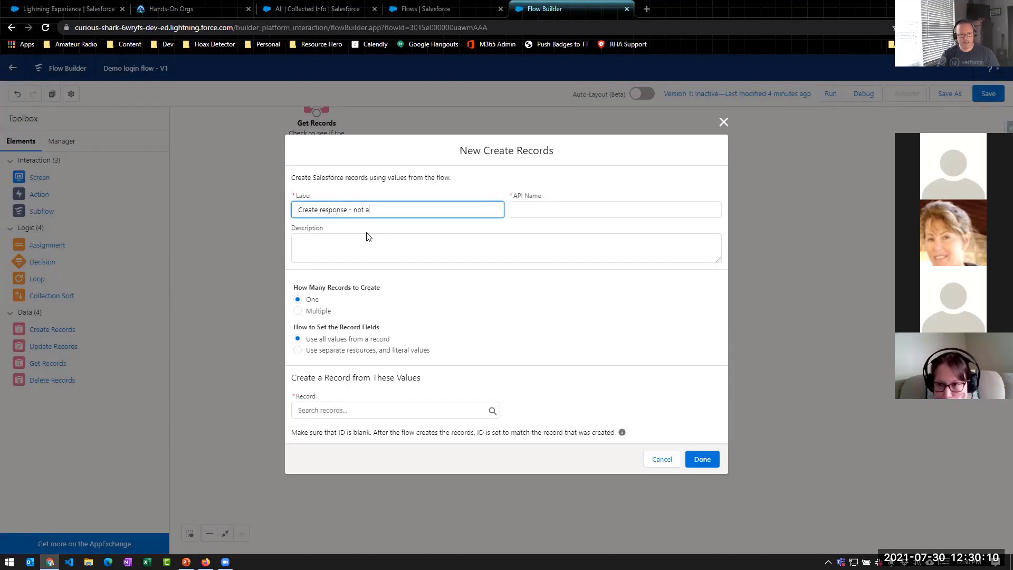
text(ttending)
key(Tab)
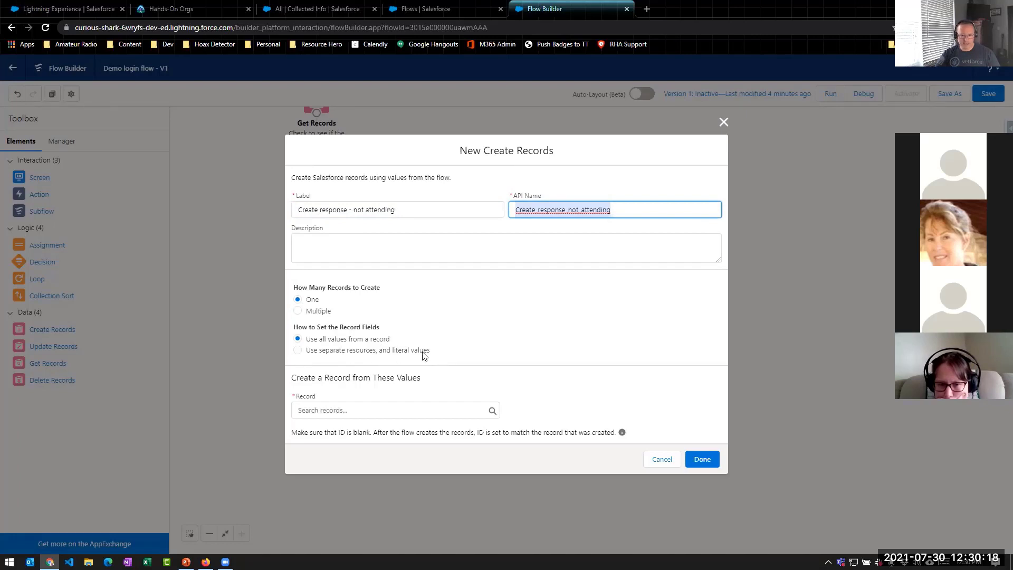
Set the record fields to use separate resources and literal values, and choose Collected Info as the object
click(297, 351)
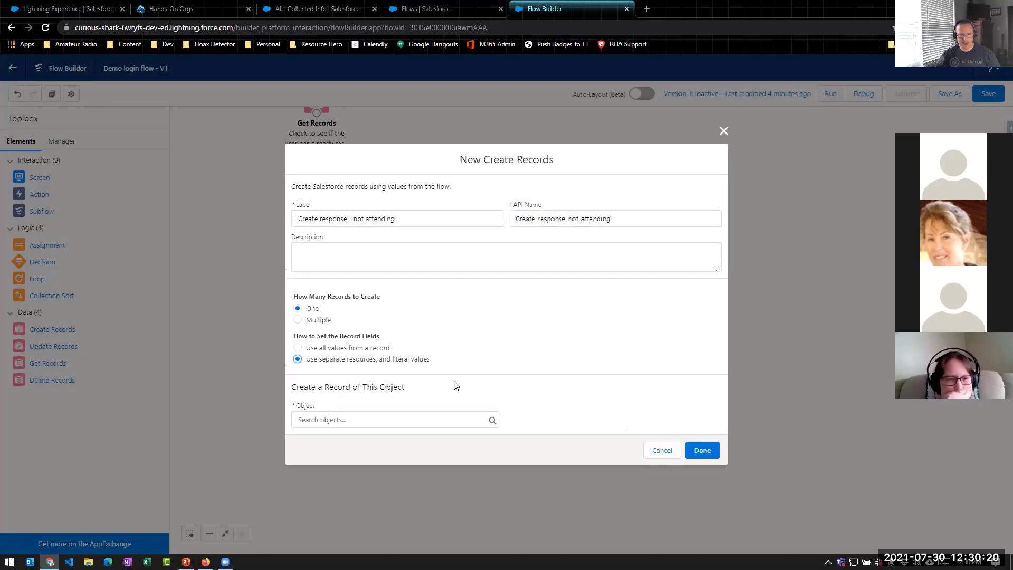
click(344, 419)
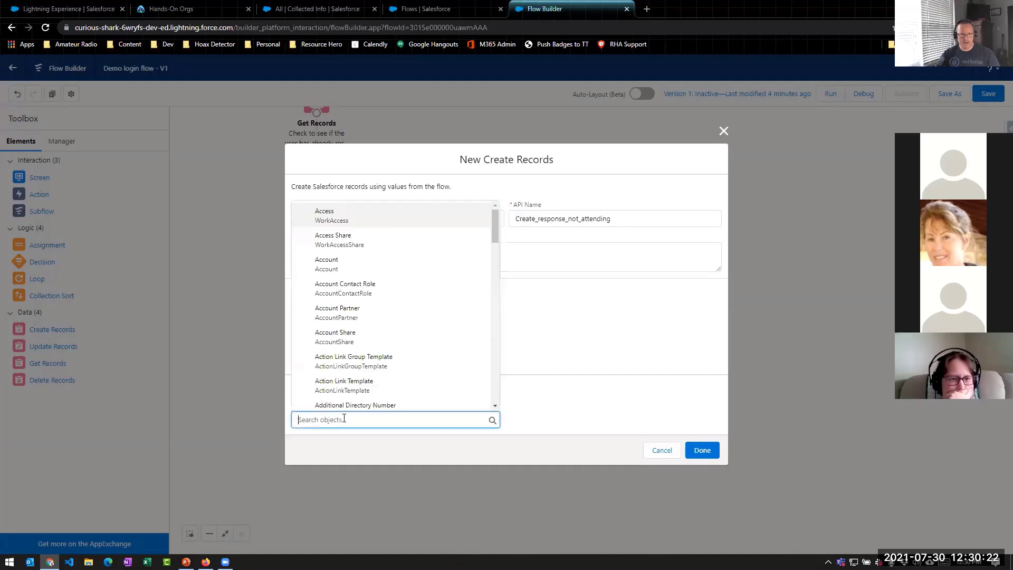
text(collec)
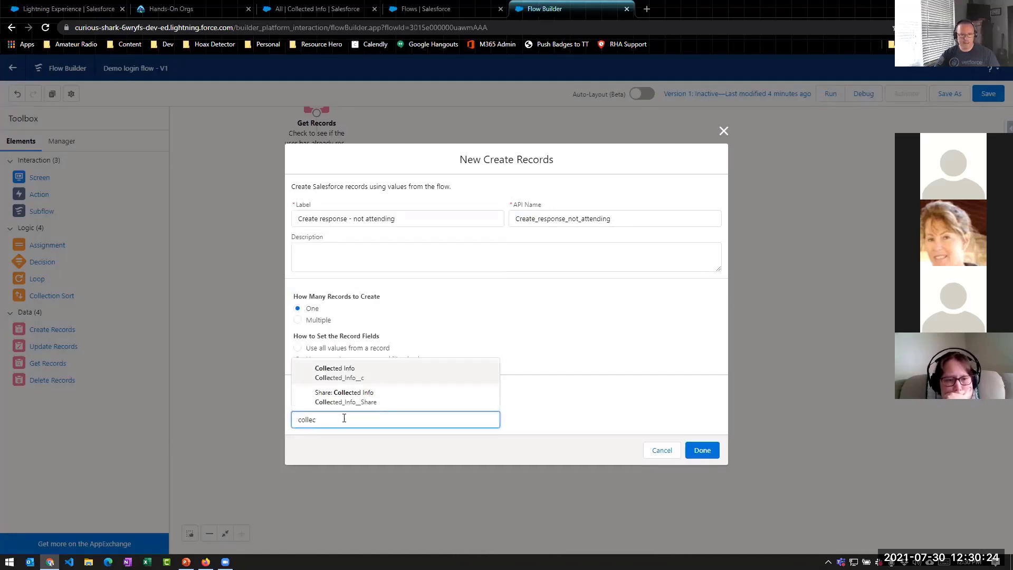
click(350, 374)
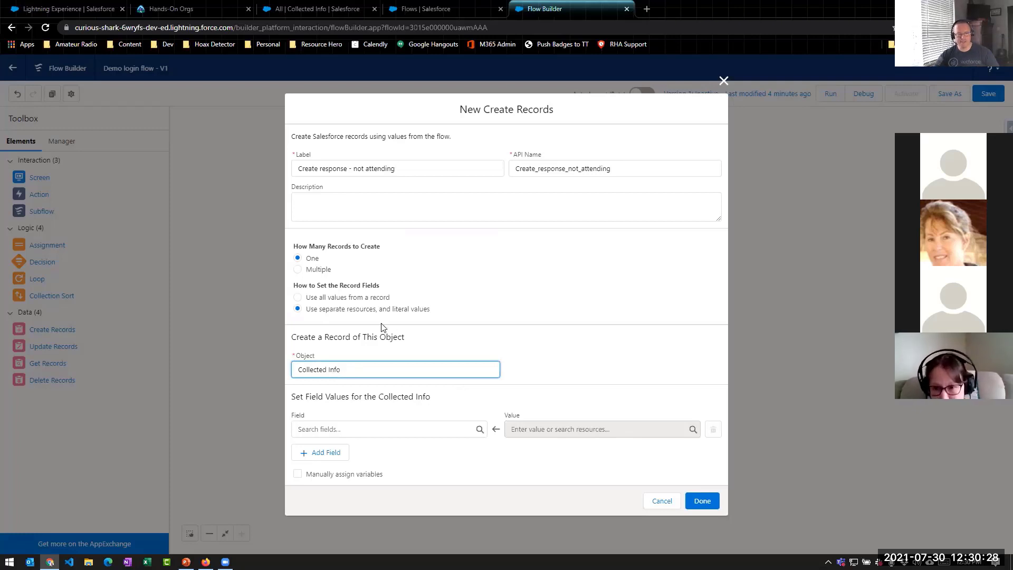
Add two more field rows for the Collected Info record and set Event__c to "2021 Company Picnic"
click(332, 453)
click(328, 471)
scroll(415, 377, down, 1)
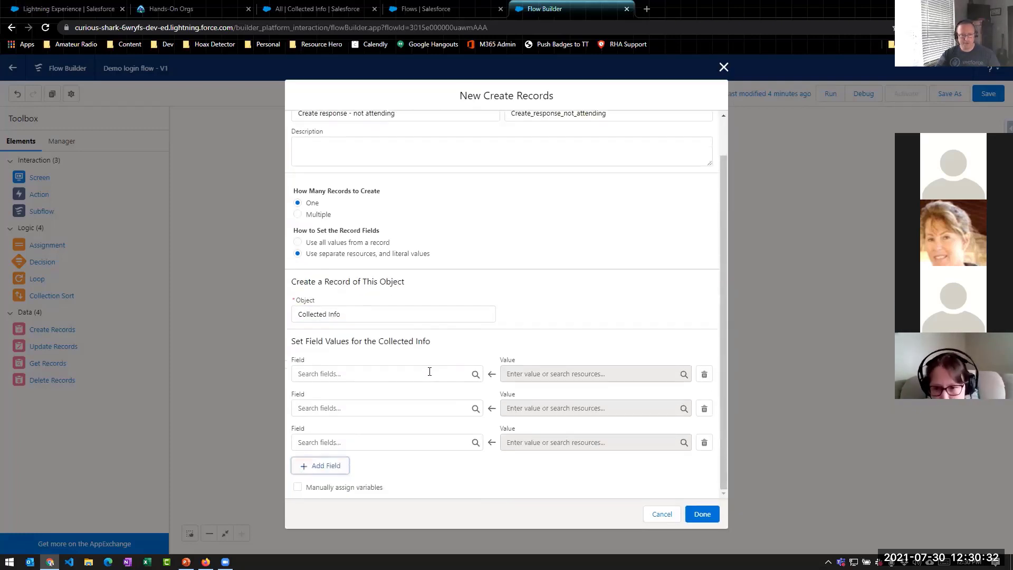
click(389, 374)
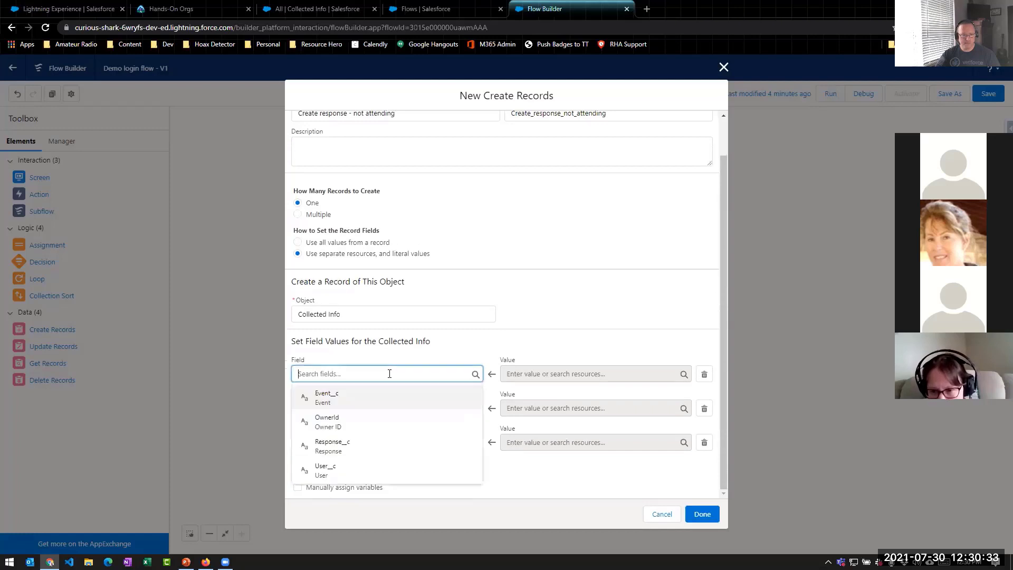
click(351, 399)
click(515, 375)
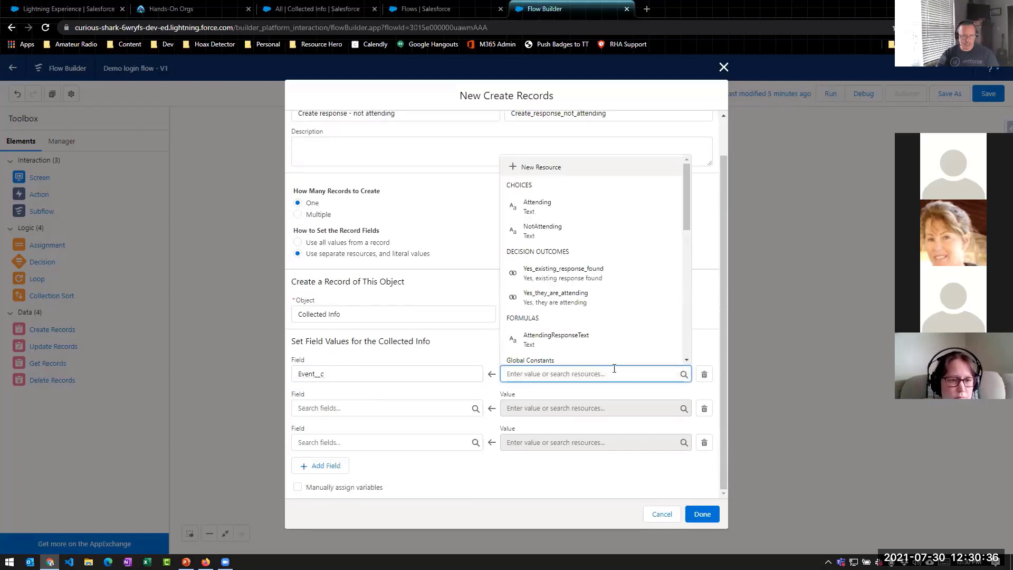
text(2021)
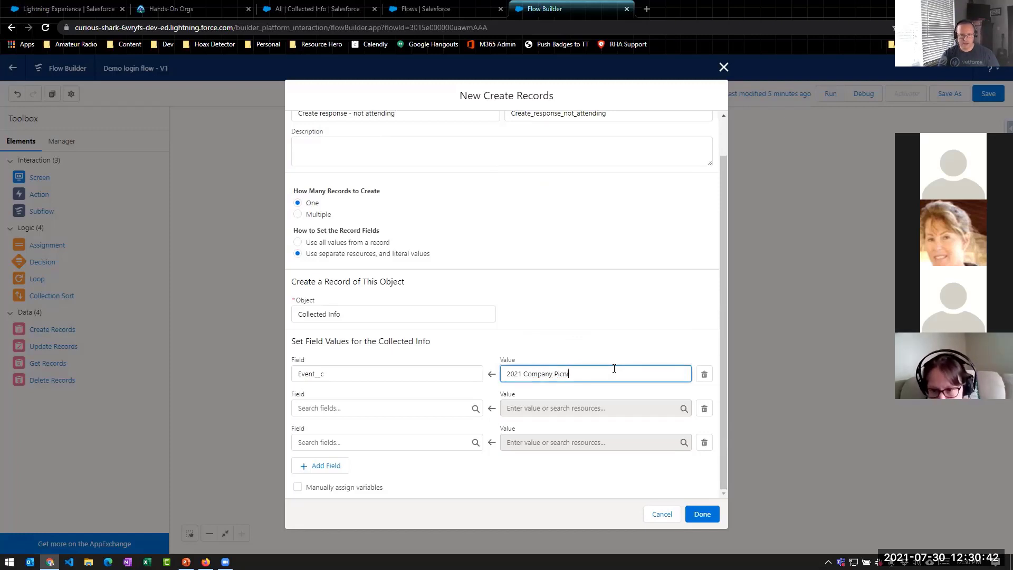
text(Company Picnin)
key(BackSpace)
text(c)
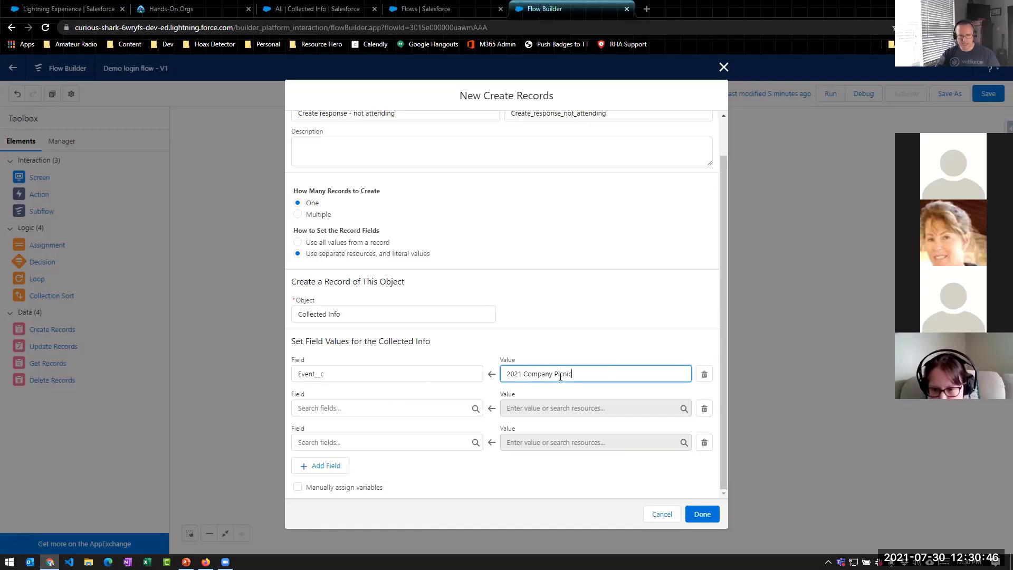
Assign the running user's ID, {!$User.Id}, to User__c in the second field row
click(369, 416)
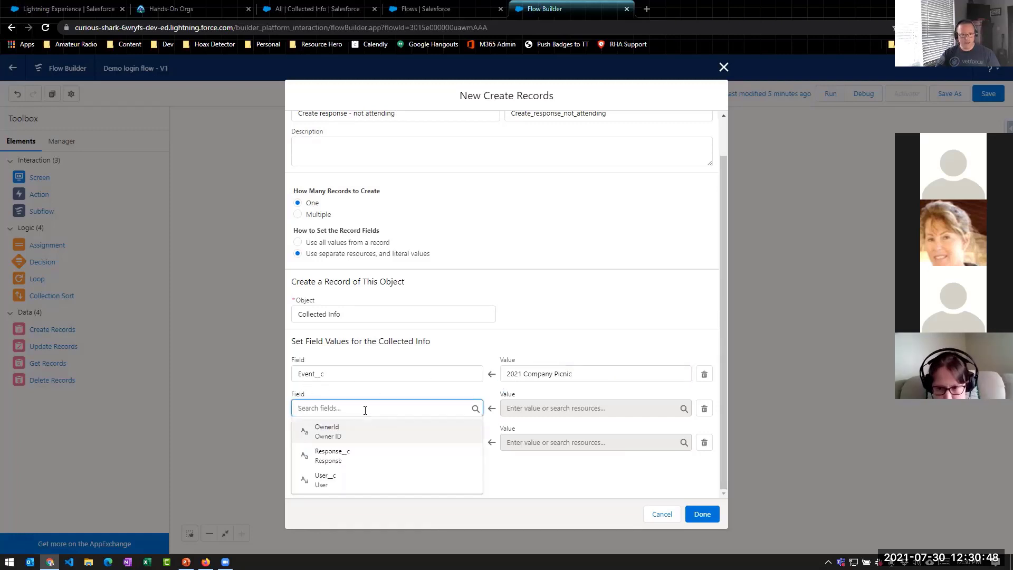
click(326, 479)
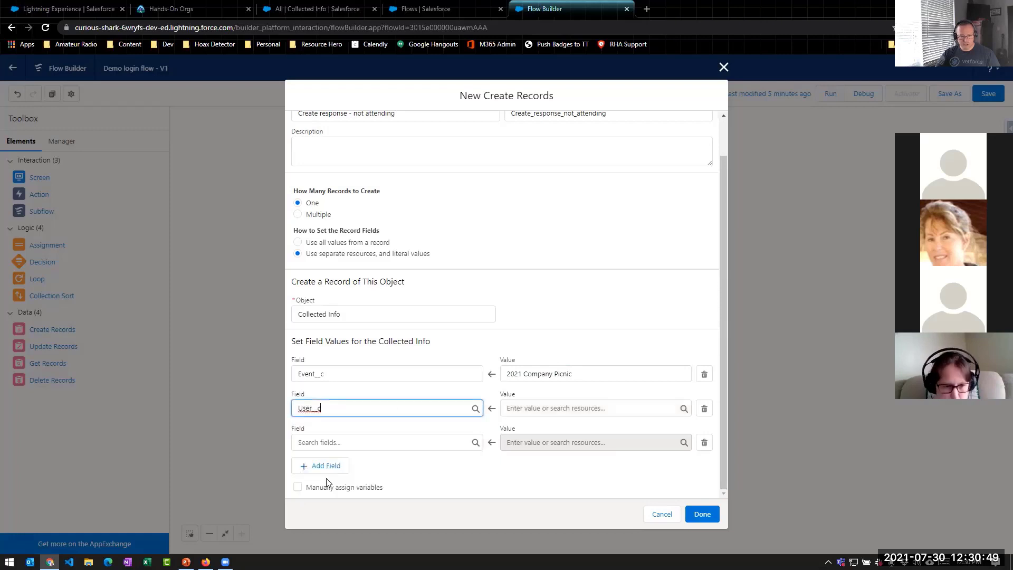
click(527, 409)
scroll(580, 327, down, 8)
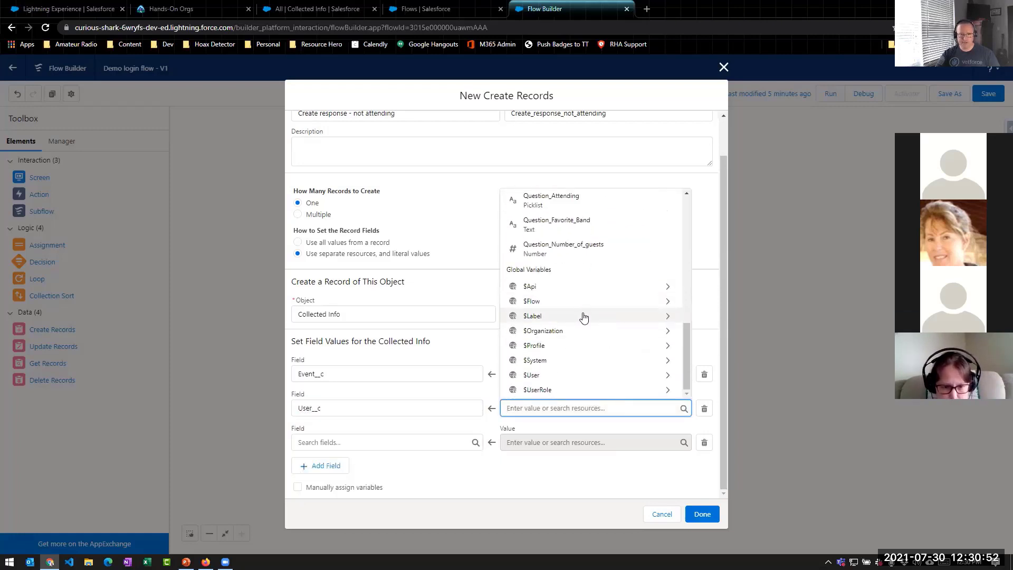
click(543, 376)
scroll(576, 311, down, 3)
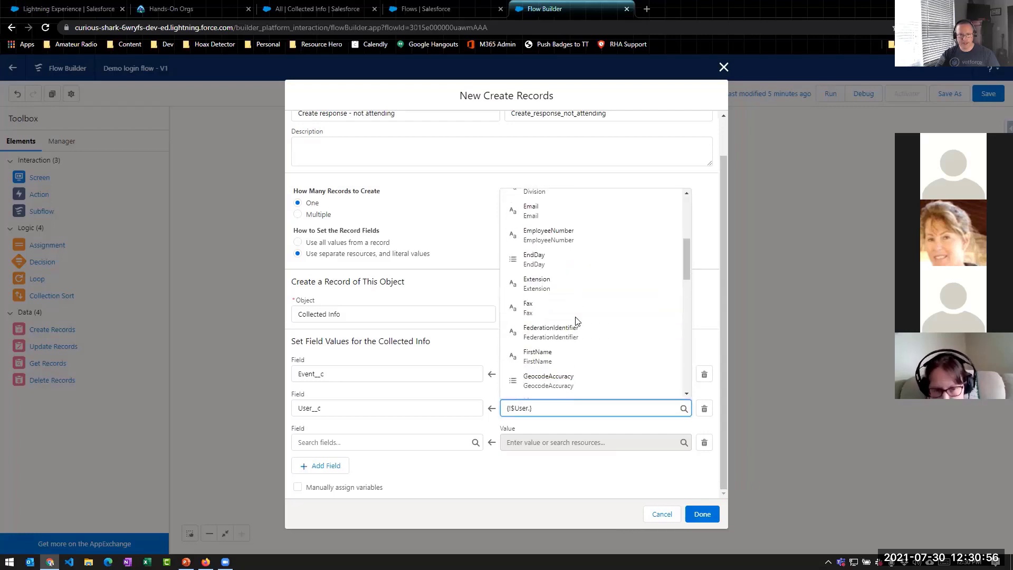
scroll(576, 321, down, 3)
click(574, 304)
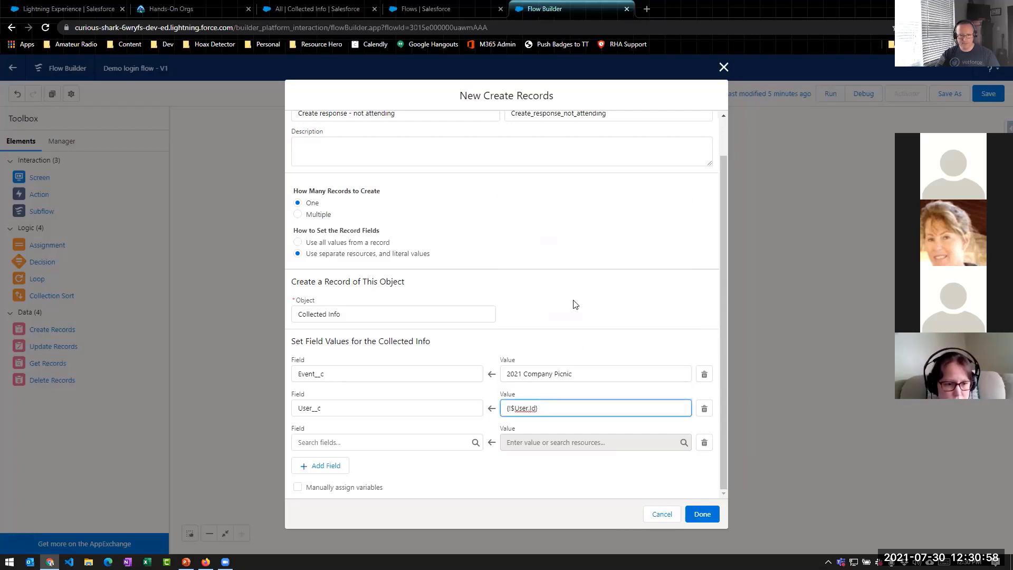
Choose Response__c as the field in the third field row of the Collected Info record
click(371, 440)
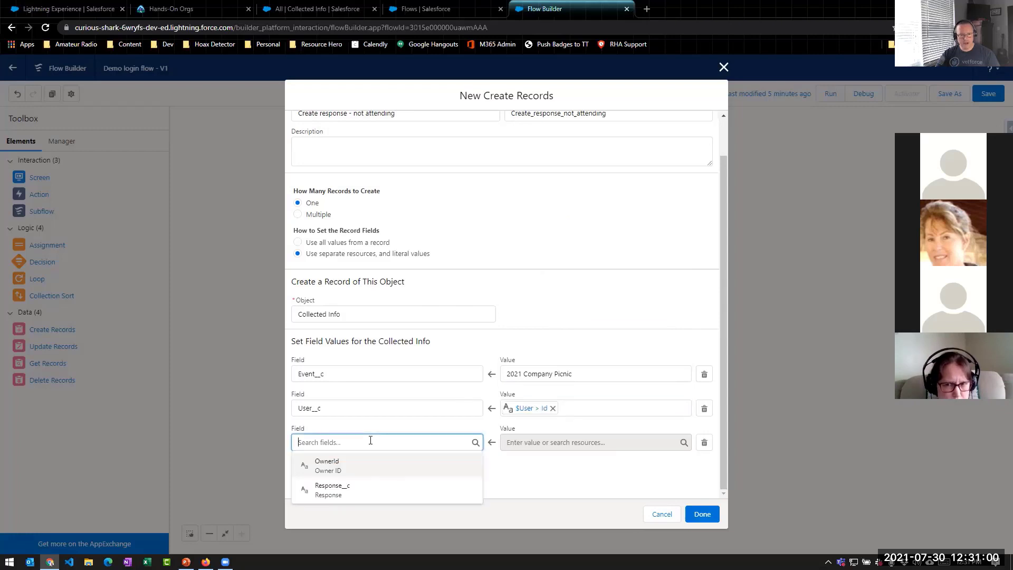
click(346, 491)
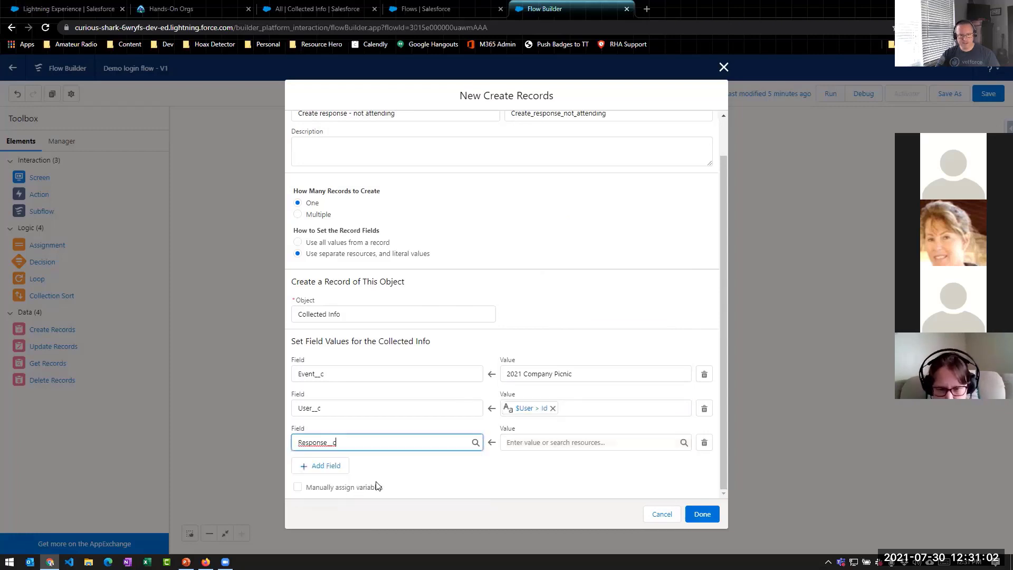
click(516, 441)
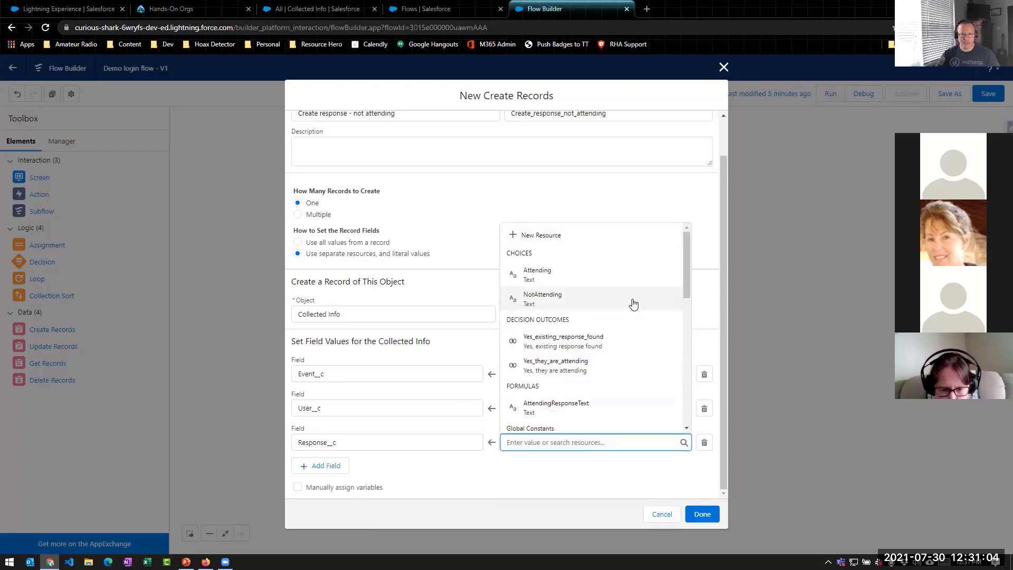
scroll(632, 304, down, 1)
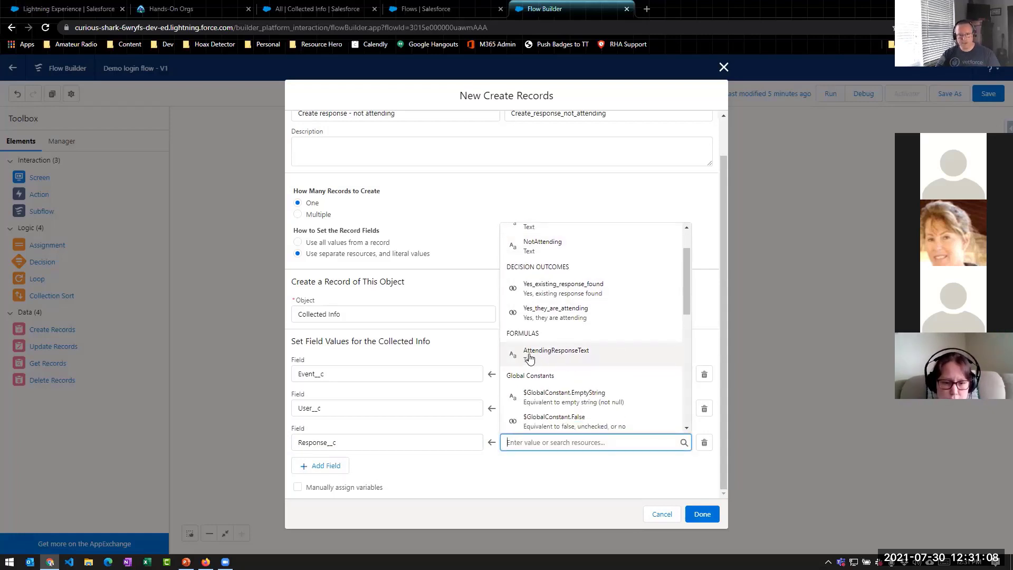
click(615, 356)
scroll(448, 276, up, 2)
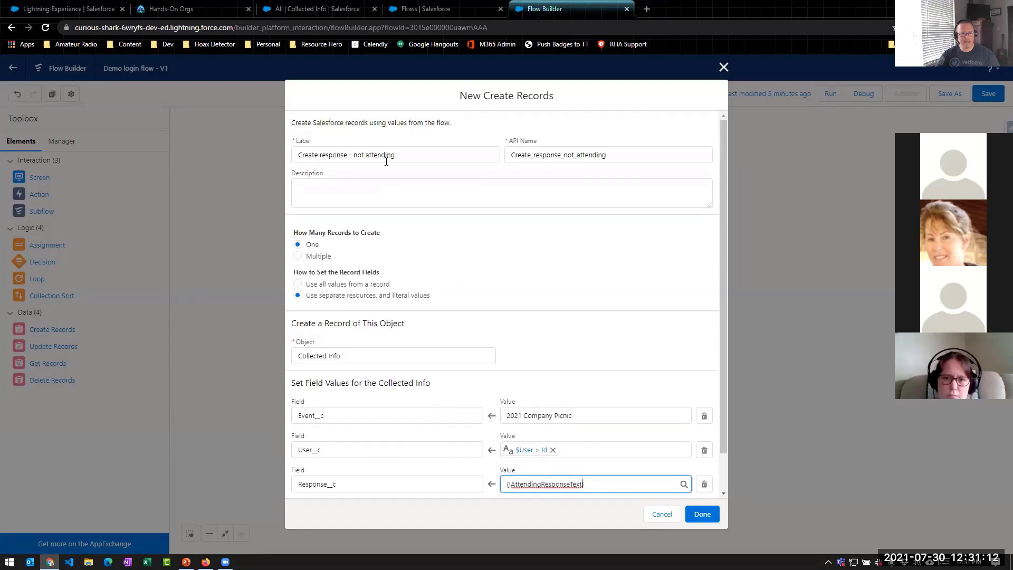
scroll(586, 453, down, 2)
drag(583, 442, 508, 439)
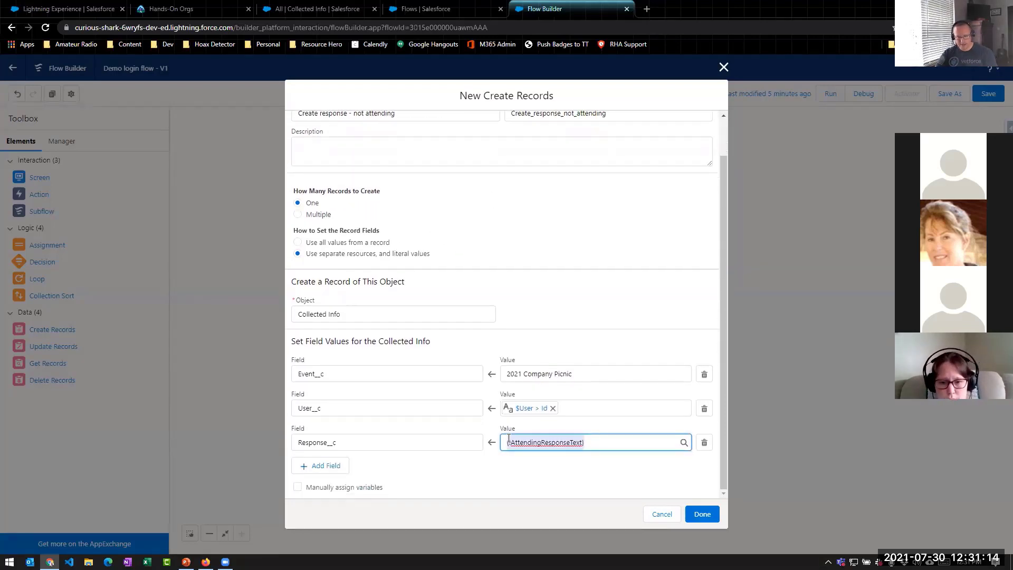
key(BackSpace)
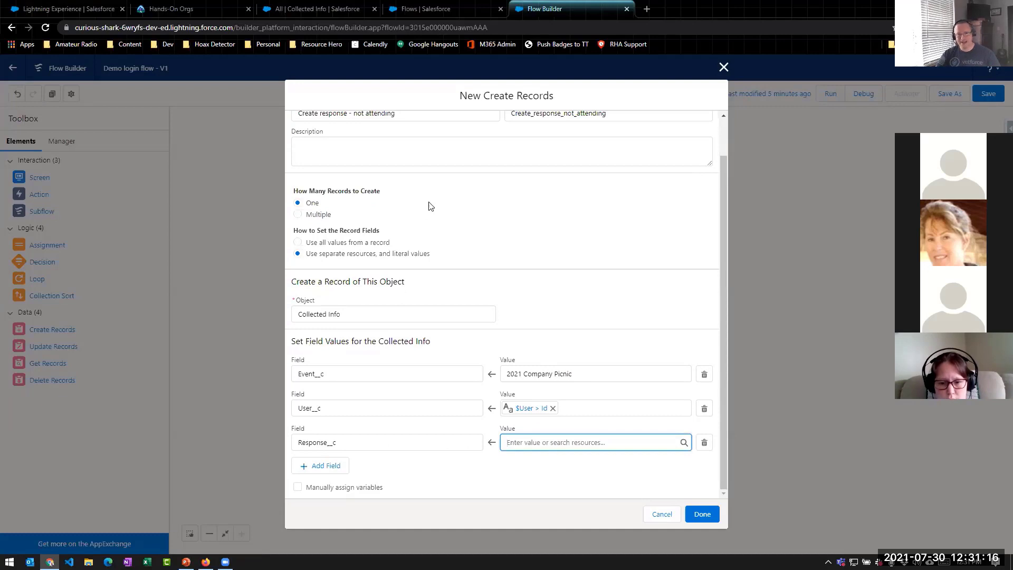
Assign the NotAttending choice to Response__c and finish the not-attending Create Records element
click(548, 437)
scroll(605, 335, down, 2)
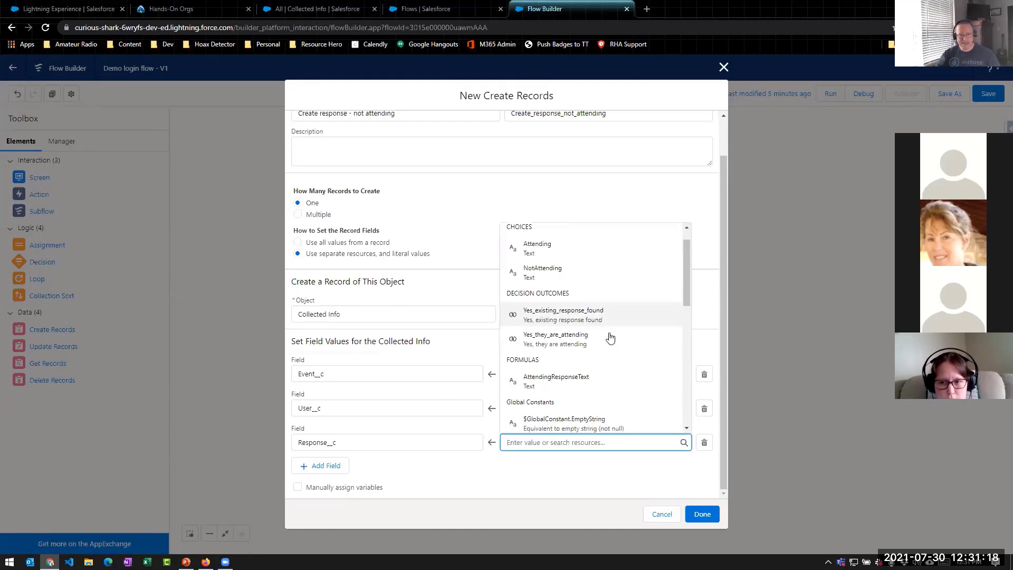
click(561, 251)
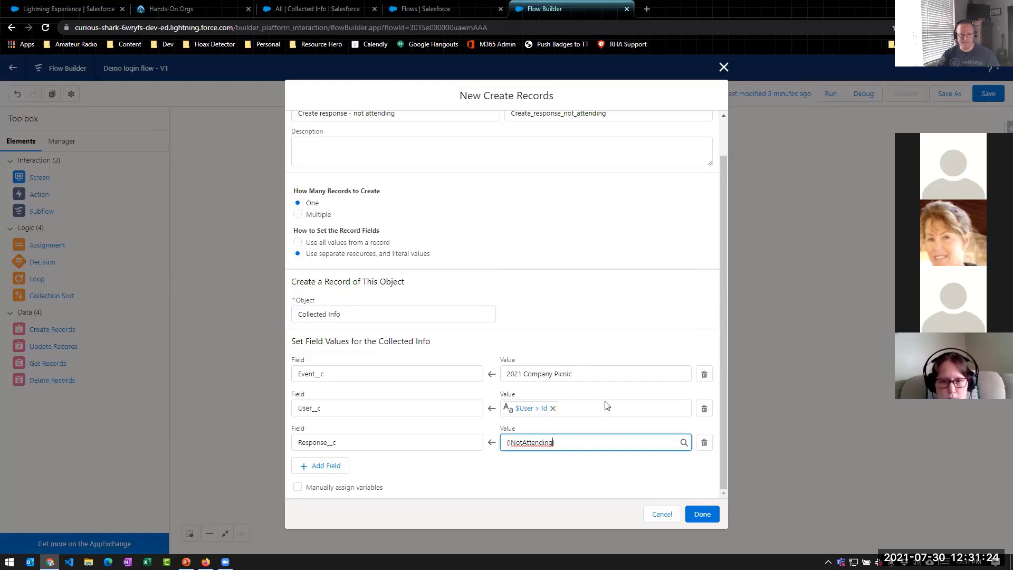
scroll(607, 408, up, 2)
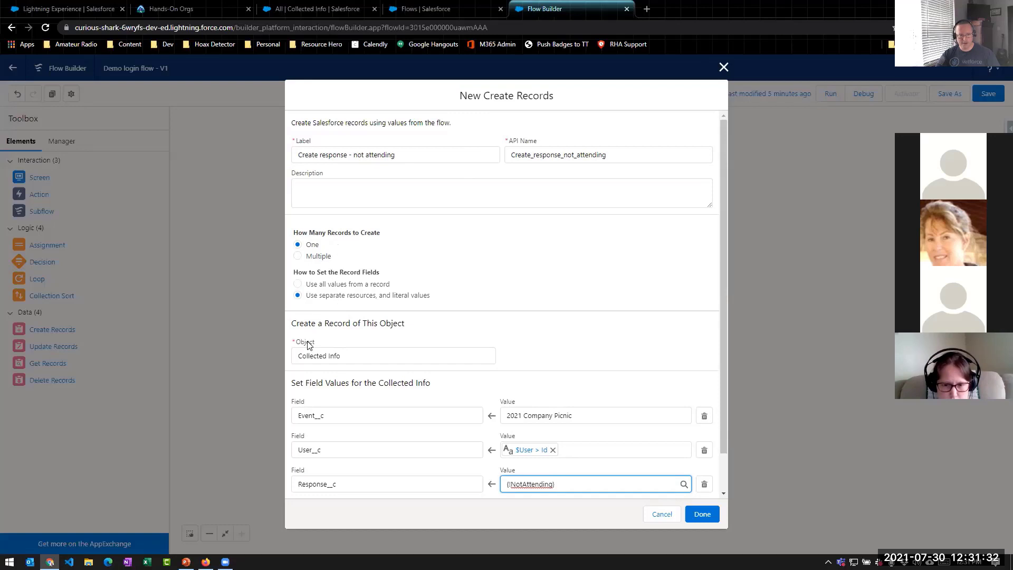
scroll(422, 369, down, 1)
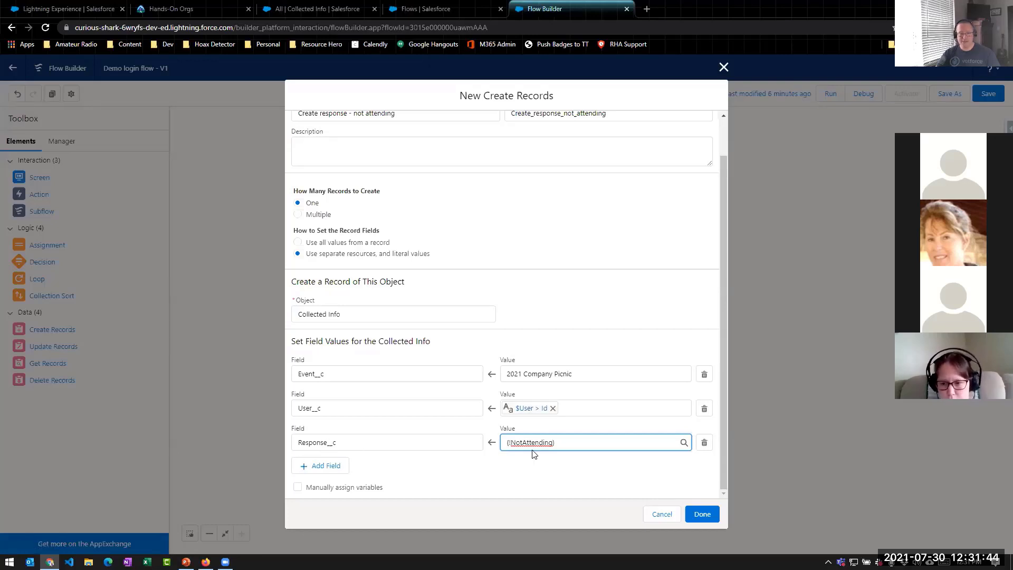
click(702, 514)
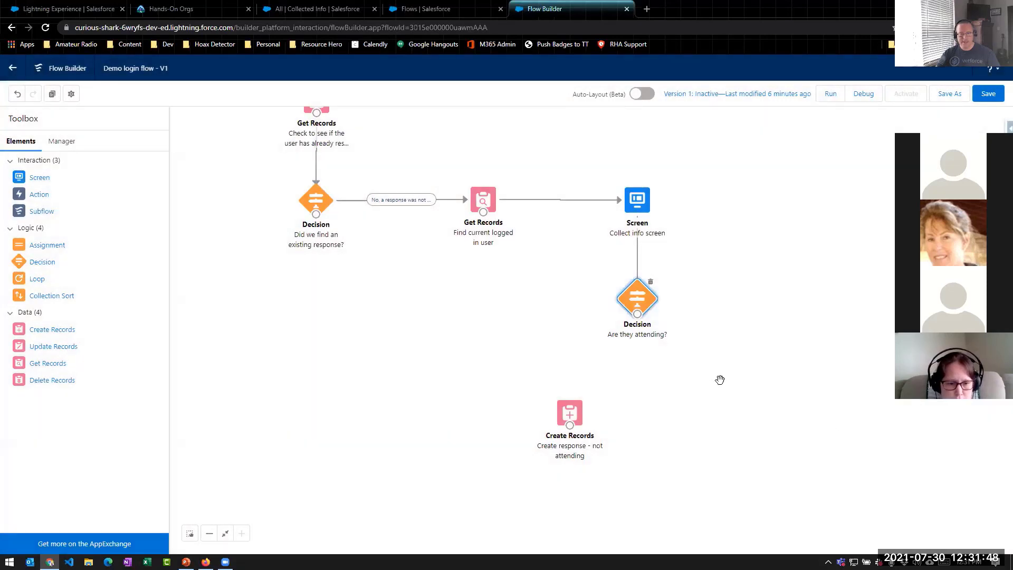
Connect the "Are they attending?" decision to "Create response - not attending" using the outcome "No, they are not attending"
drag(638, 315, 570, 414)
click(454, 320)
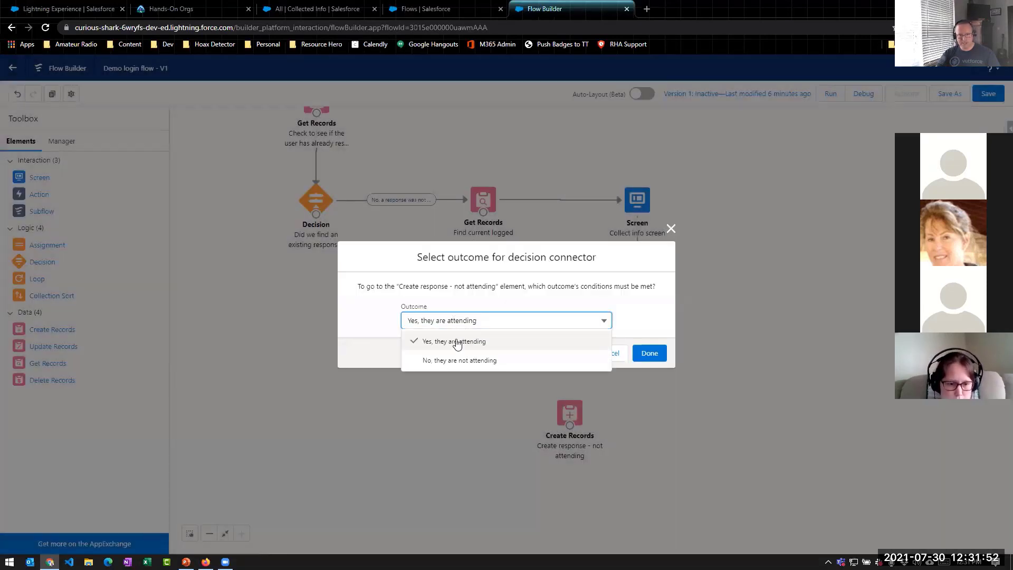
click(455, 362)
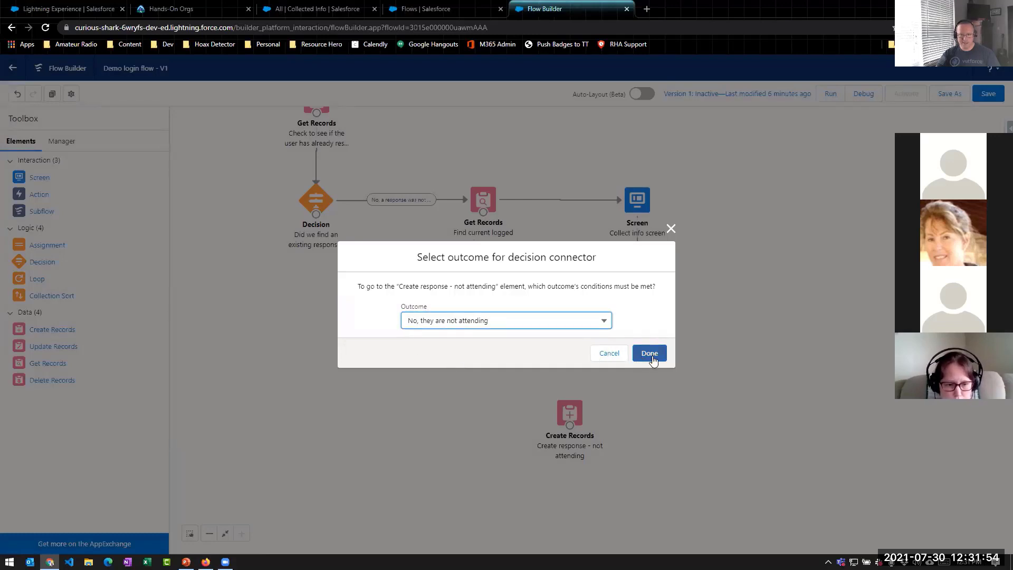
click(650, 353)
Reposition the not-attending Create Records element below and left of the decision, and place a duplicate of it below and right
drag(566, 420, 523, 427)
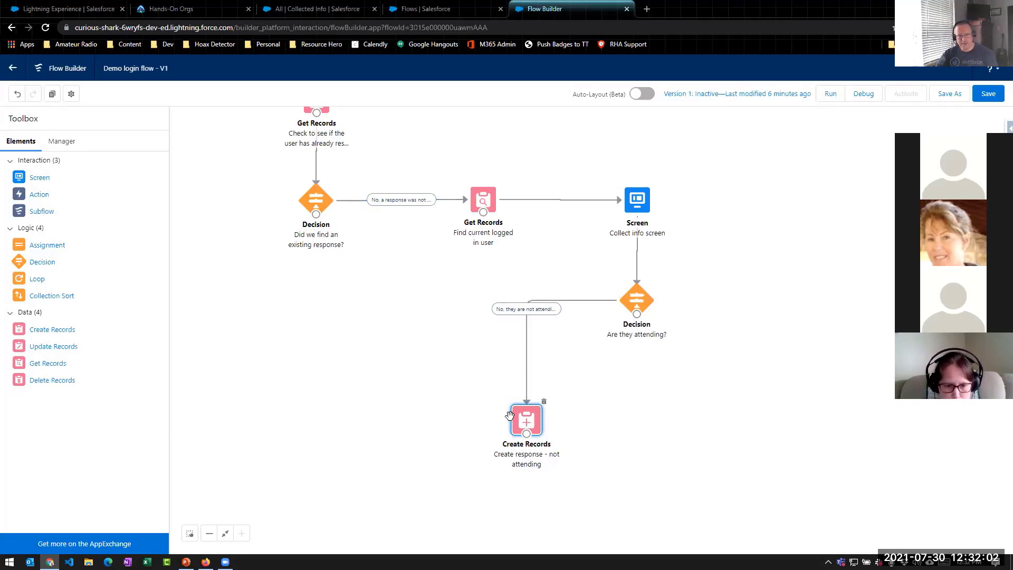
drag(526, 420, 523, 399)
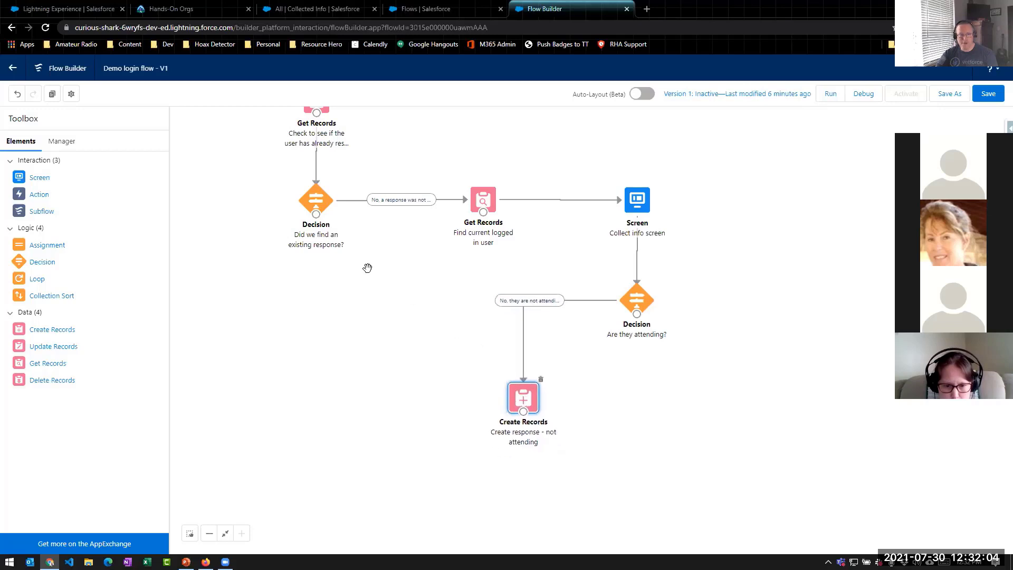
click(53, 98)
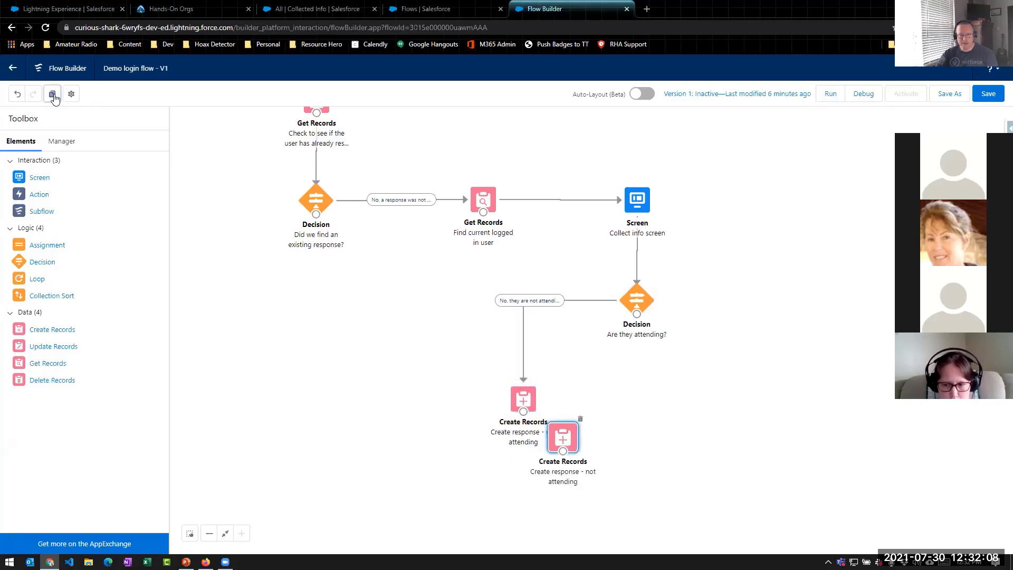
drag(556, 435, 732, 393)
Relabel the duplicated Create Records element "Create response - is attending" with the API name Create_response_is_attending
double_click(732, 393)
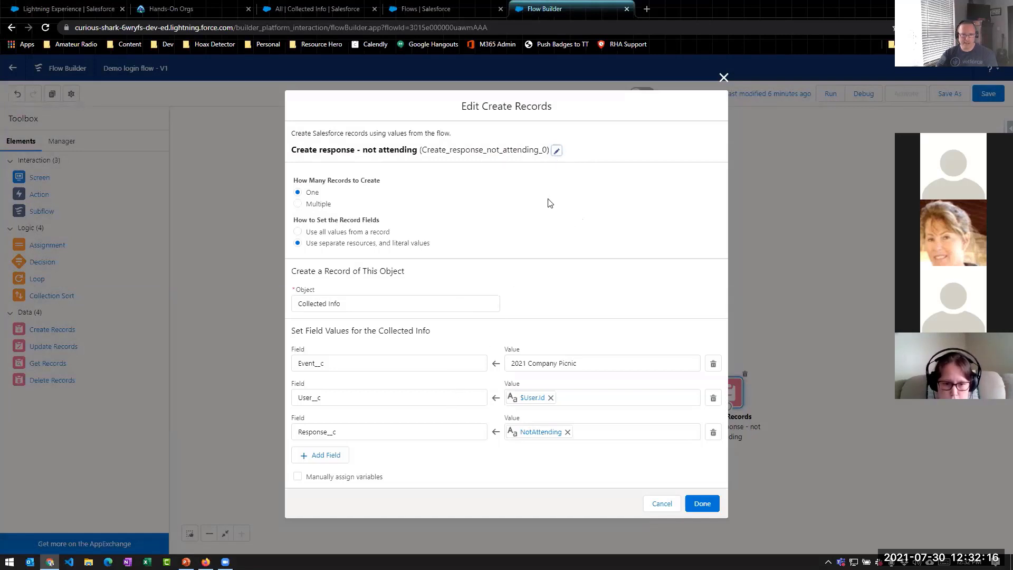
click(556, 150)
click(566, 157)
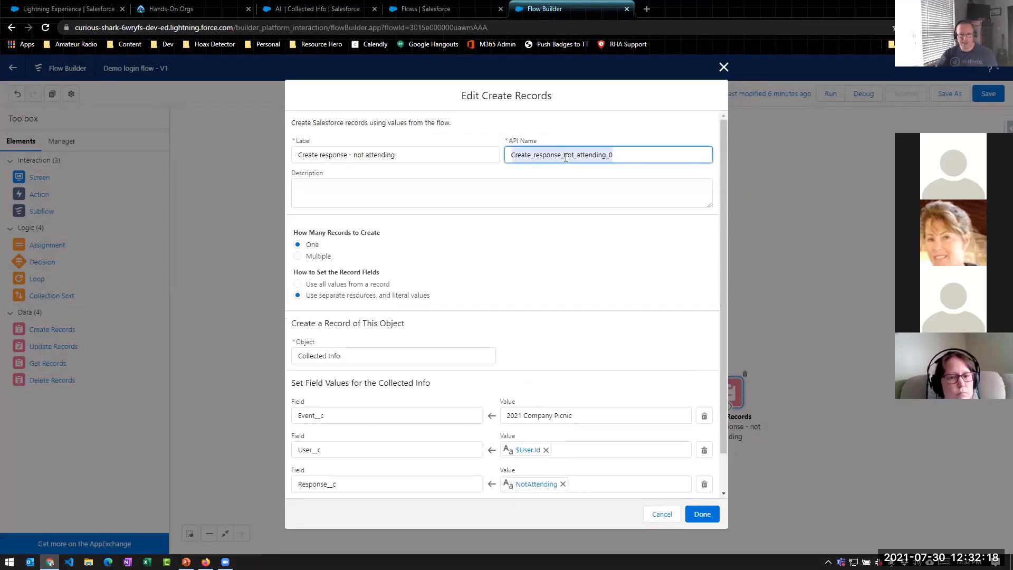
key(BackSpace)
key(shift+Tab)
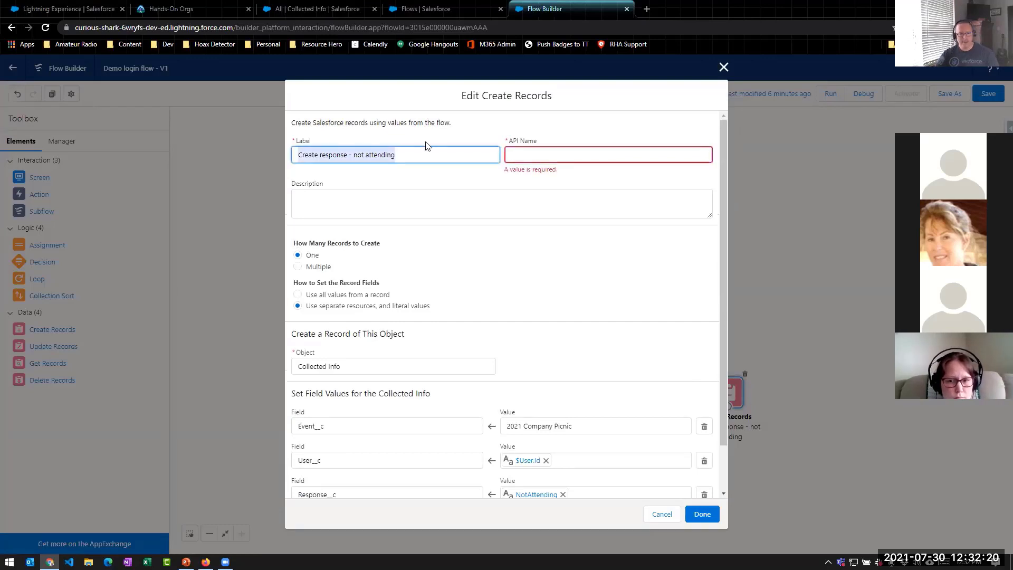
double_click(356, 154)
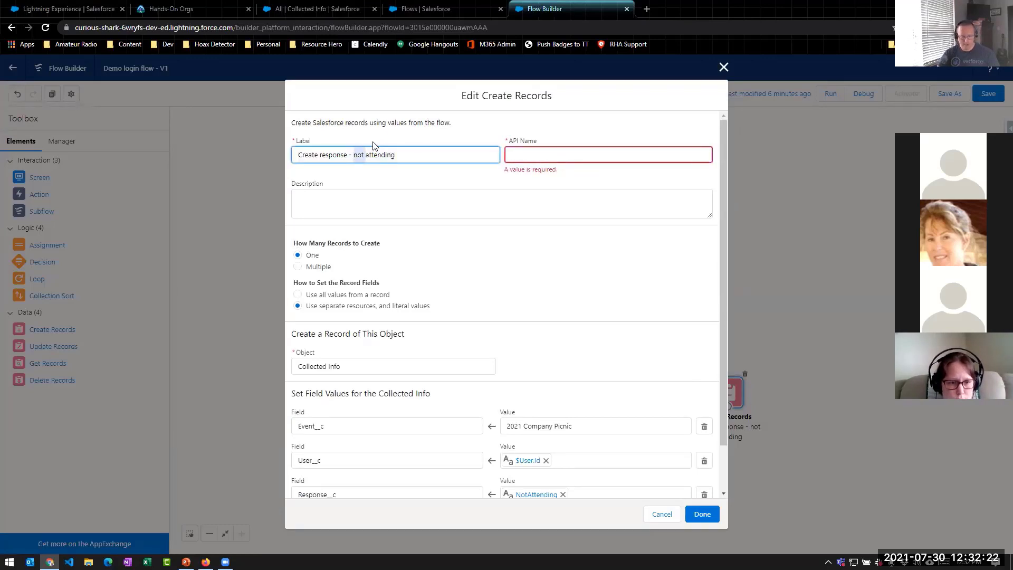
text(is)
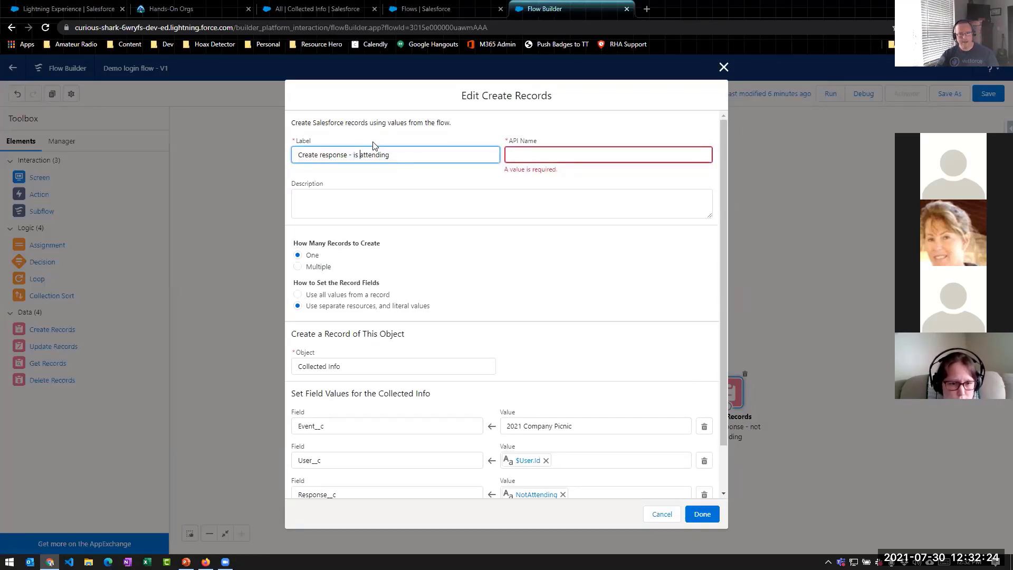
key(Tab)
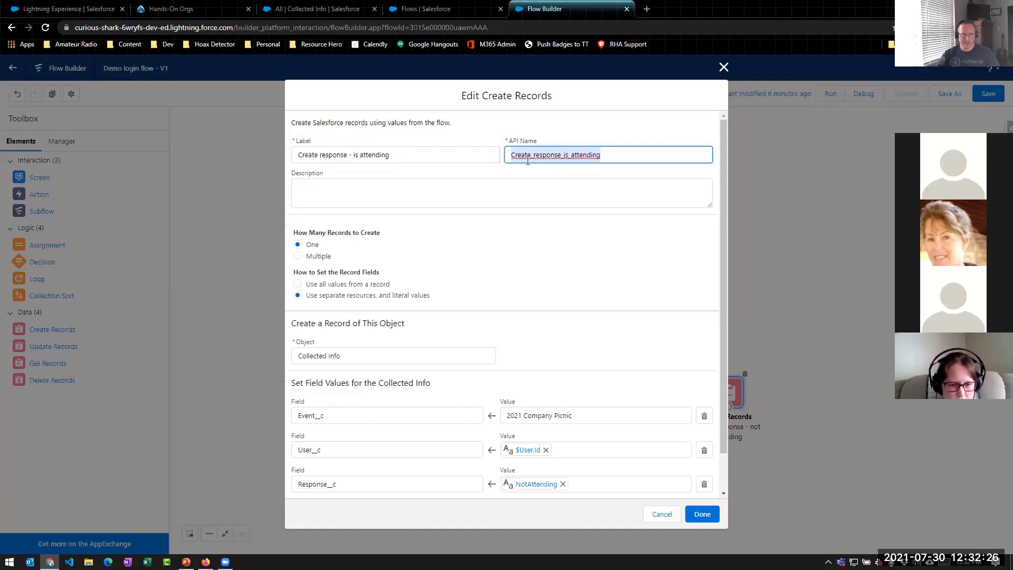
Replace the duplicate's Response__c value with the AttendingResponseText formula and finish editing the element
scroll(581, 279, down, 2)
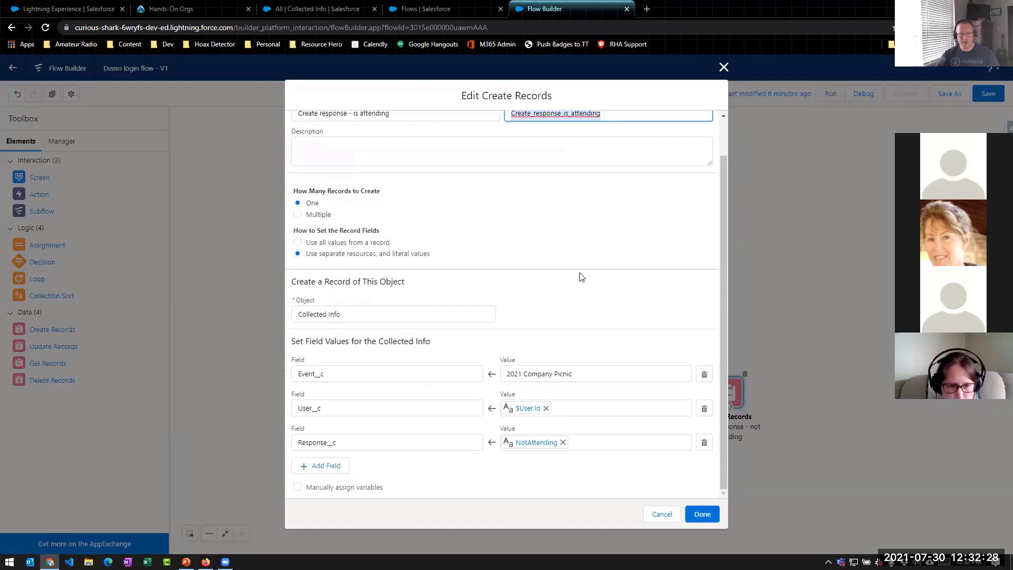
scroll(582, 273, up, 2)
scroll(488, 270, down, 1)
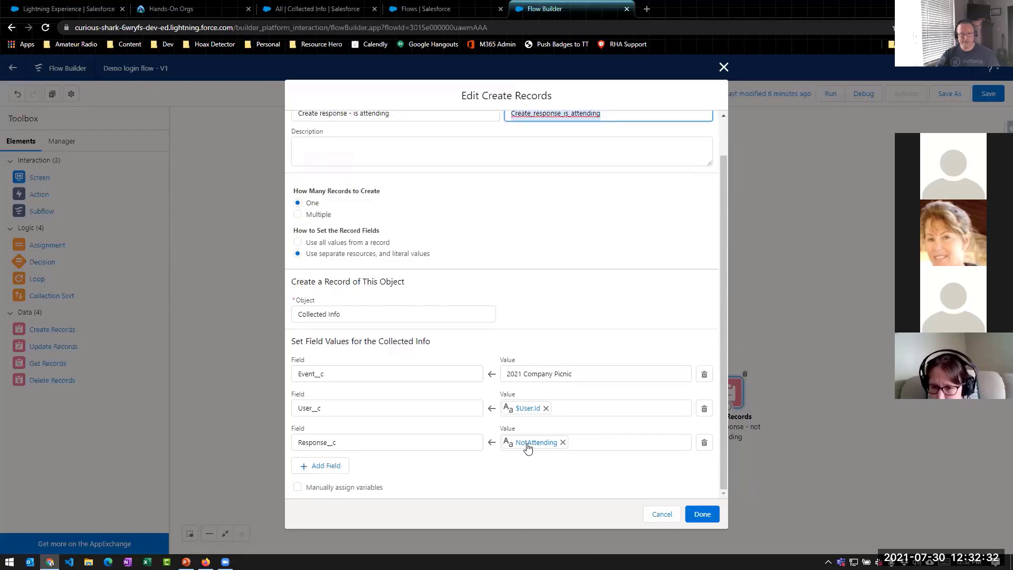
click(563, 443)
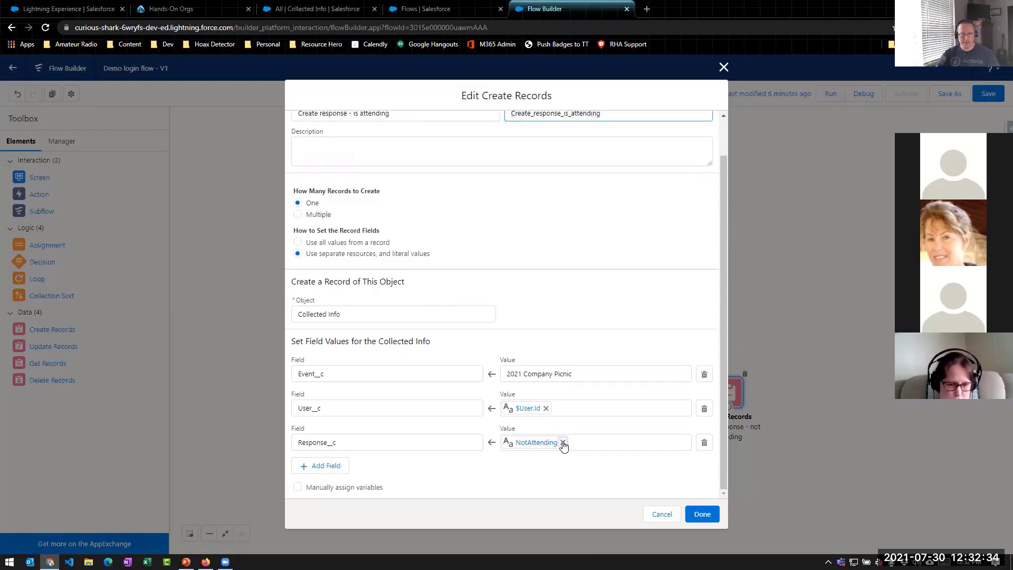
click(562, 443)
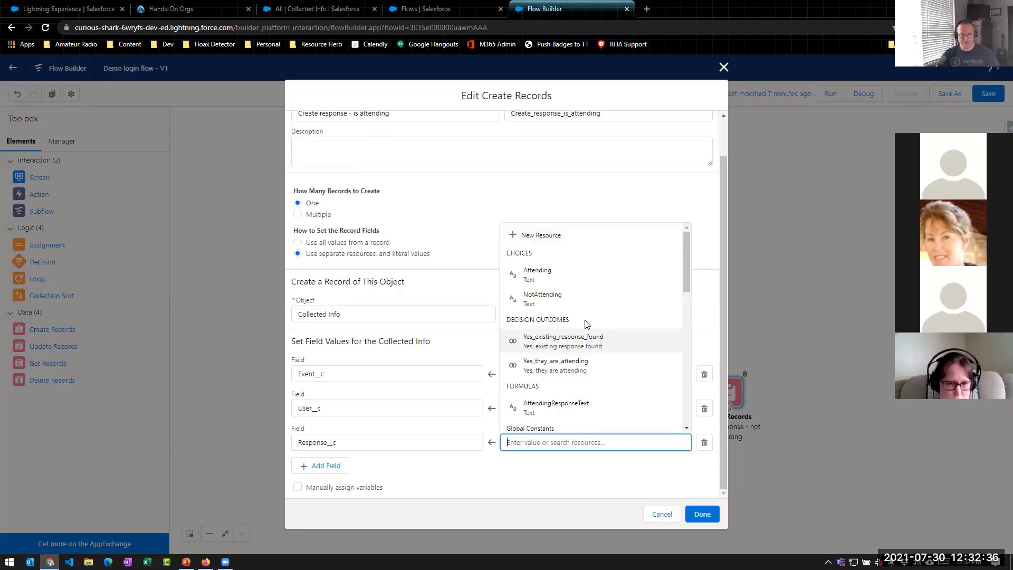
scroll(585, 324, down, 1)
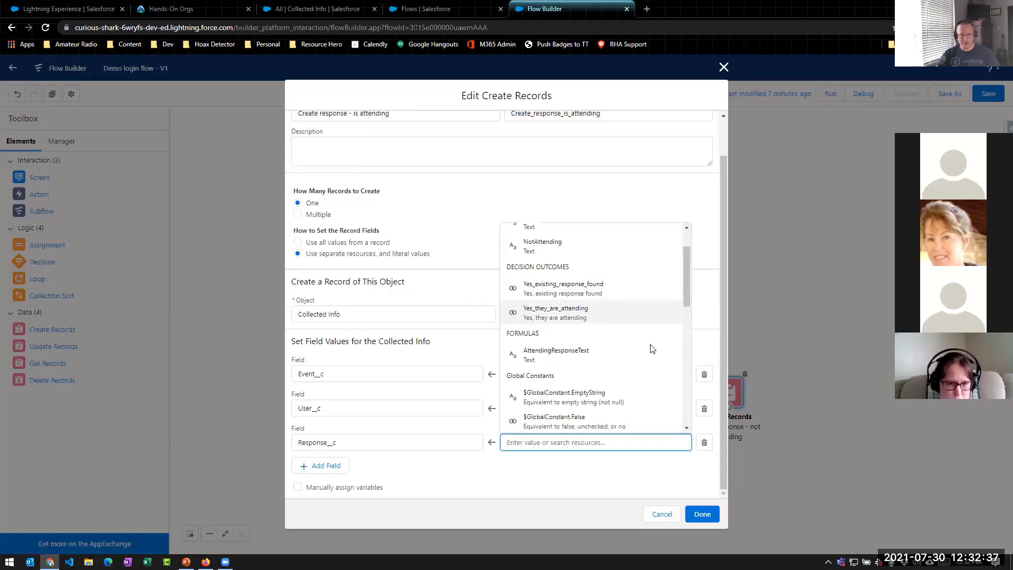
click(577, 357)
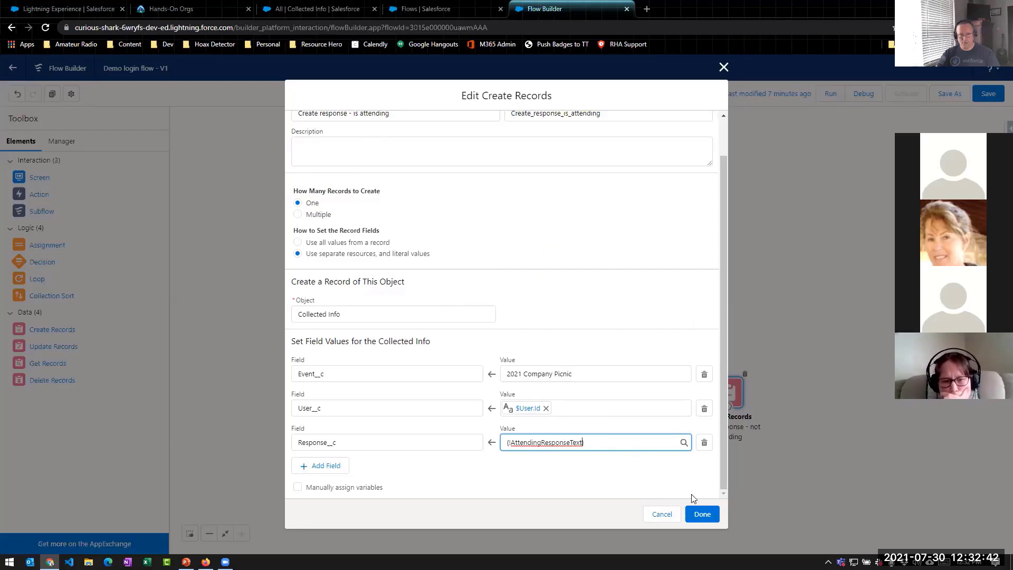
click(702, 515)
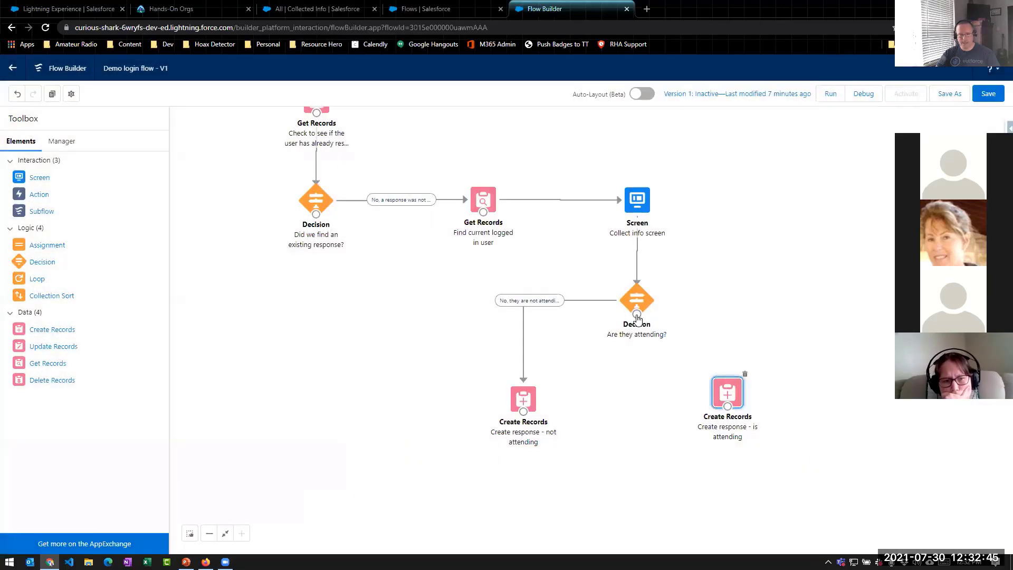
Connect the "Are they attending?" decision to "Create response - is attending" as "Yes, they are attending" and save the flow
drag(636, 313, 703, 314)
drag(724, 385, 727, 385)
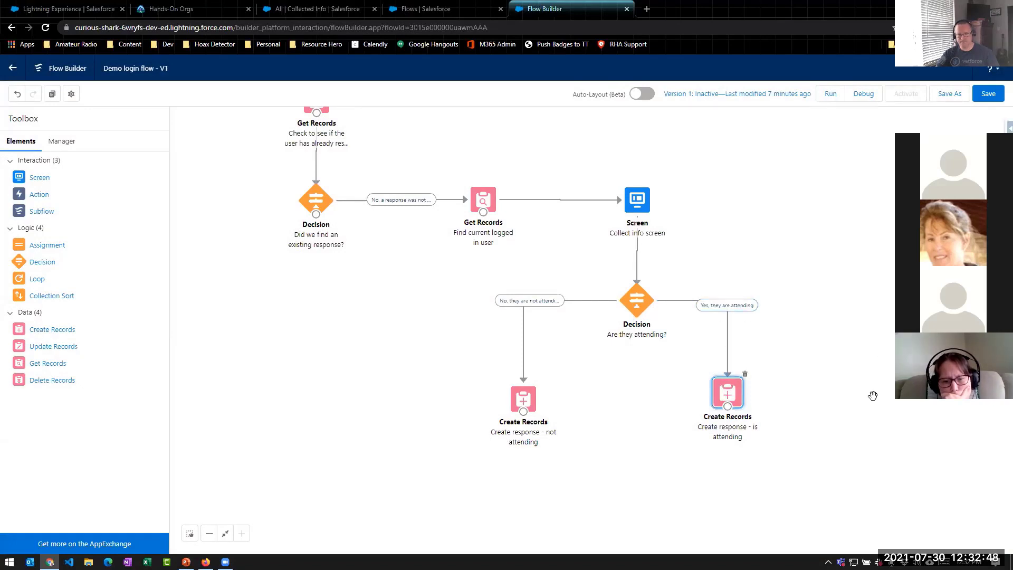
click(987, 95)
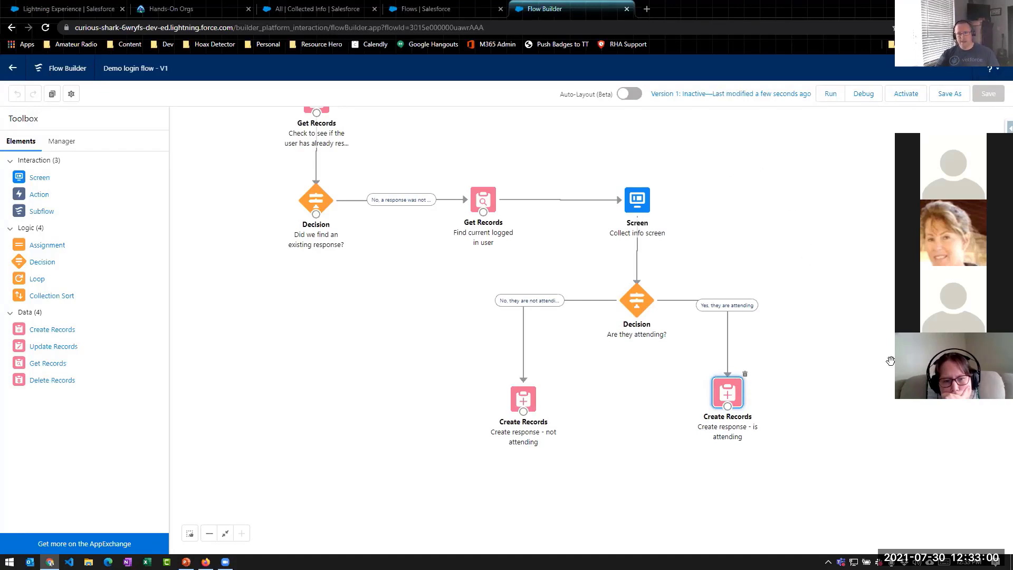
Run the flow and answer the "Attending?" question with Attending
click(828, 95)
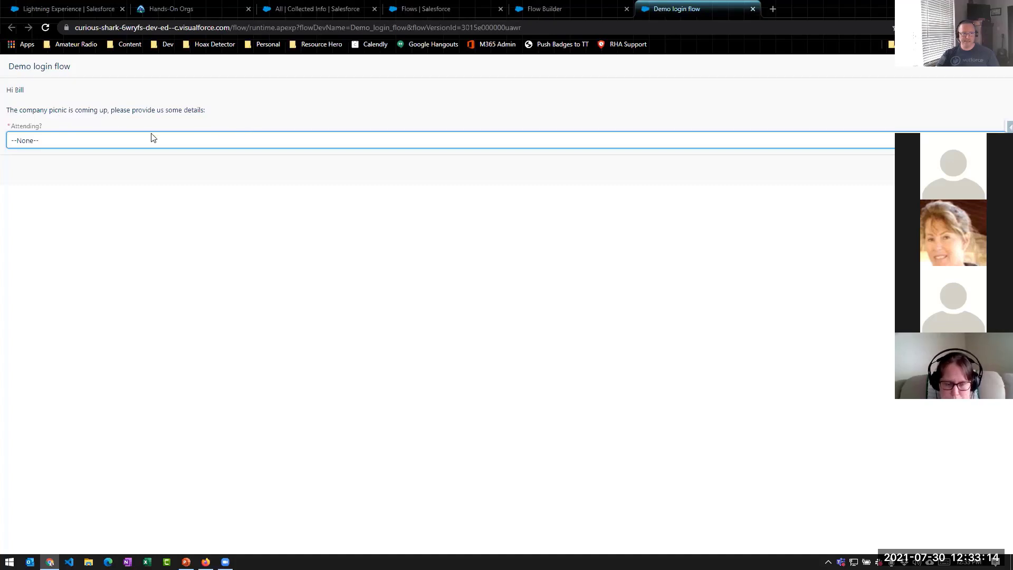
click(120, 143)
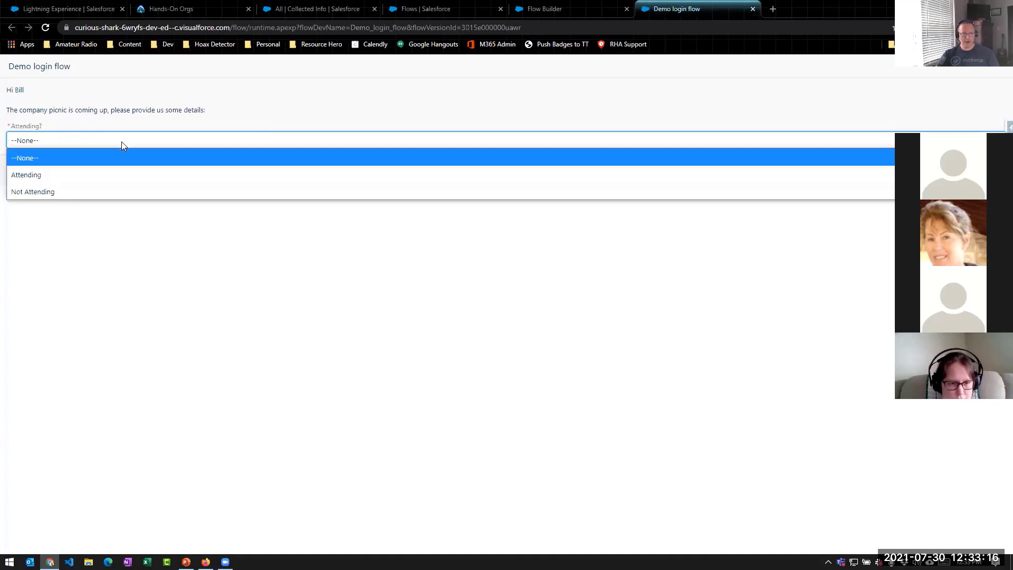
click(107, 174)
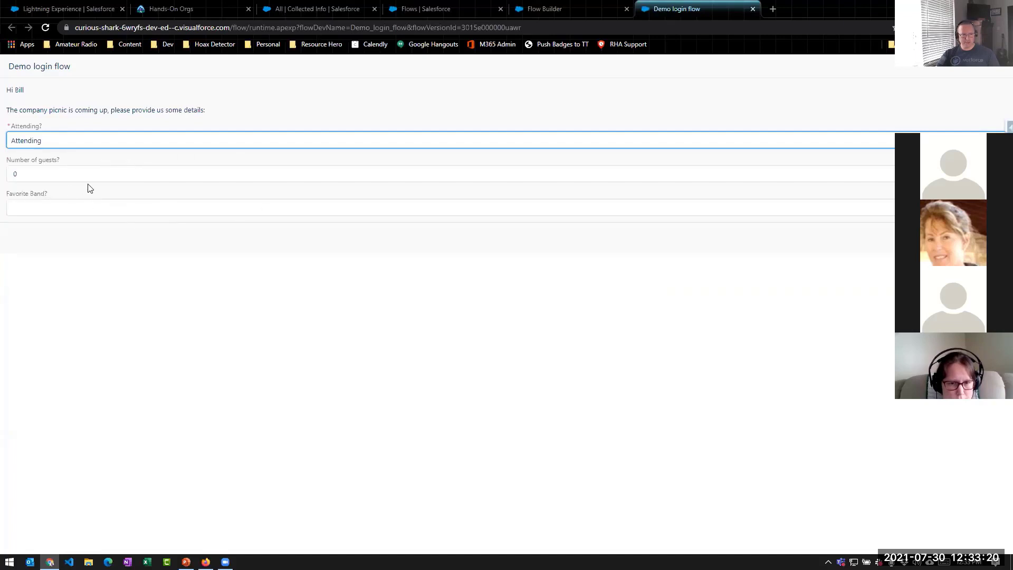
Set the number of guests to 2 and the favorite band to Green Day, and submit the flow's screen
click(71, 173)
key(BackSpace)
text(2)
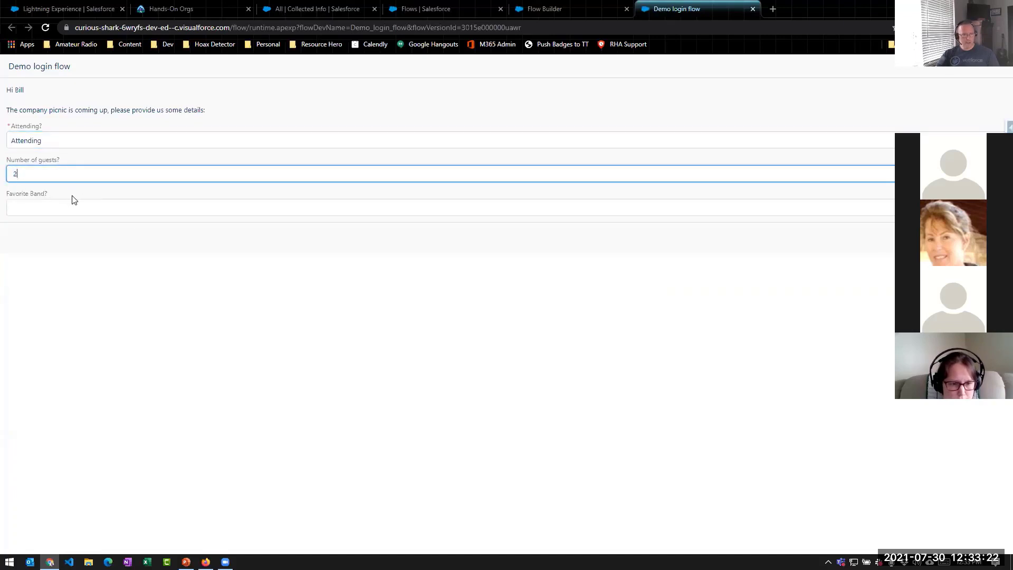
click(55, 205)
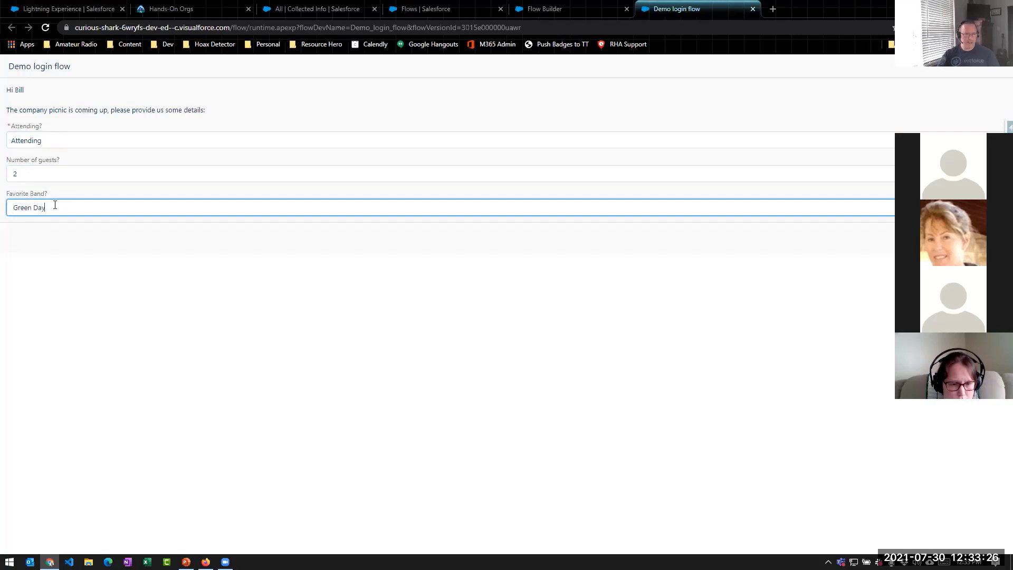
click(989, 237)
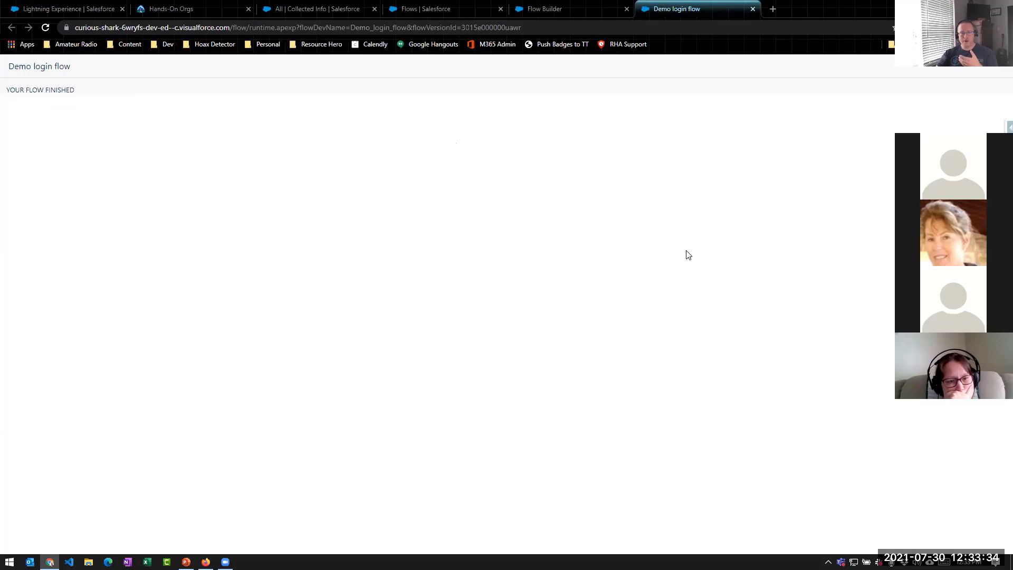
Check the submitted response in the Collected Info list, and rerun the flow to test its existing-response check
click(301, 10)
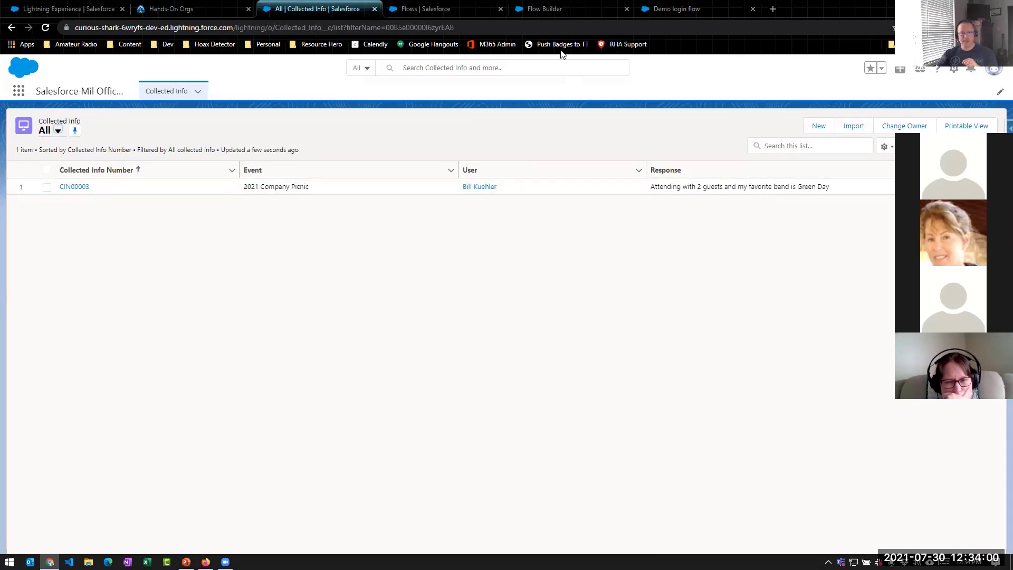
click(555, 10)
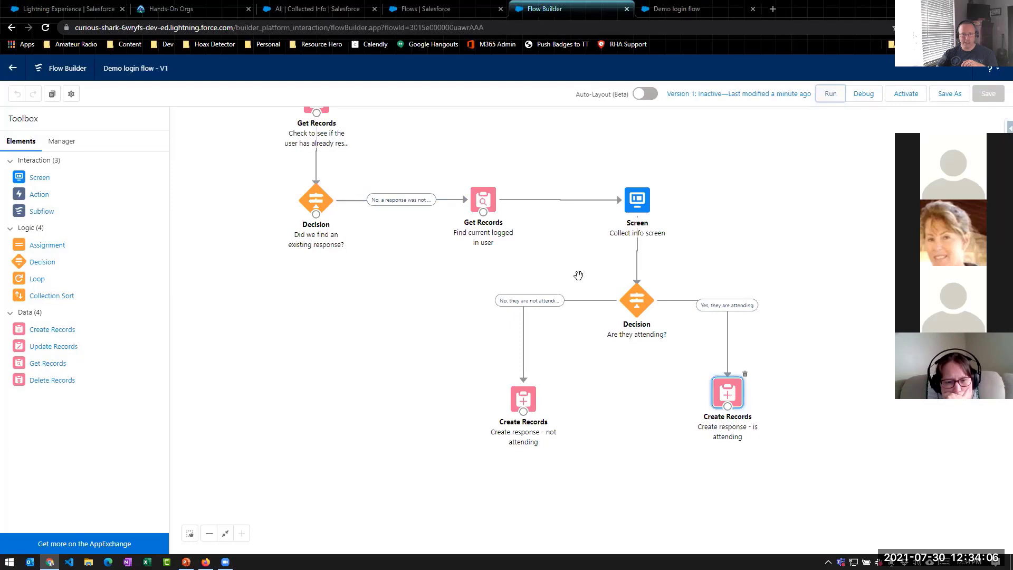
click(753, 9)
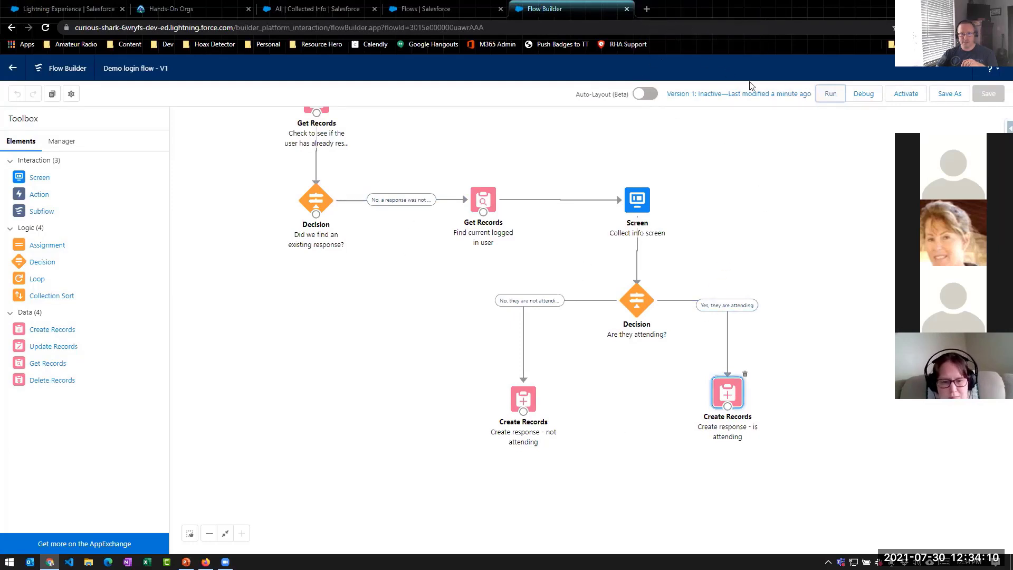
click(828, 99)
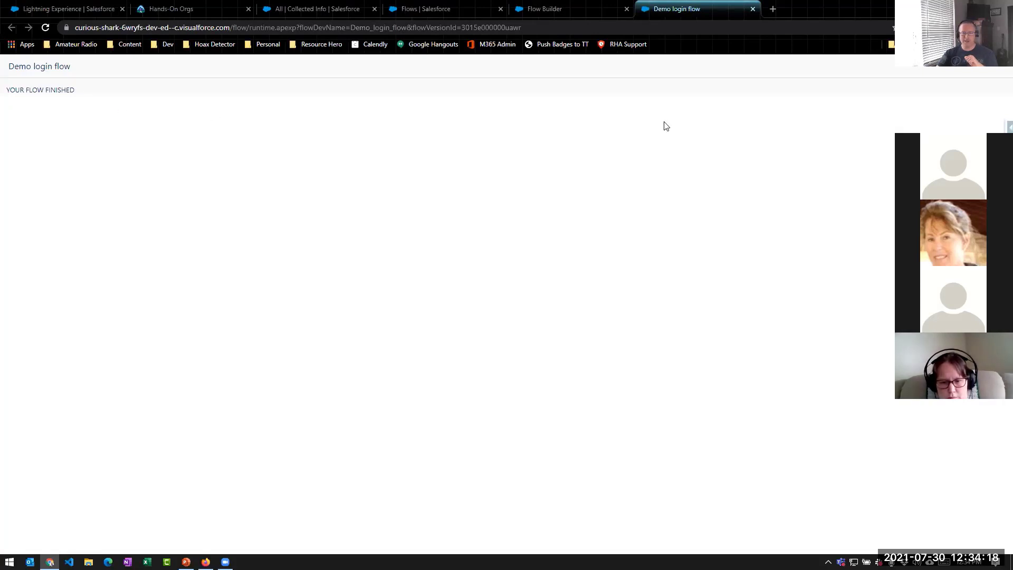
click(753, 10)
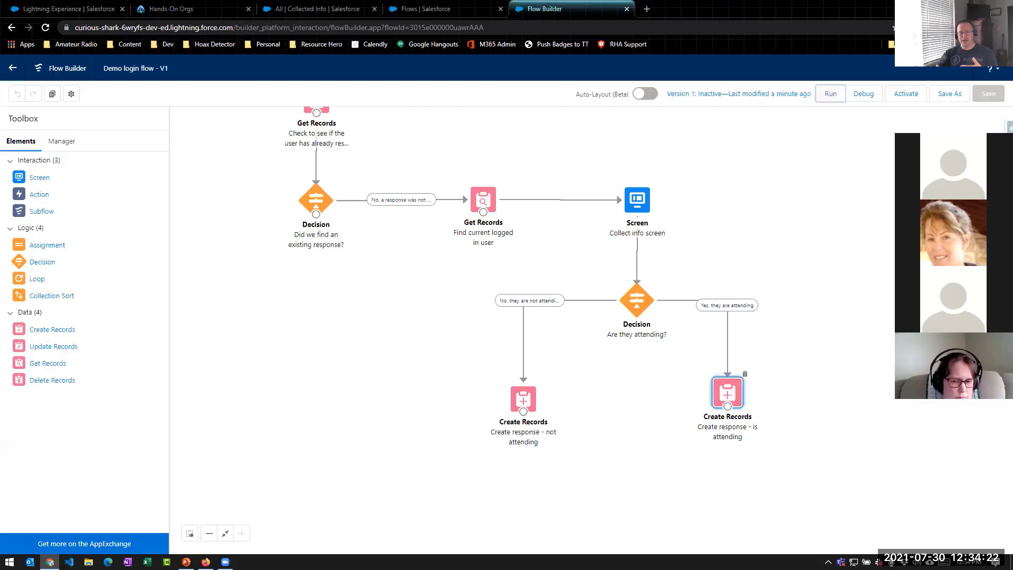
Review the field values assigned in the "Create response - is attending" element and leave it without saving changes
drag(800, 260, 813, 361)
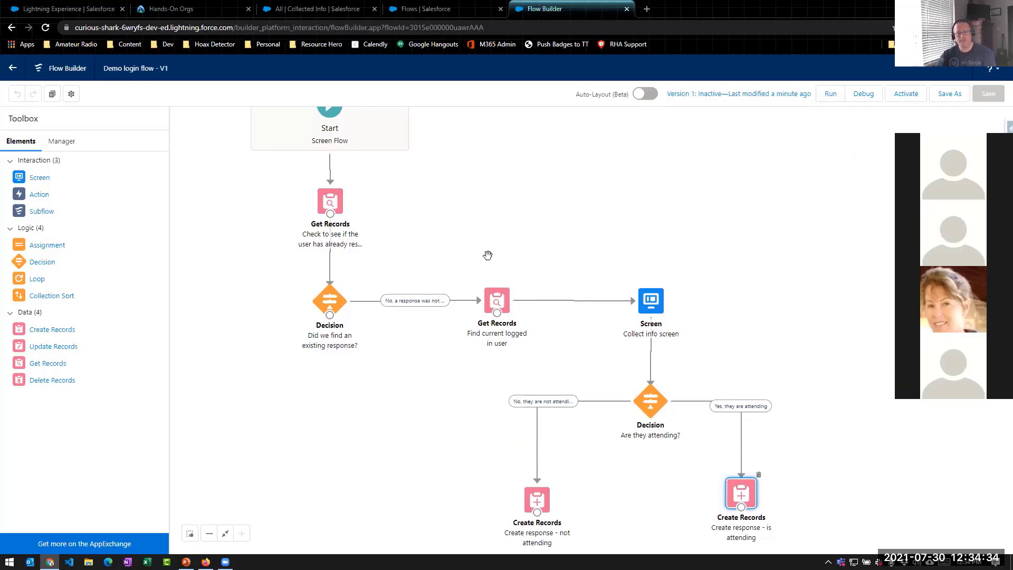
drag(843, 454, 843, 422)
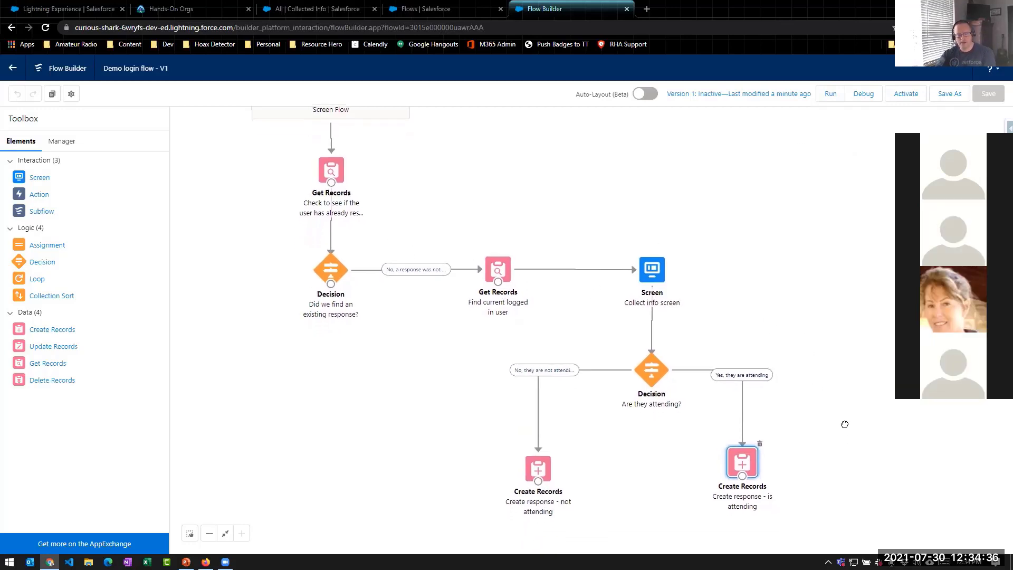
drag(596, 472, 568, 331)
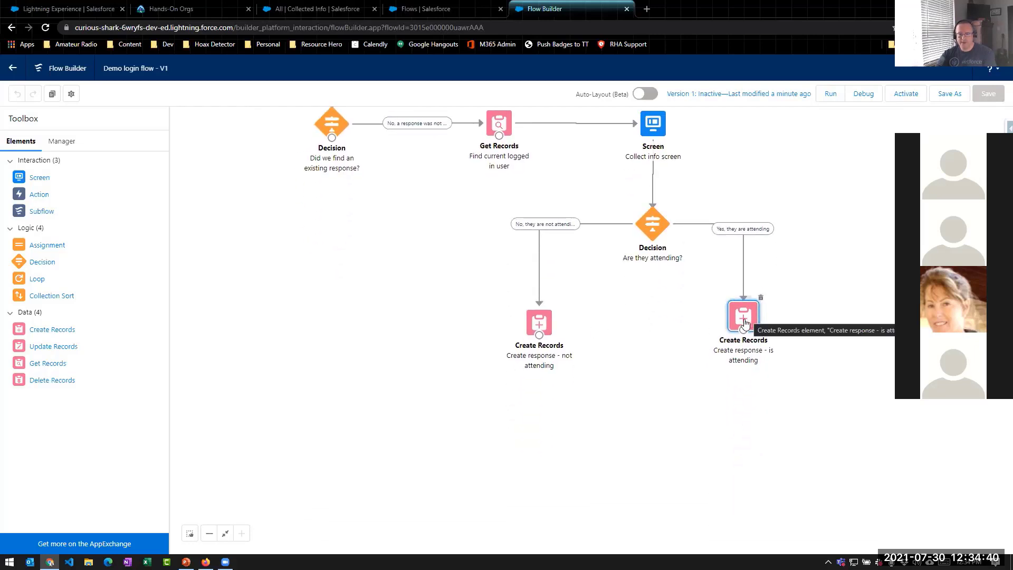
double_click(743, 319)
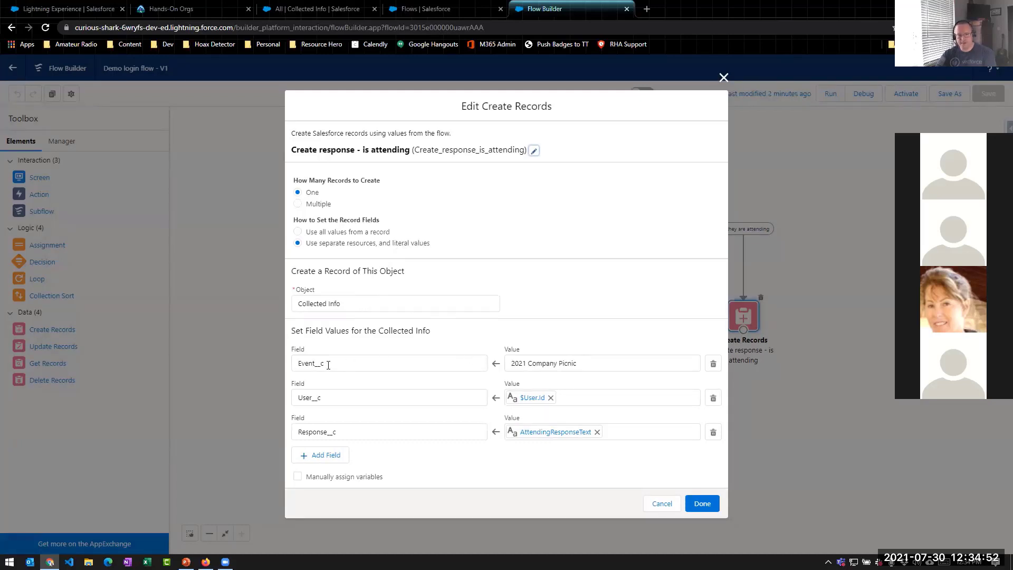
drag(577, 365, 504, 369)
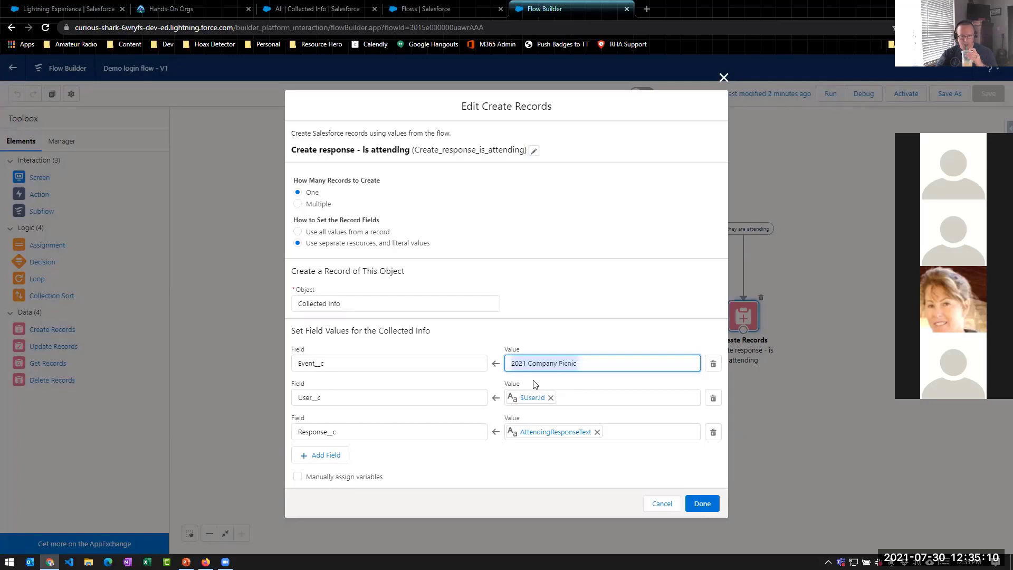
click(662, 504)
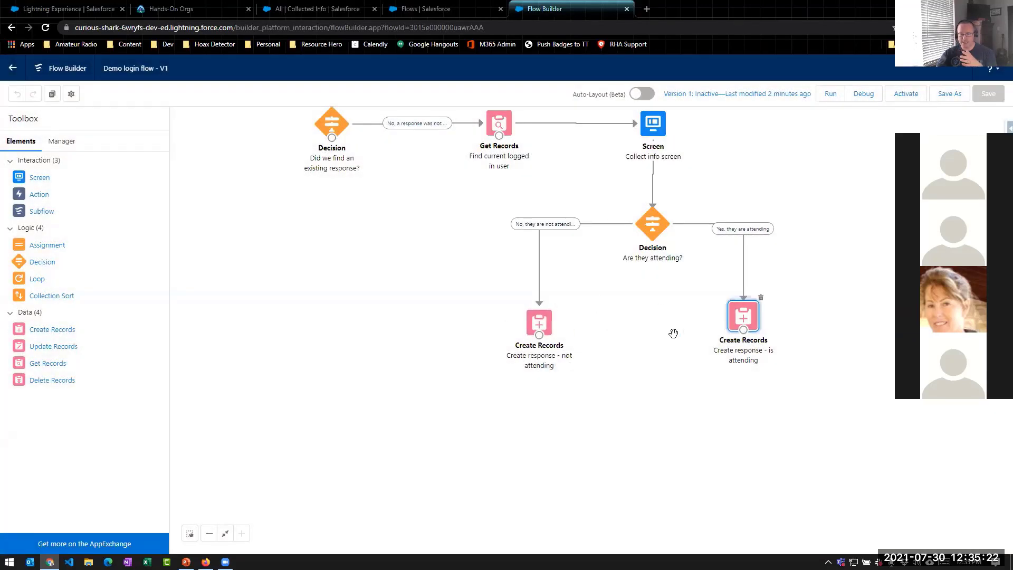
double_click(537, 322)
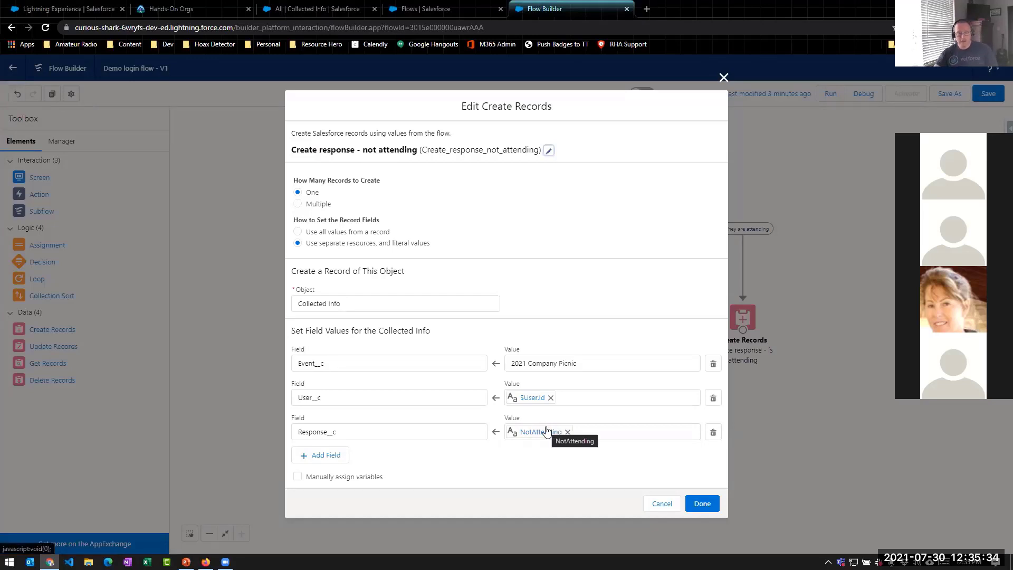
click(566, 432)
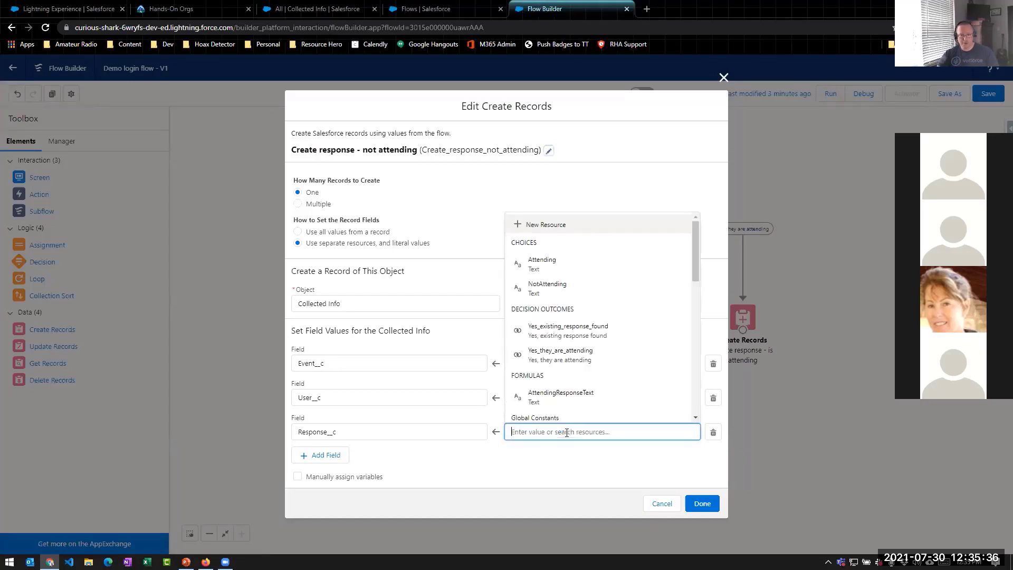
text(Not attending)
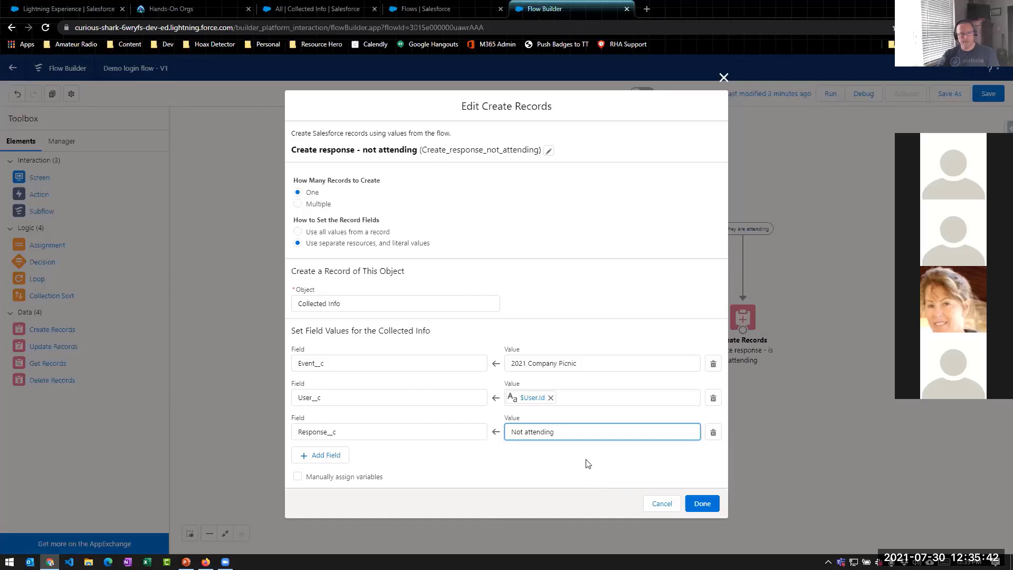
click(656, 503)
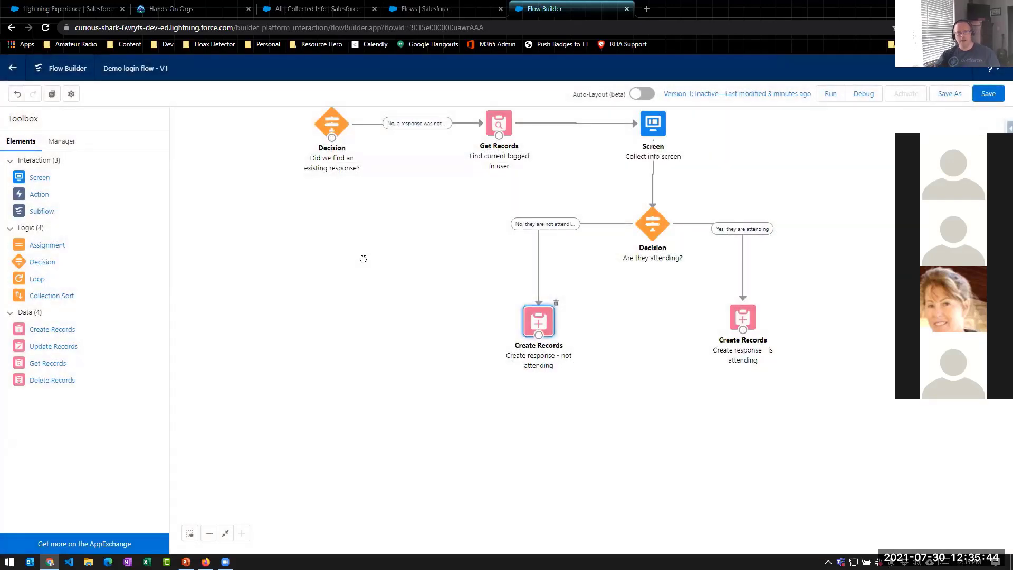
drag(362, 260, 366, 400)
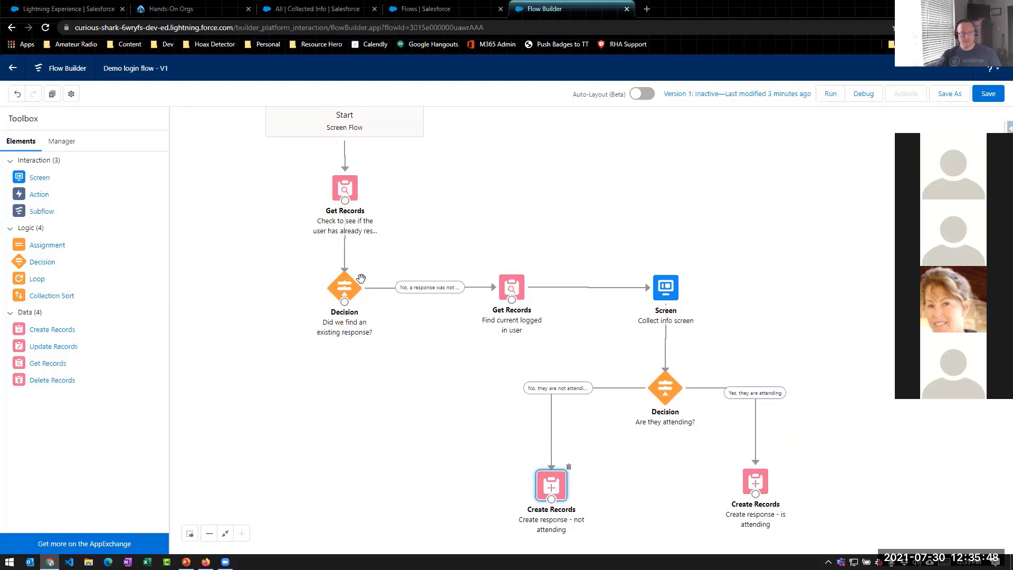
drag(502, 206, 495, 242)
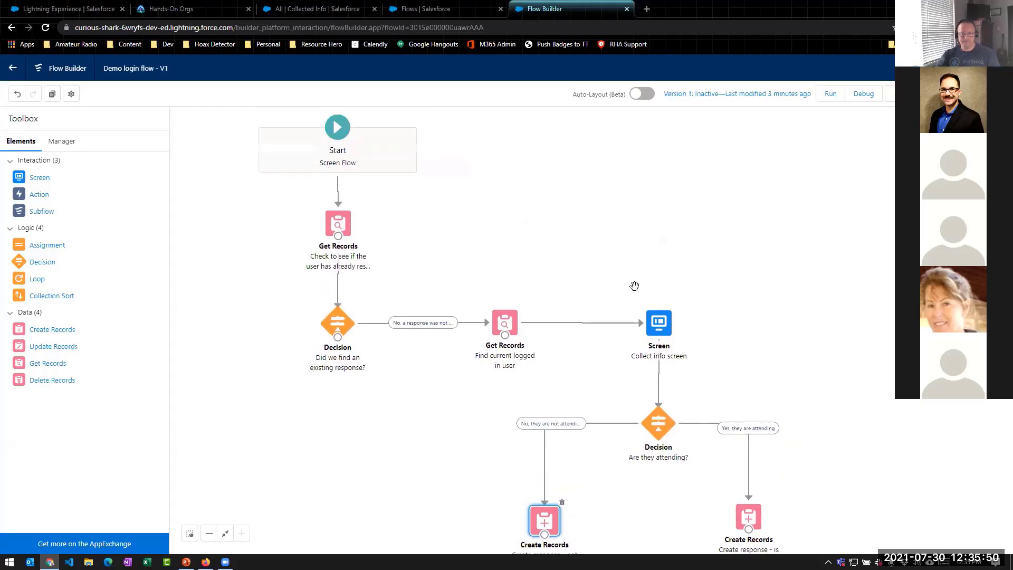
drag(779, 343, 757, 306)
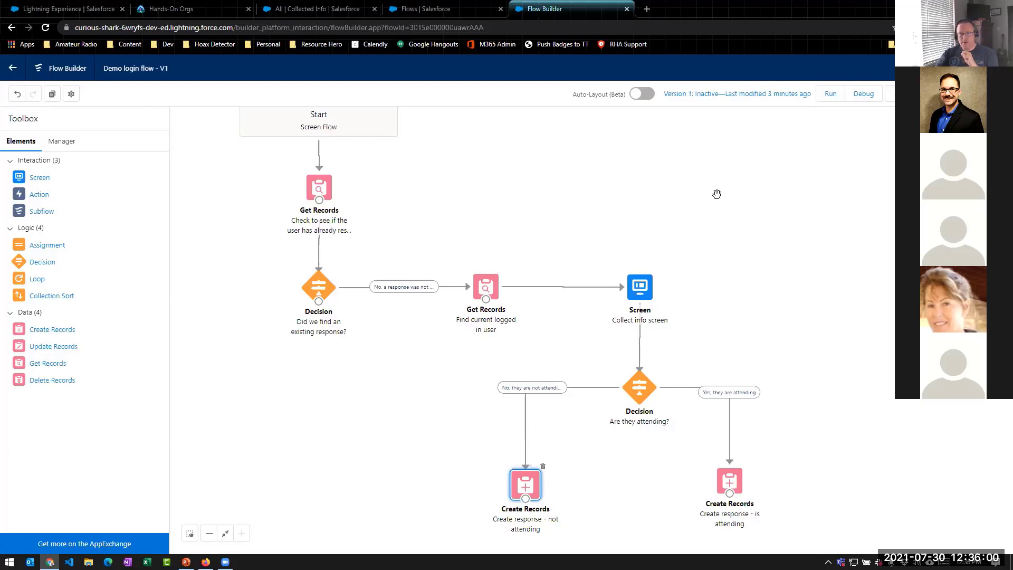
Delete the 2021 Company Picnic response record from the Collected Info list and confirm the deletion
click(302, 13)
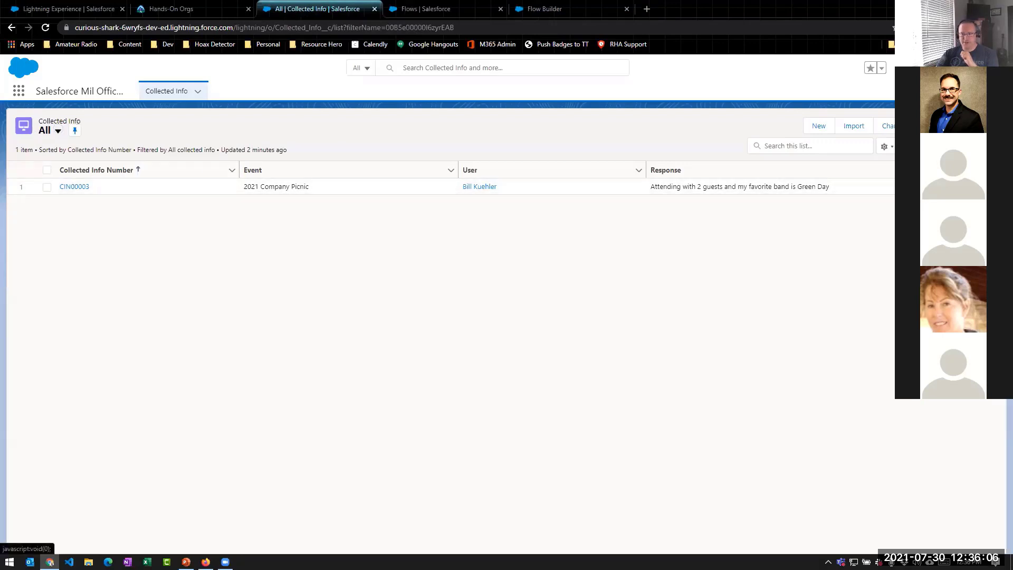
click(967, 224)
click(649, 336)
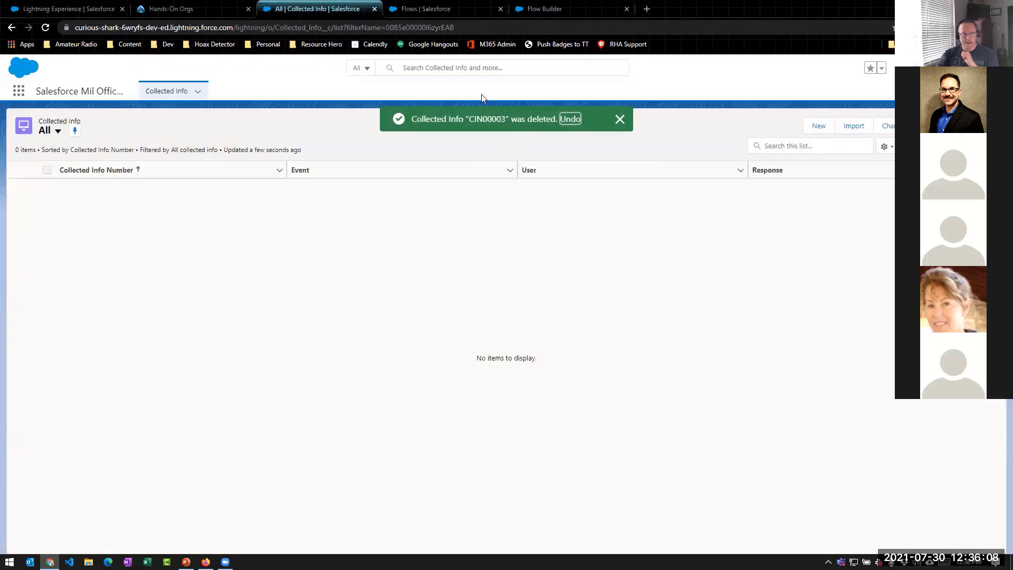
Save the flow and start a debug run, examining the result of the existing-response Get Records lookup
click(543, 9)
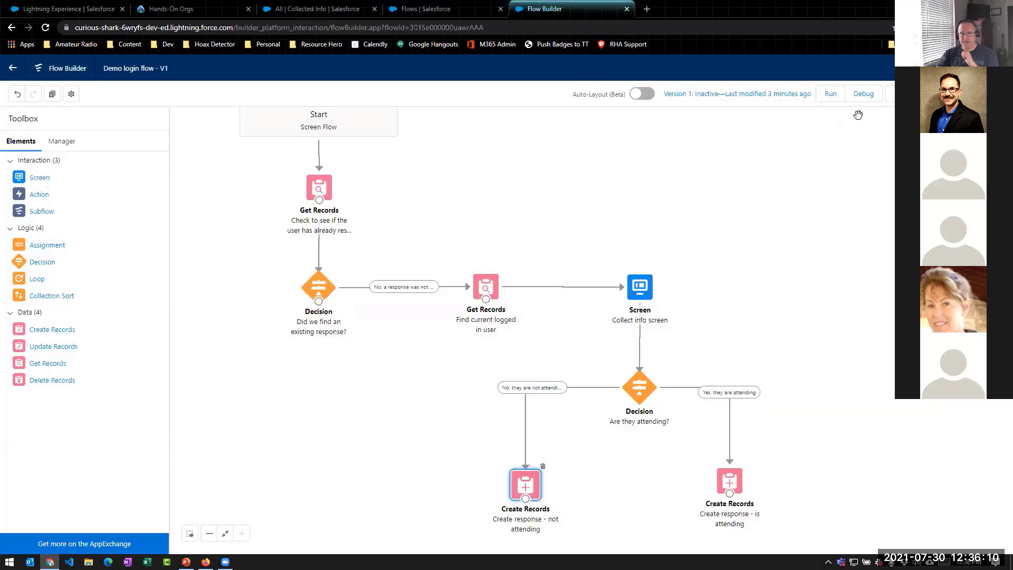
click(988, 94)
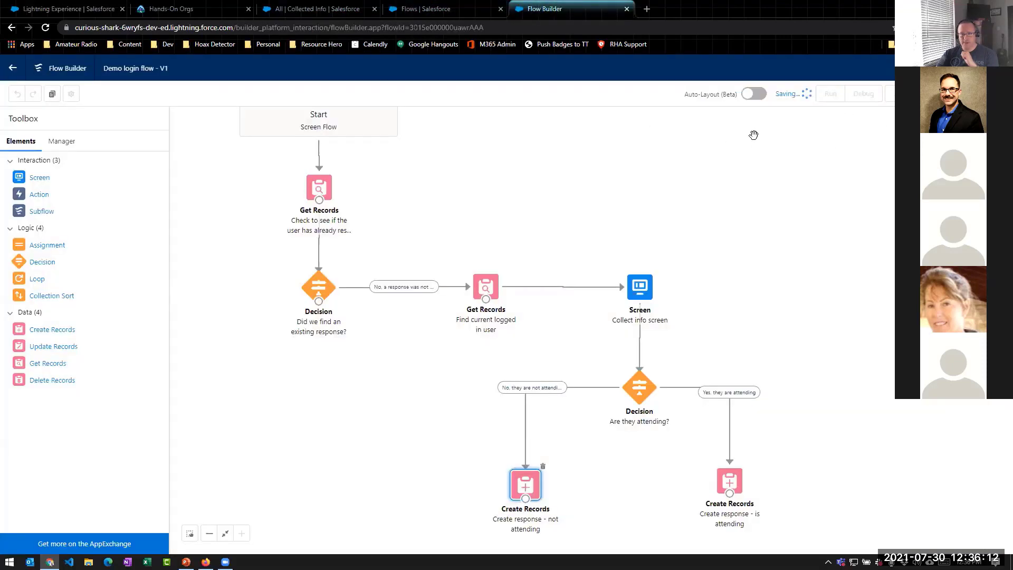
click(863, 95)
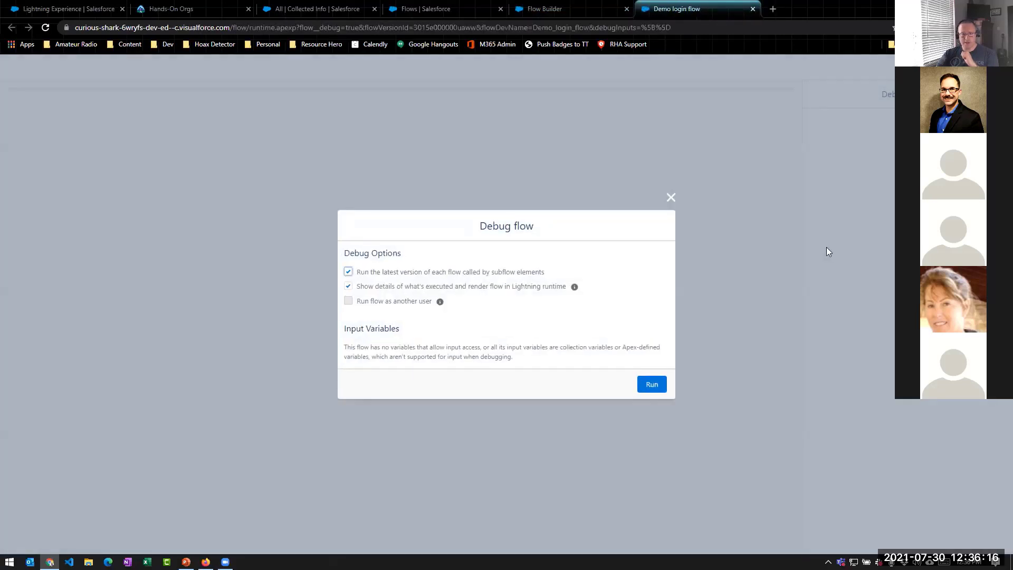
click(651, 384)
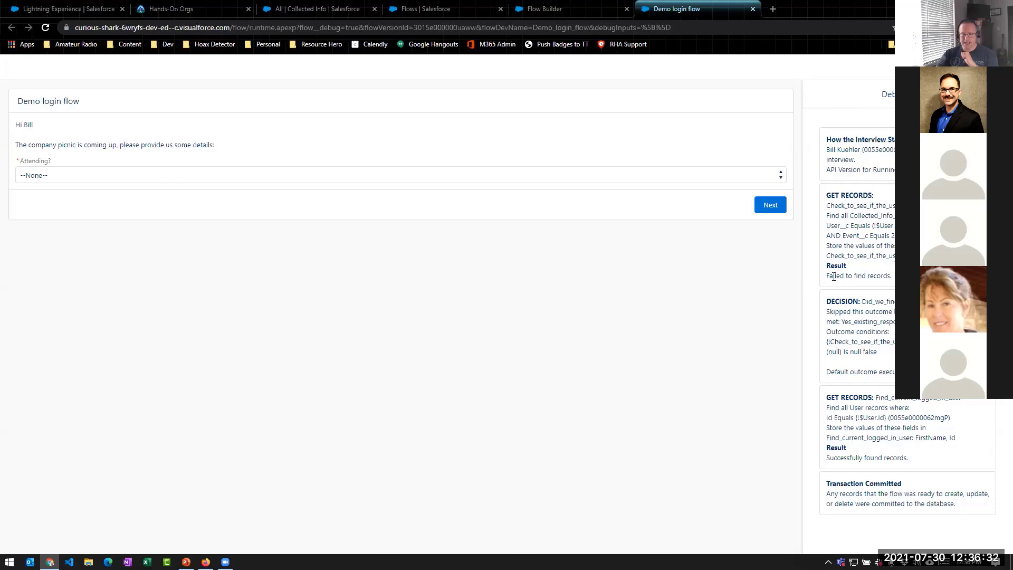
drag(826, 275, 891, 273)
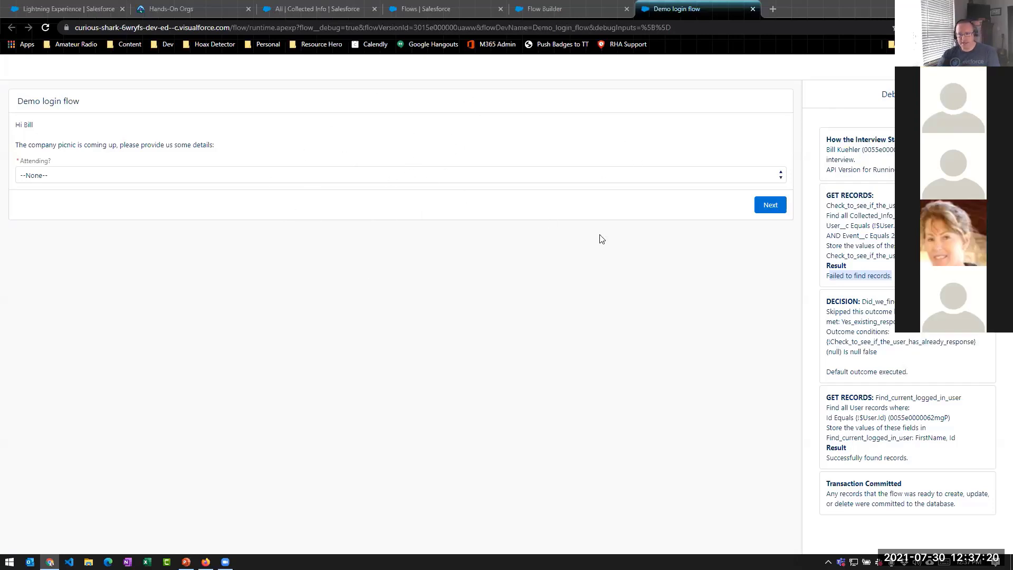
Answer the debug run with Attending and favorite band "test", submit it, and close the finished debug run
click(538, 10)
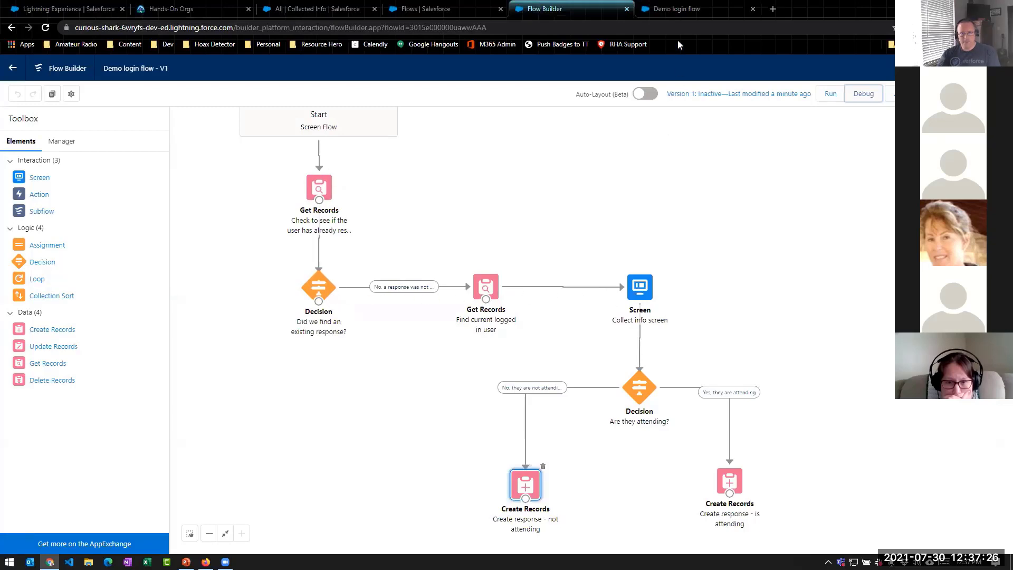
click(678, 8)
click(242, 176)
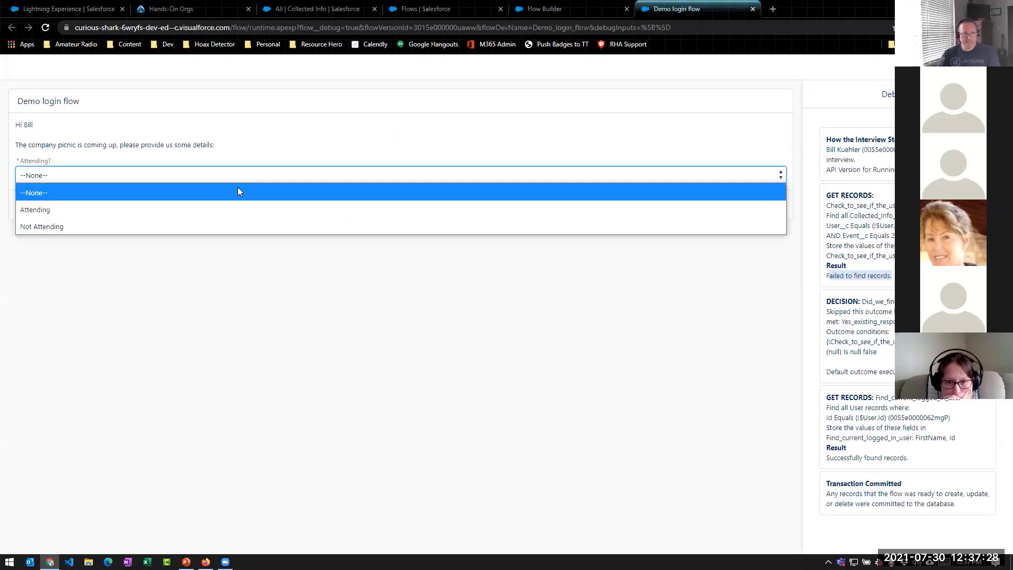
click(235, 208)
click(628, 223)
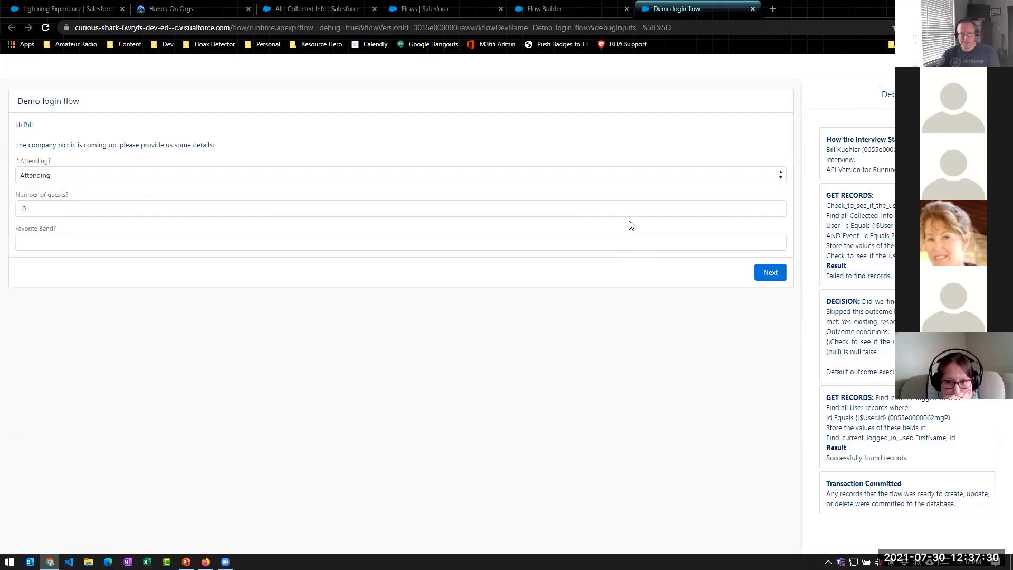
click(242, 244)
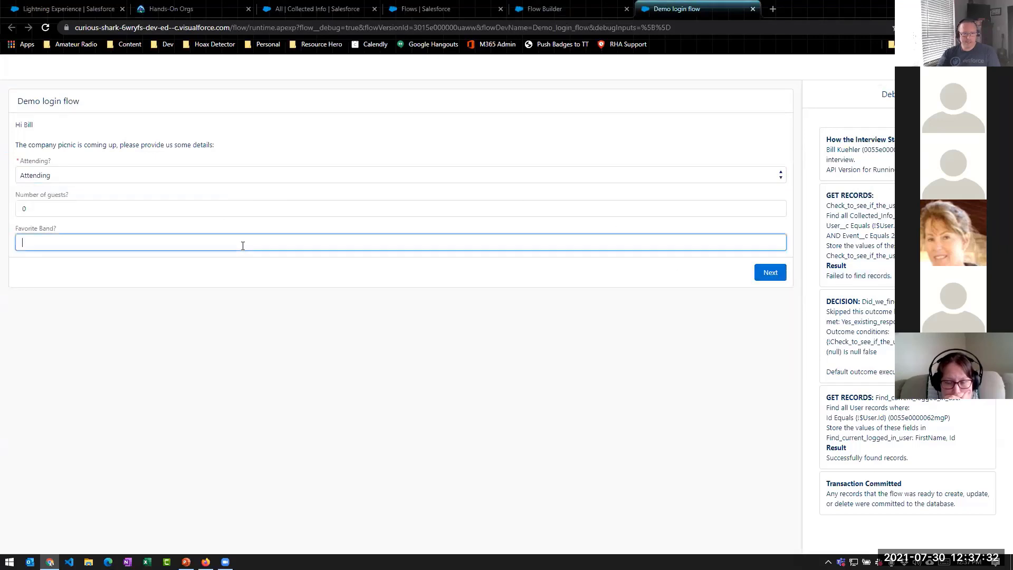
text(test)
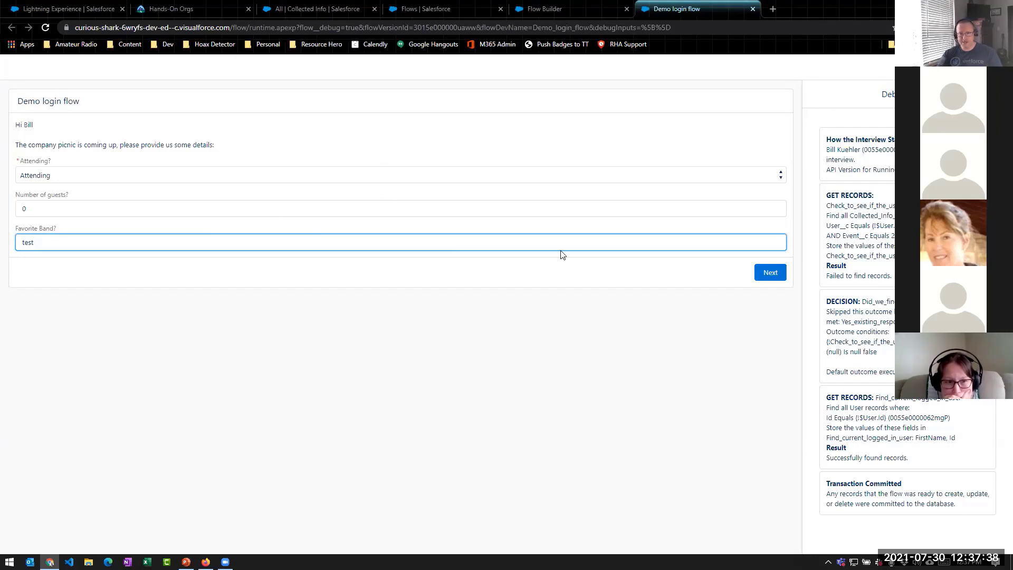
click(771, 273)
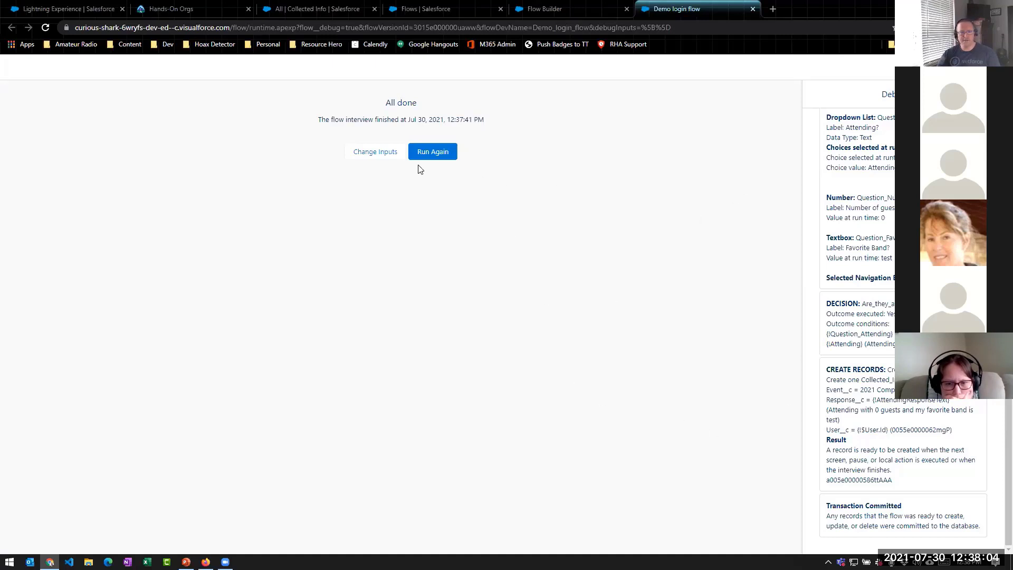
click(753, 9)
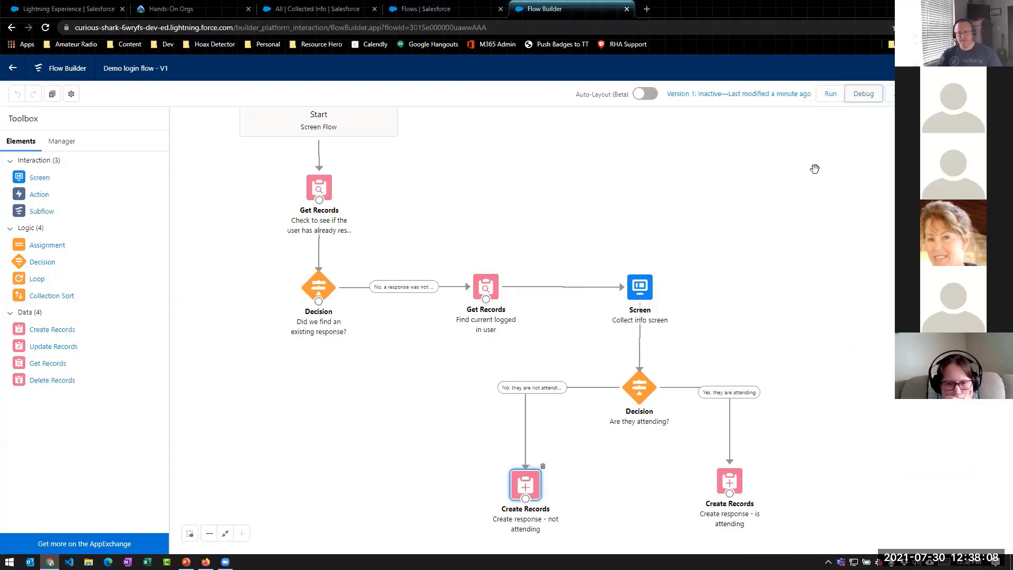
Activate version 1 of the Demo login flow
drag(848, 406, 857, 426)
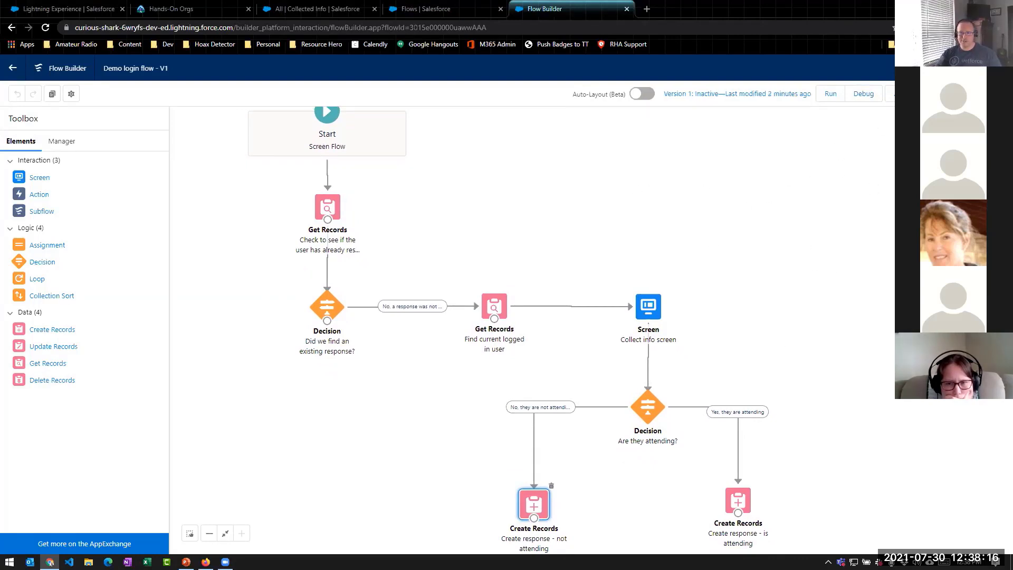
click(906, 94)
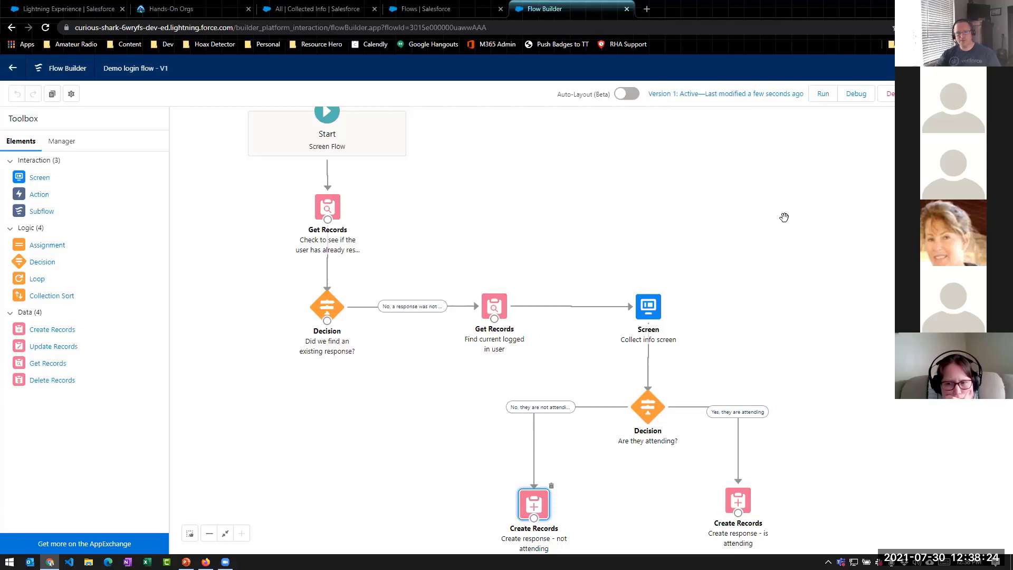
Find Login Flows in Setup and delete the existing "Collect Info" login flow, confirming the deletion
click(428, 10)
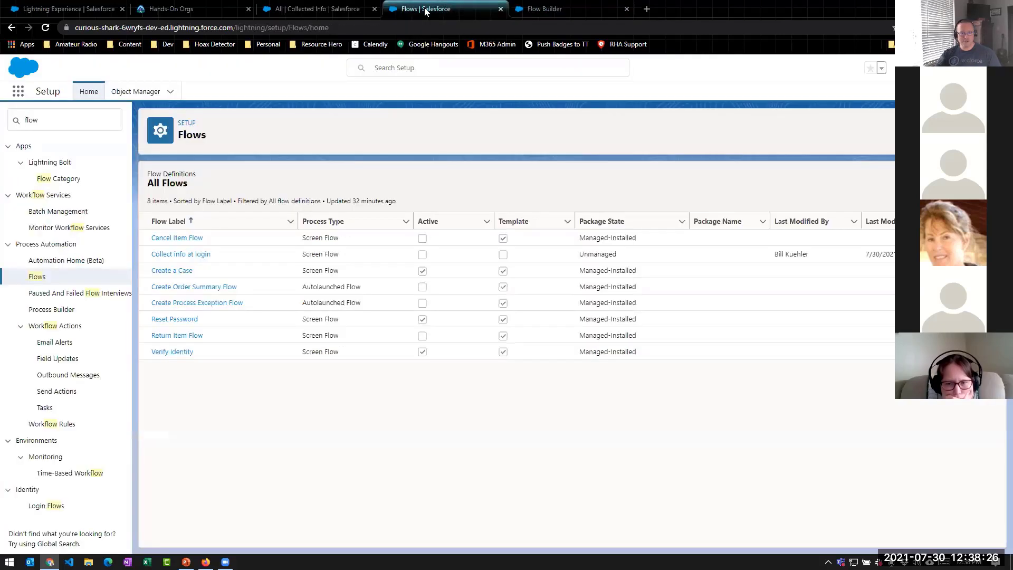
click(77, 122)
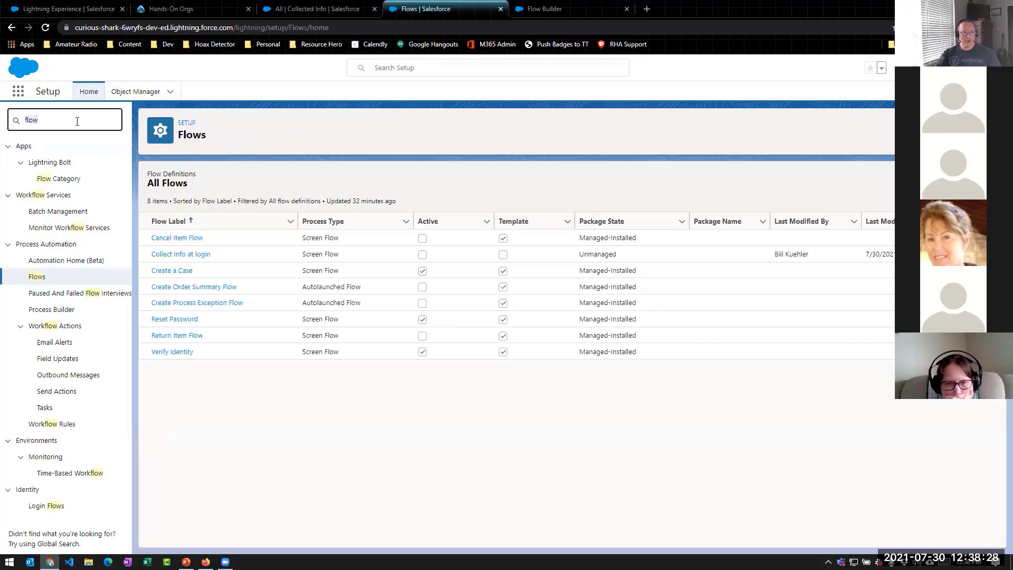
key(BackSpace)
text(login)
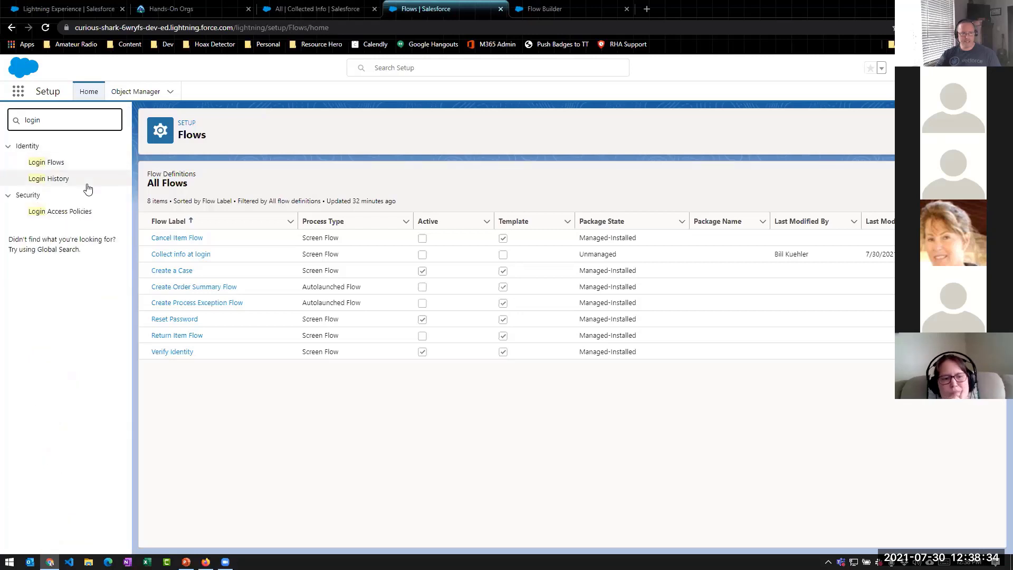
click(41, 166)
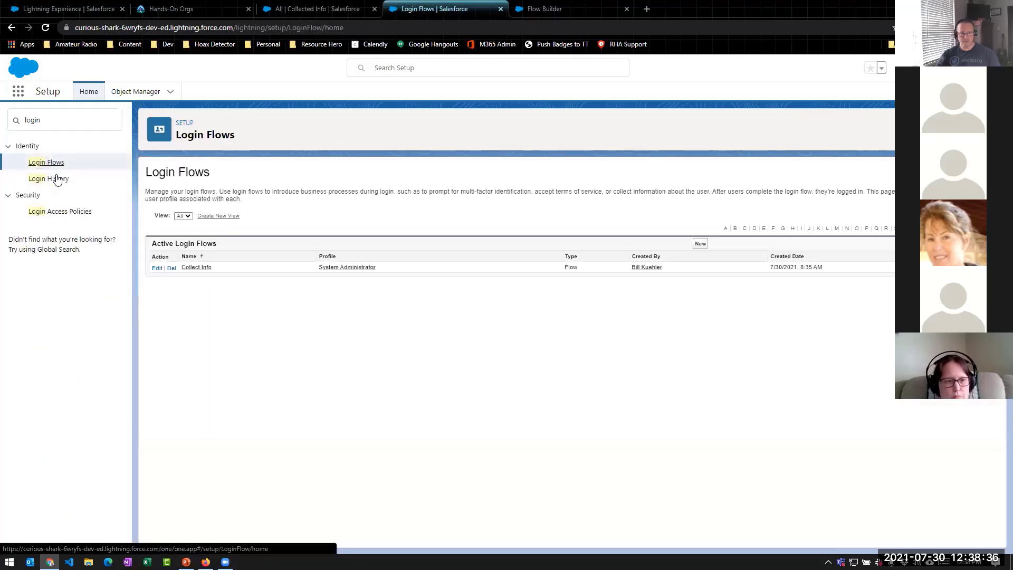
click(172, 268)
click(555, 86)
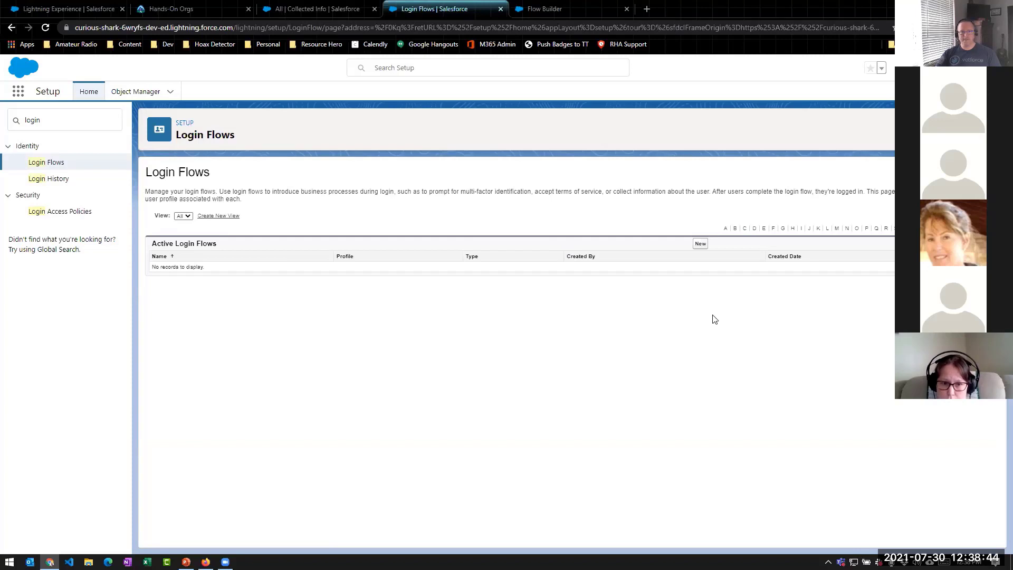
Start a new login flow of type Flow and name it "Prompt user for some info"
click(700, 244)
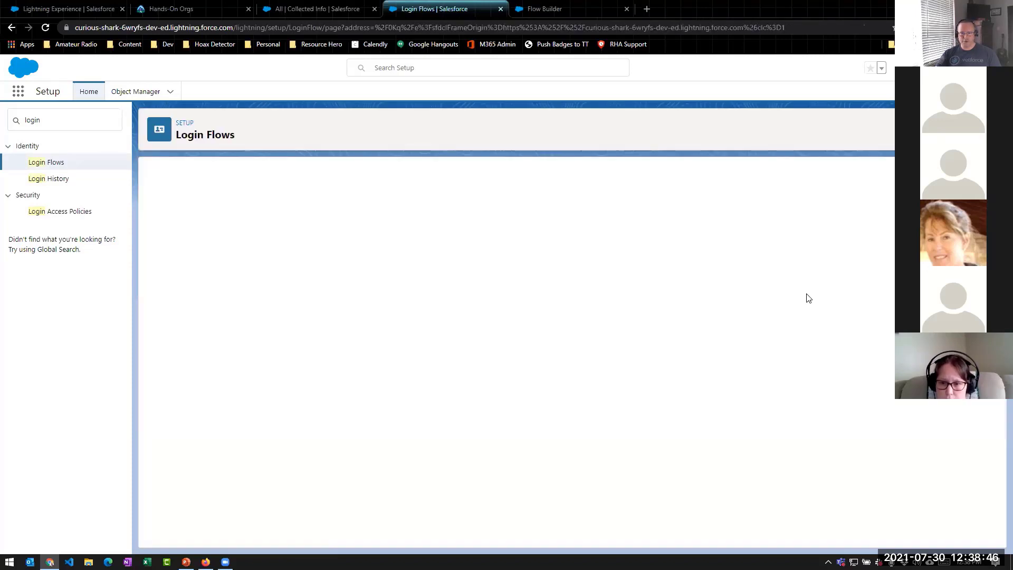
click(364, 250)
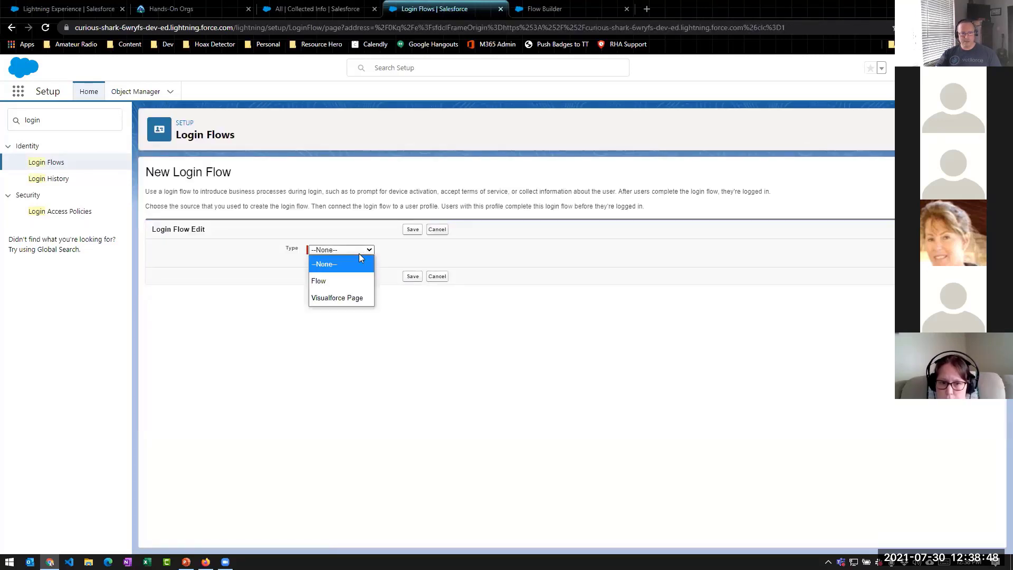
click(319, 281)
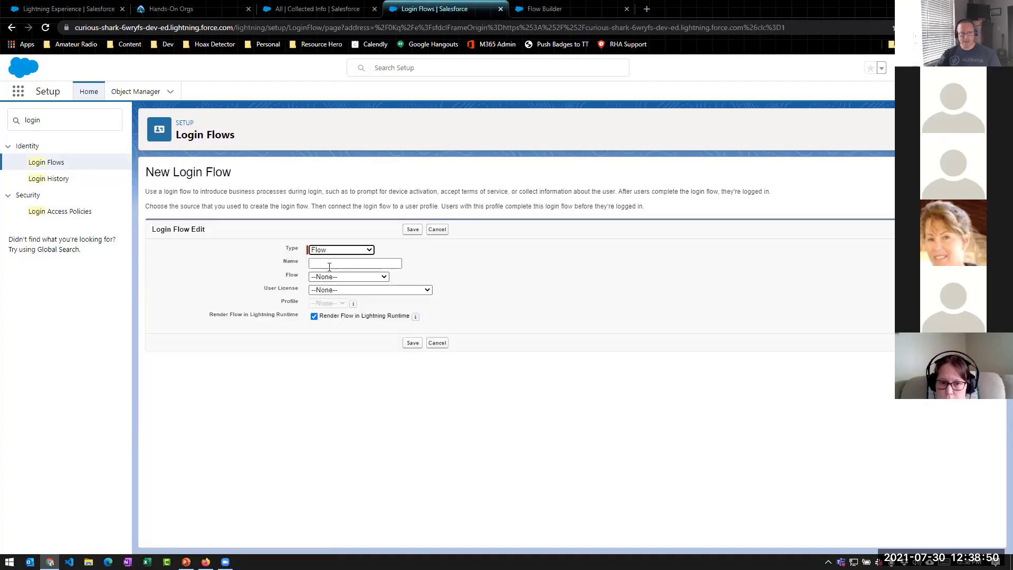
click(330, 262)
text(Pro)
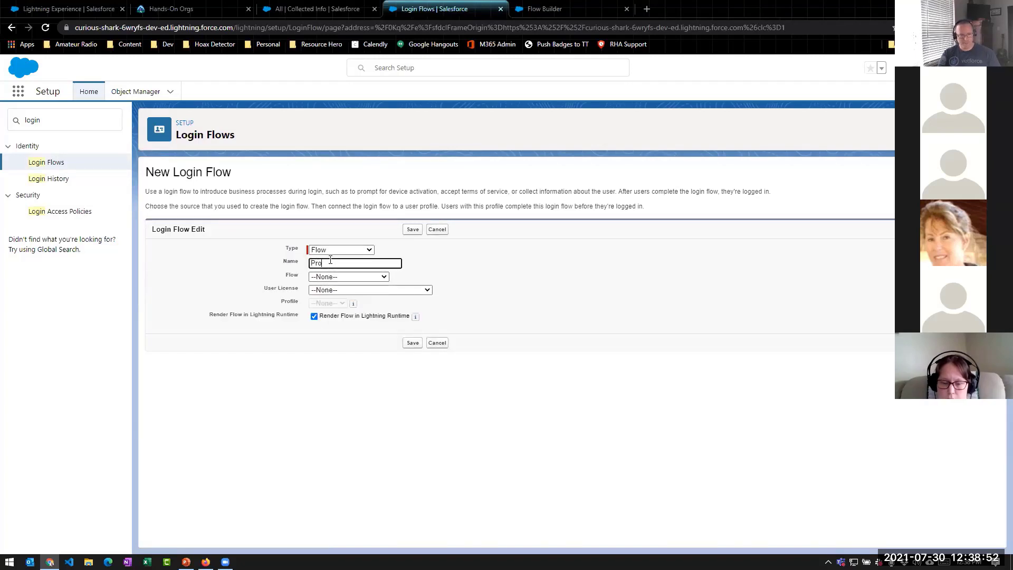
text(mpt user for )
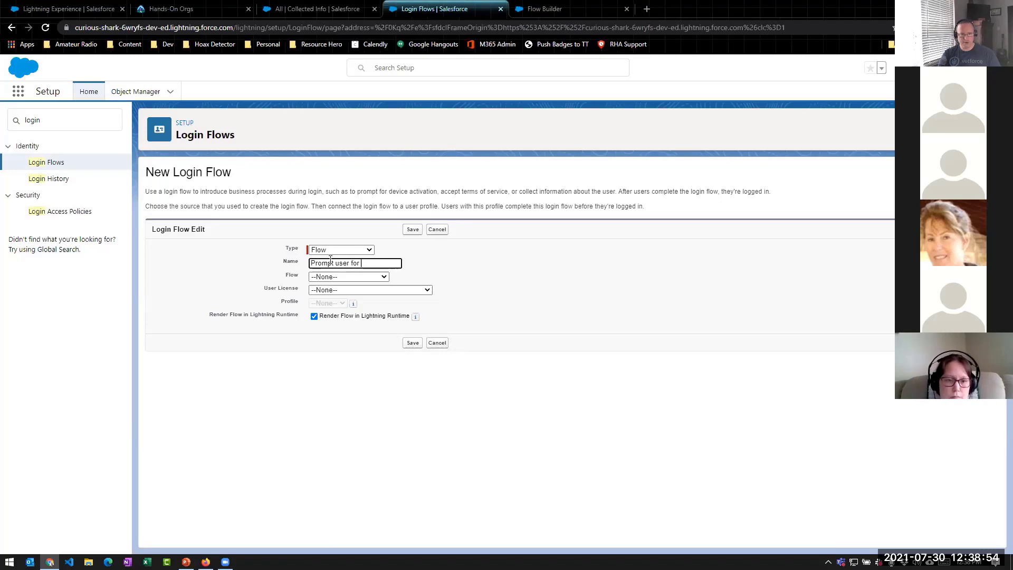
text(some info)
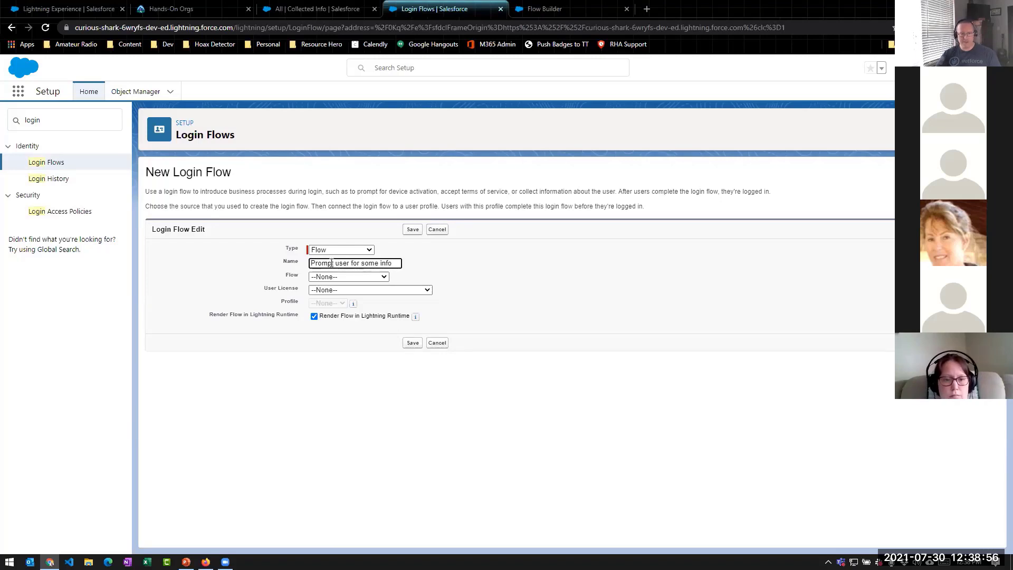
Connect the login flow to Demo_login_flow with the Salesforce user license and System Administrator profile, and save it
click(376, 277)
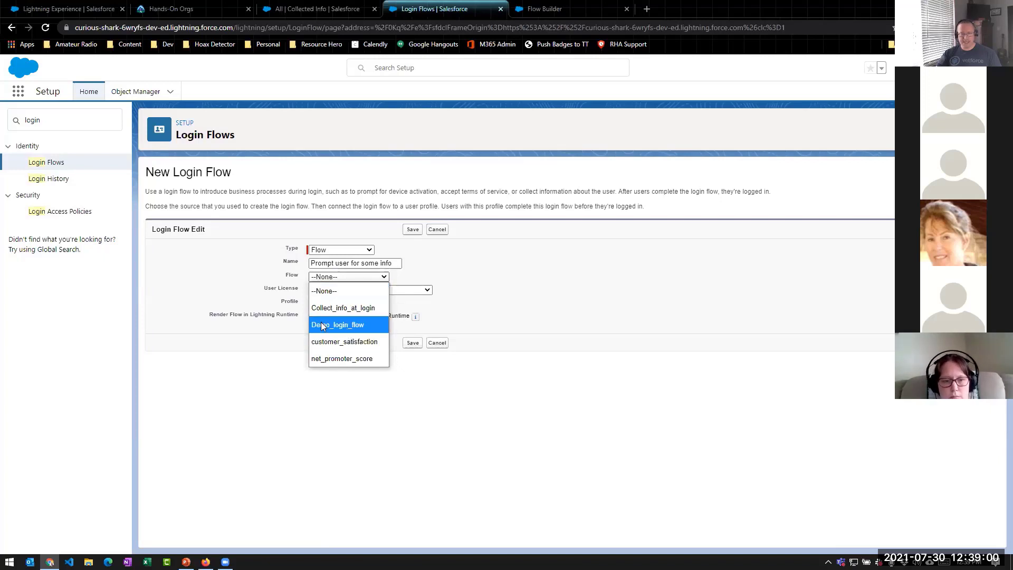
click(373, 324)
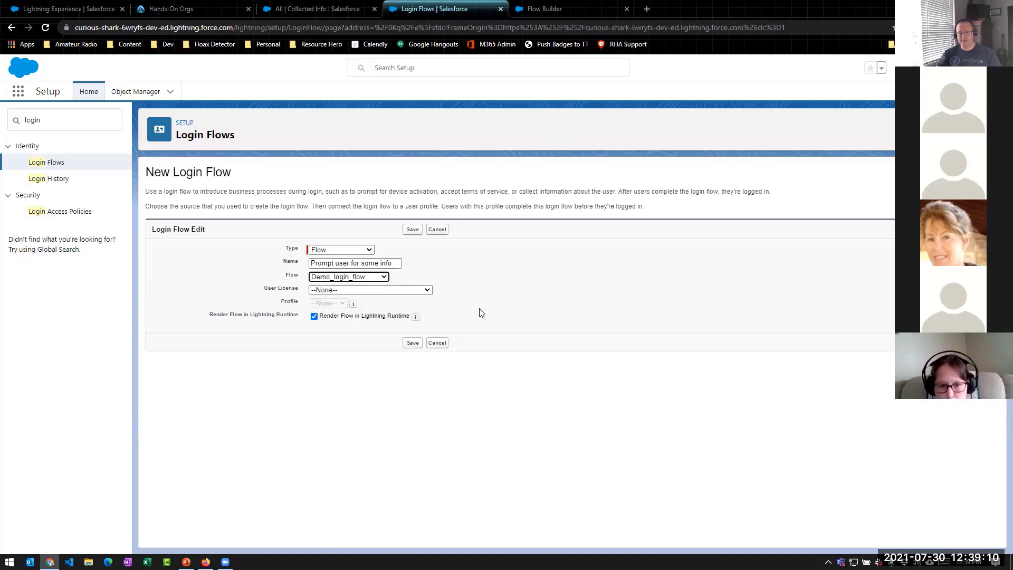
click(407, 291)
scroll(415, 163, down, 4)
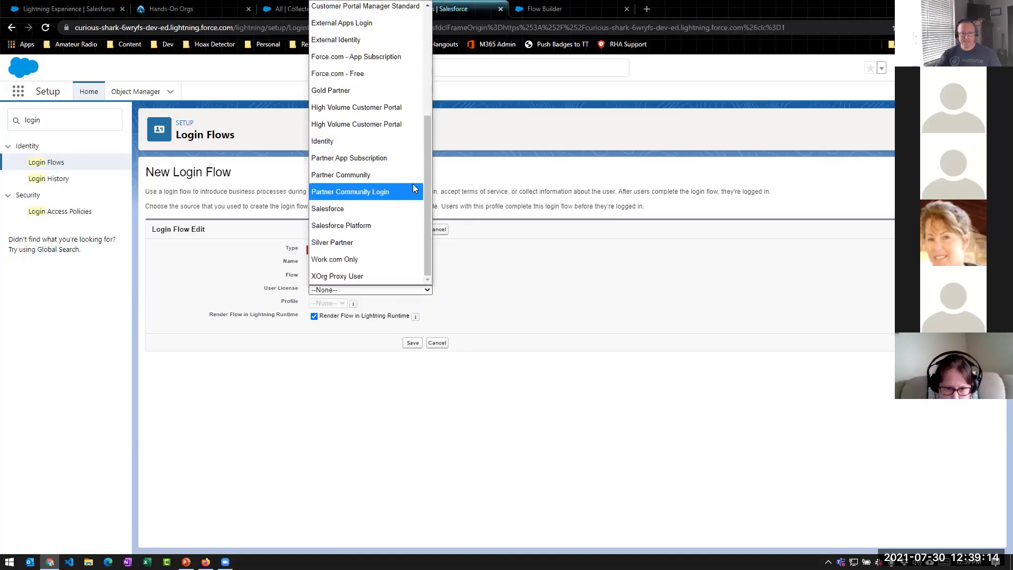
click(340, 209)
click(331, 304)
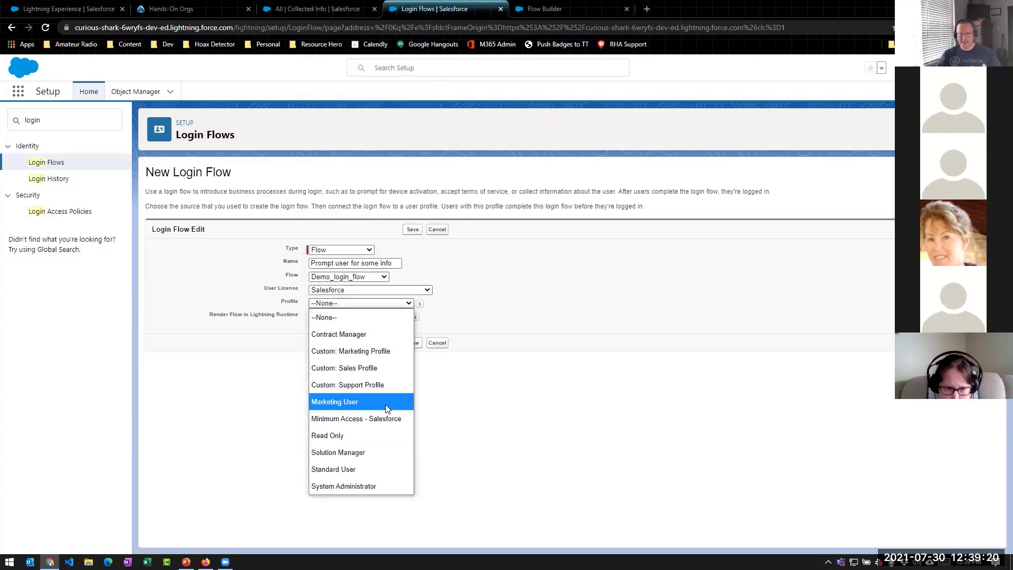
click(367, 486)
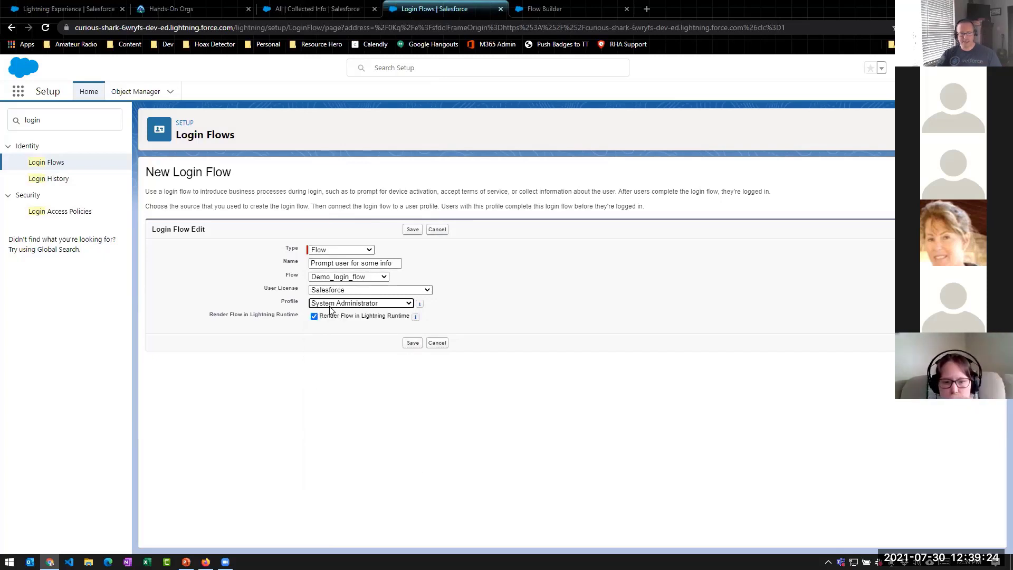
click(412, 344)
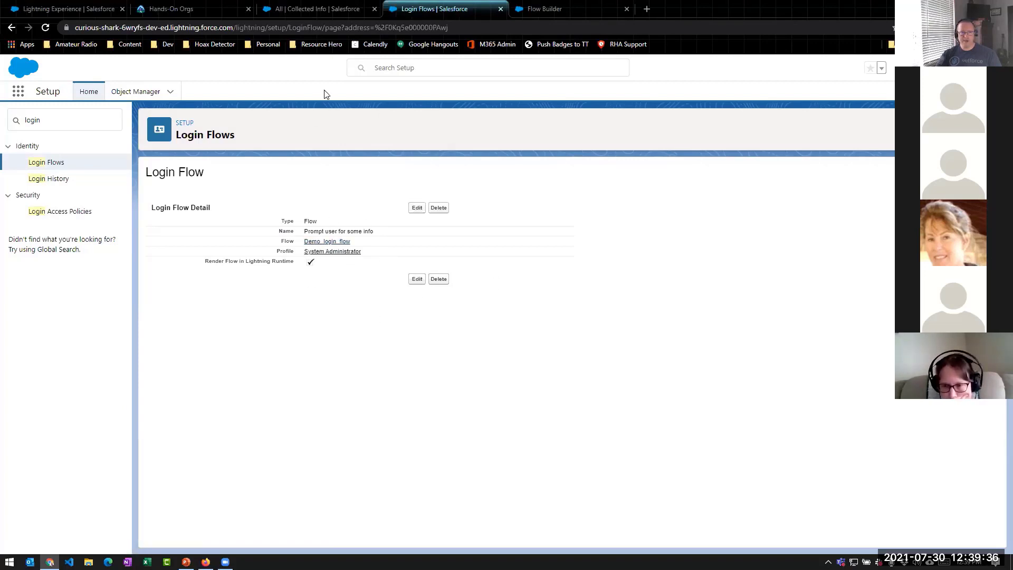
Delete the 2021 Company Picnic response with favorite band "test" from the Collected Info list and confirm
click(313, 10)
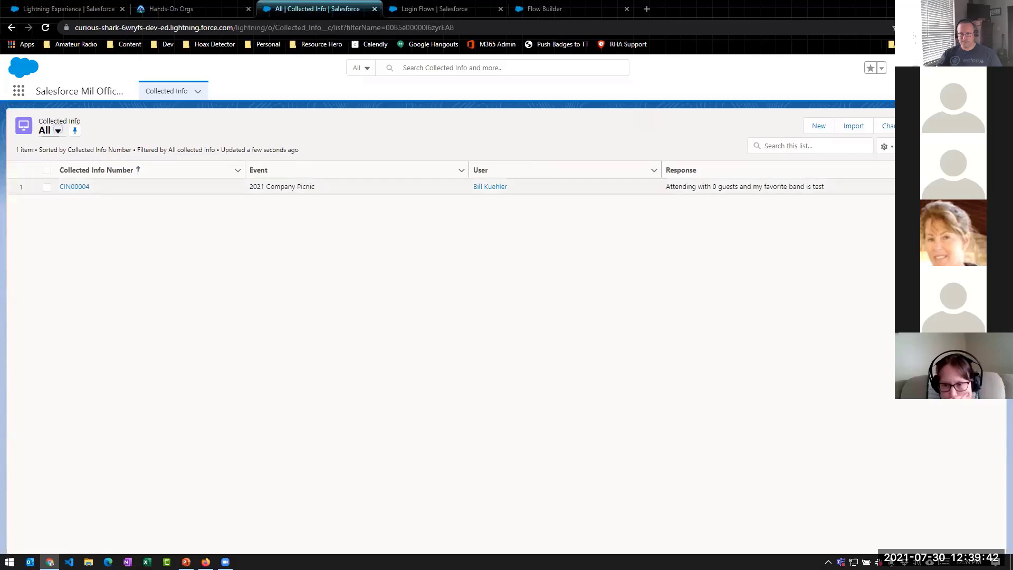
click(992, 187)
click(978, 221)
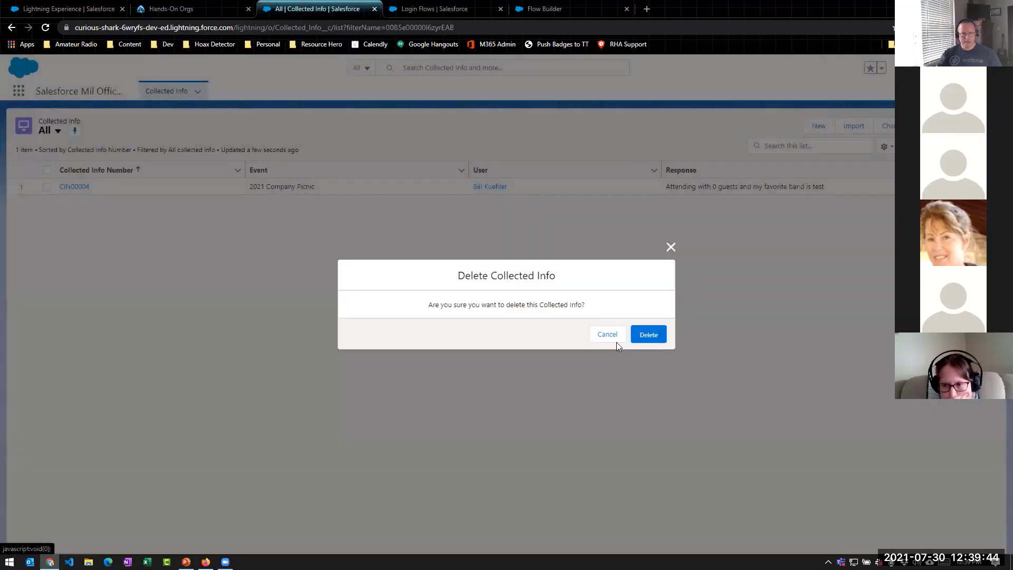
click(645, 336)
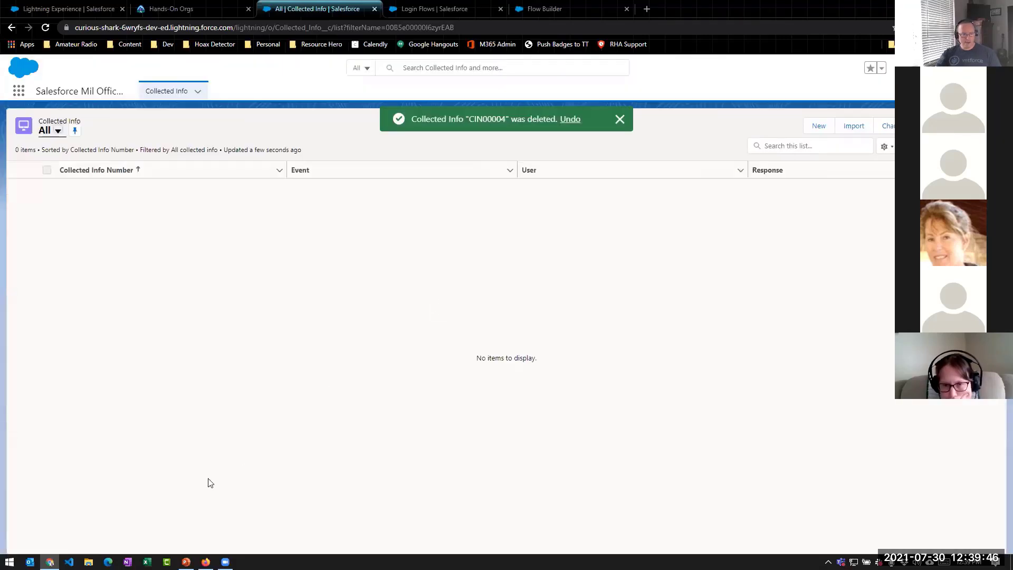
Switch to Firefox and log in to the Salesforce org with the prefilled credentials
click(205, 561)
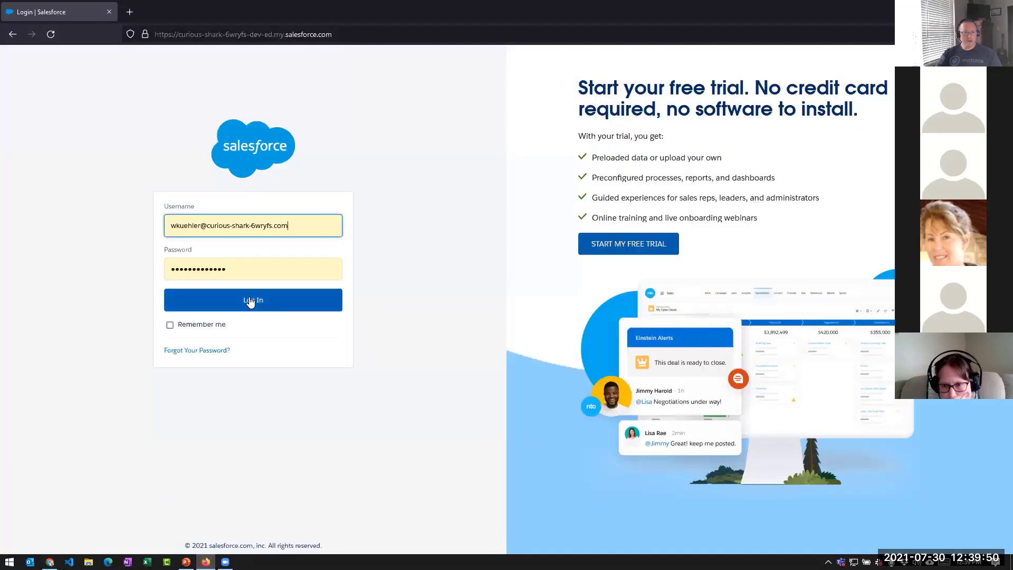
click(251, 301)
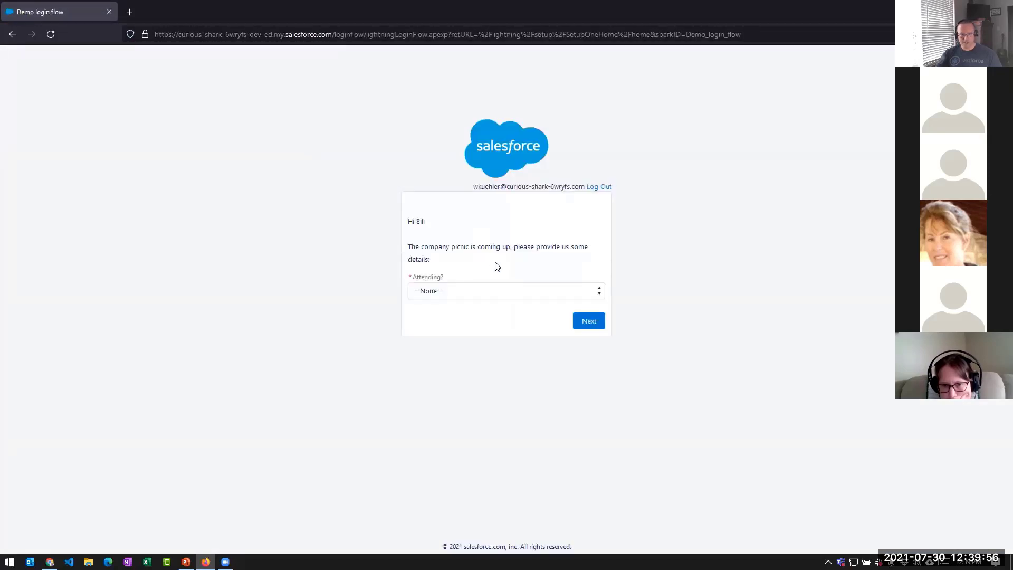
Answer the picnic prompt with Attending, 2 guests and favorite band Boston, submit it, and return to the Collected Info list in Chrome
click(441, 293)
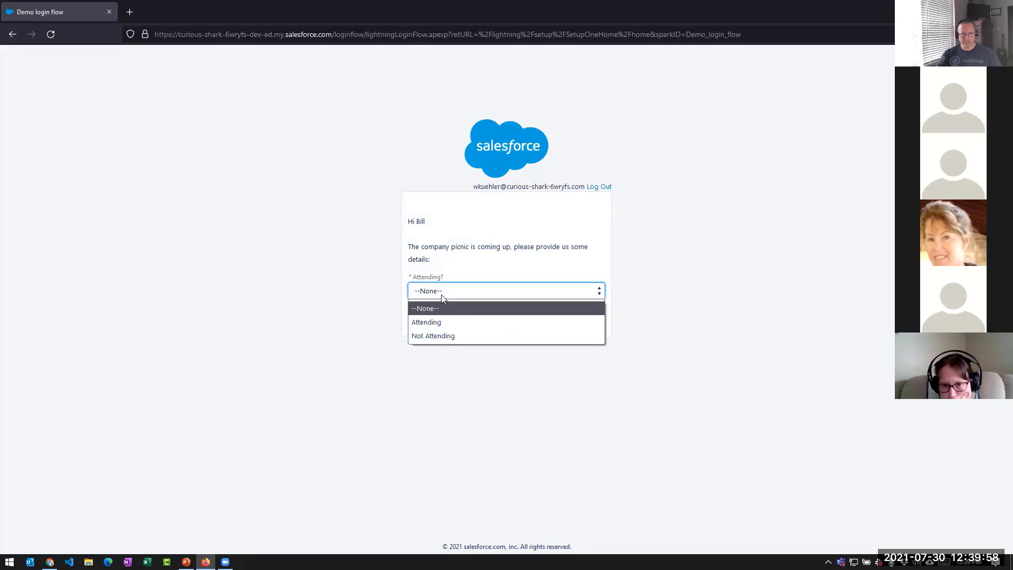
click(441, 317)
click(465, 328)
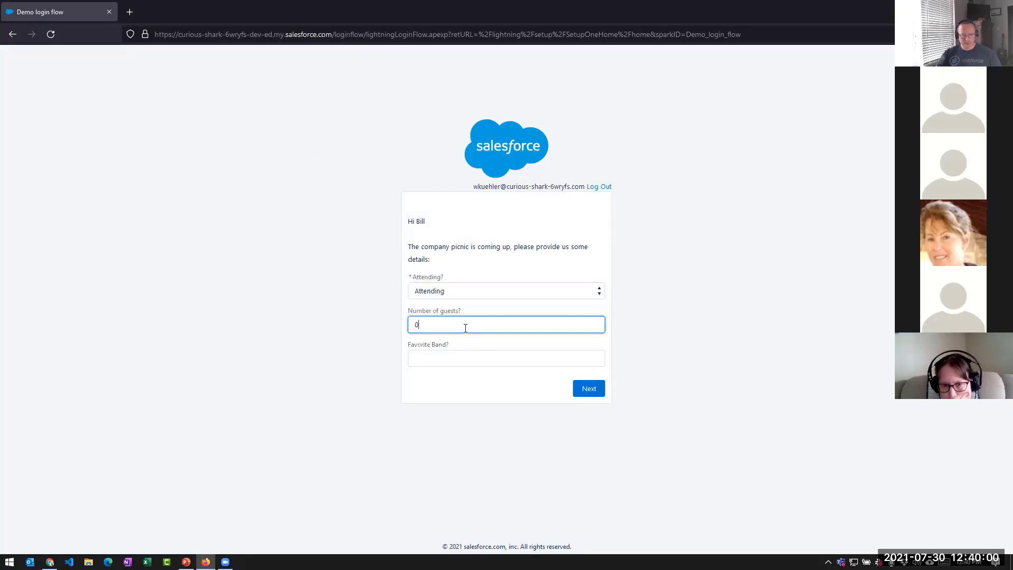
click(433, 357)
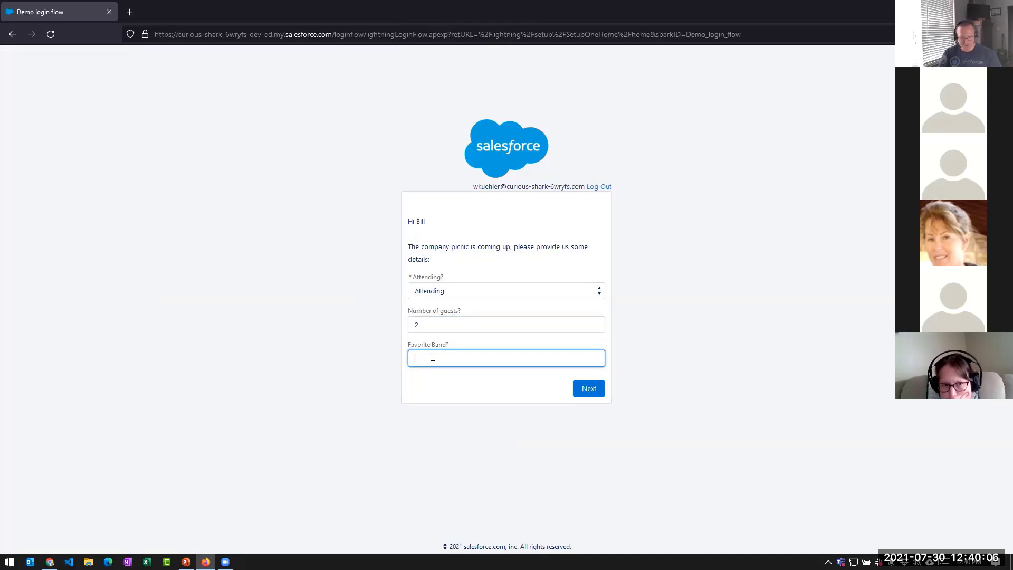
text(Boston)
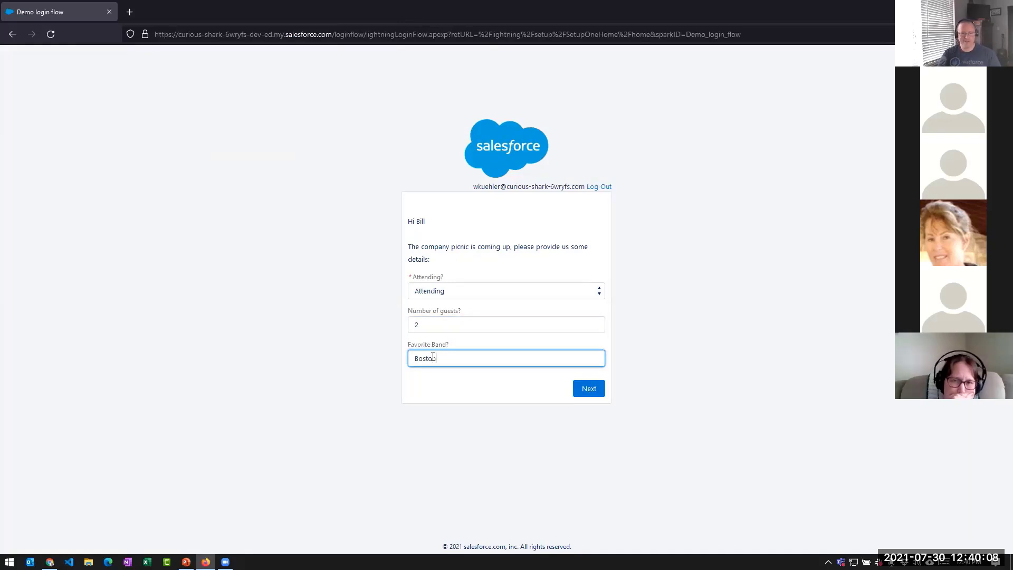
click(584, 393)
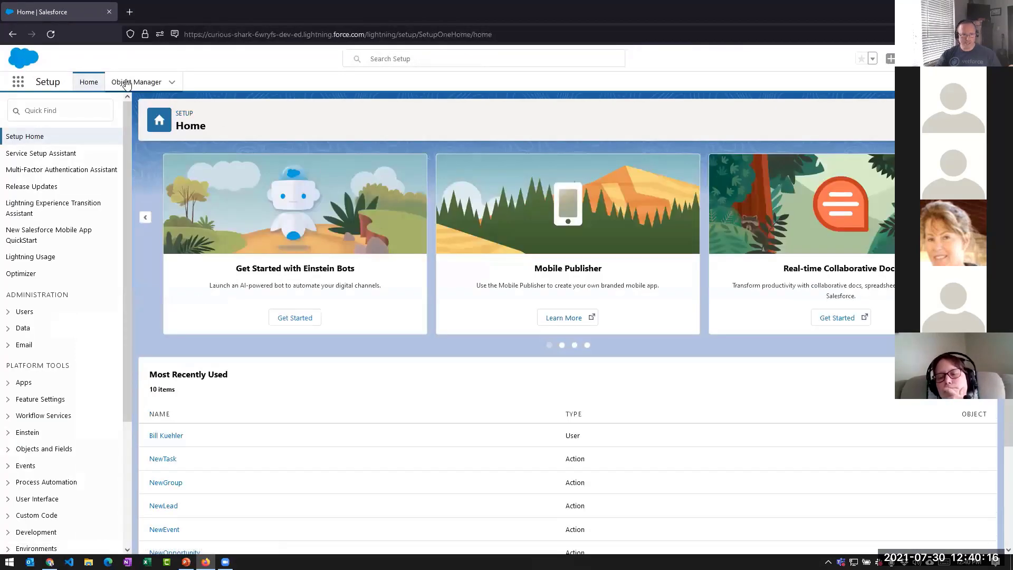
key(alt+Tab)
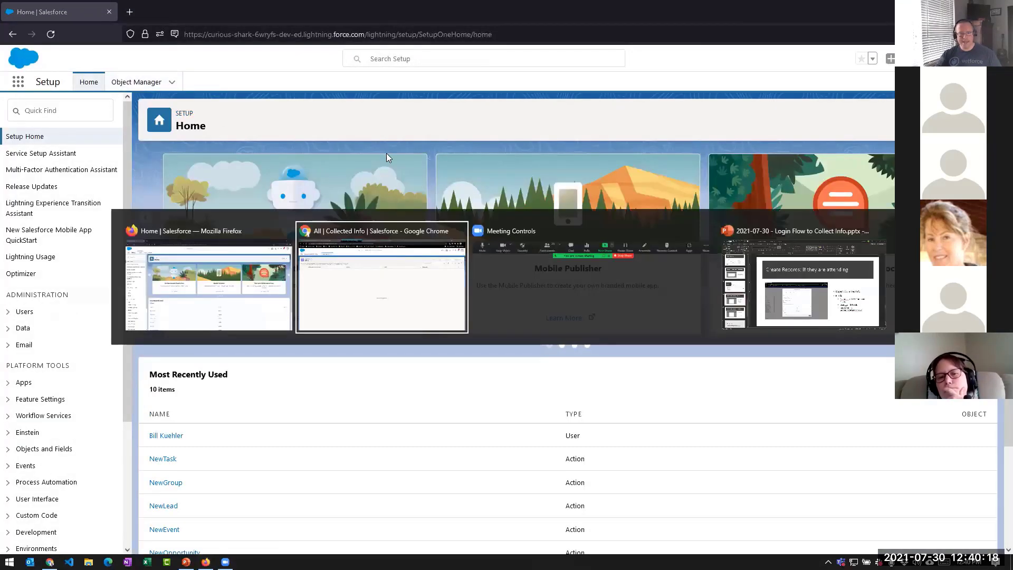
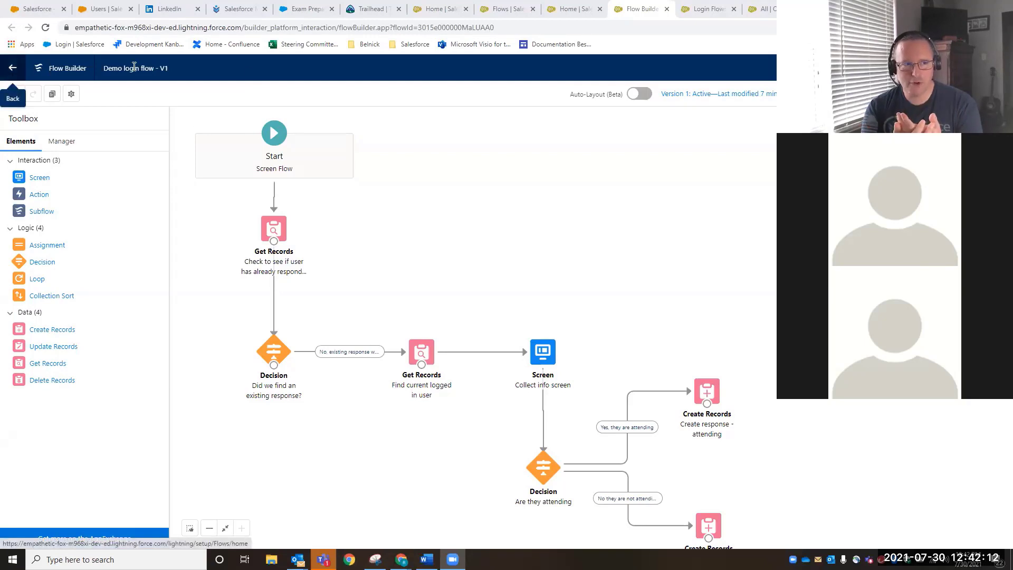
Reload the Collected Info list to check for responses, and open the "Prompt User for some info" login flow's details
click(764, 11)
click(46, 27)
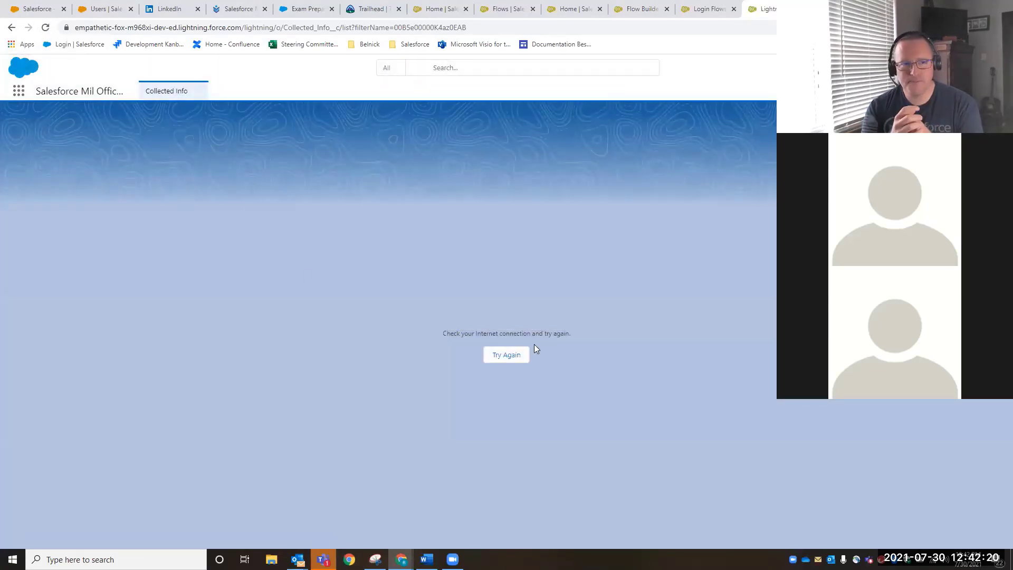
click(512, 355)
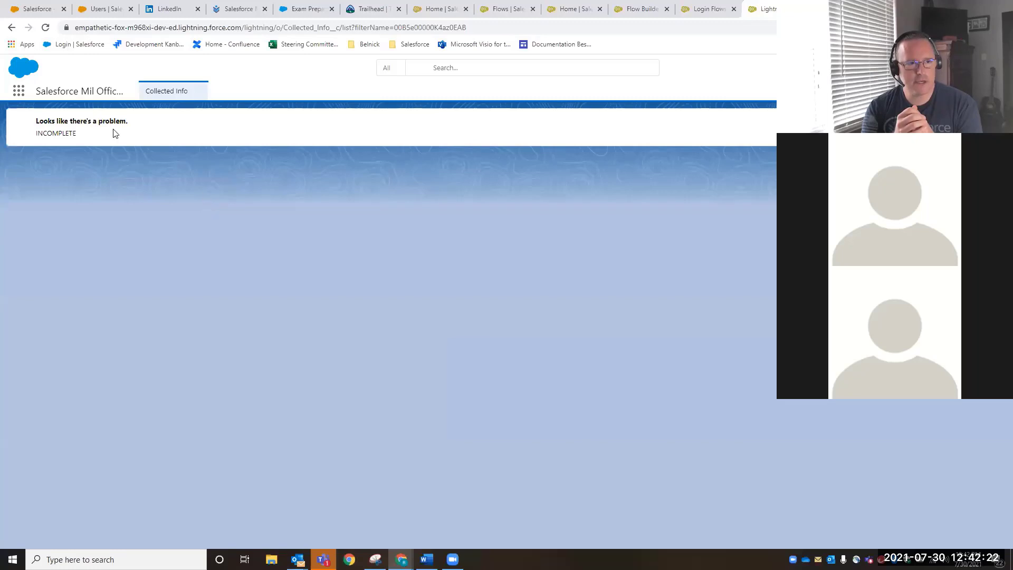
click(45, 27)
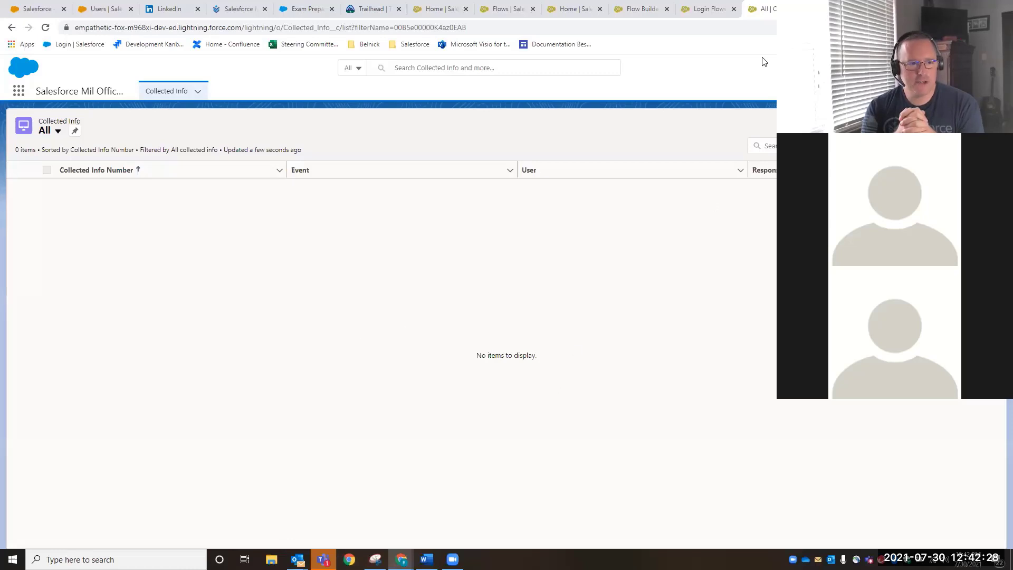
click(741, 23)
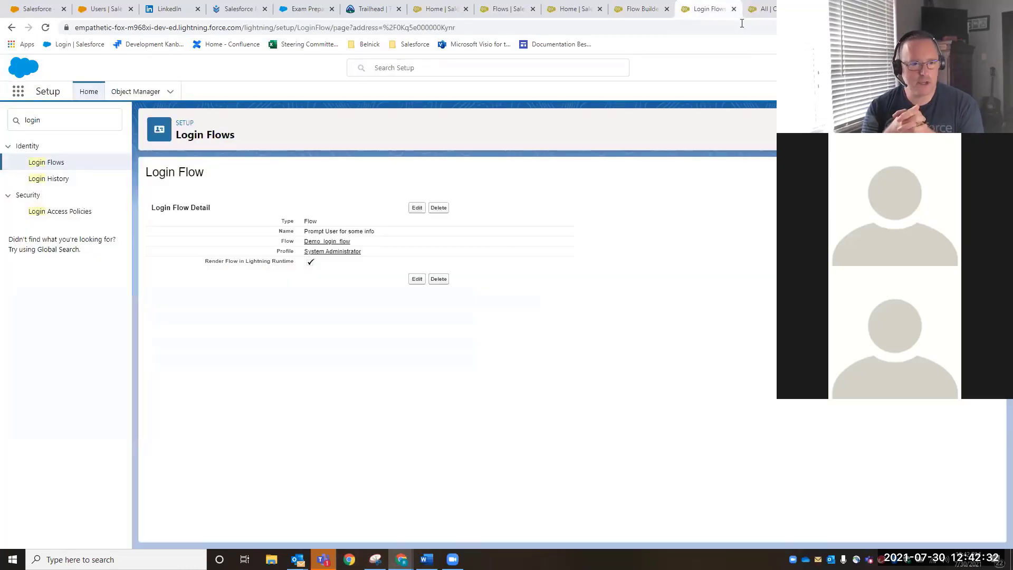
Examine the filter conditions of the Demo login flow's Get Records element that checks whether the user has already responded
click(640, 9)
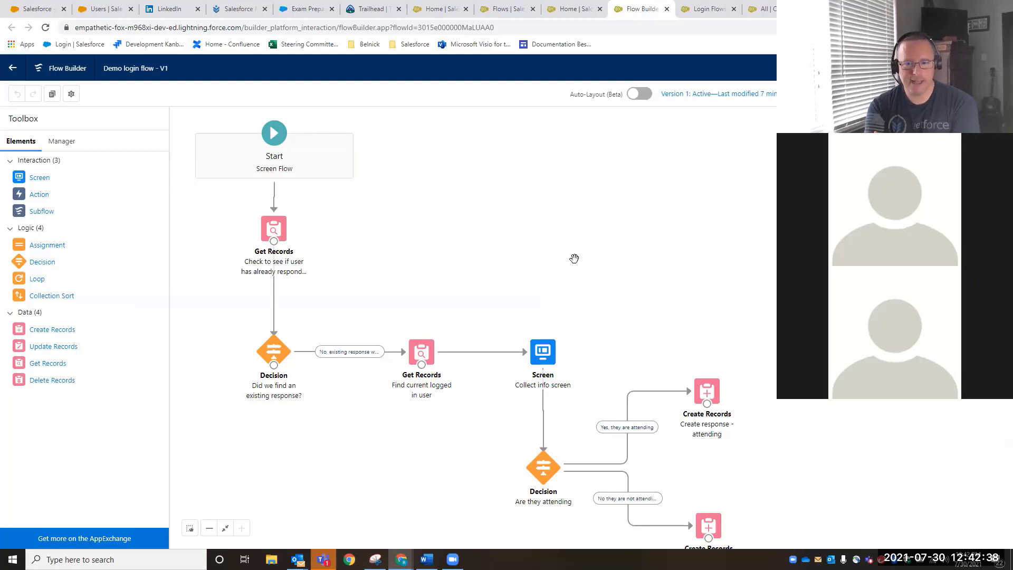
double_click(276, 228)
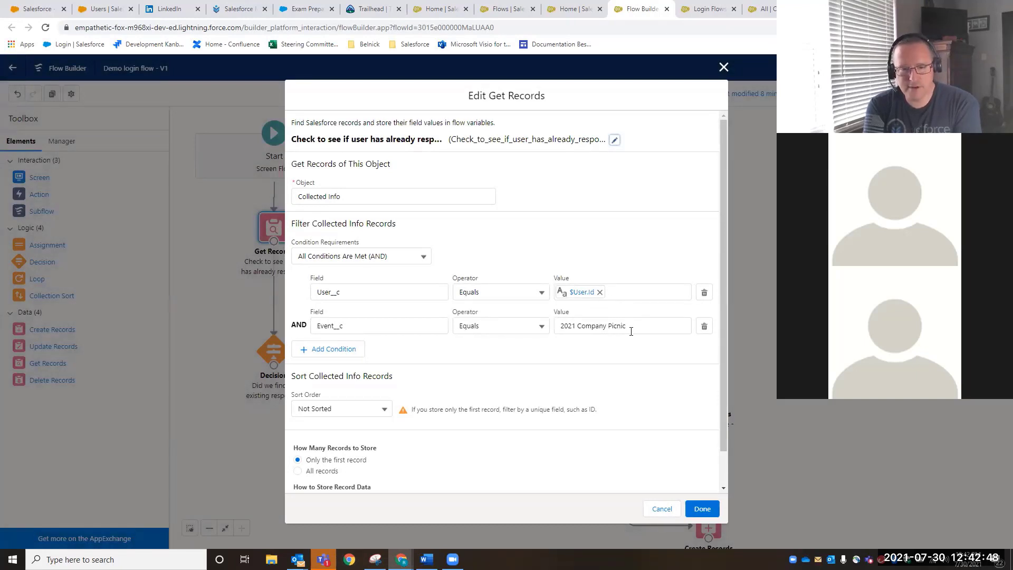
click(661, 508)
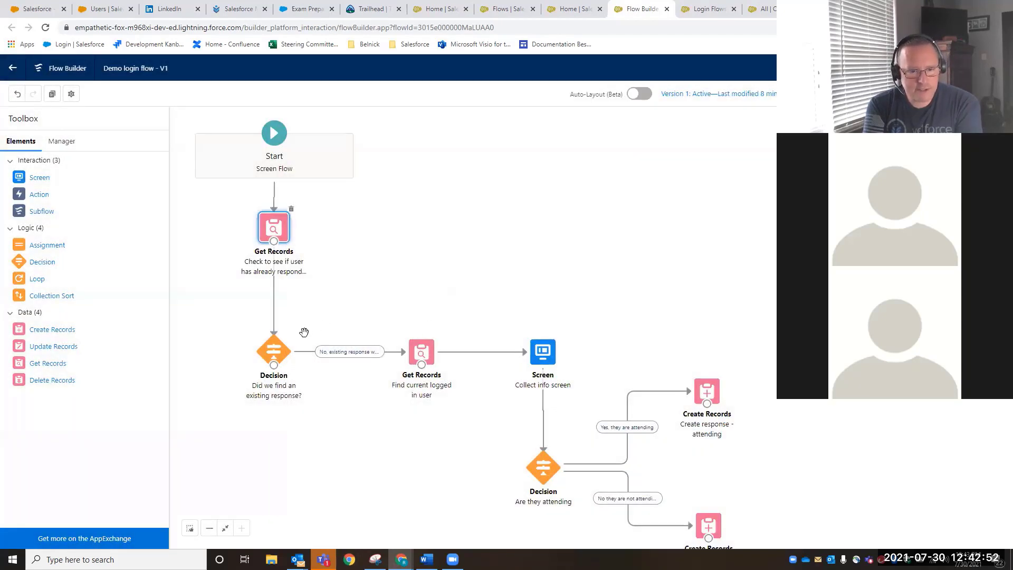
In the "Did we find an existing response?" decision, relabel the non-default outcome "Yes an existing response was found"
double_click(272, 344)
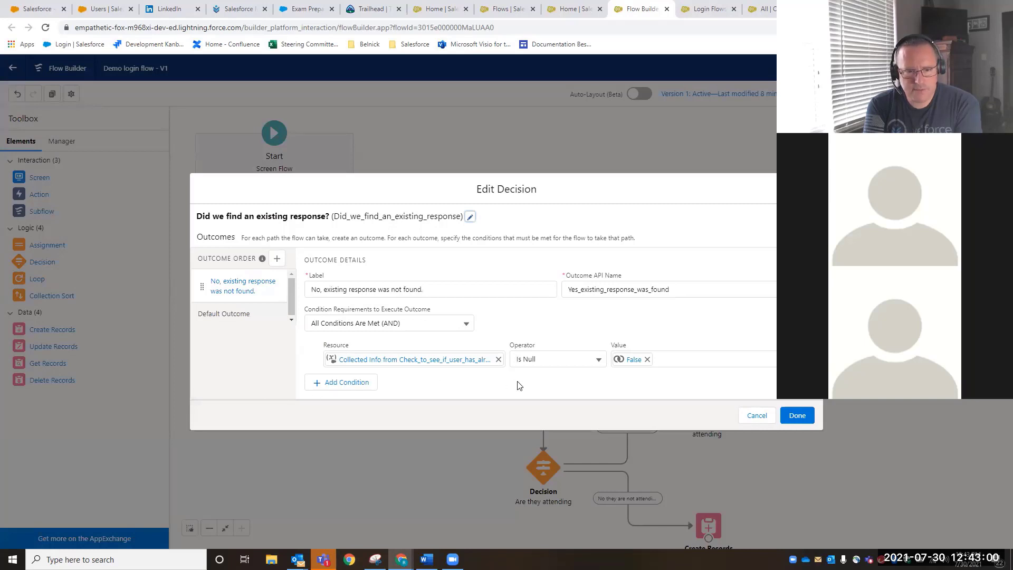
click(569, 289)
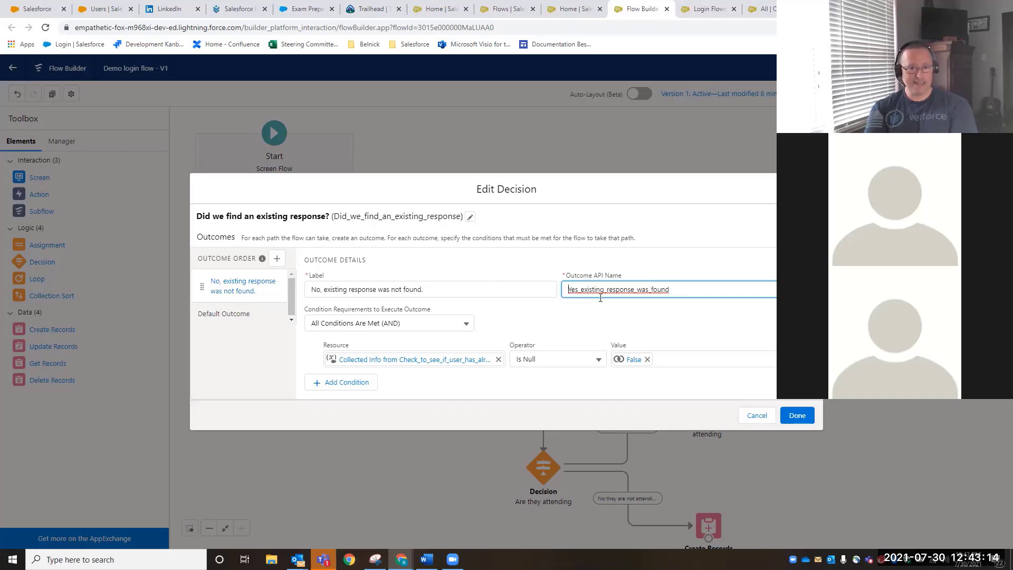
click(320, 291)
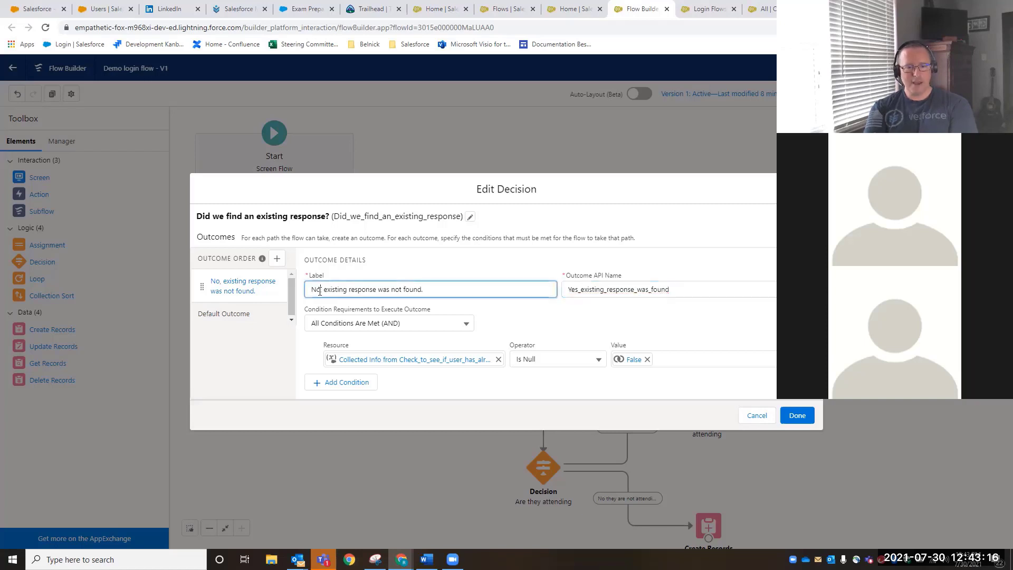
drag(425, 285, 167, 265)
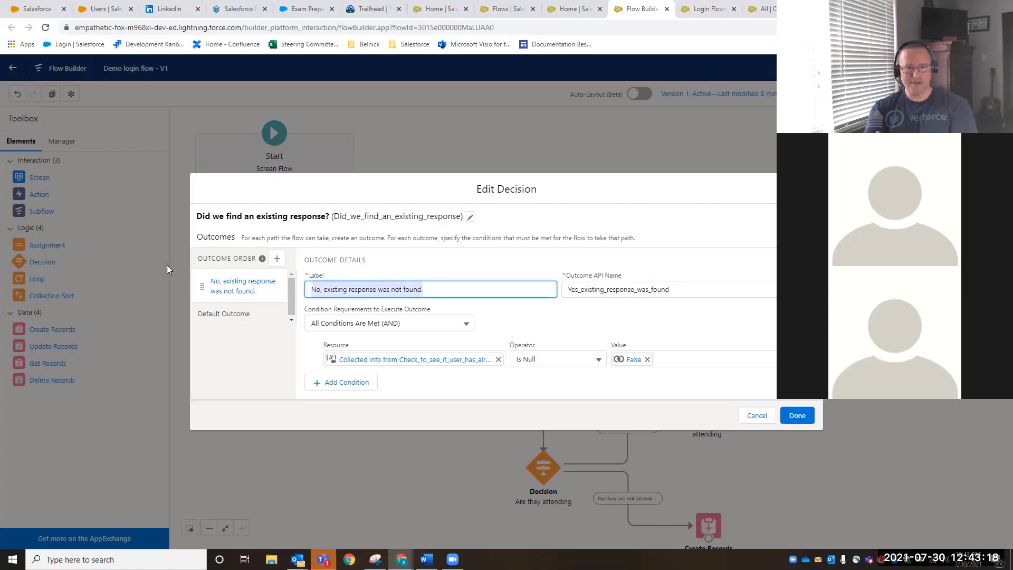
text(Yes and )
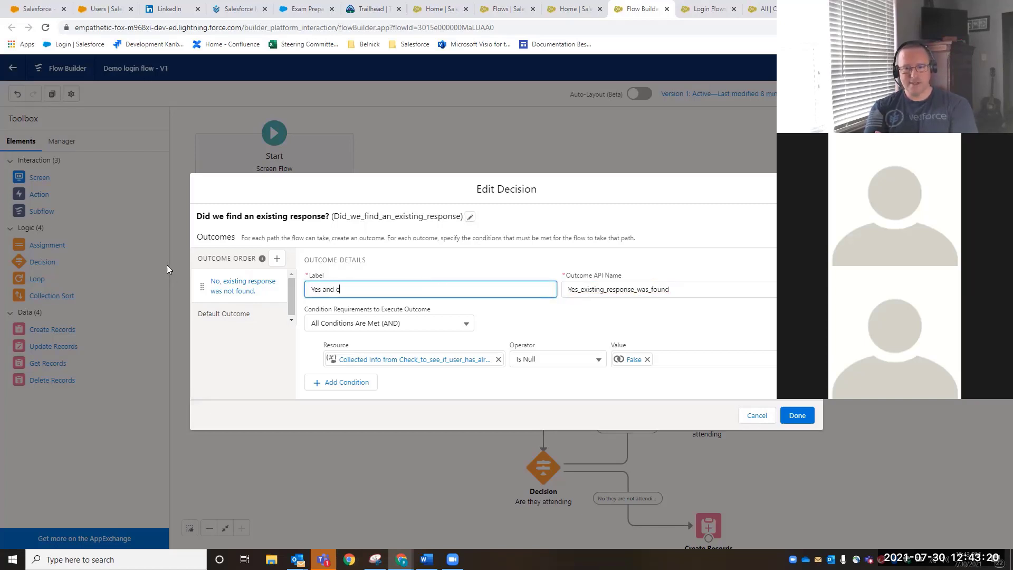
text(existing response was found)
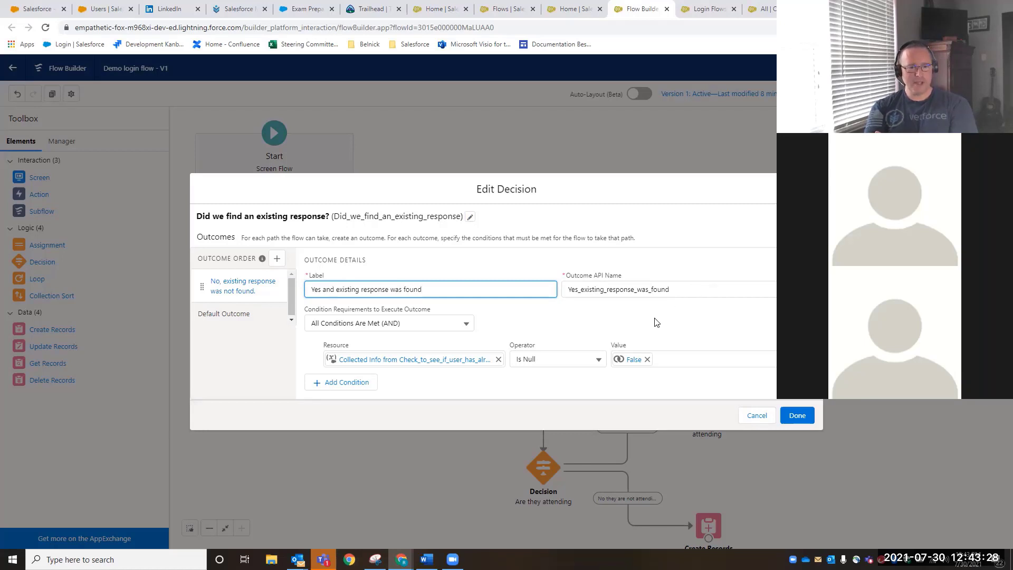
click(332, 290)
key(BackSpace)
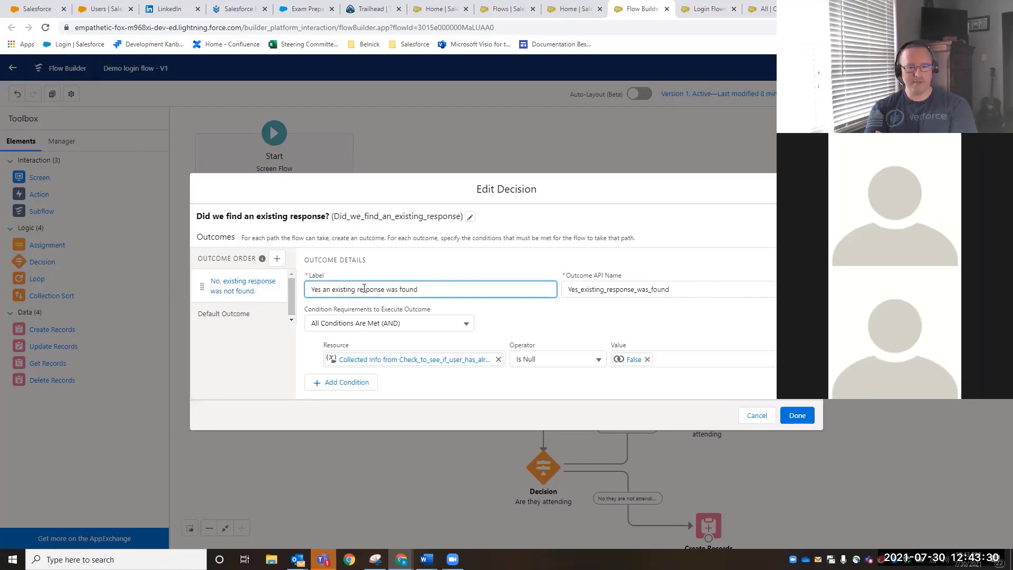
Relabel the decision's default outcome "Response not found" and apply the decision changes
click(221, 313)
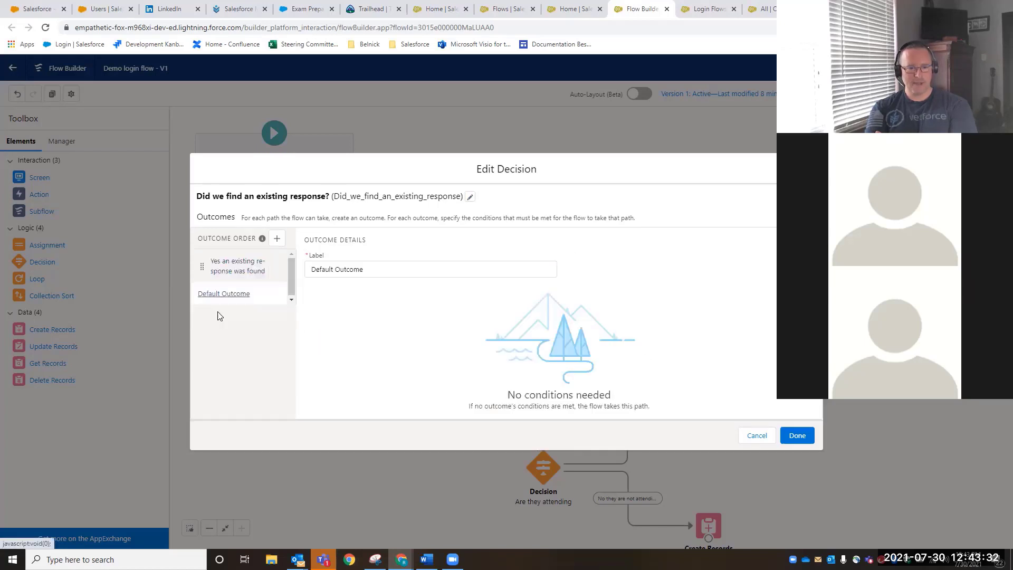
click(379, 269)
key(ctrl+a)
key(BackSpace)
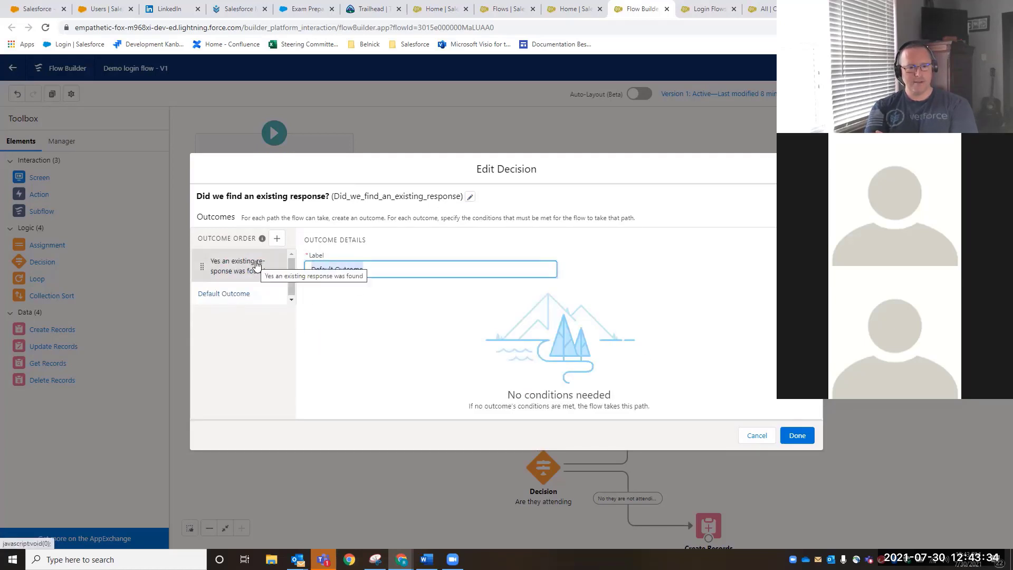
text(Response found)
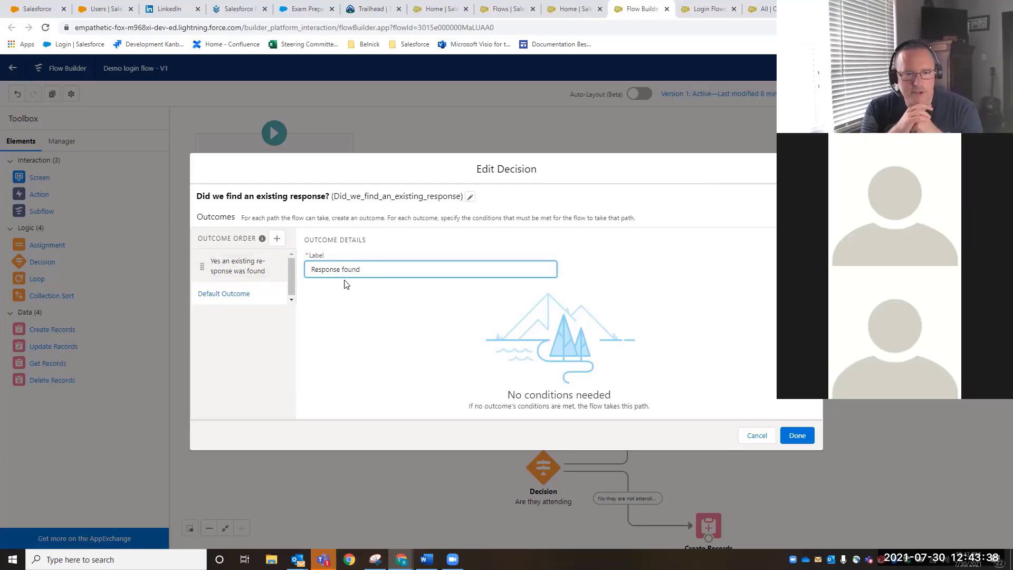
text(not)
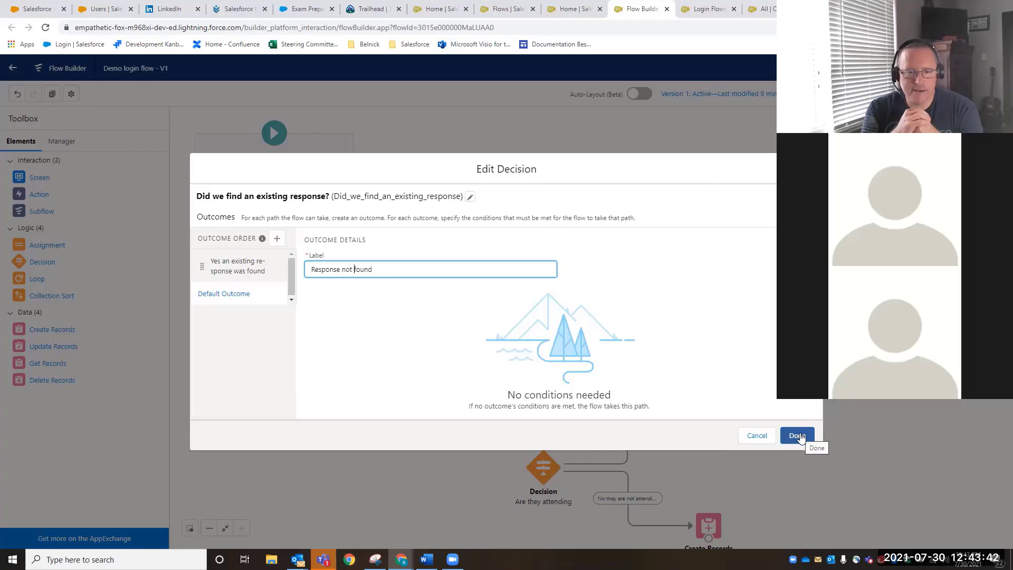
click(259, 348)
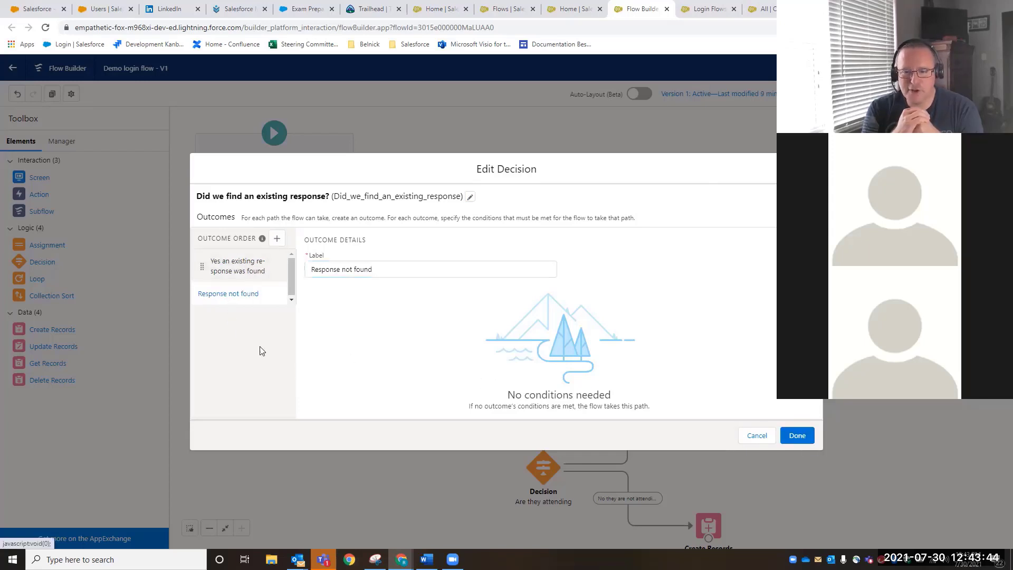
click(797, 436)
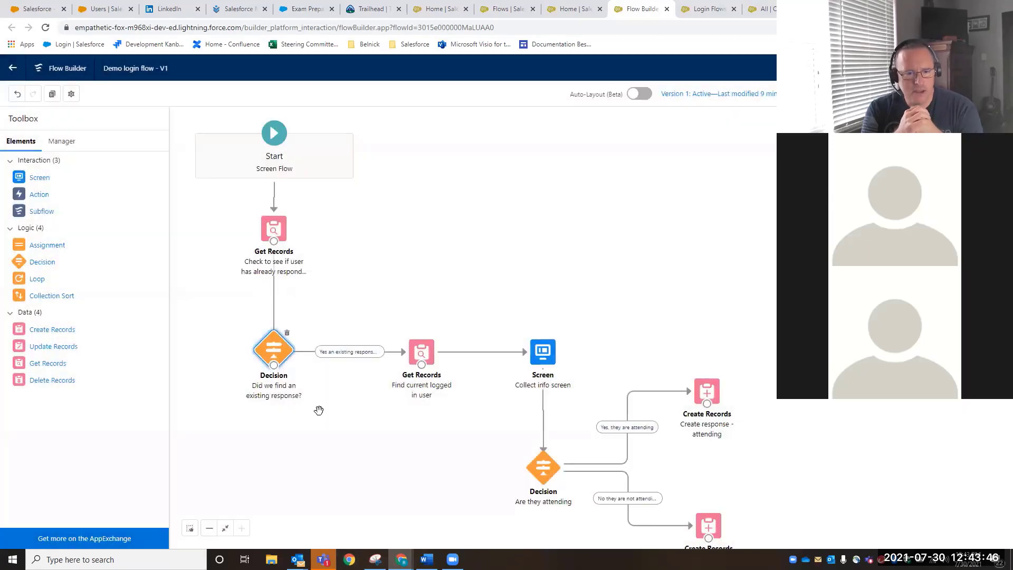
Replace the connector from the existing-response decision to "Find current logged in user" with one for the "Response not found" outcome
click(377, 358)
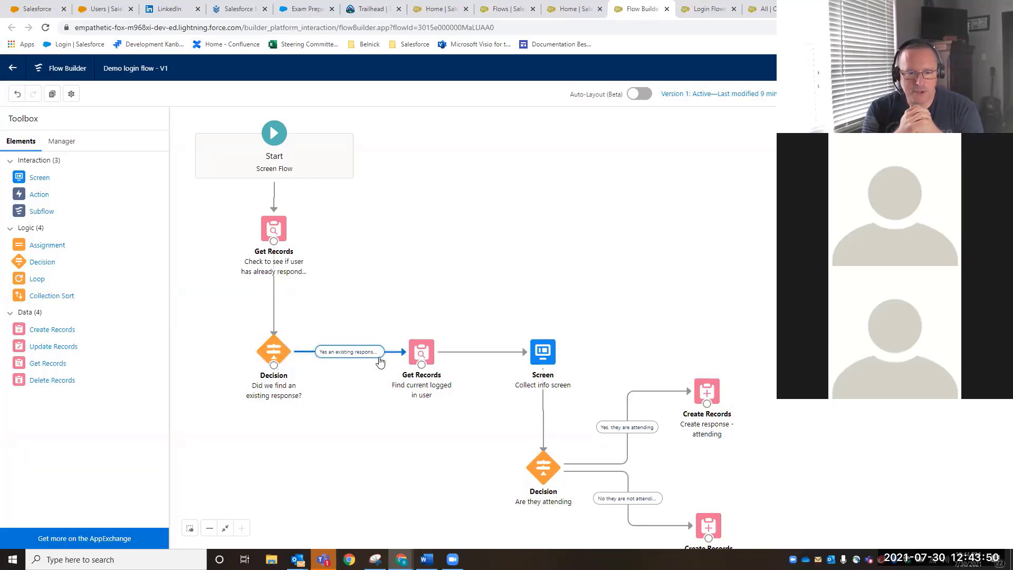
key(Delete)
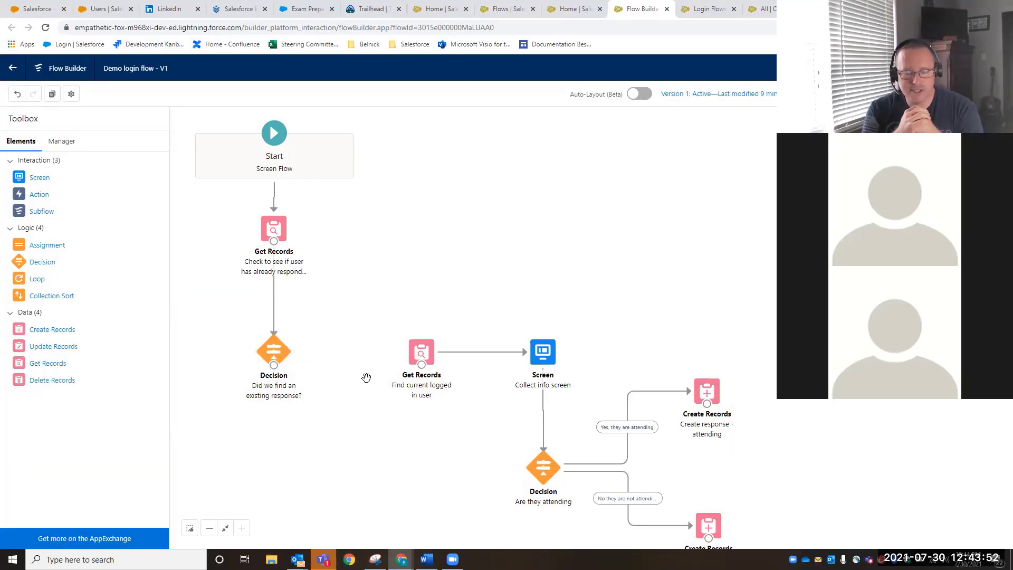
drag(274, 369, 421, 351)
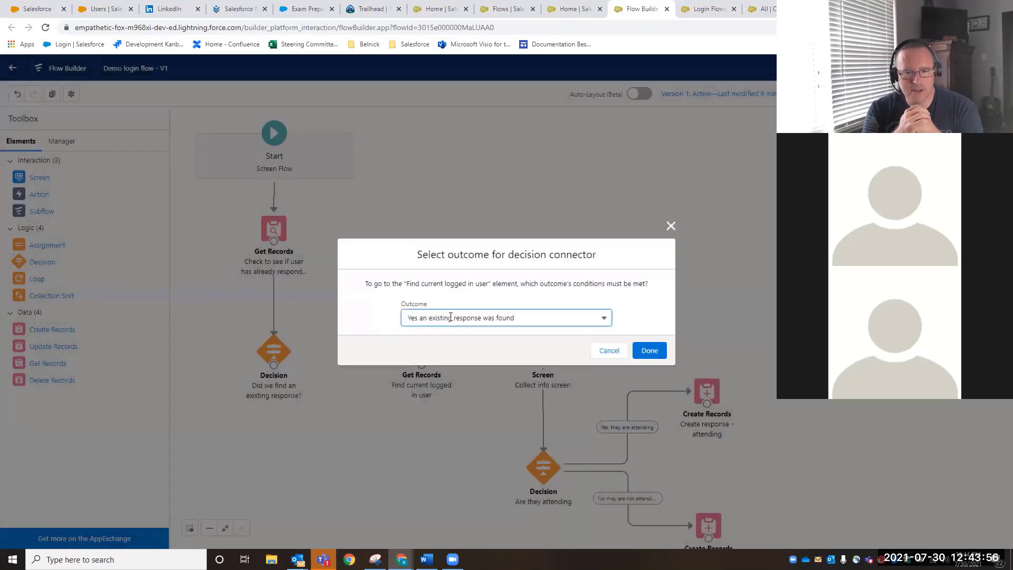
click(450, 318)
click(451, 358)
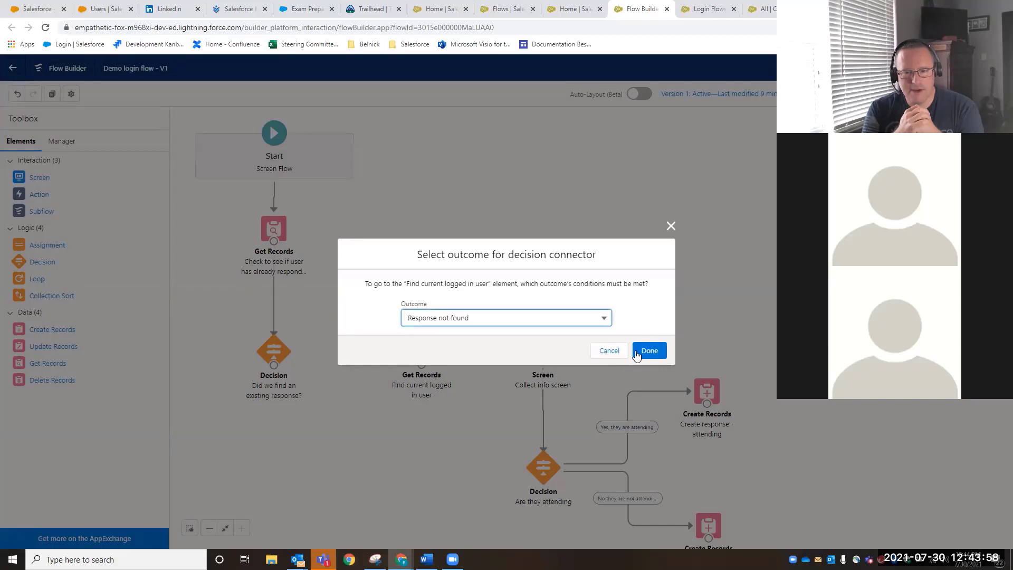
click(649, 351)
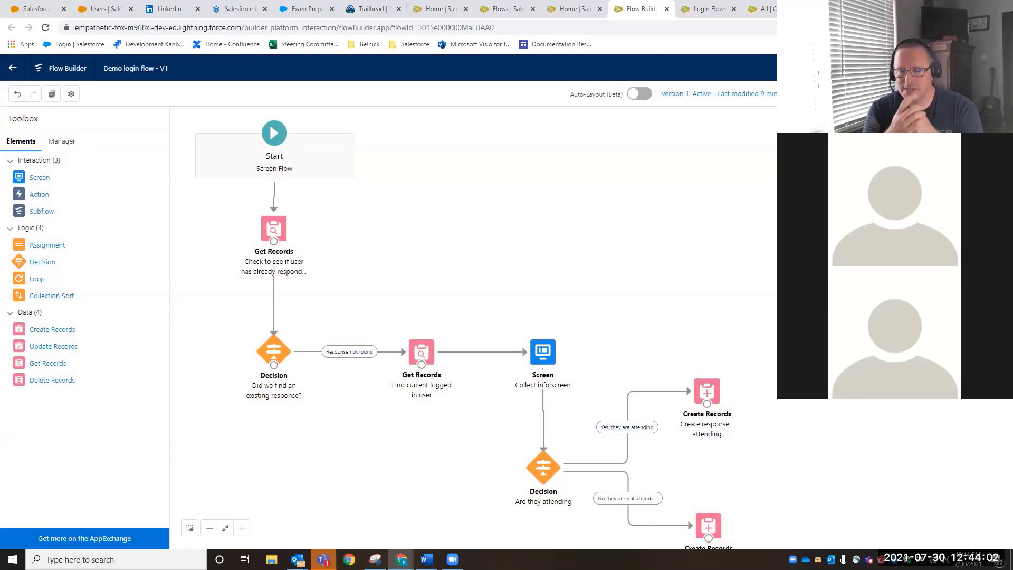
Save the Demo login flow as a new version and run it, focusing the Attending? choice on the picnic screen
click(900, 94)
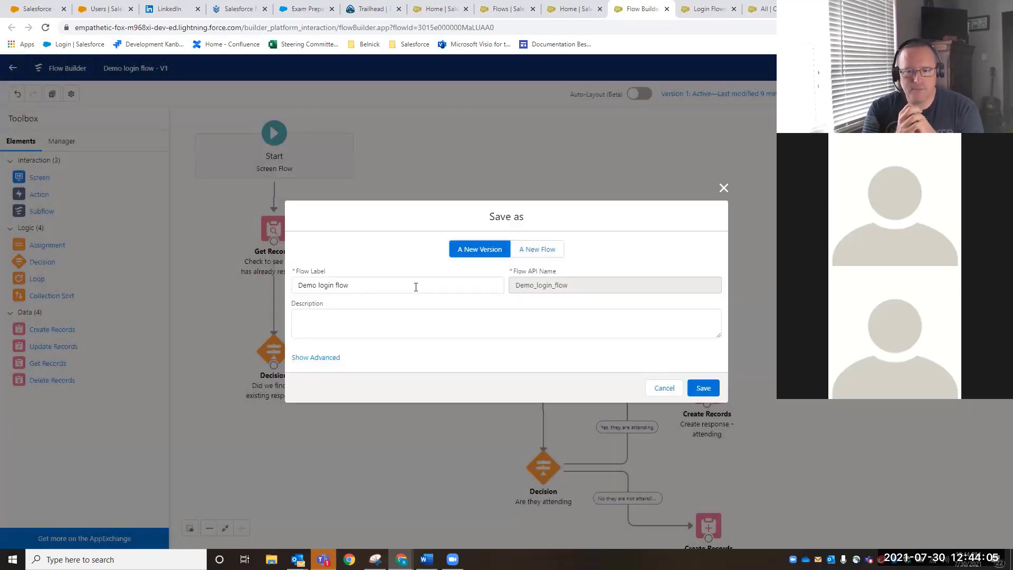
click(409, 288)
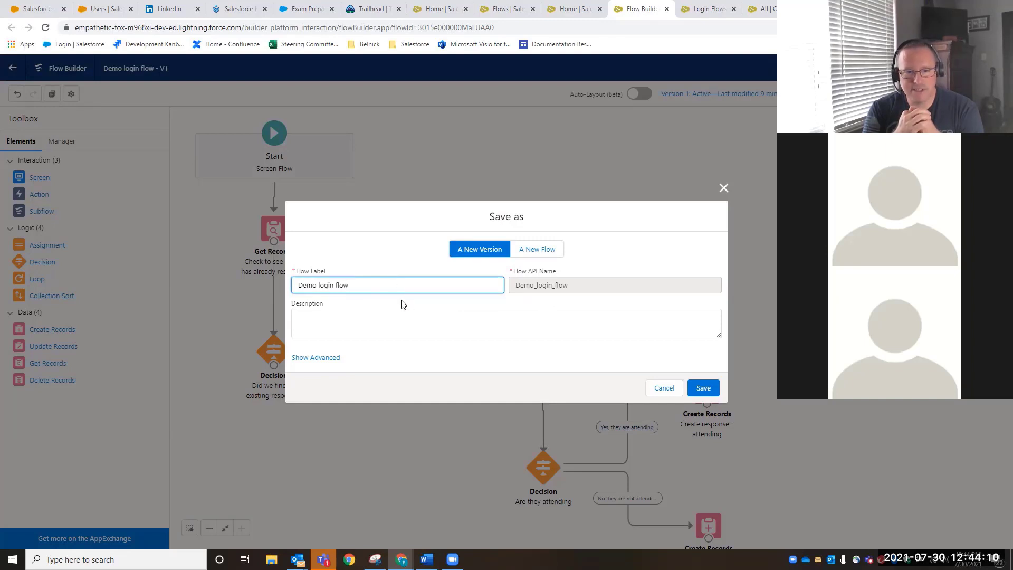
click(701, 386)
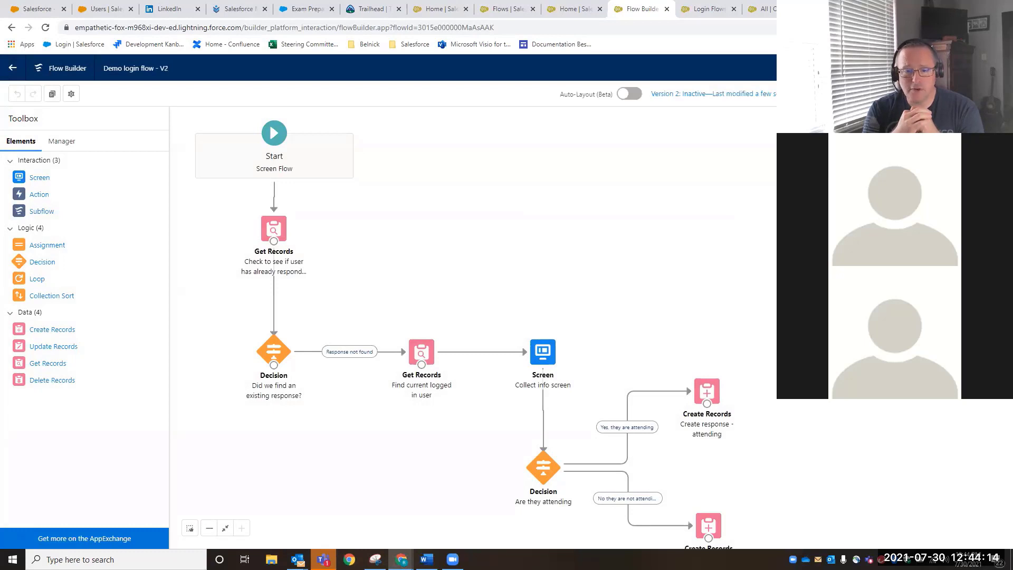
click(831, 94)
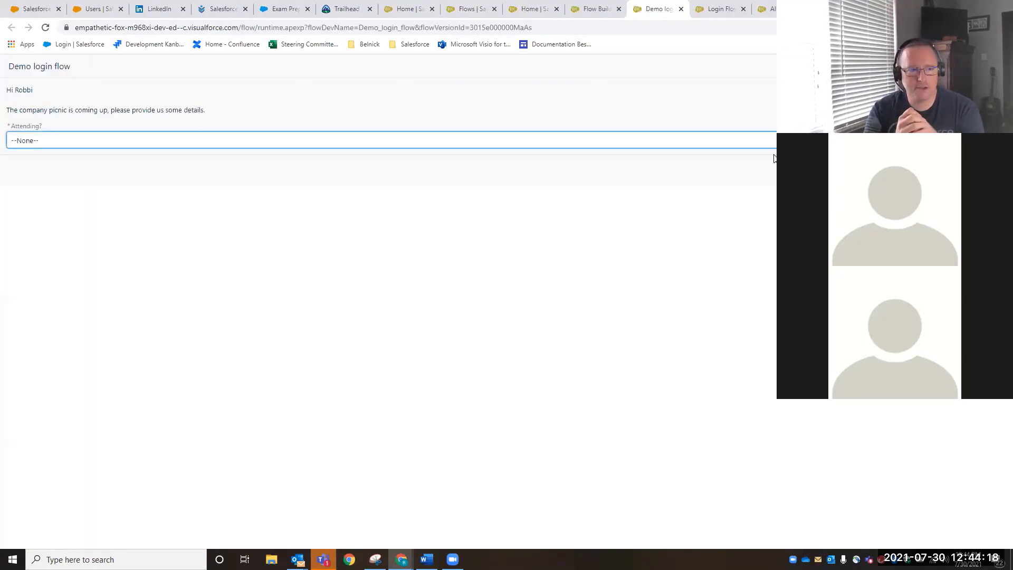
click(669, 141)
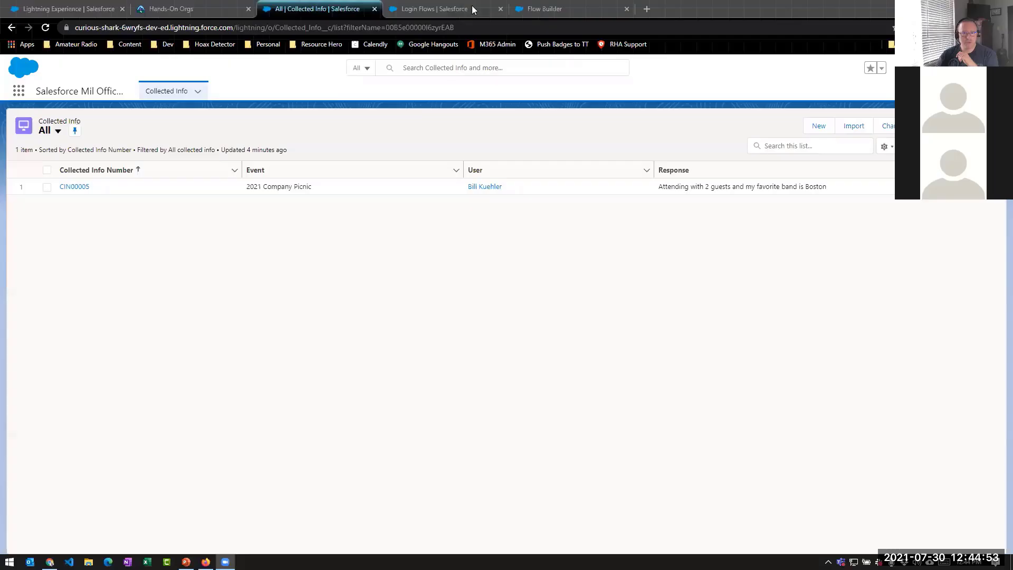
Open the other org's Demo login flow in Flow Builder and examine its existing-response decision and connected elements
click(544, 9)
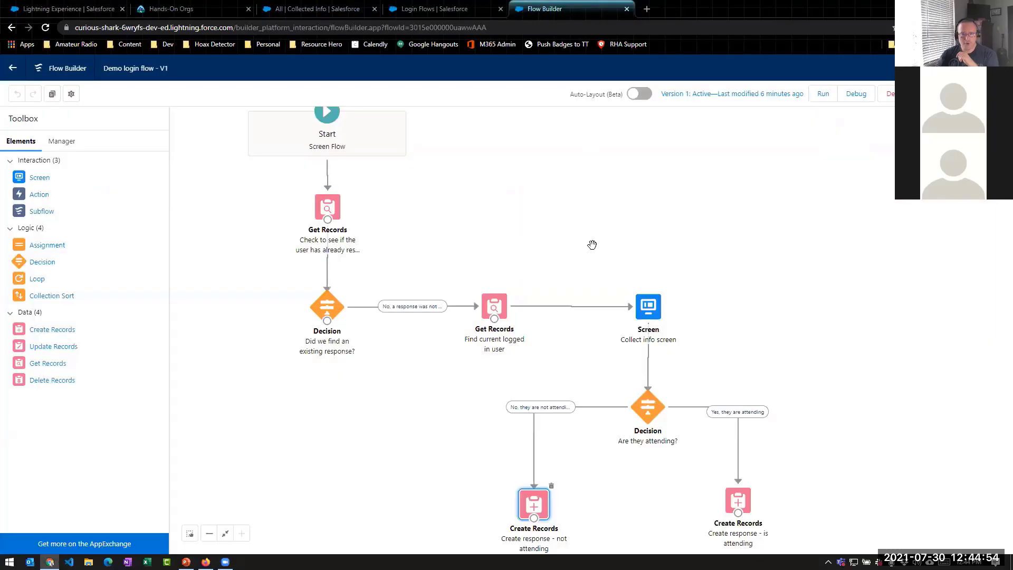
scroll(581, 247, down, 2)
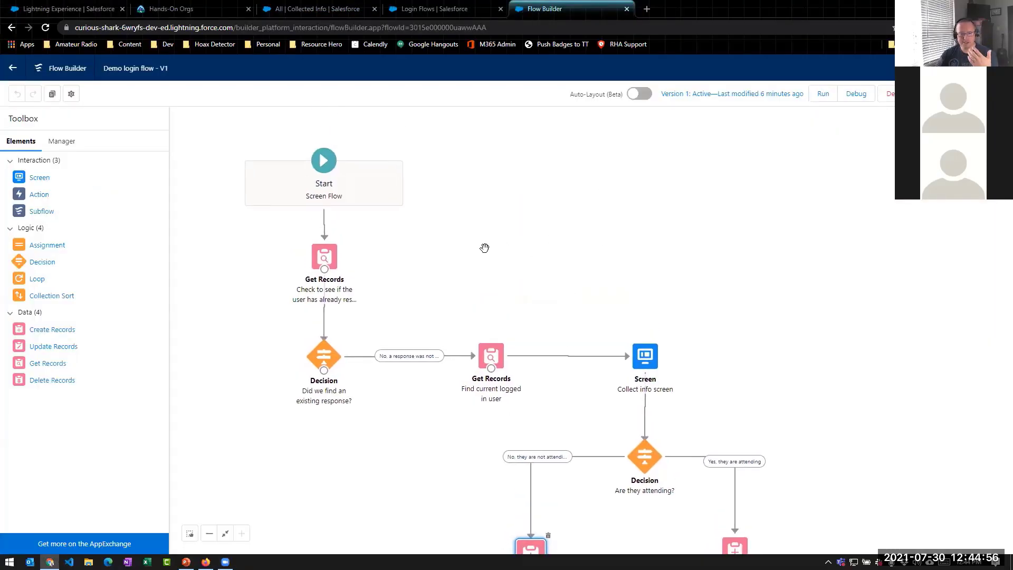
drag(496, 315, 516, 246)
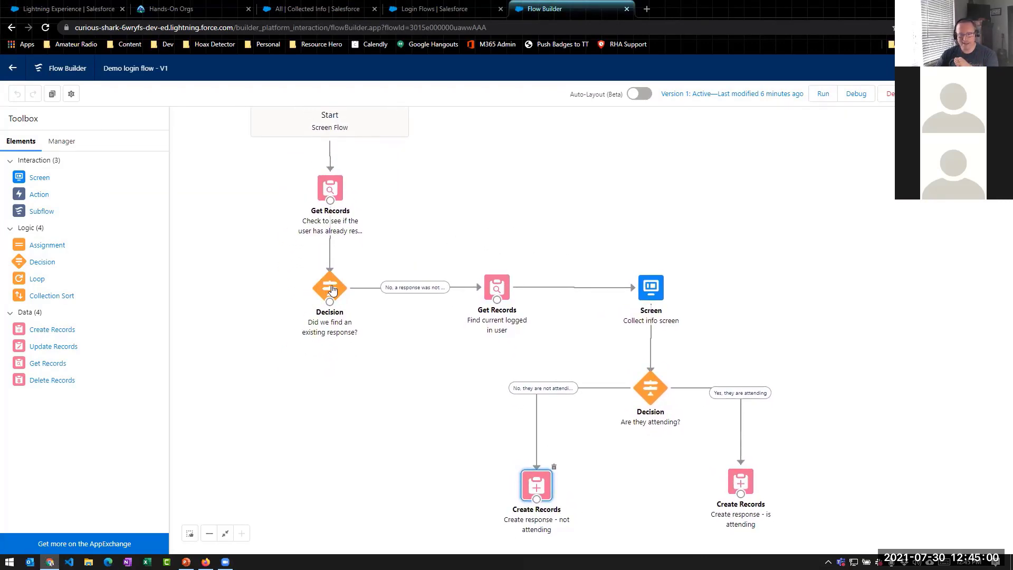
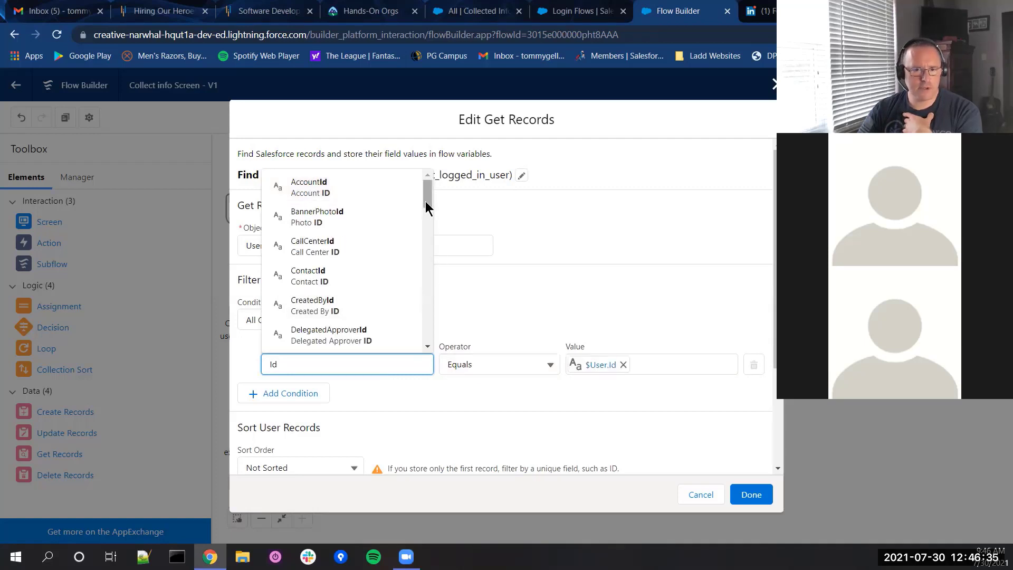
Set the filter field of the "Find current logged in user" Get Records element to the User Id field and apply it
scroll(426, 207, down, 3)
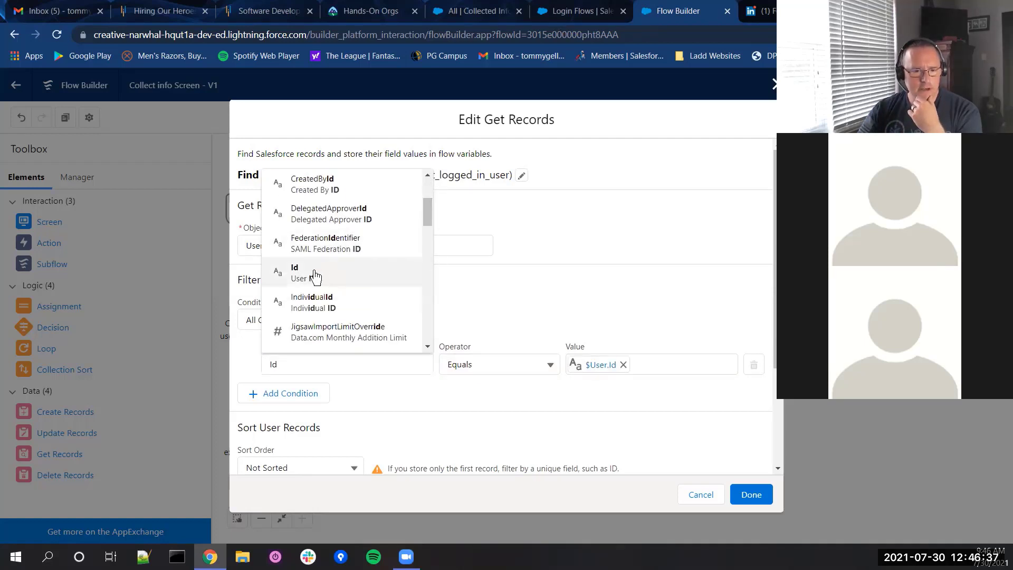
click(315, 275)
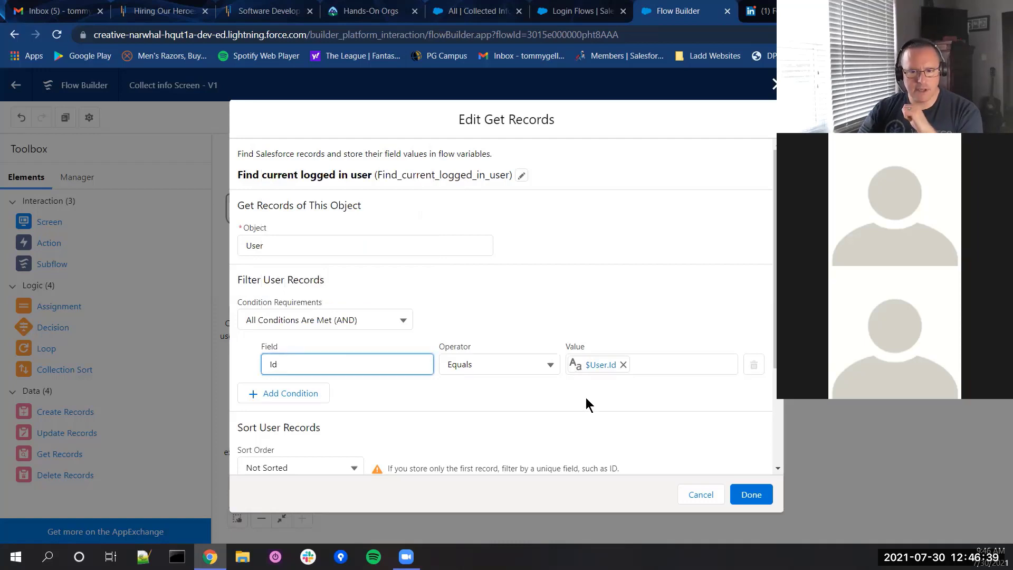
scroll(653, 423, down, 3)
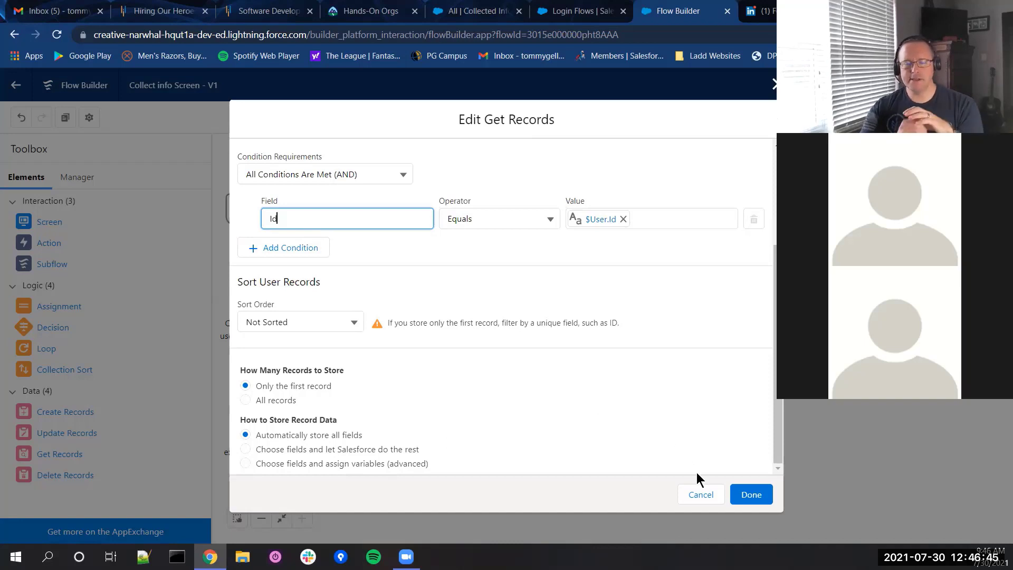
click(751, 495)
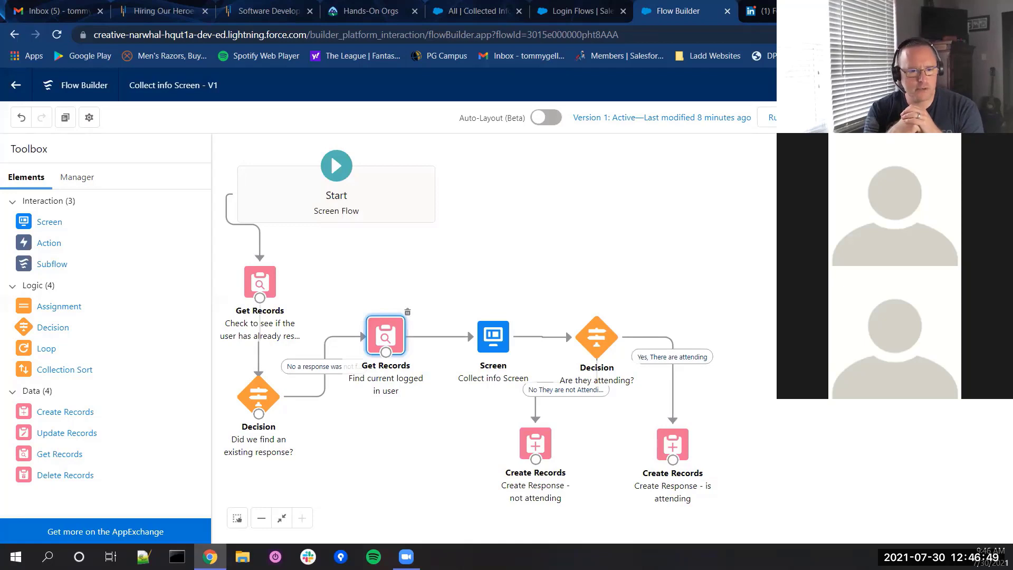
Debug version 1 of the Collect info Screen flow and close the debug run
click(769, 117)
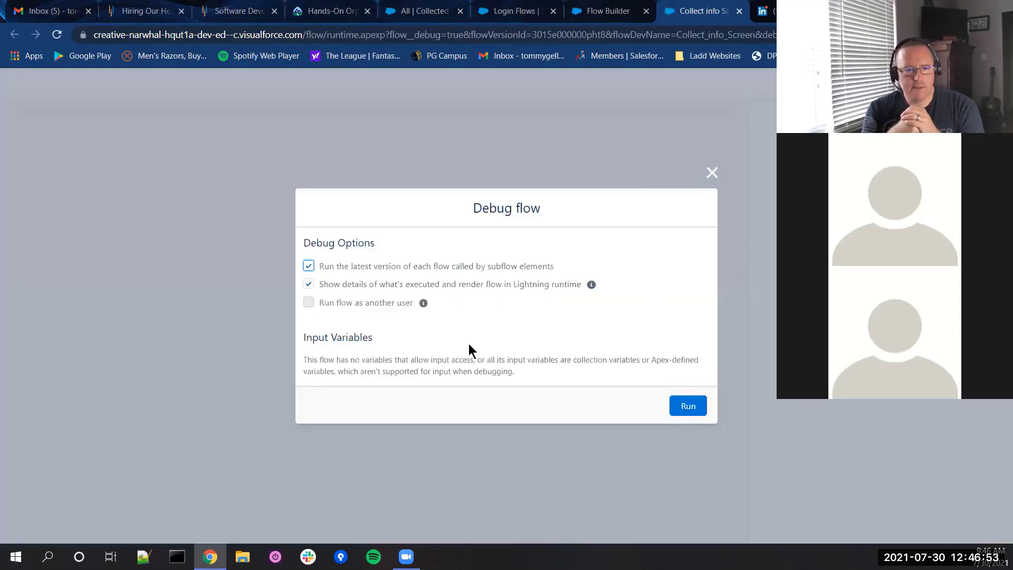
click(689, 405)
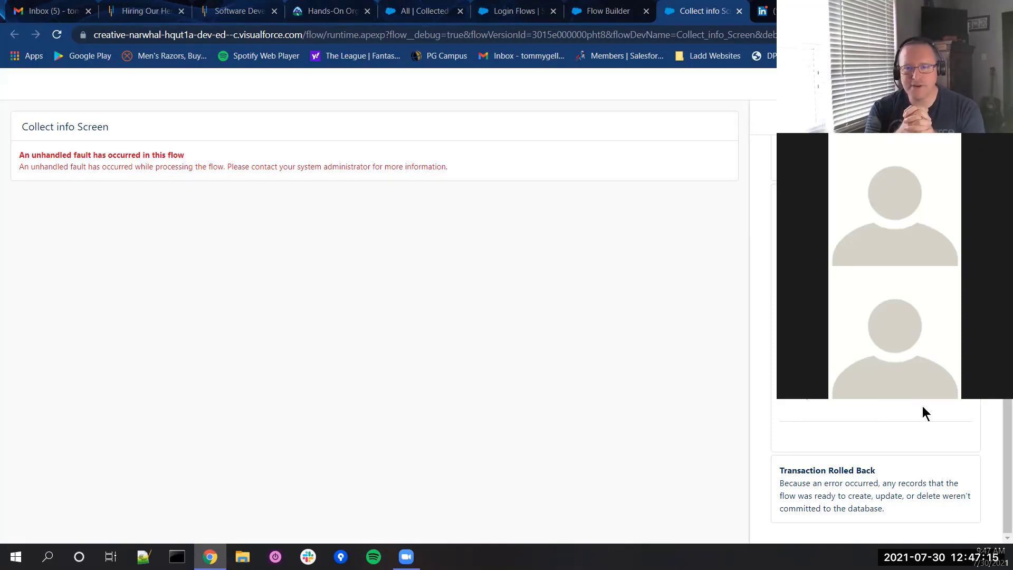
click(739, 11)
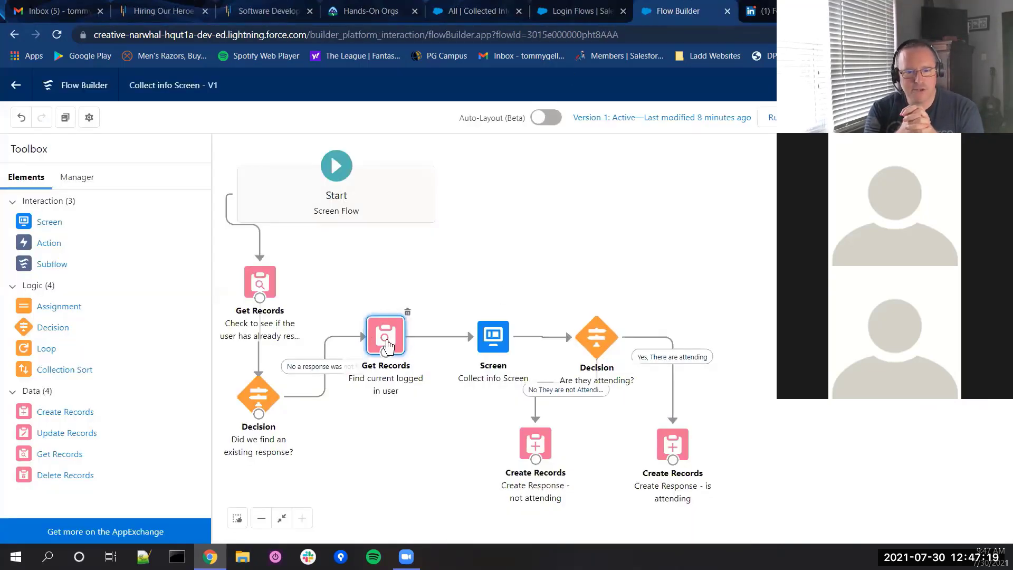
Re-enter $User.Id as the Id filter value of the "Find current logged in user" Get Records element and apply it
double_click(396, 343)
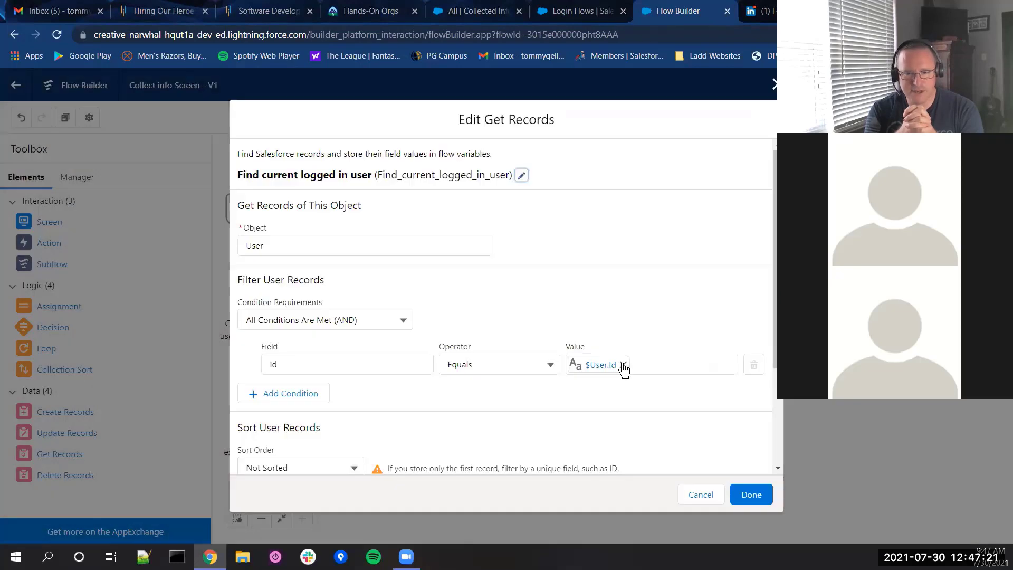
click(623, 365)
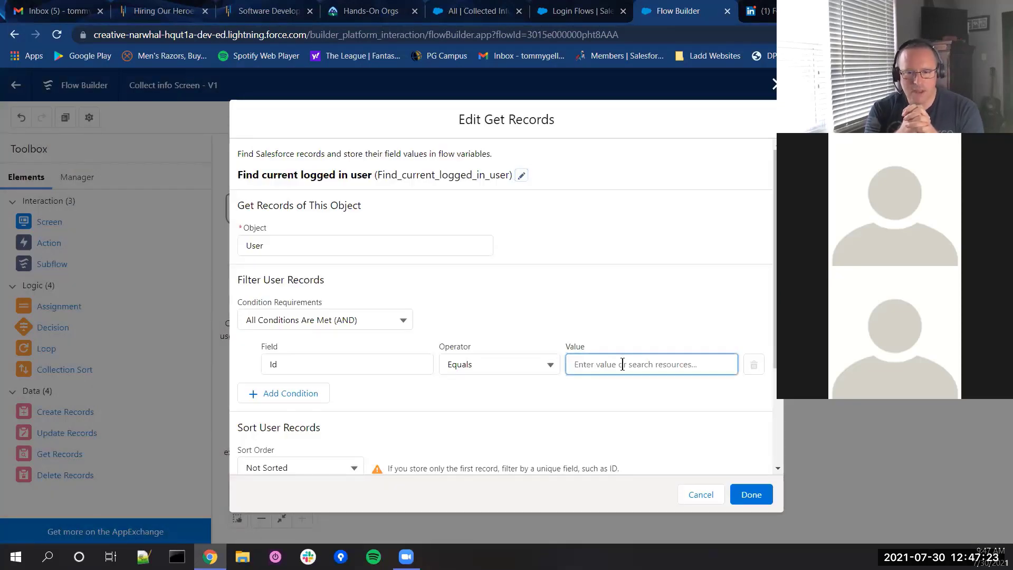
click(622, 364)
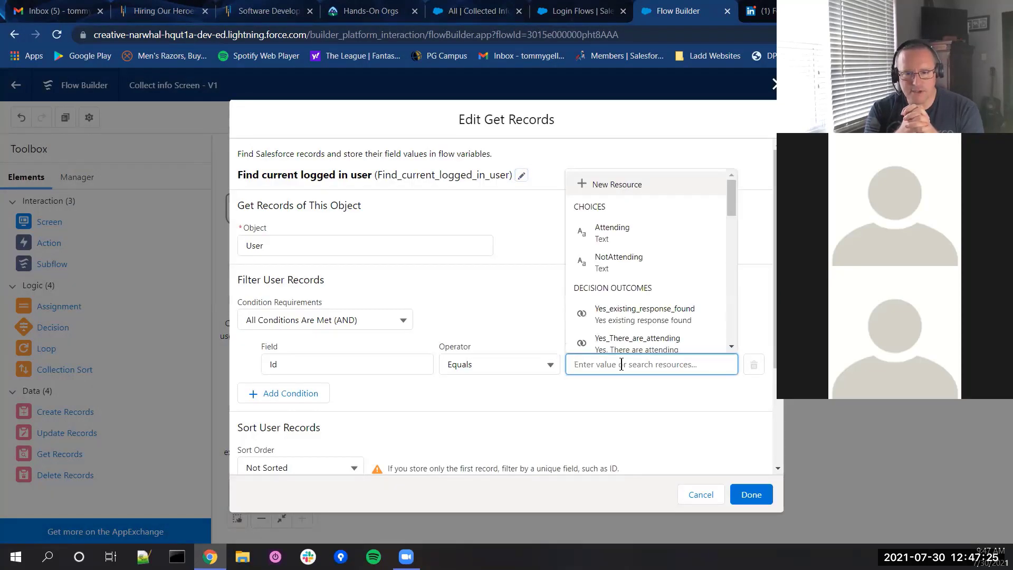
text($User)
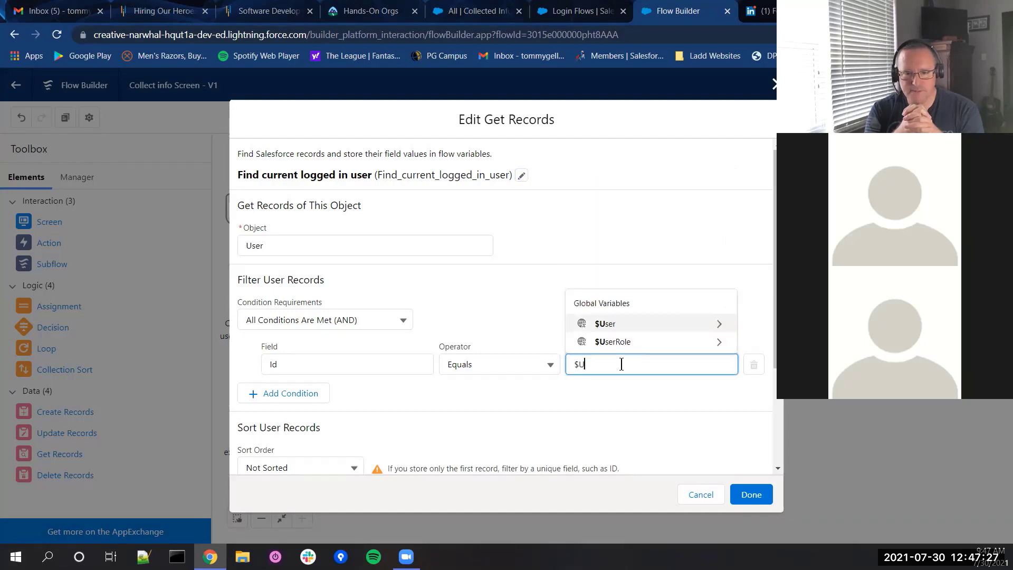
click(656, 329)
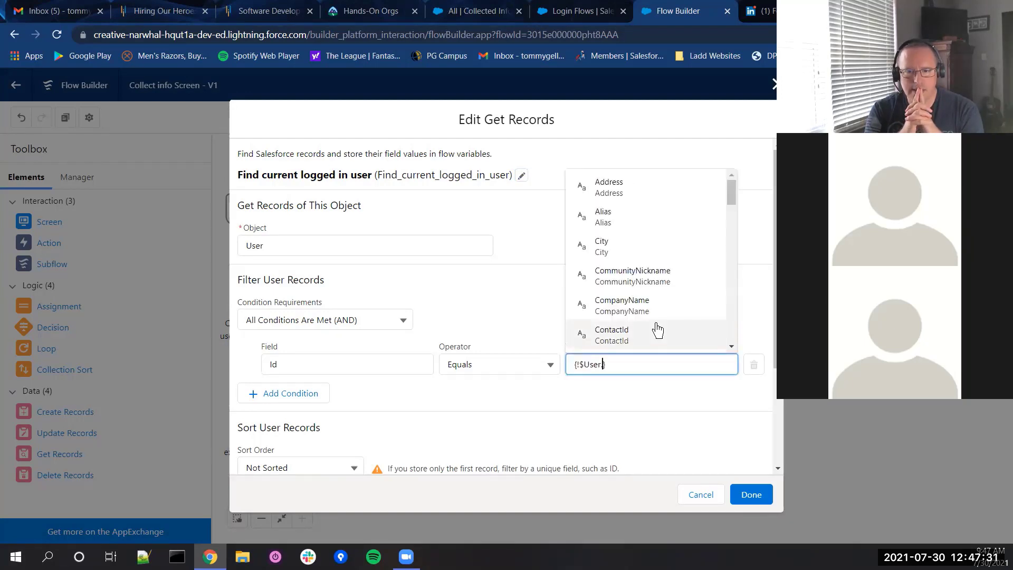
text(Id)
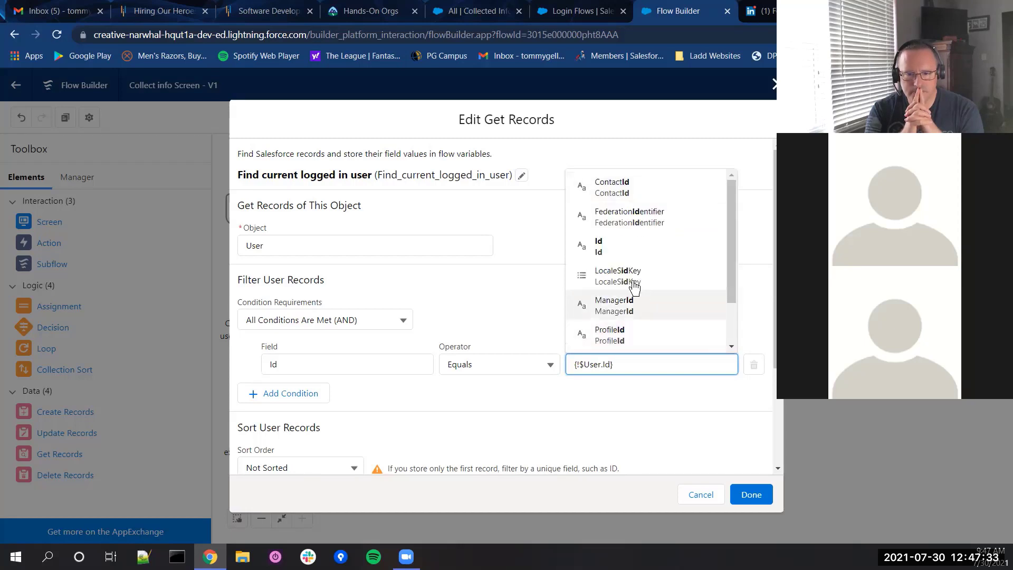
click(617, 246)
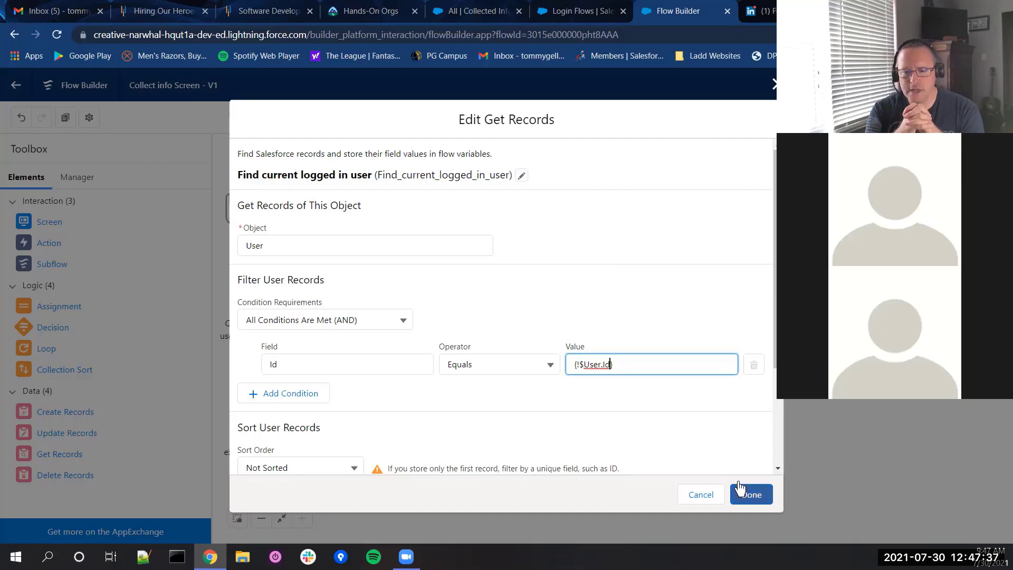
click(755, 496)
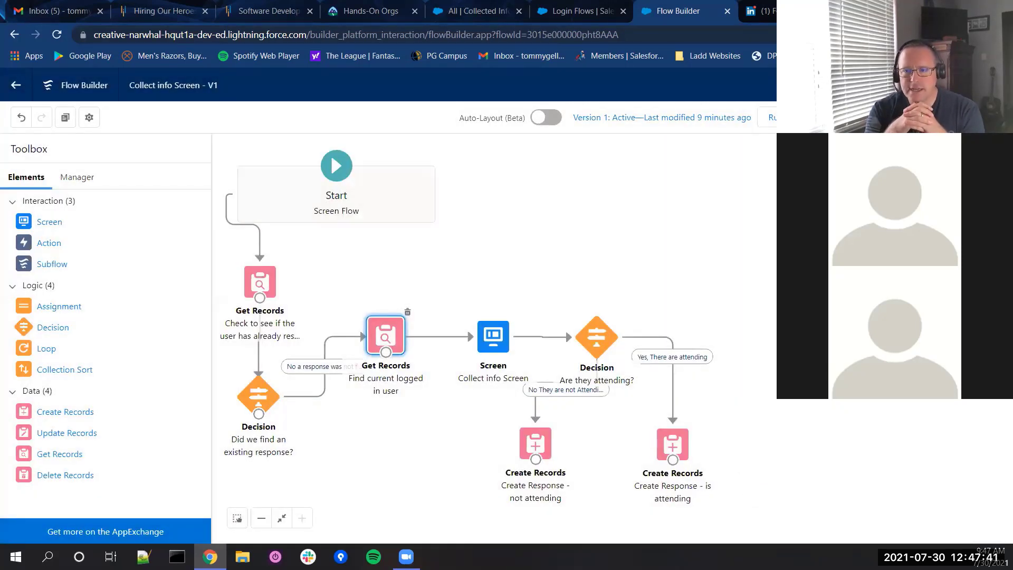
Save the Collect info Screen flow as a new version and run it in debug mode
click(932, 118)
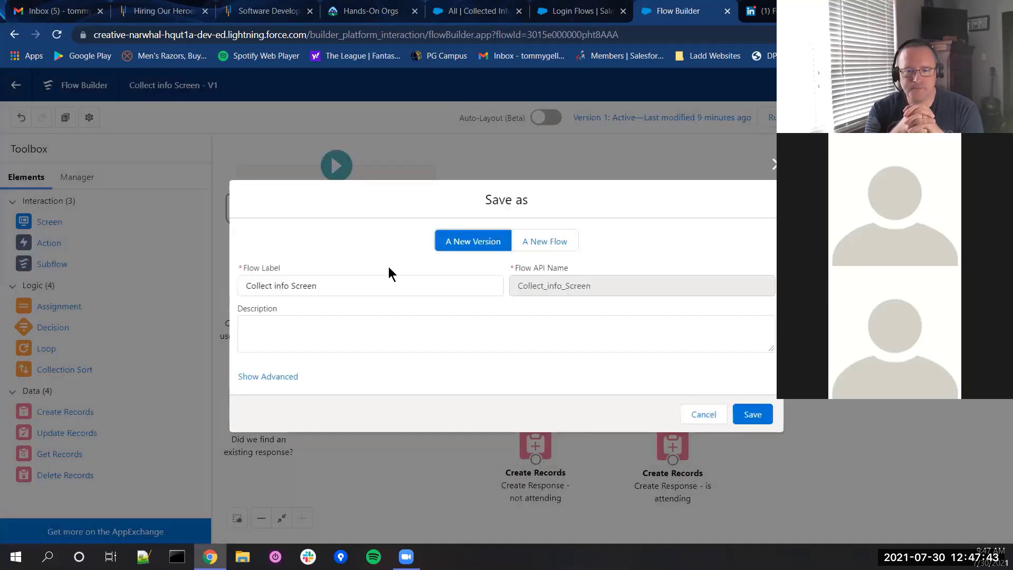
click(753, 414)
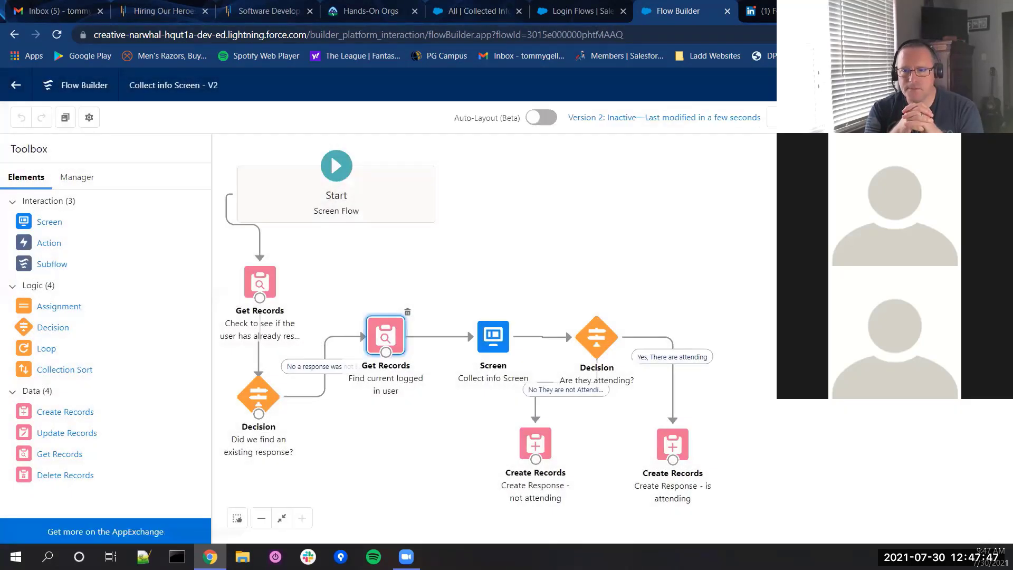
click(827, 117)
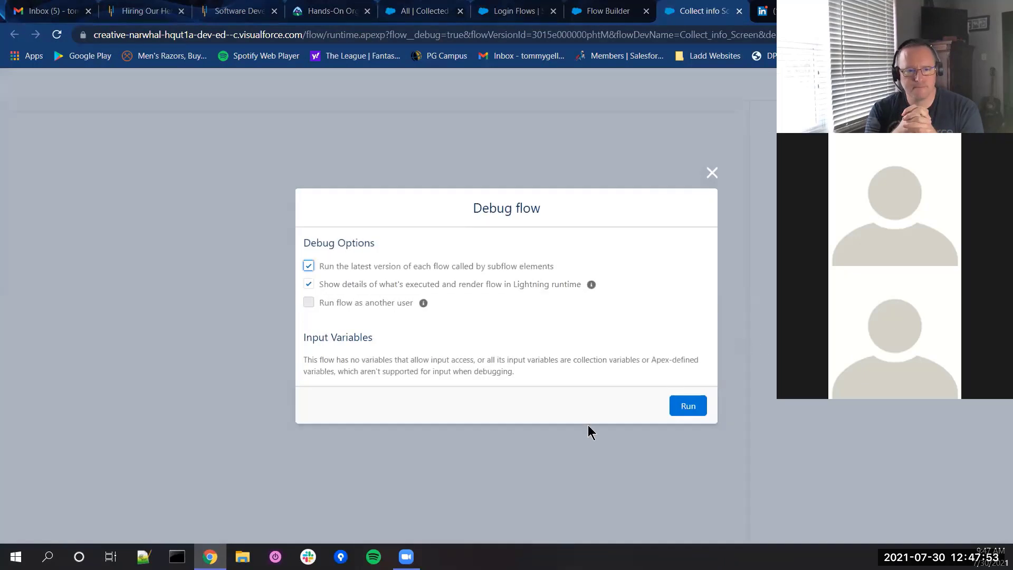
click(687, 407)
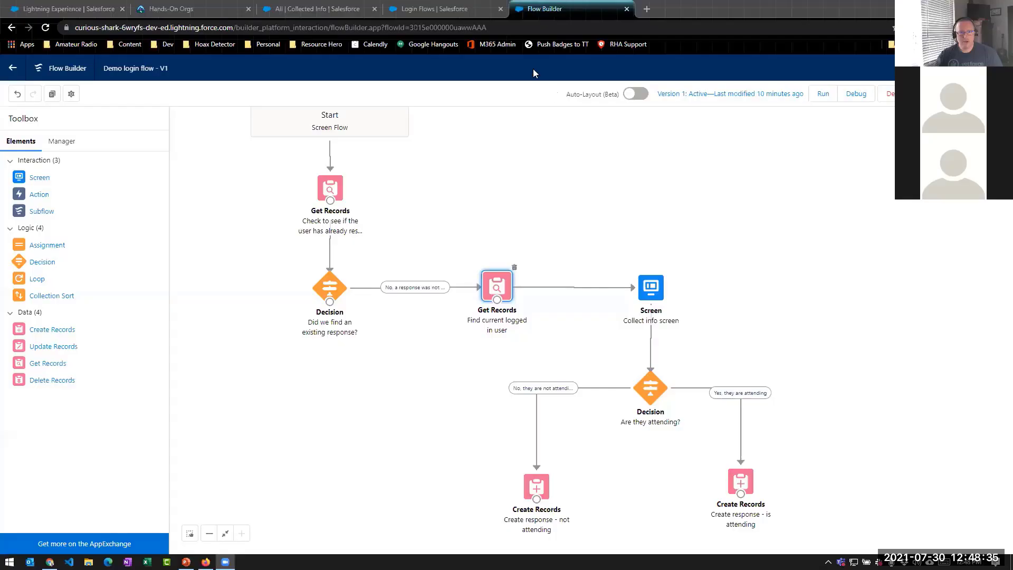
Find Login Flows in the other org's Setup and delete the "Prompt user for some info" login flow
click(463, 9)
click(349, 5)
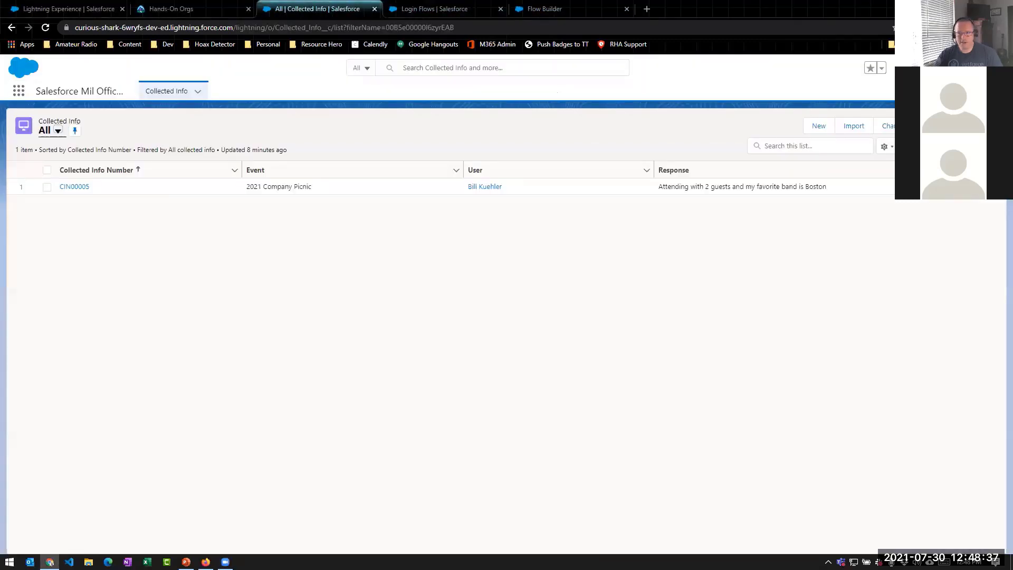
click(955, 68)
click(937, 96)
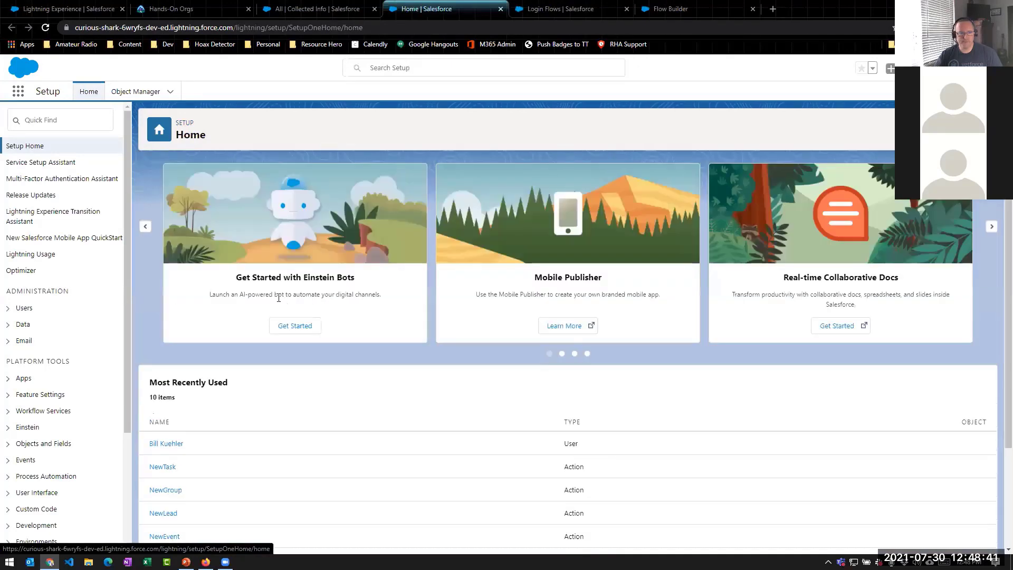
click(56, 118)
text(lo)
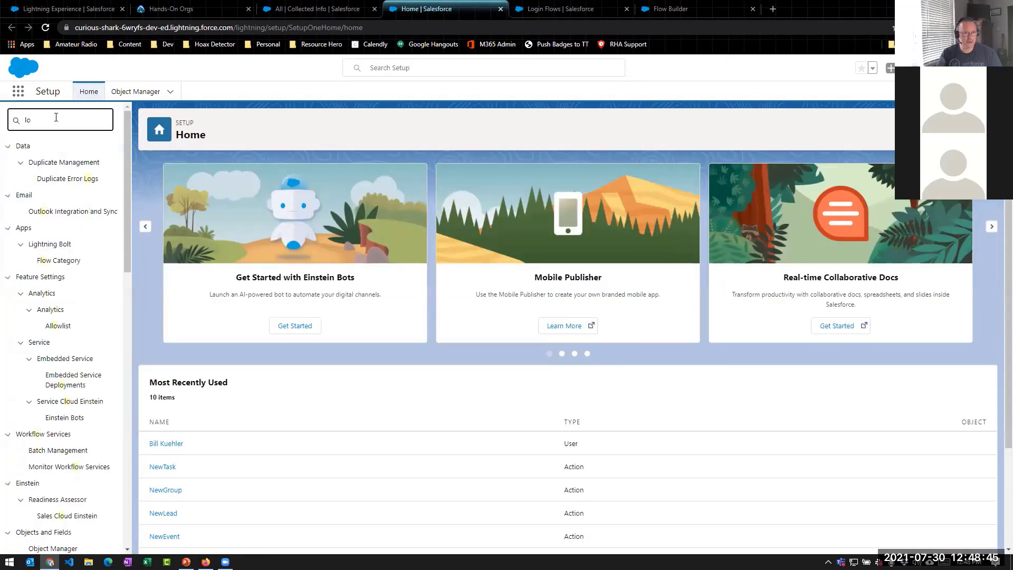
text(gin)
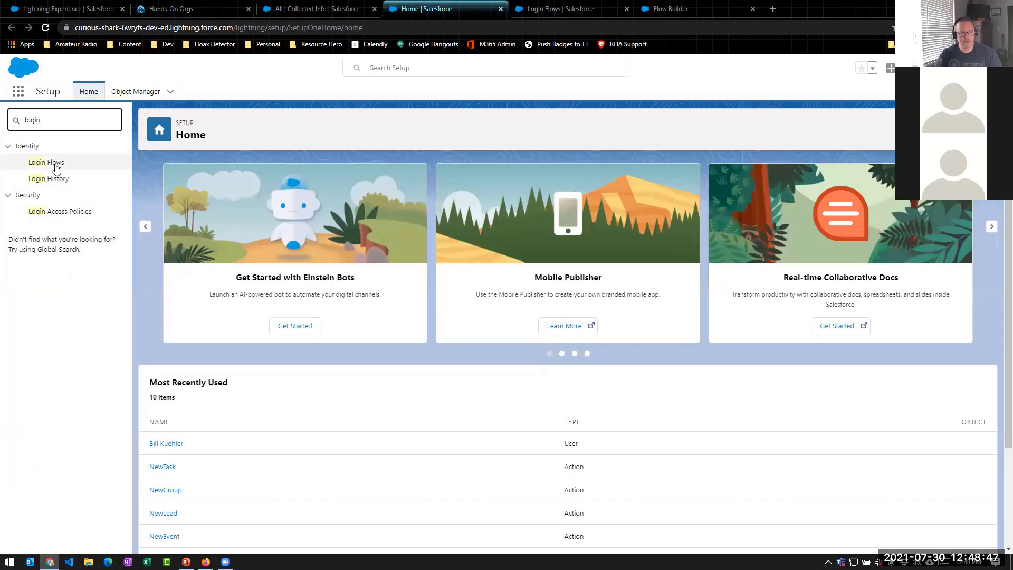
click(49, 162)
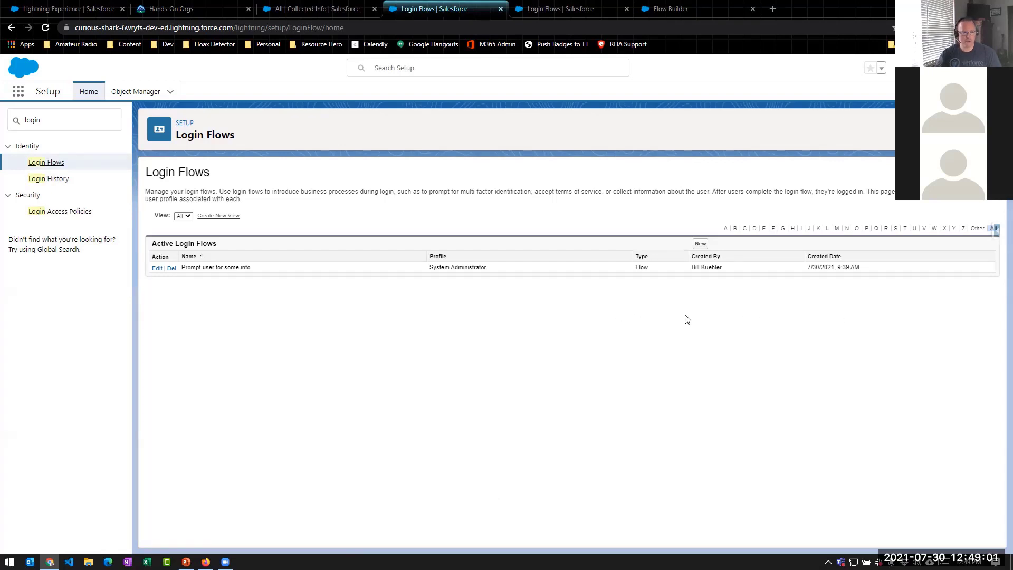
click(171, 268)
key(Return)
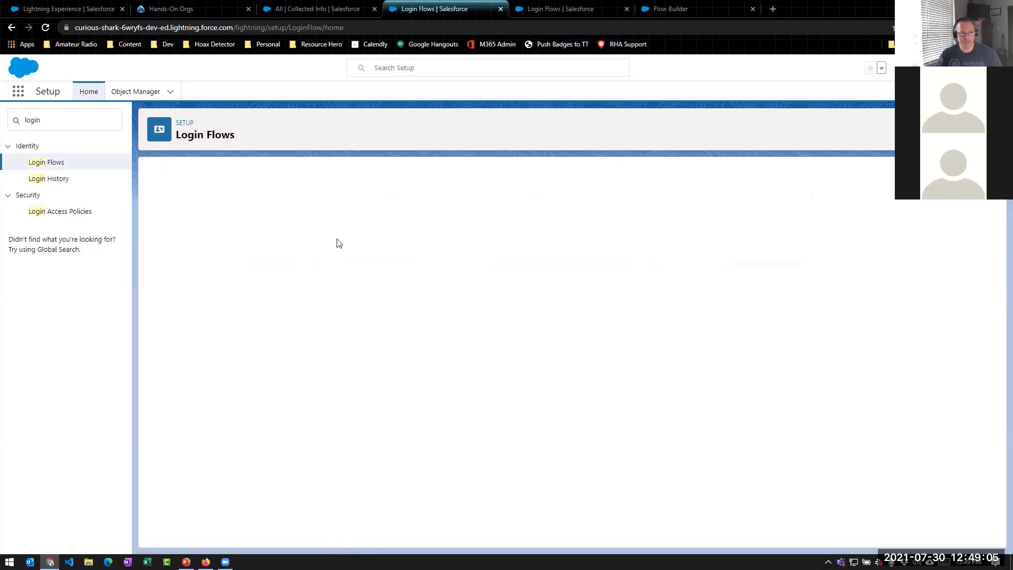
Begin a new login flow of type Flow named "test" that uses Demo_login_flow
click(699, 243)
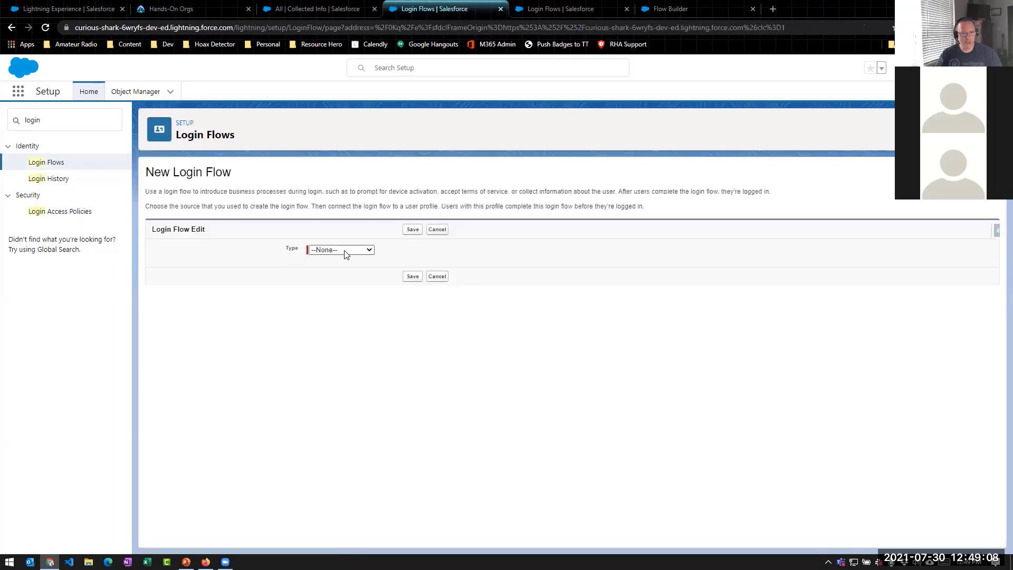
click(345, 253)
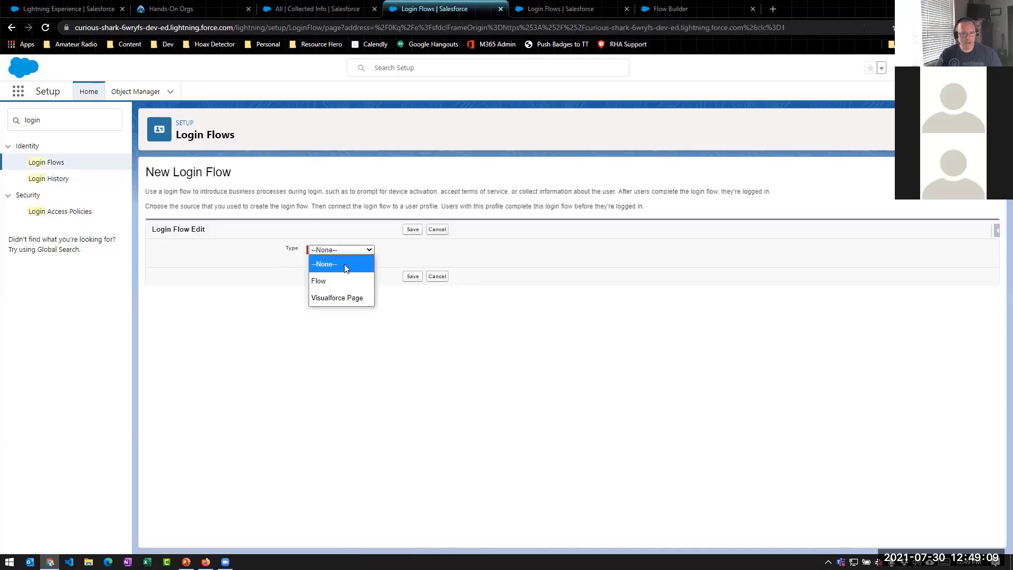
click(340, 281)
click(339, 263)
text(test)
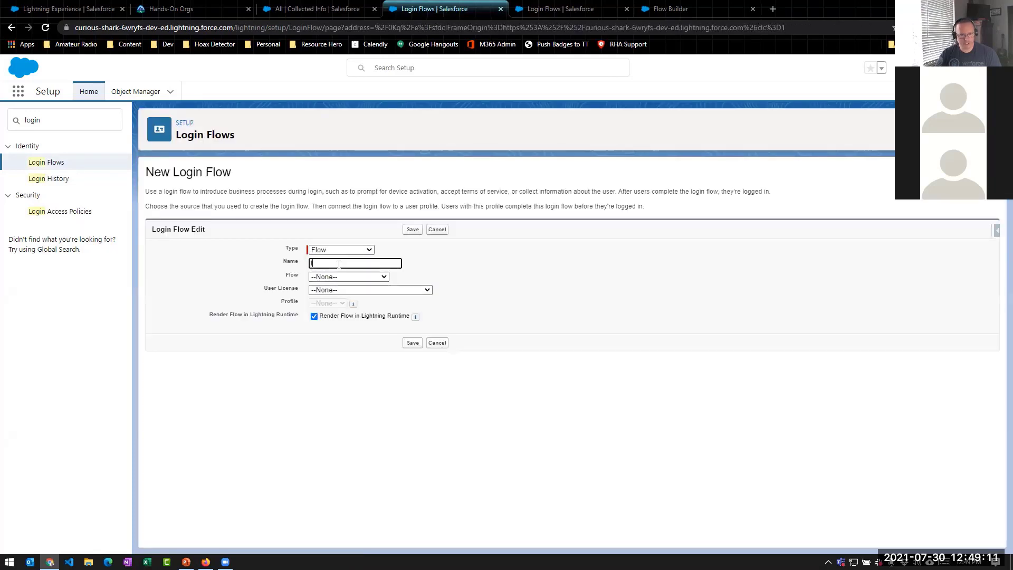
click(337, 277)
click(348, 324)
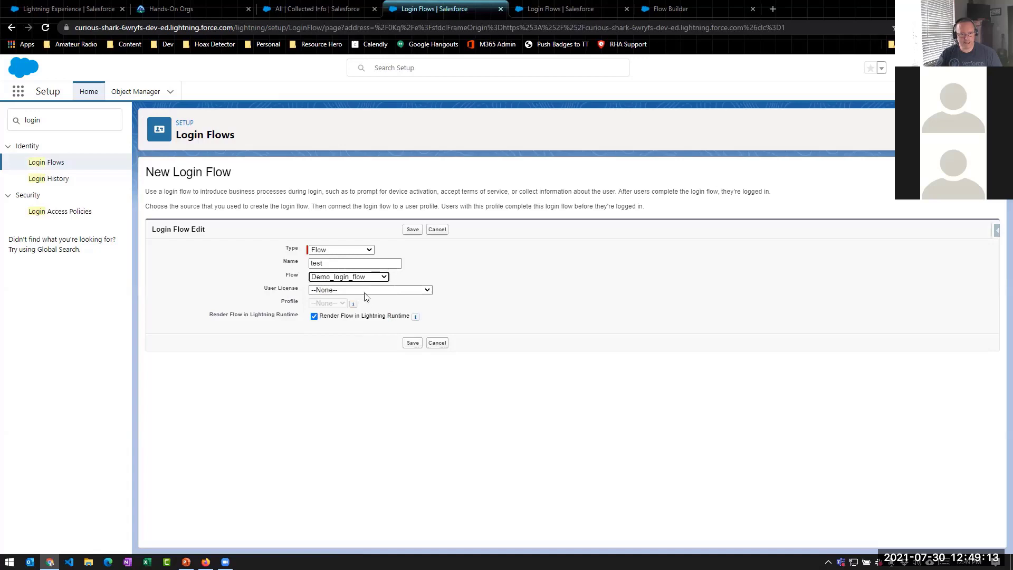
Connect the "test" login flow to the Salesforce user license and System Administrator profile, and save it
click(369, 290)
scroll(335, 228, down, 5)
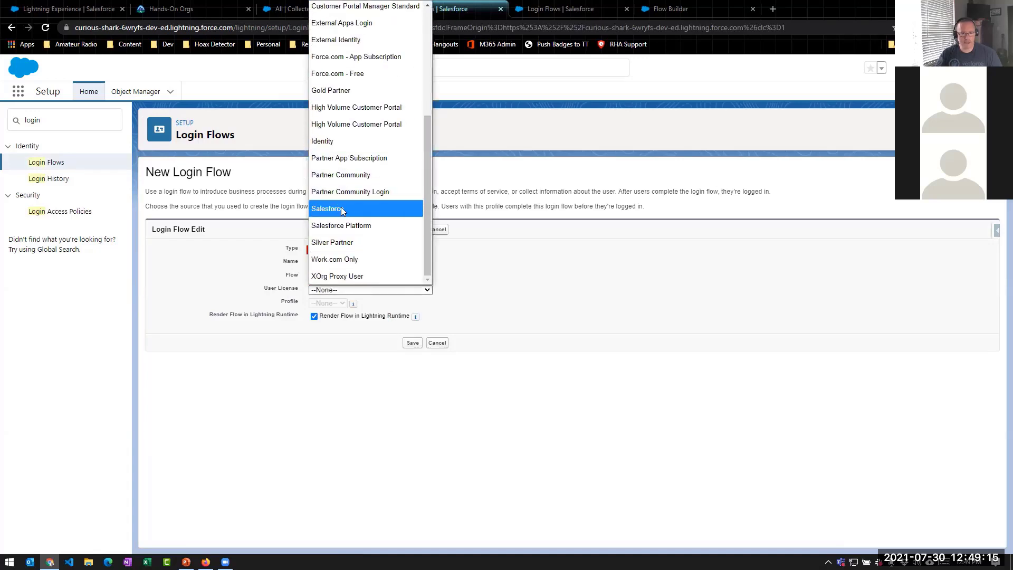
click(328, 209)
click(412, 342)
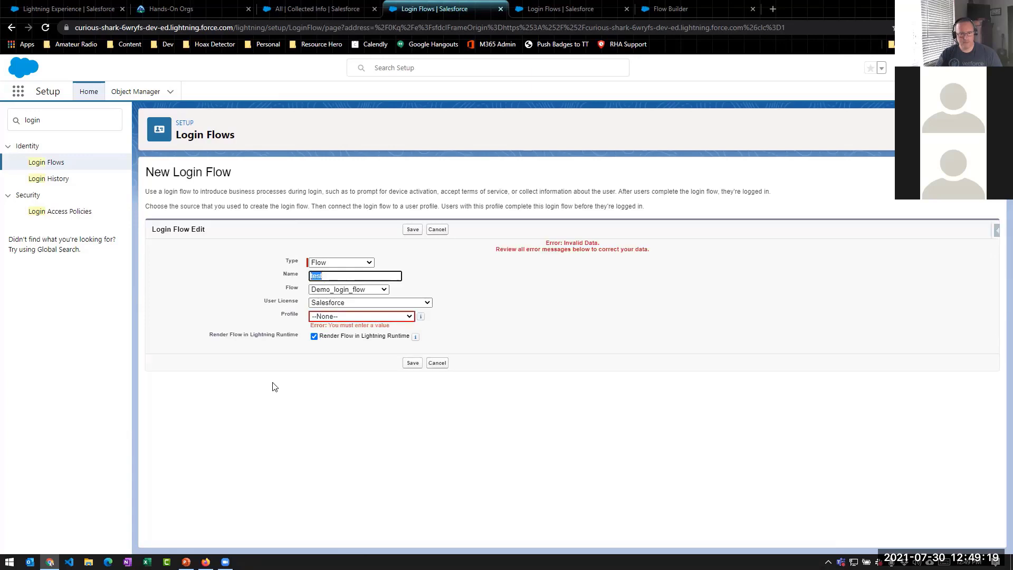
click(406, 316)
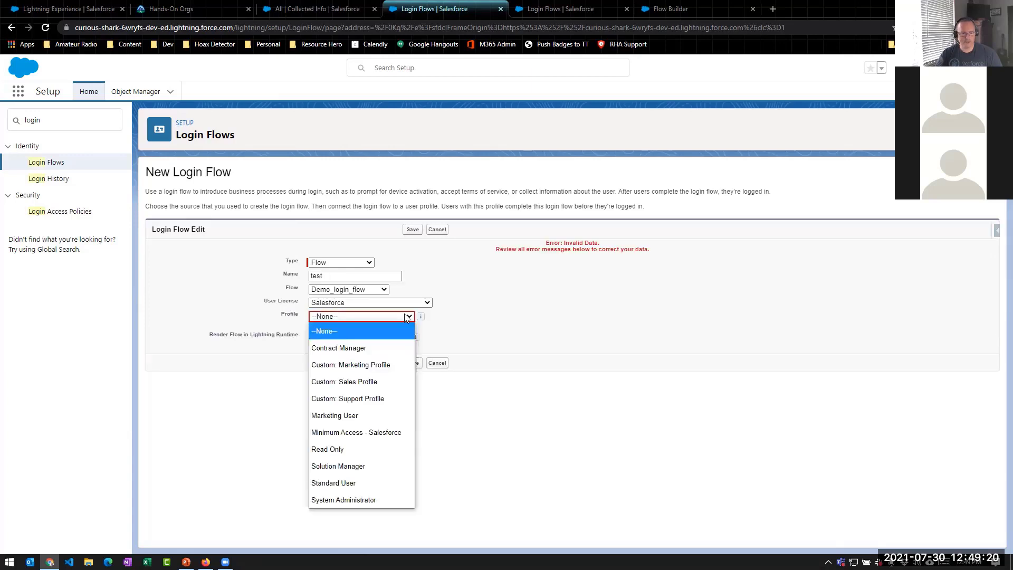
click(360, 499)
click(411, 362)
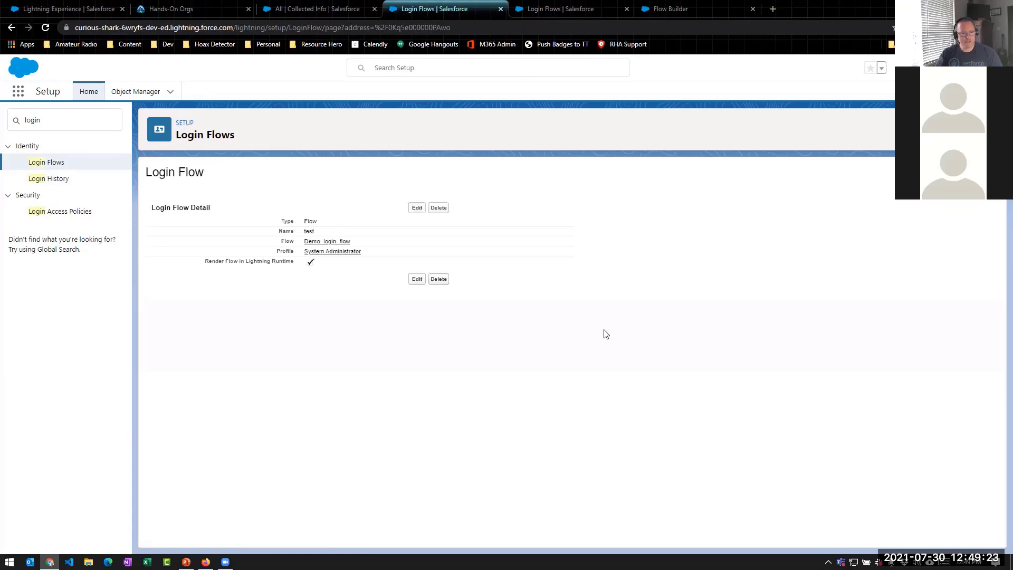
Find Permission Sets in Setup and create a new permission set with its license left at None
click(63, 115)
text(permiss)
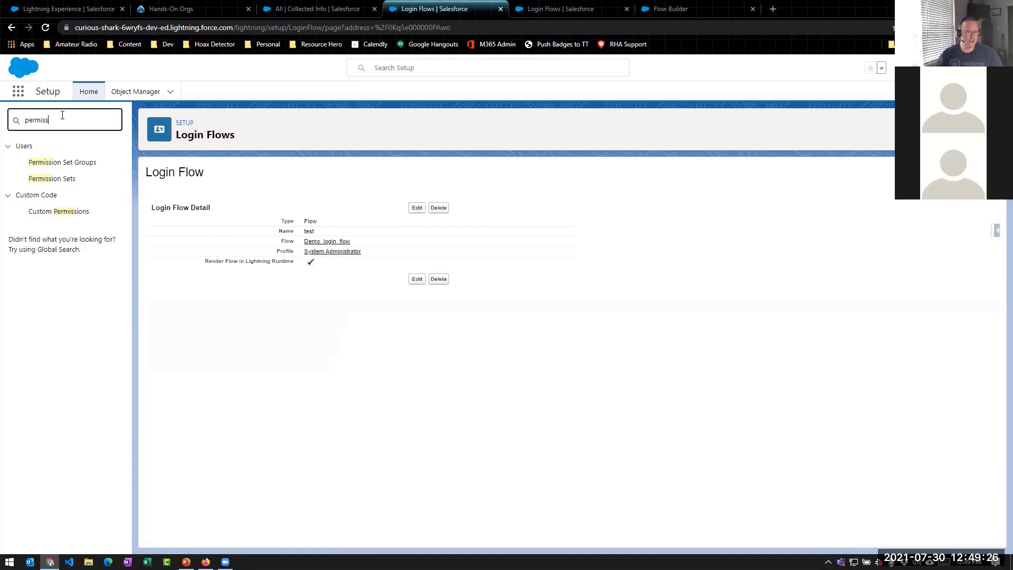
click(72, 178)
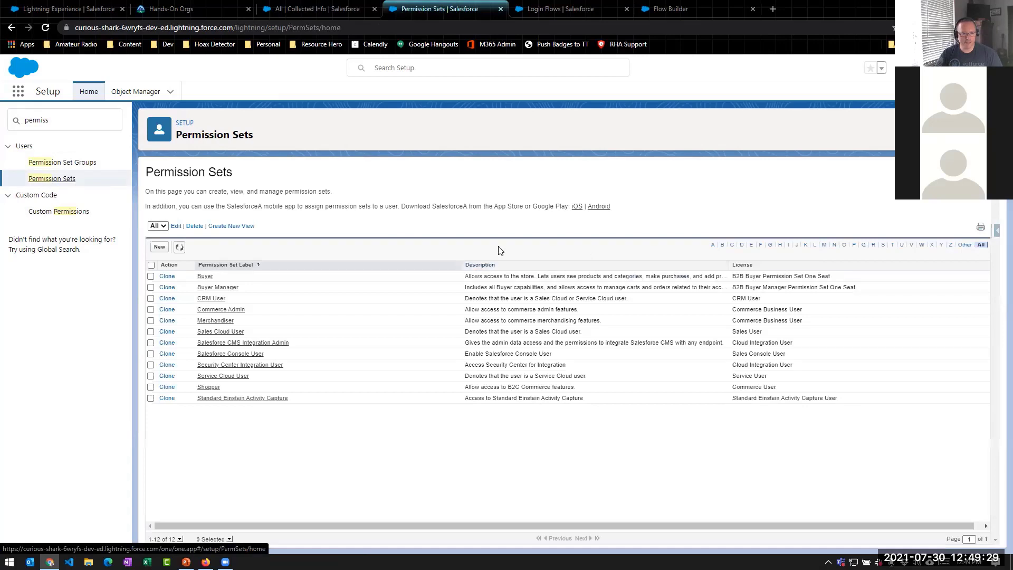
click(157, 248)
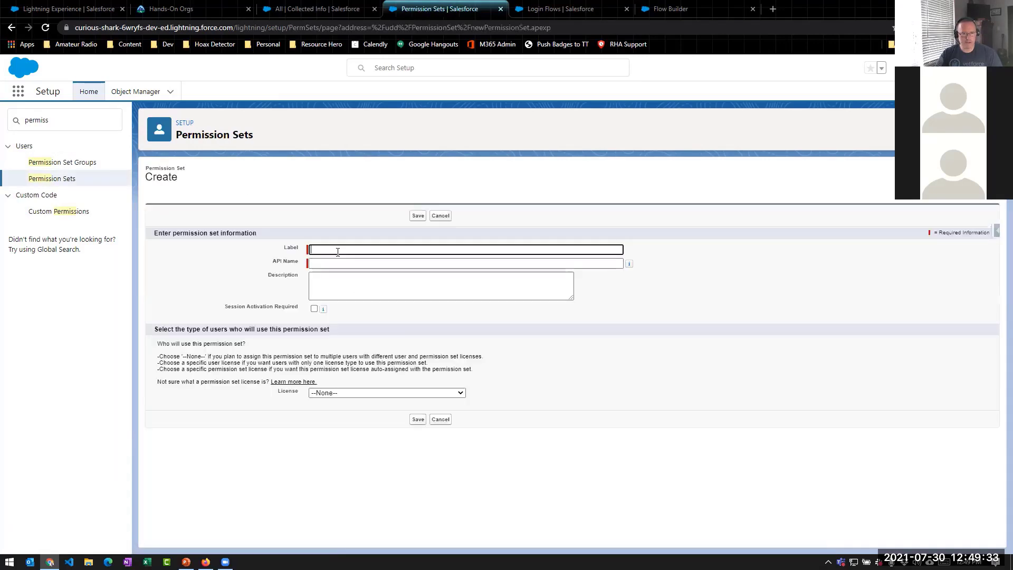
key(Tab)
click(366, 393)
scroll(358, 327, down, 5)
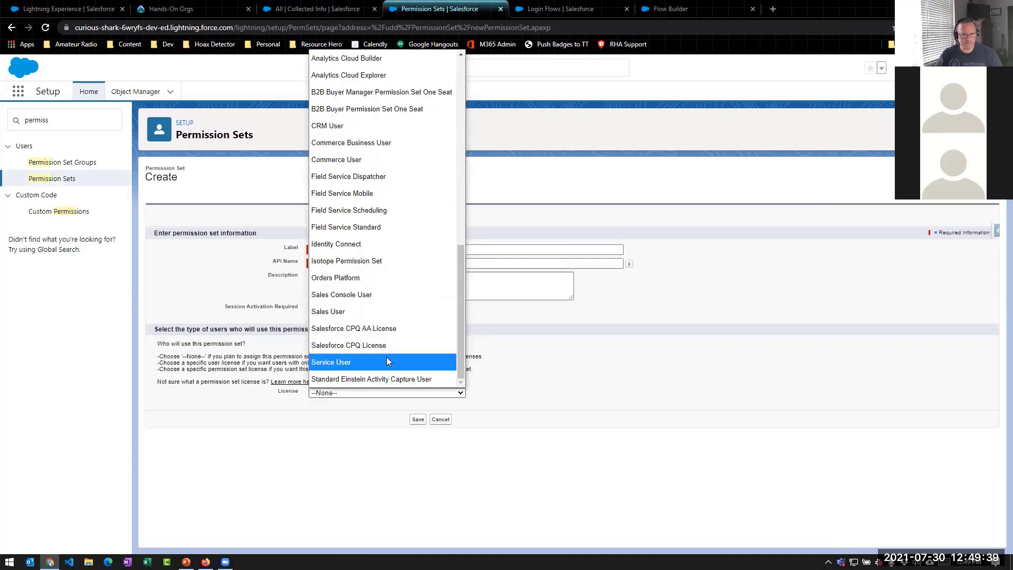
scroll(392, 322, up, 10)
scroll(393, 322, up, 2)
click(489, 440)
click(419, 419)
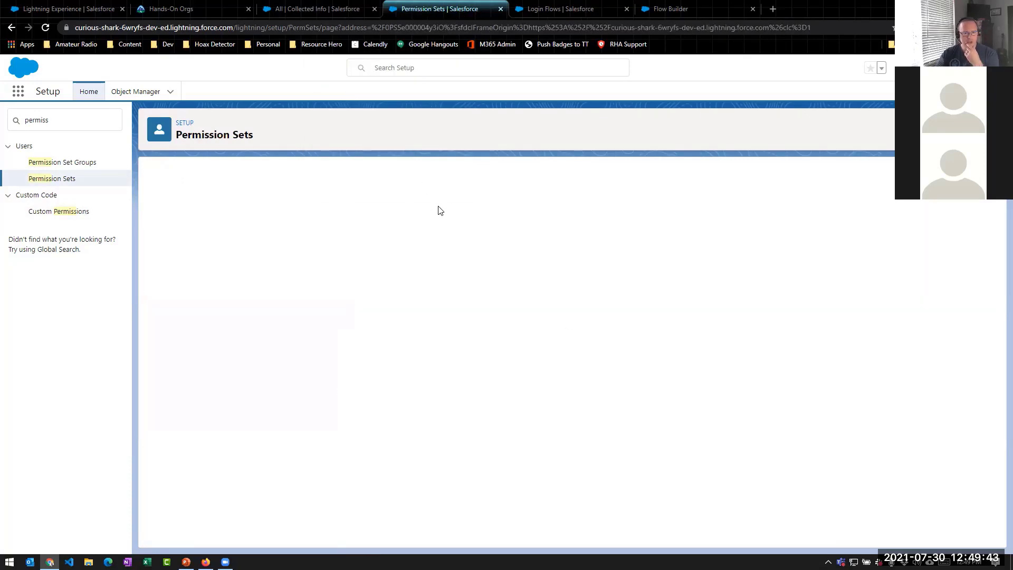
scroll(381, 337, down, 2)
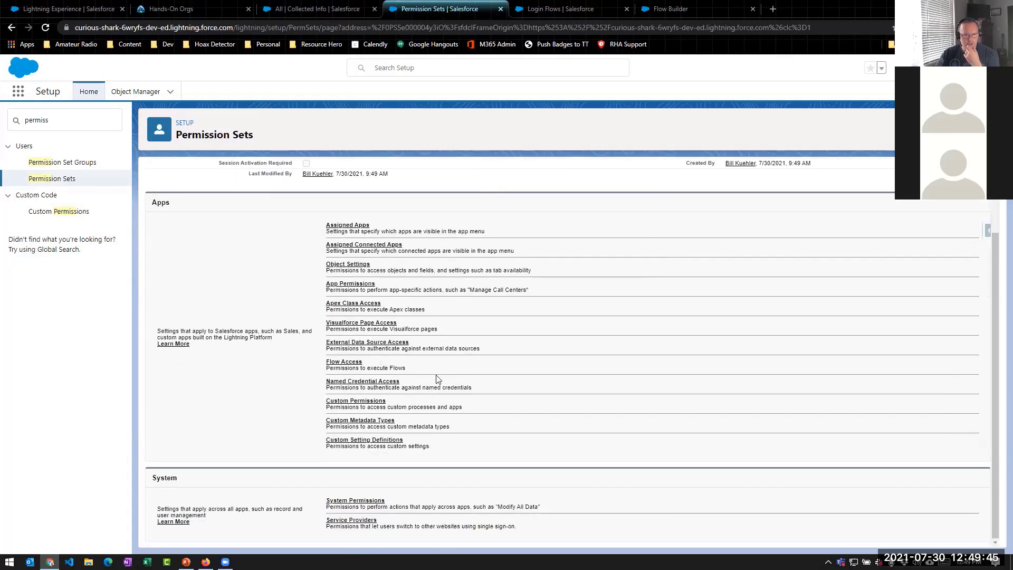
Review the "test" permission set's app and system settings against the active login flows list and the Demo login flow
scroll(465, 369, up, 2)
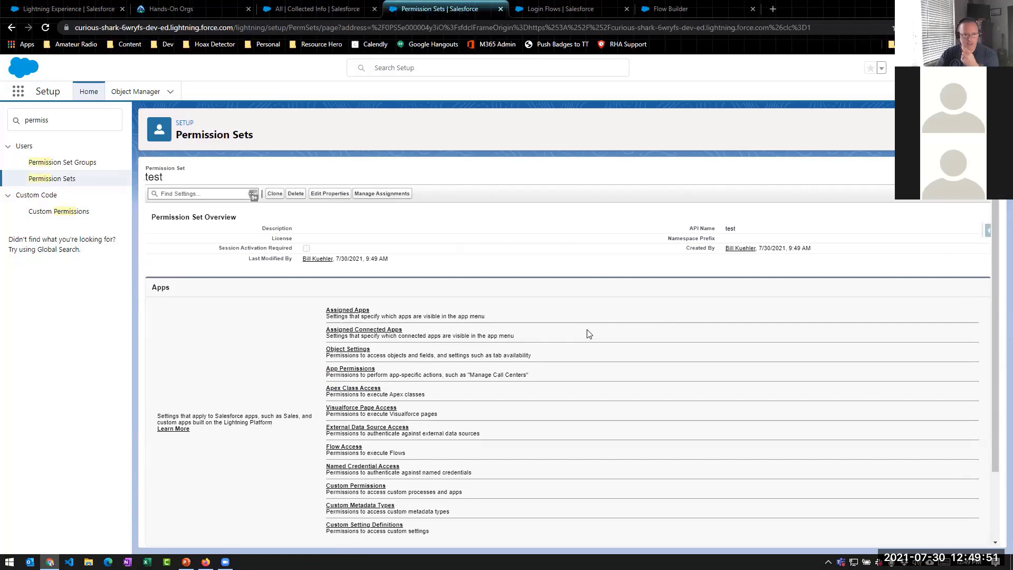
scroll(540, 317, down, 2)
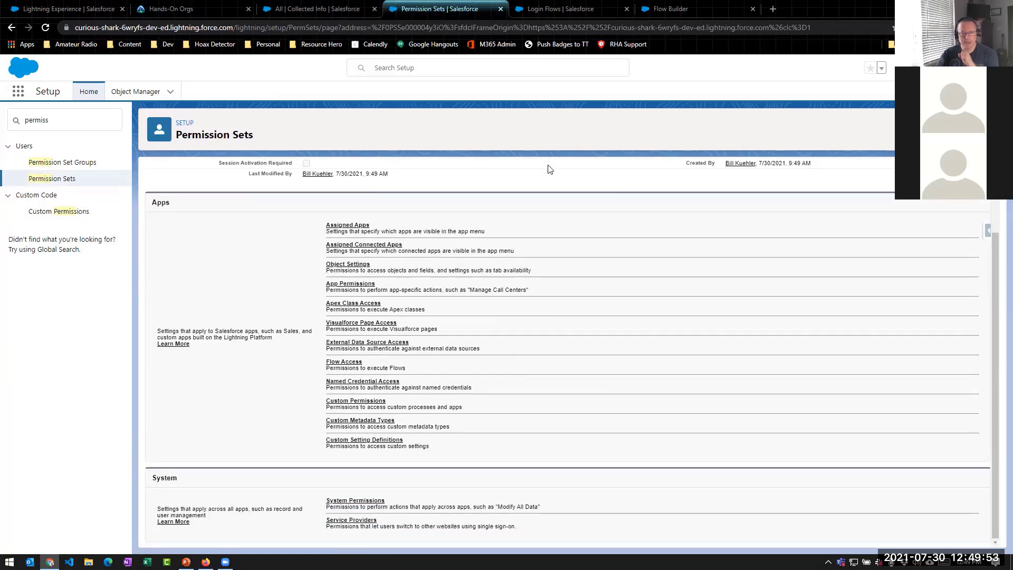
click(559, 10)
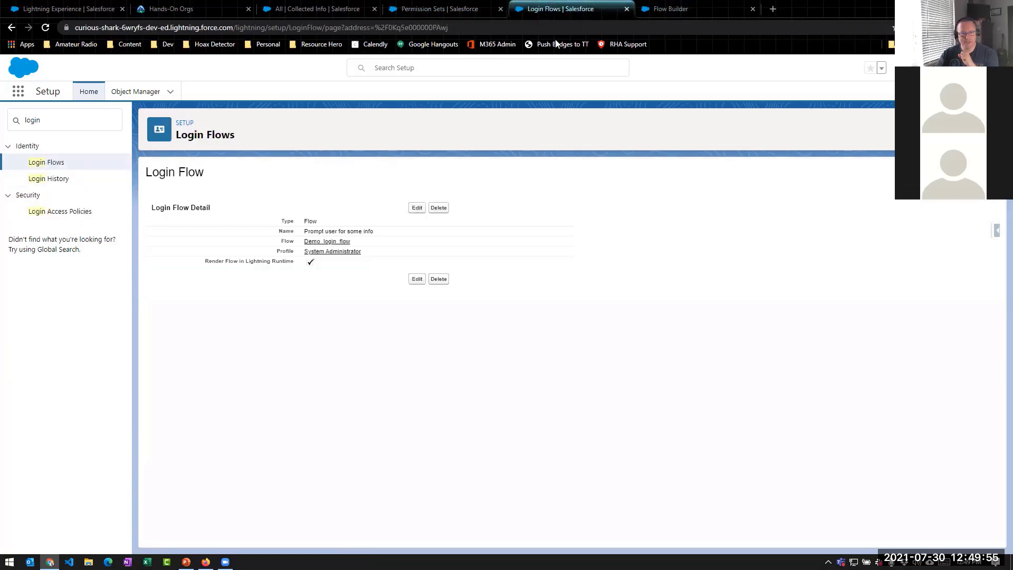
click(53, 163)
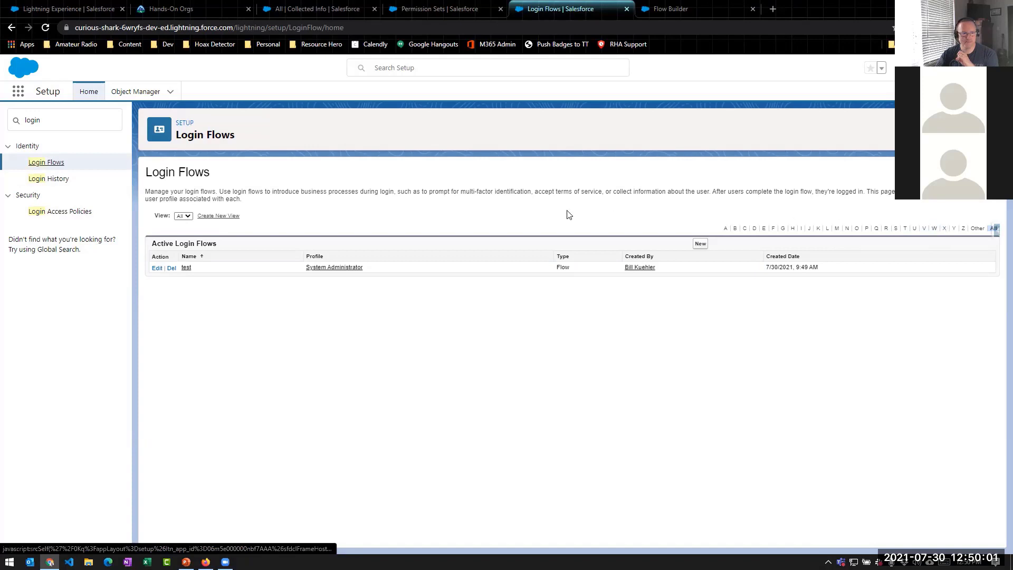
click(676, 10)
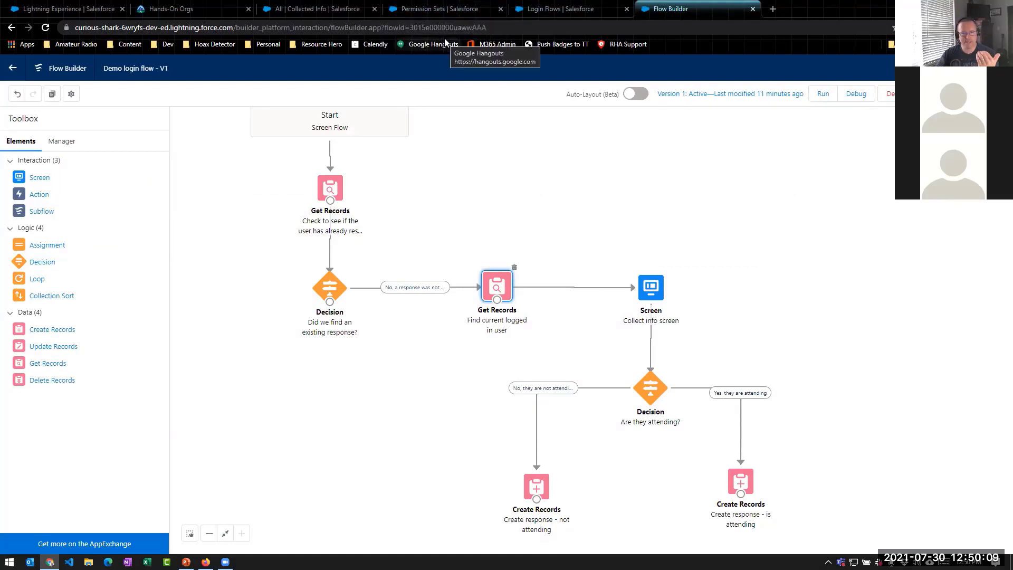
Return to the "test" permission set and search its settings for "login flow"
click(442, 10)
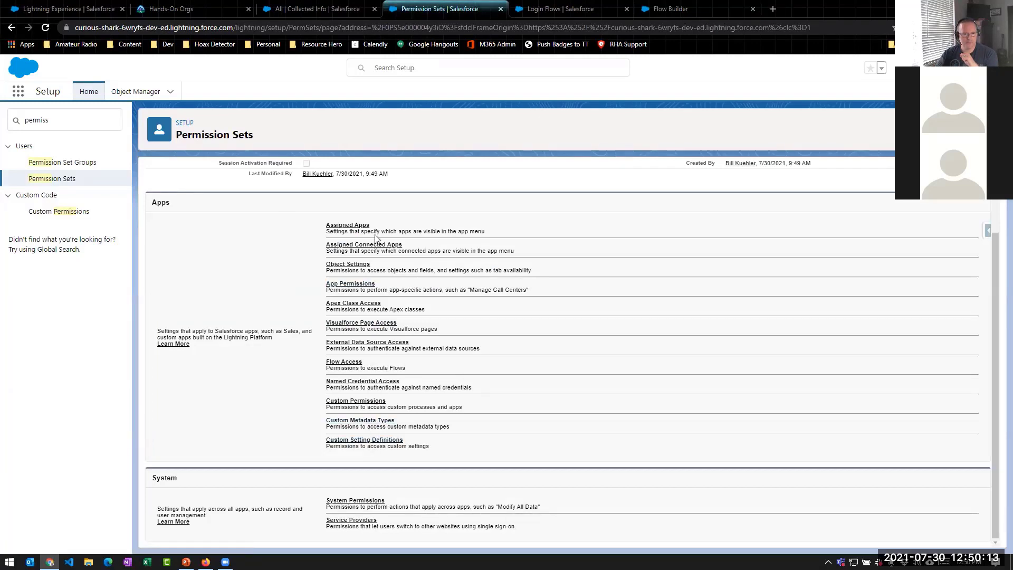
scroll(208, 201, up, 2)
click(188, 193)
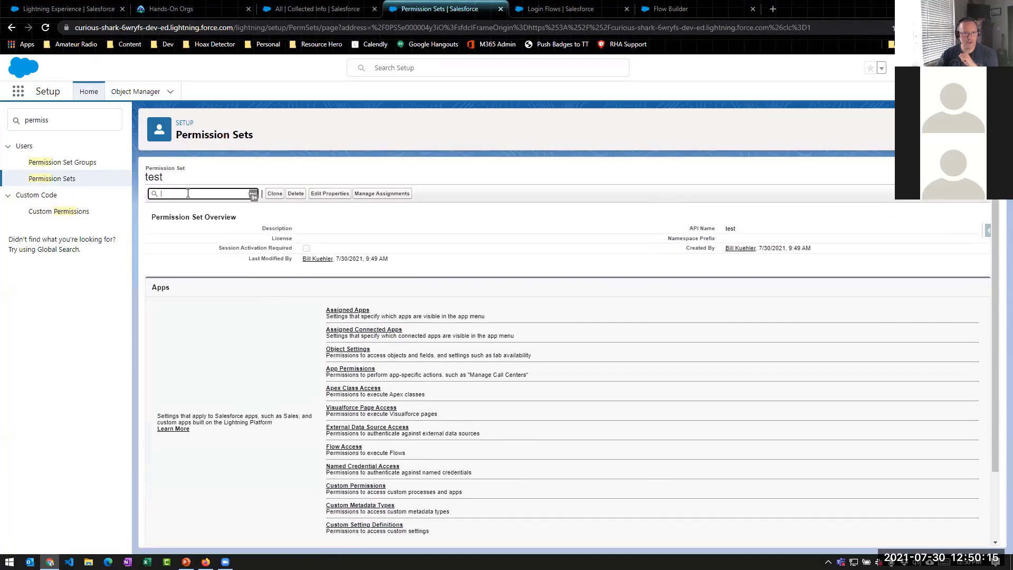
text(login)
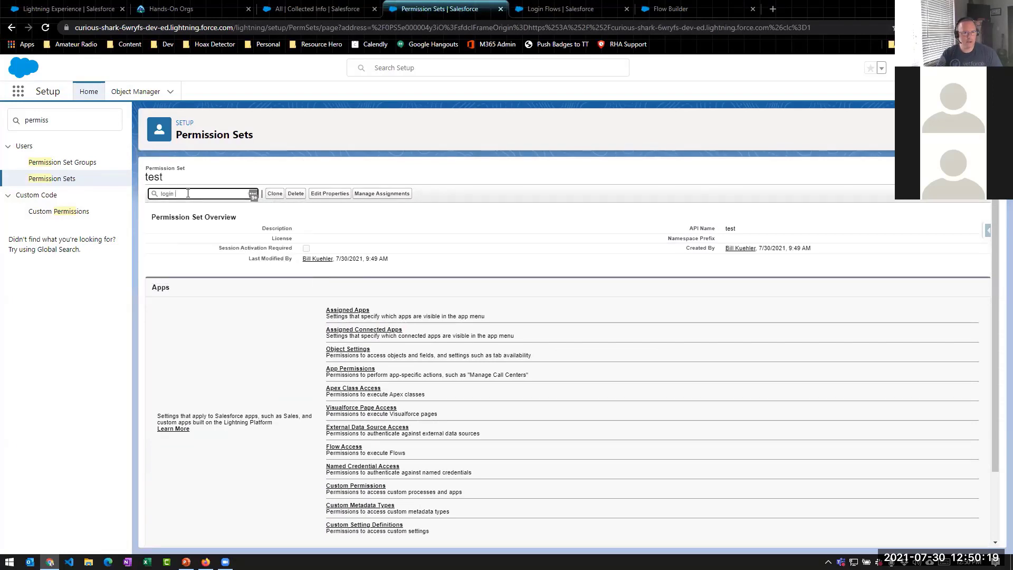
text( flow)
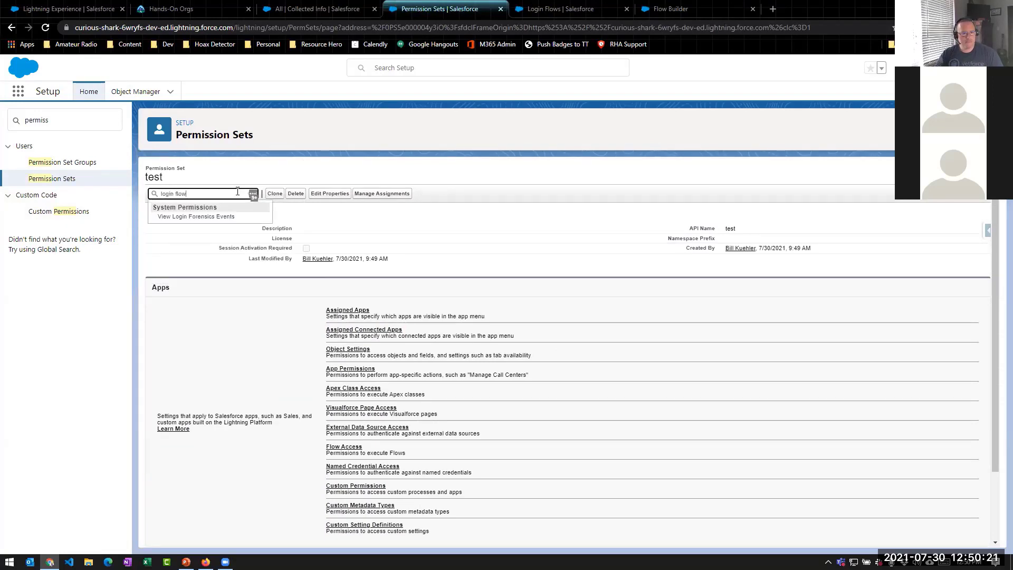